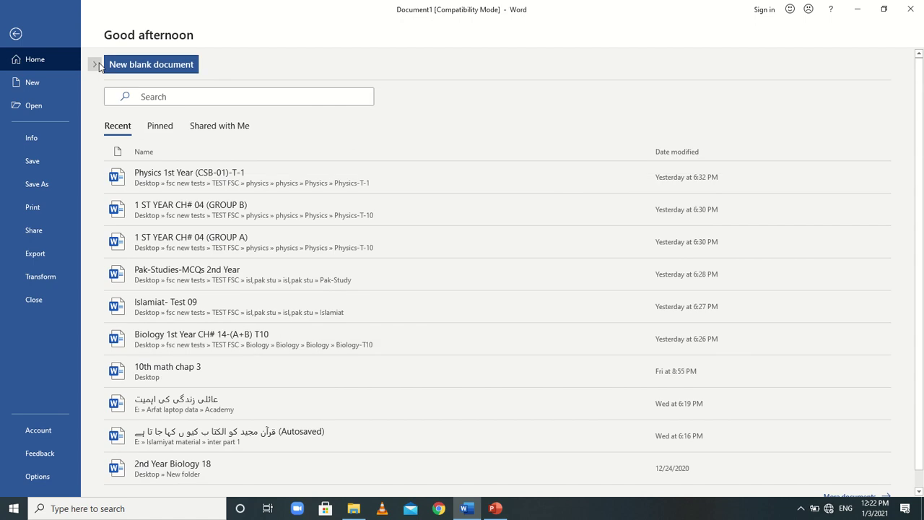
Expand the new-document templates and browse the full template gallery before returning to the start page
click(93, 66)
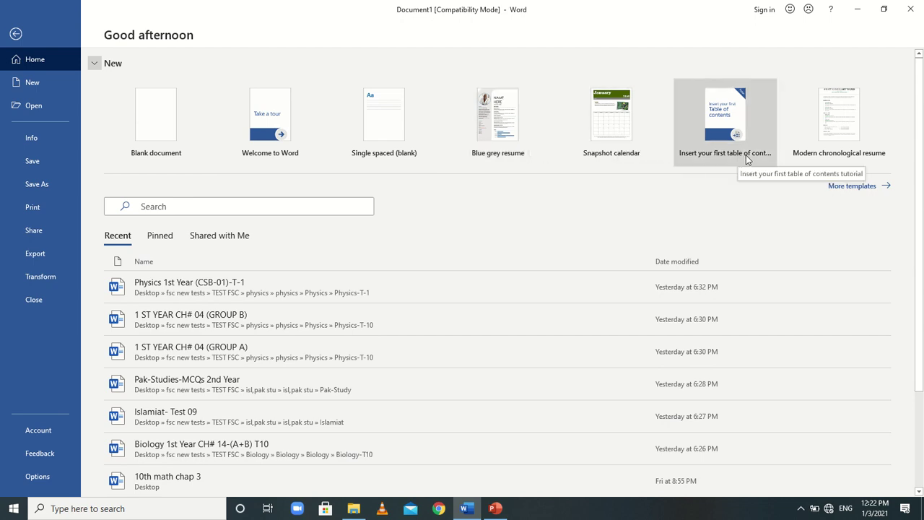
click(889, 187)
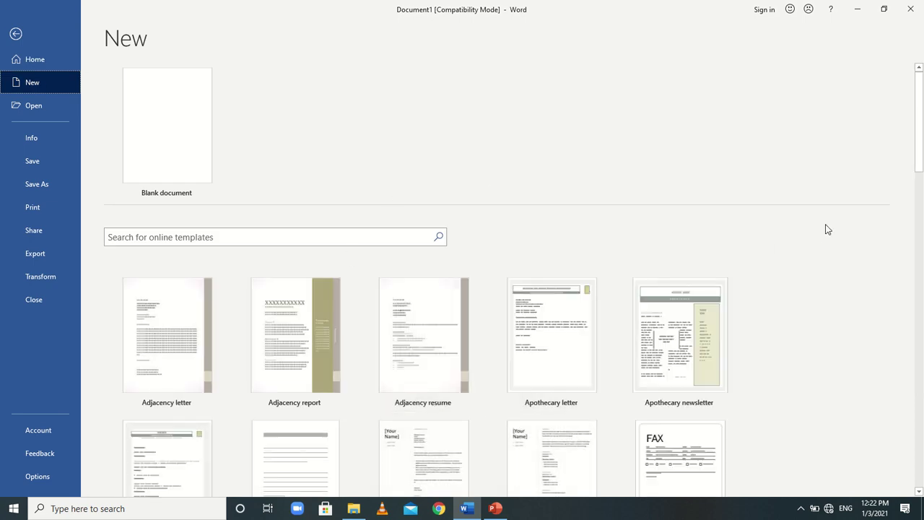
drag(919, 153, 902, 68)
mouse_move(349, 17)
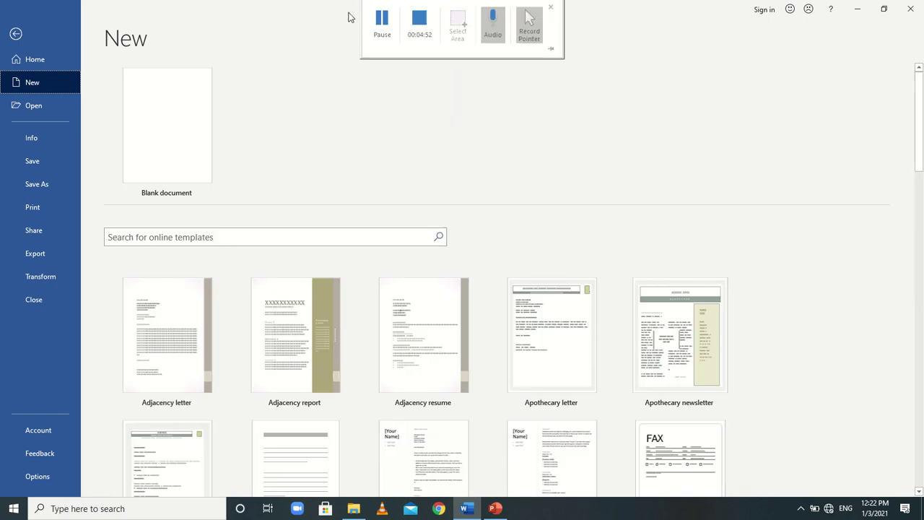
click(42, 59)
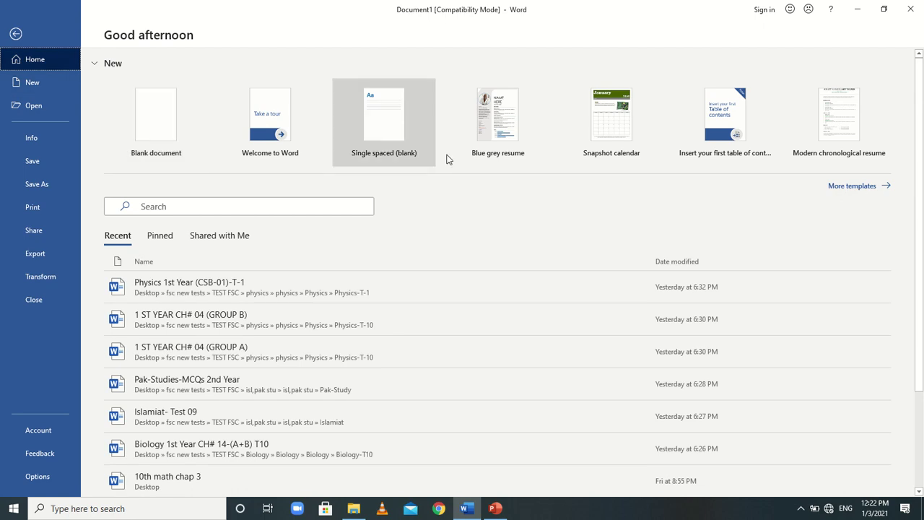
Try to create a document from the Blue grey resume template, and close its preview
click(484, 124)
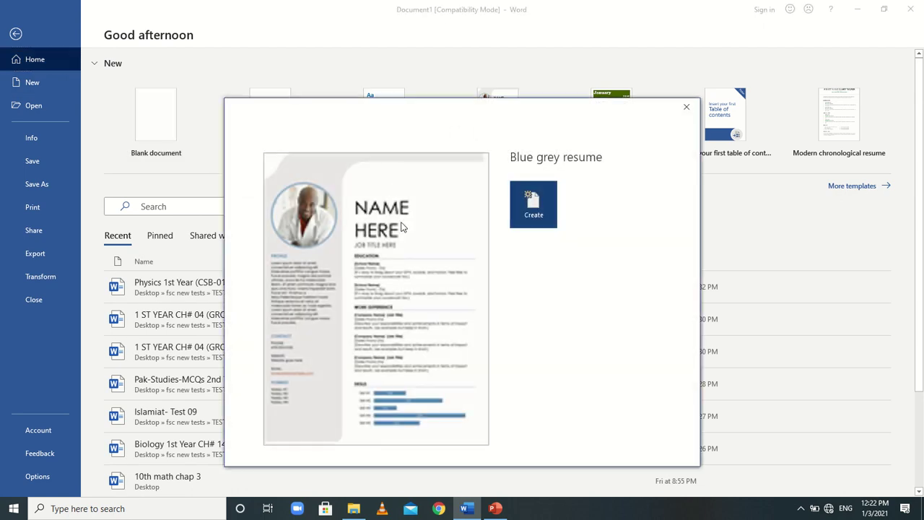
click(524, 204)
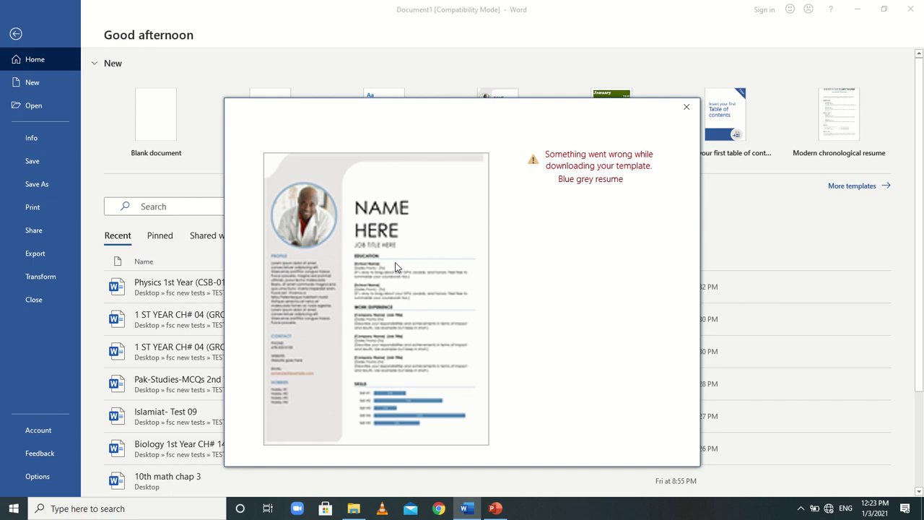
click(687, 107)
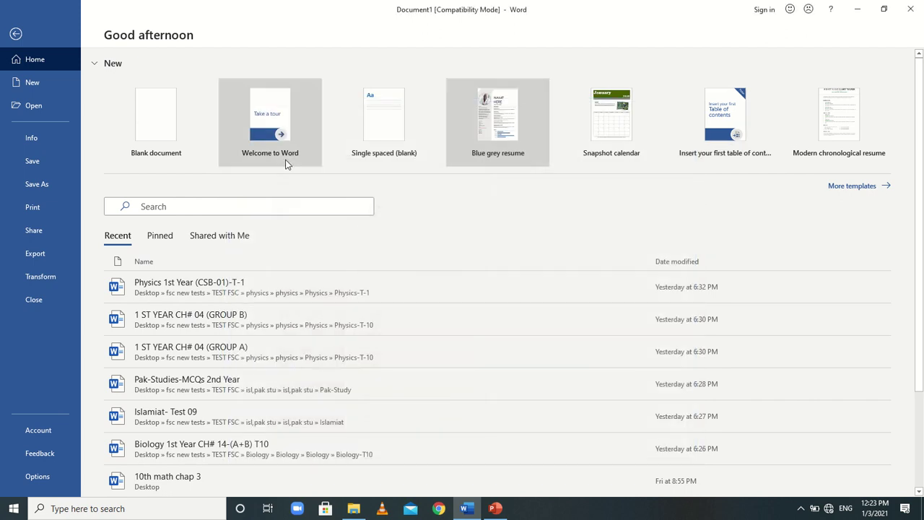
Review the page for new documents with its online template search, and the recent documents and folders available to open
click(36, 88)
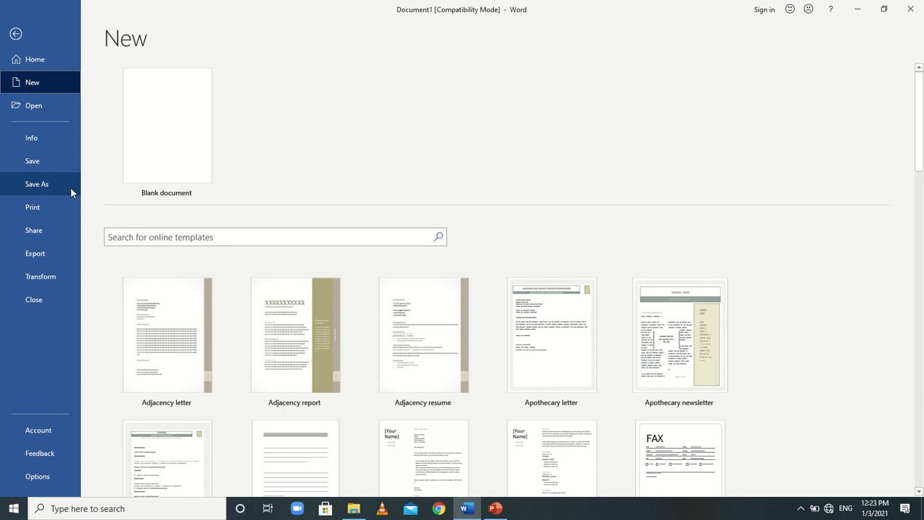
click(201, 243)
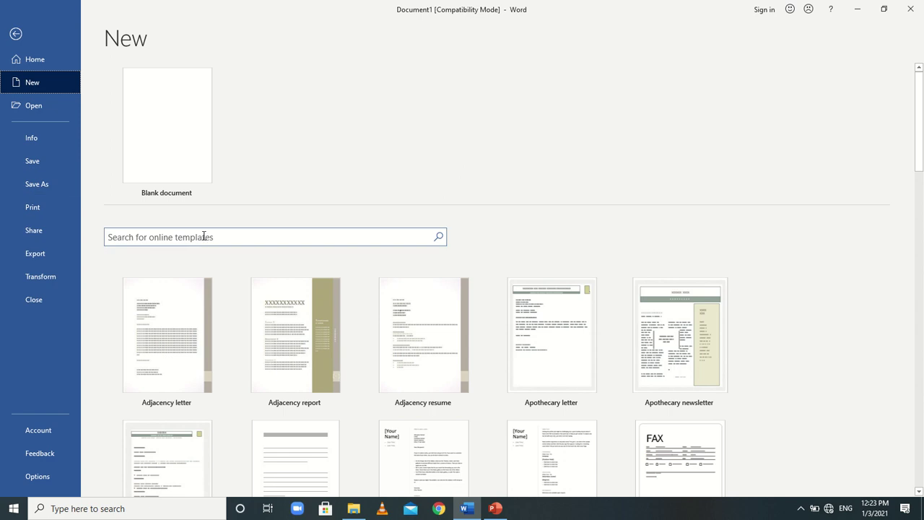
click(51, 111)
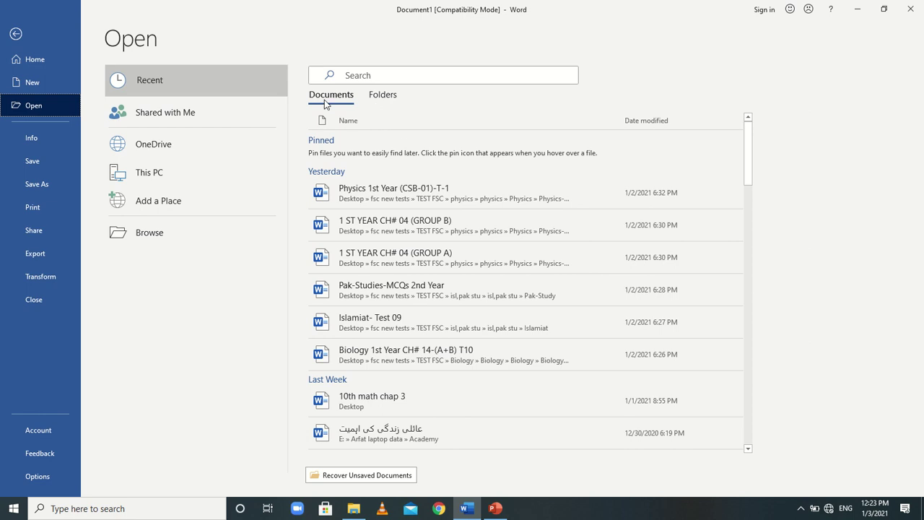
click(382, 101)
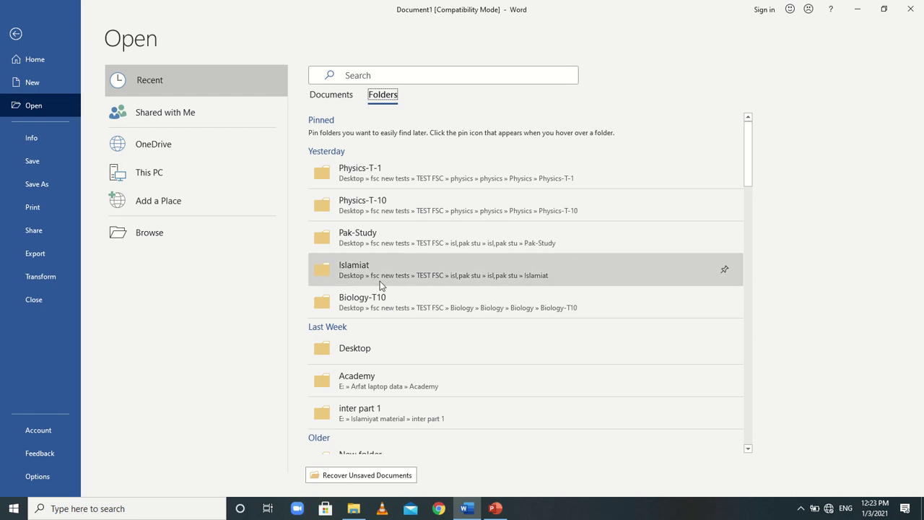
click(331, 98)
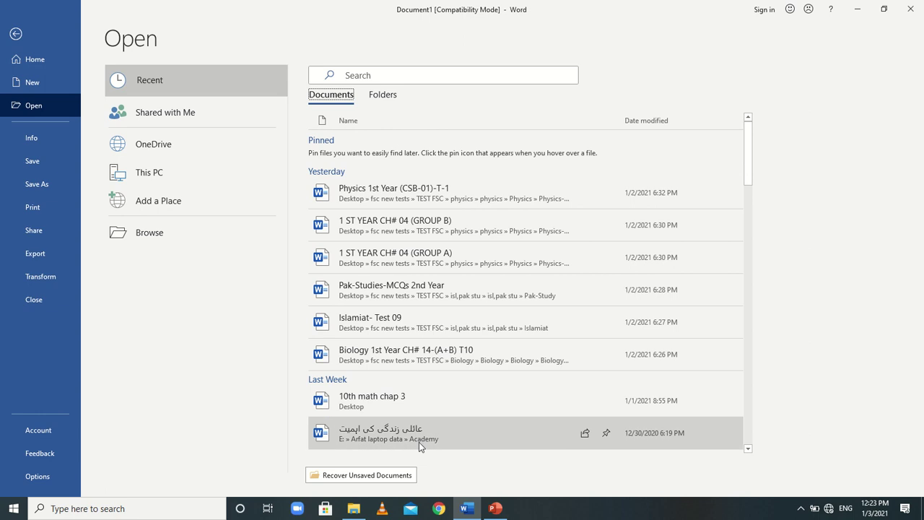
Open the recent Urdu document stored in the Academy folder, look through it and close it
drag(750, 172, 739, 196)
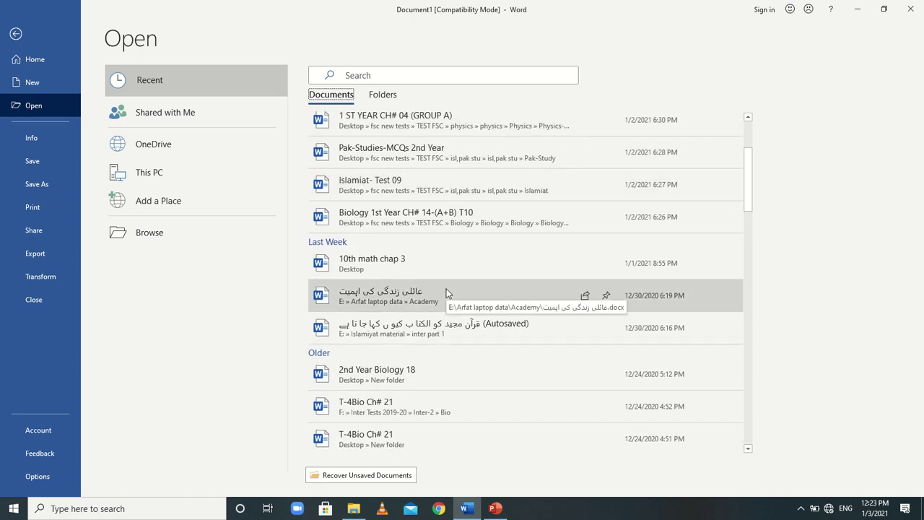
click(424, 293)
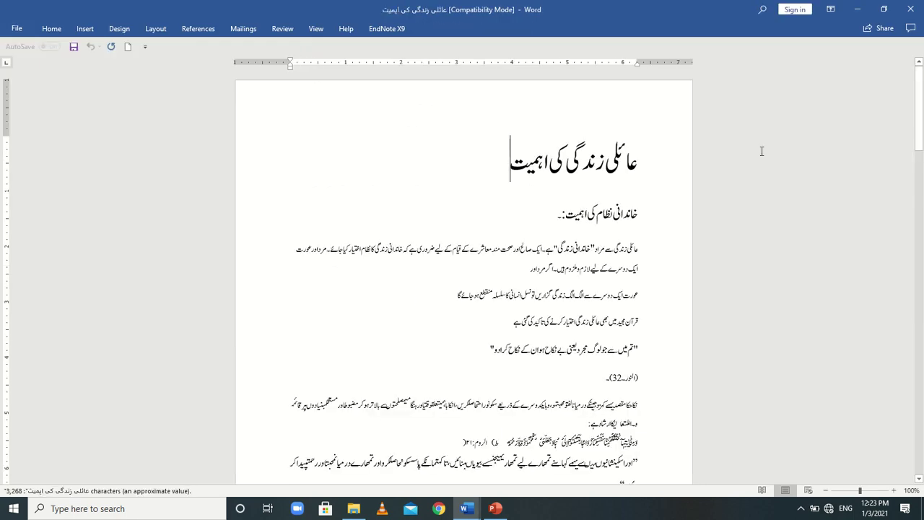
drag(920, 146, 923, 327)
click(911, 9)
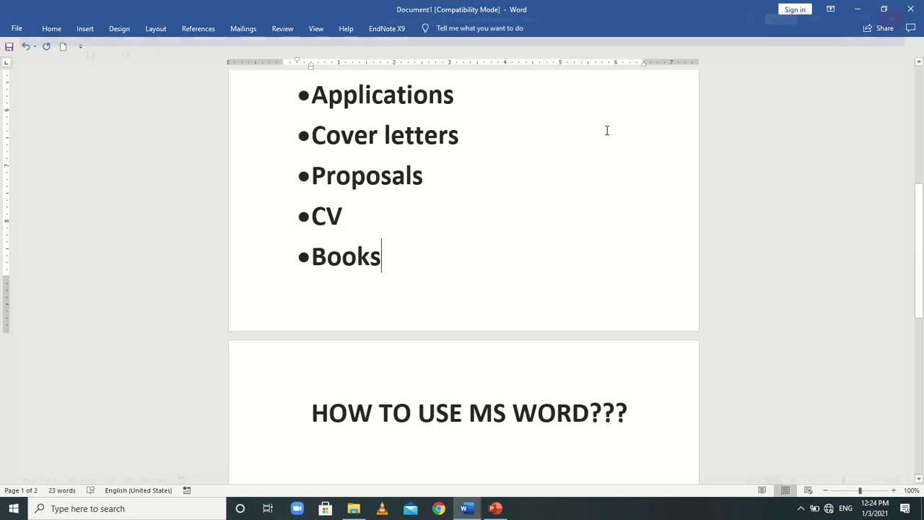
Examine the unsaved document's information with all of its properties shown
click(12, 28)
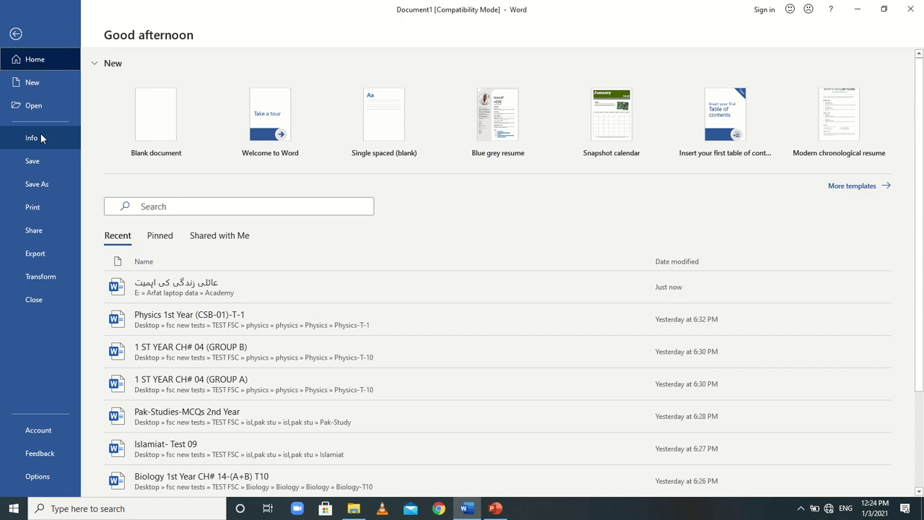
click(33, 106)
click(40, 140)
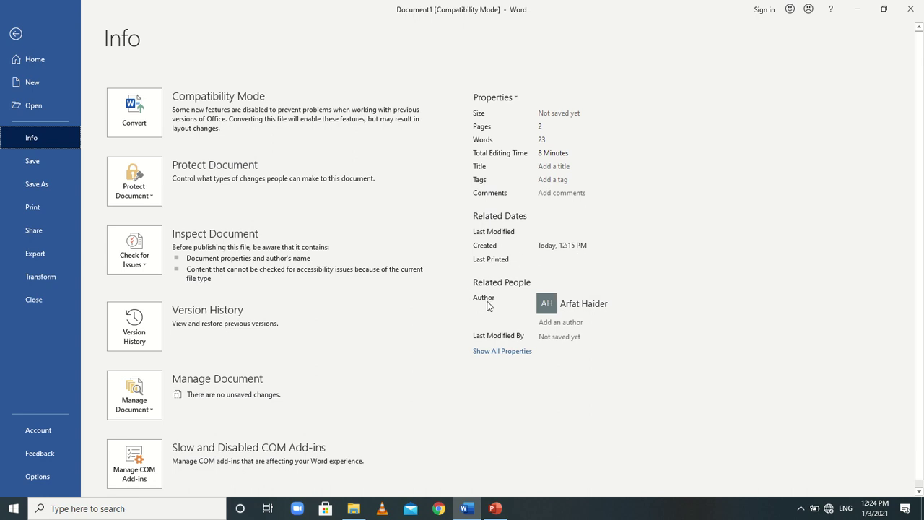
mouse_move(592, 309)
click(515, 352)
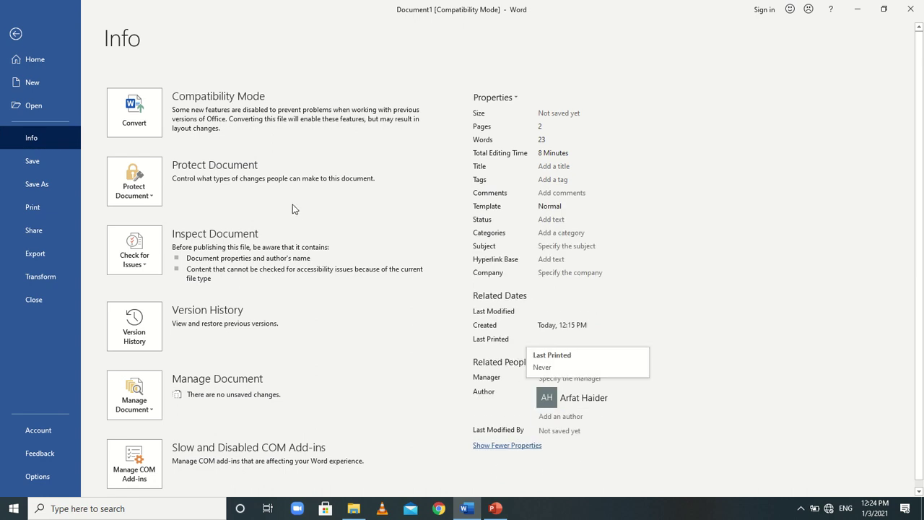
Save the document to the Desktop as a Word Document named ONLINE COMPUTER COURSE
click(46, 160)
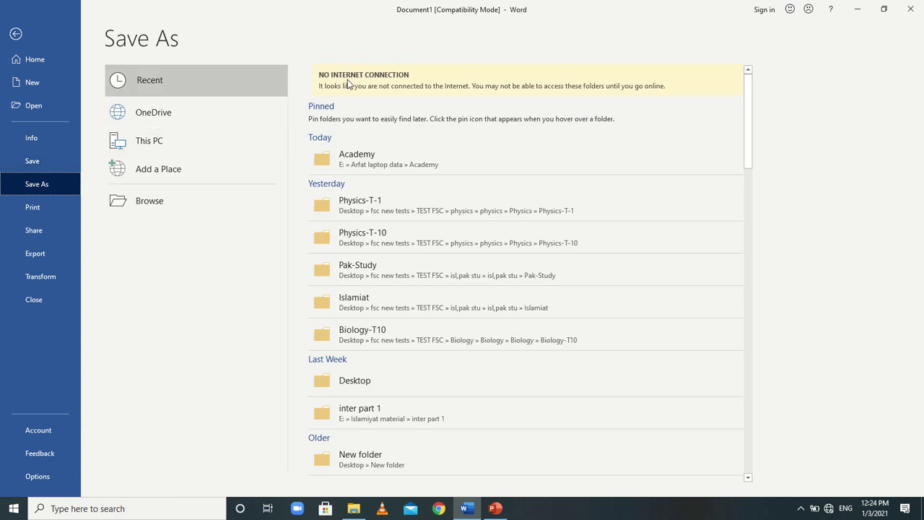
click(166, 141)
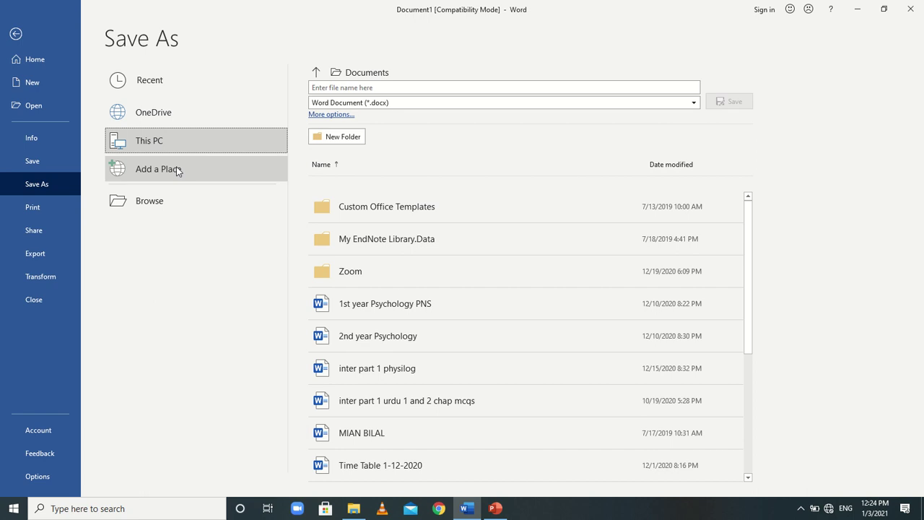
click(160, 201)
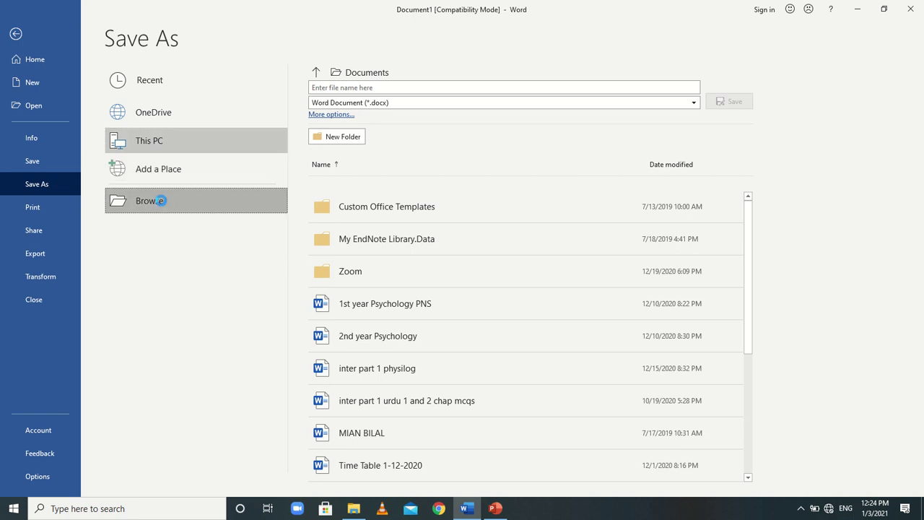
click(161, 201)
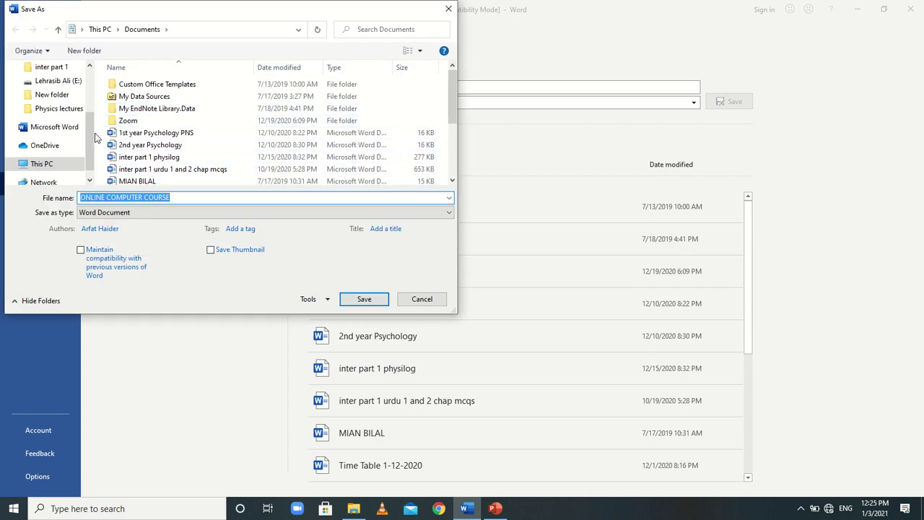
scroll(88, 89, up, 5)
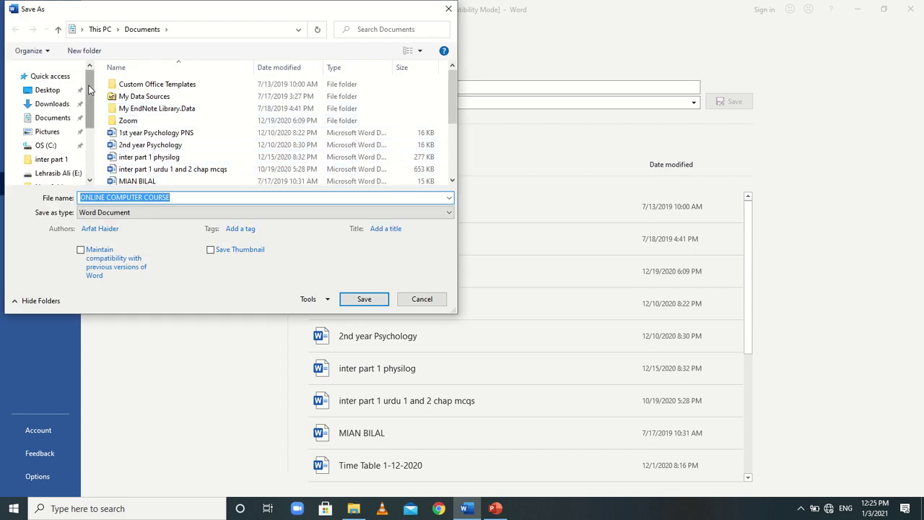
click(48, 89)
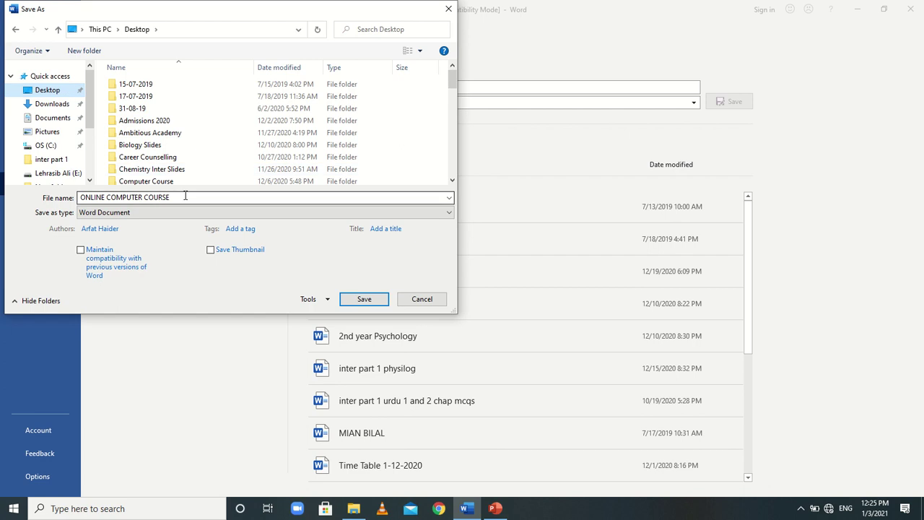
click(374, 299)
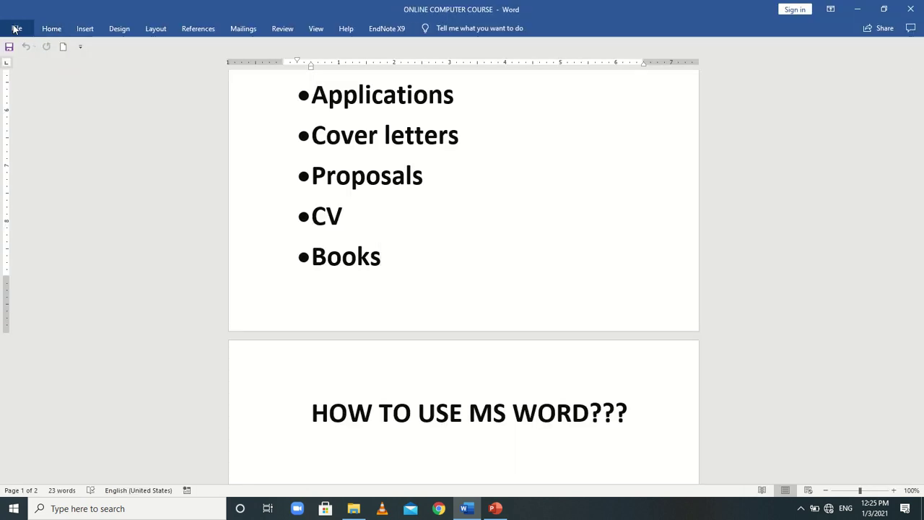
Examine the saved document's information, including its size, title, dates and related people
click(15, 30)
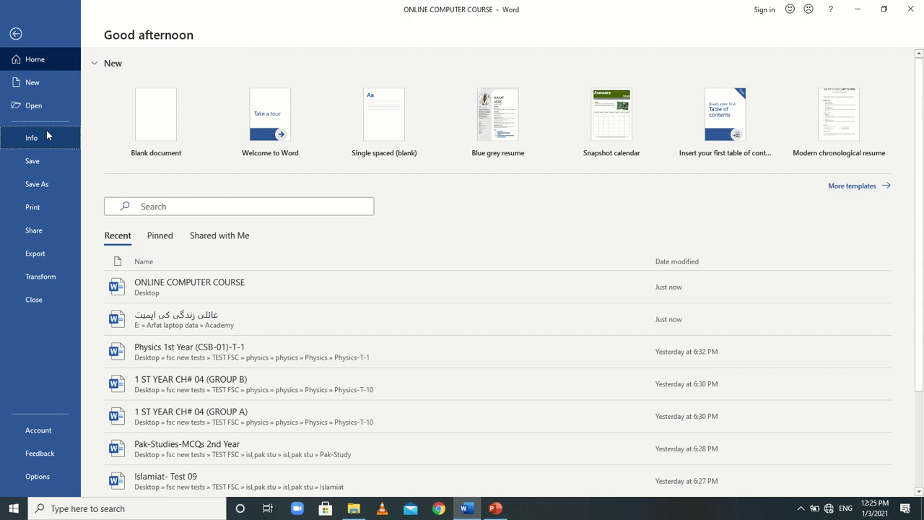
click(32, 137)
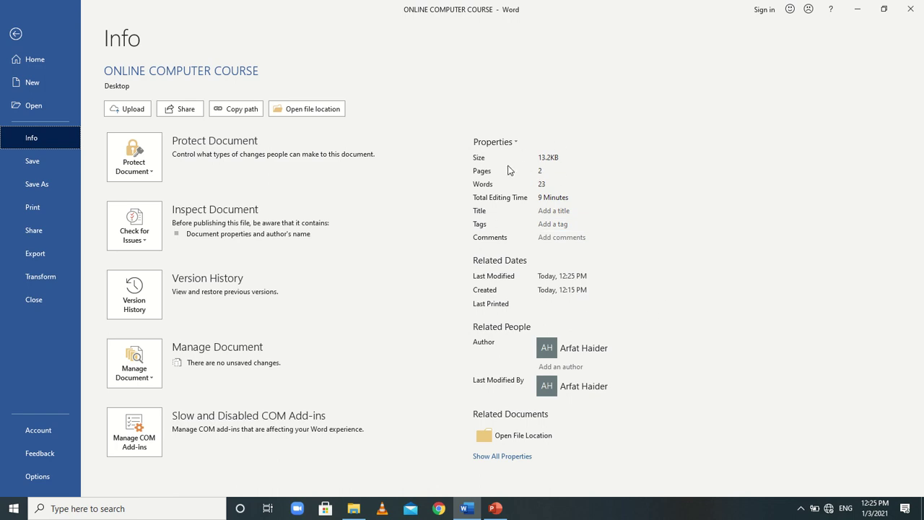
click(578, 209)
mouse_move(596, 386)
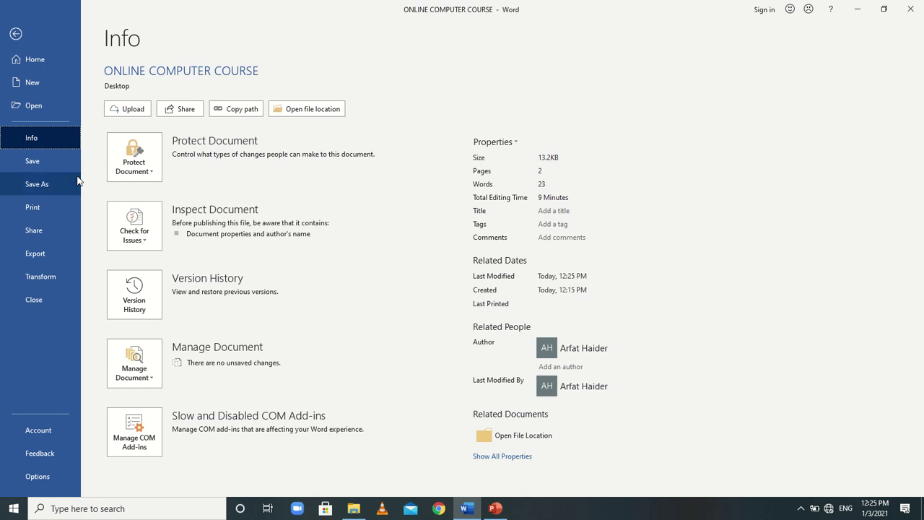
Save a PDF copy named ONLINE COMPUTER COURSE to the Desktop, and minimize the open windows to show the desktop
click(51, 186)
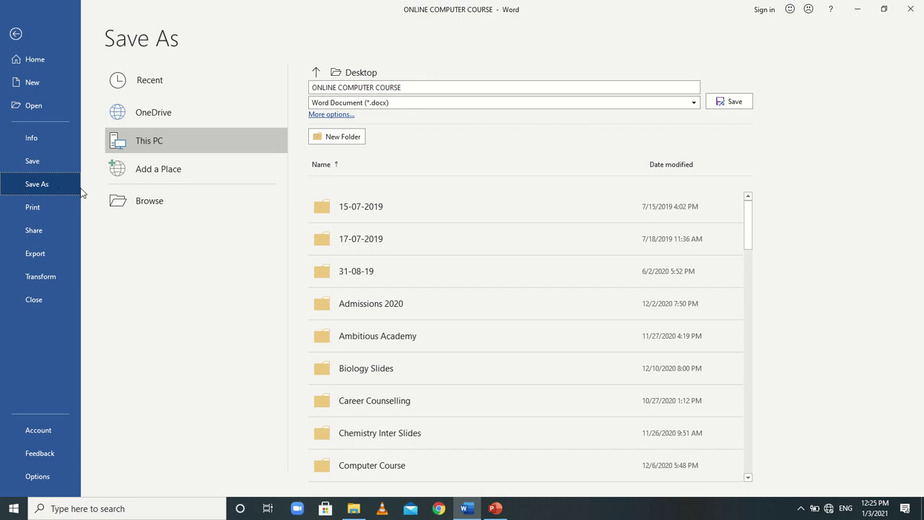
click(132, 198)
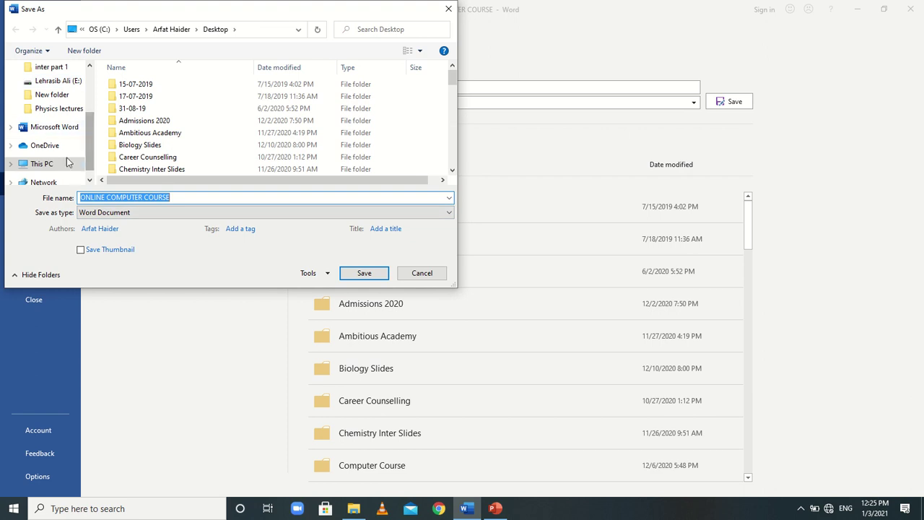
click(442, 214)
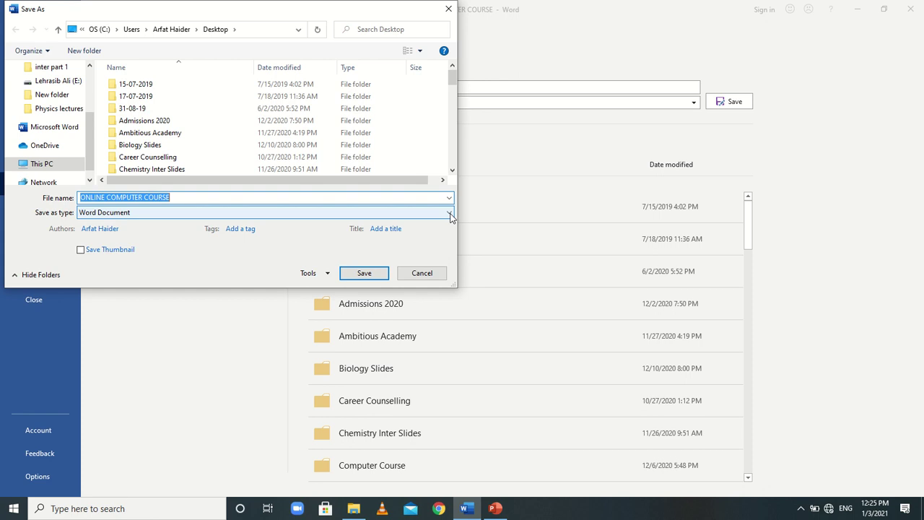
click(450, 214)
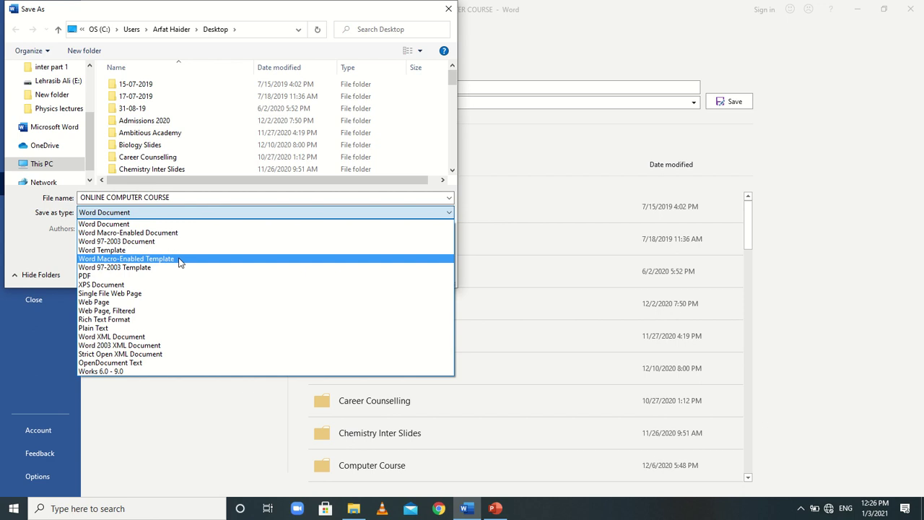
click(104, 276)
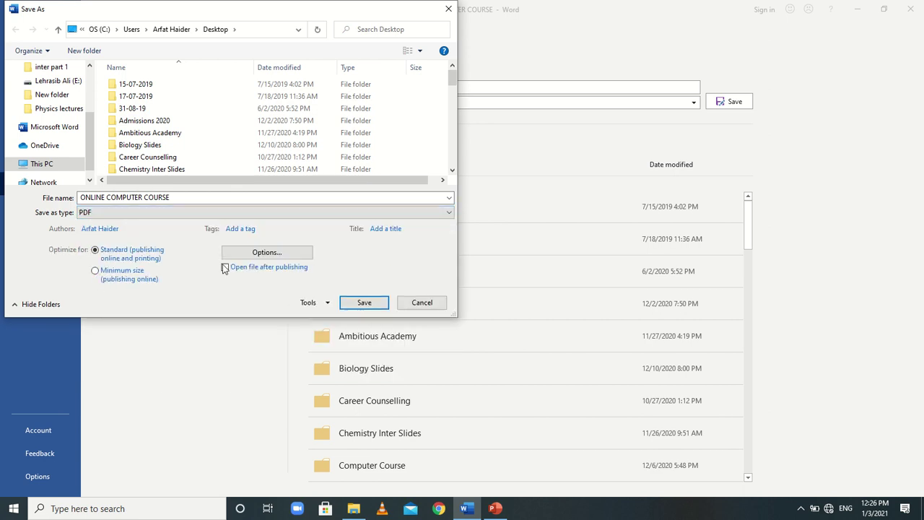
click(359, 303)
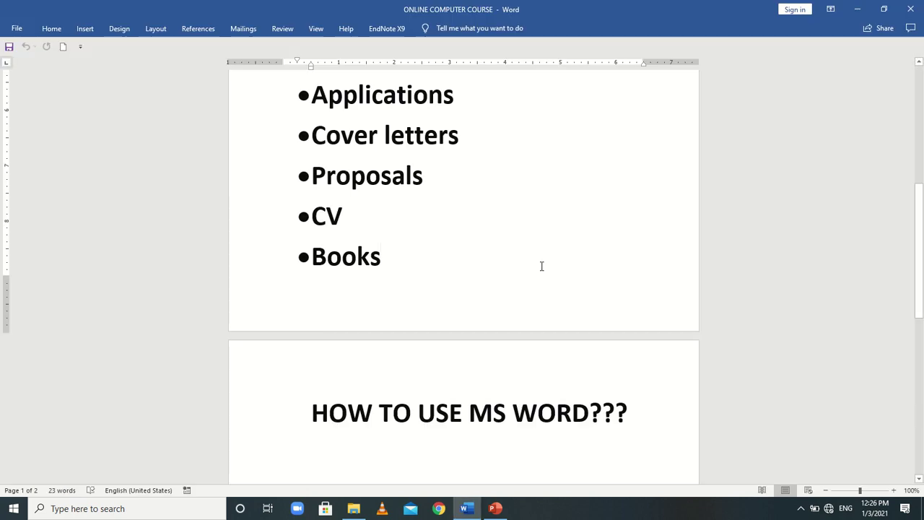
click(856, 8)
click(854, 6)
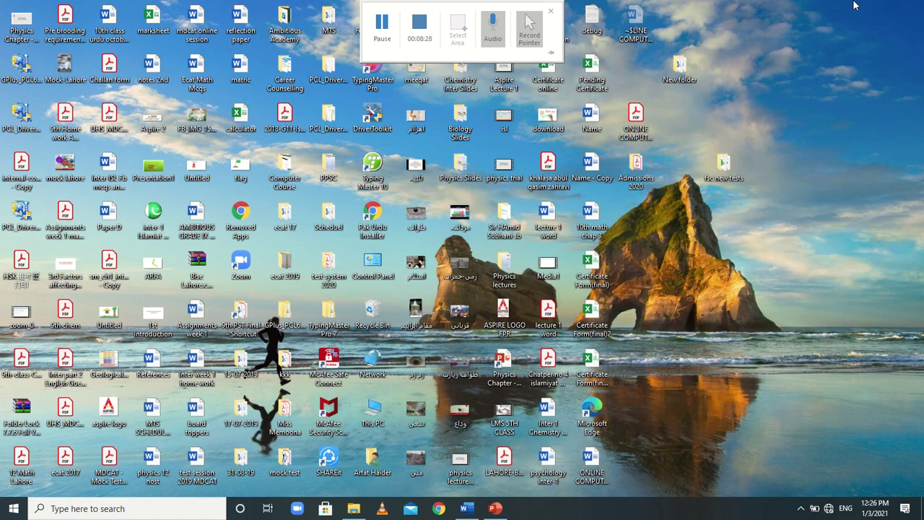
Open the ONLINE COMPUTER COURSE PDF from the desktop in Adobe Acrobat Reader DC, check both pages, and close it
double_click(640, 122)
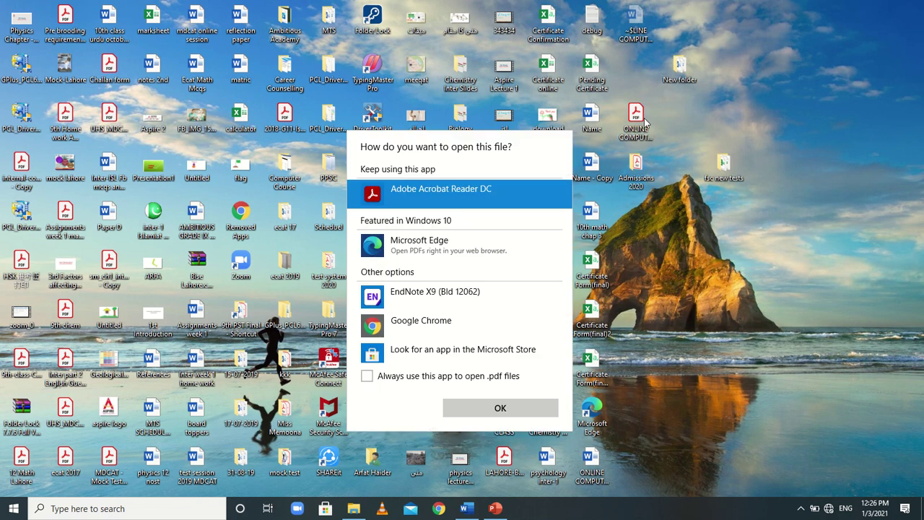
double_click(455, 205)
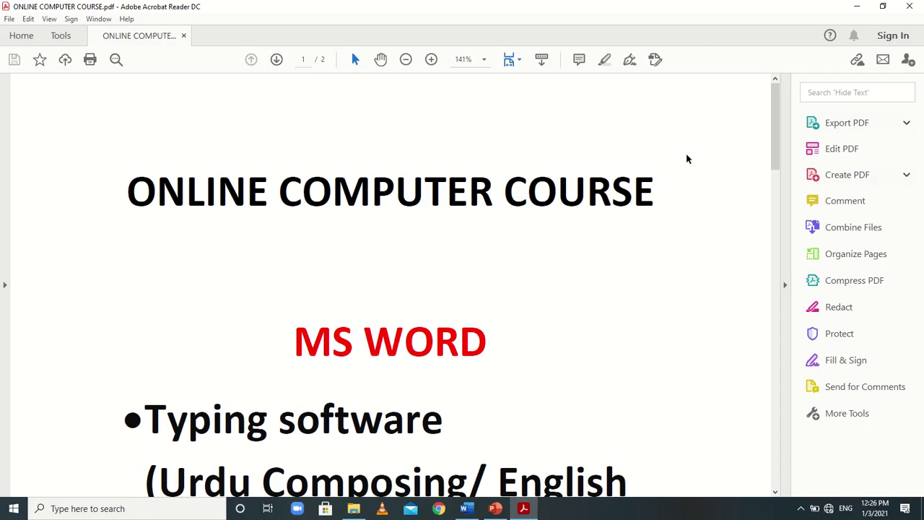
drag(775, 133, 760, 389)
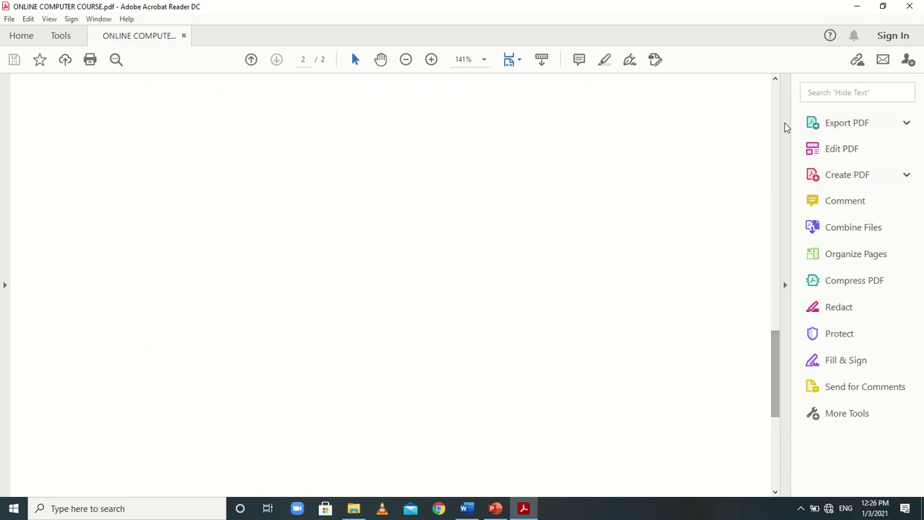
click(911, 5)
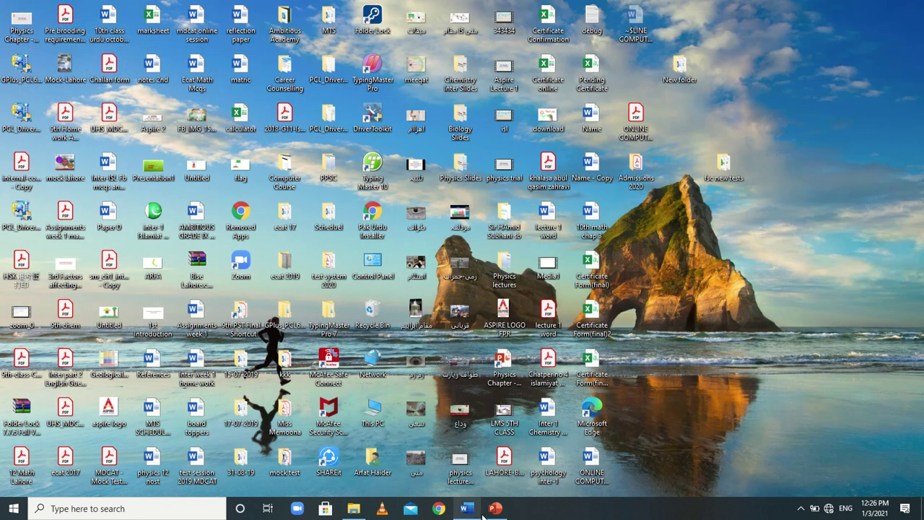
Switch back to the ONLINE COMPUTER COURSE document in Word and bring up its print settings and preview
click(495, 508)
click(473, 514)
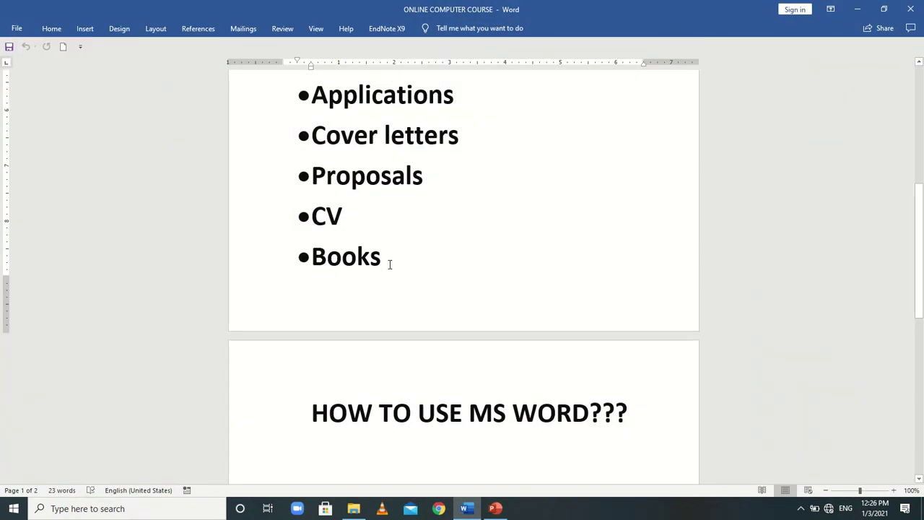
click(630, 443)
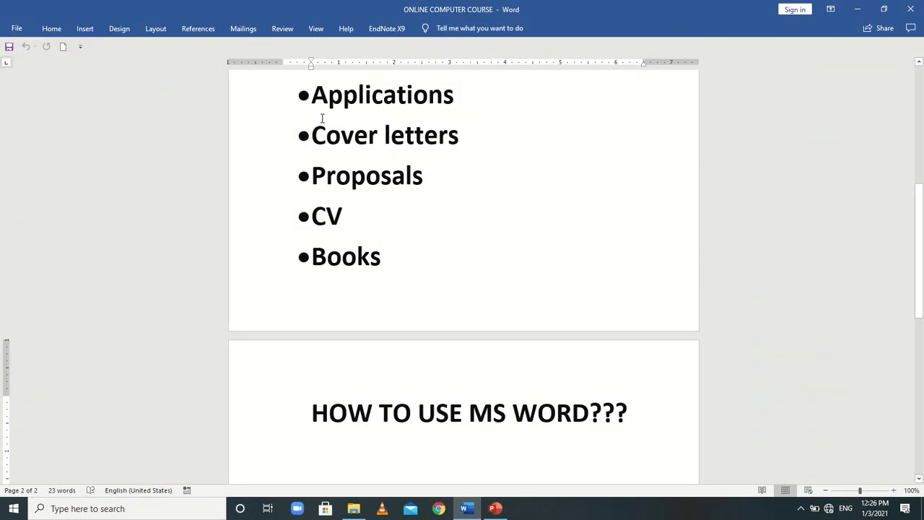
mouse_move(348, 9)
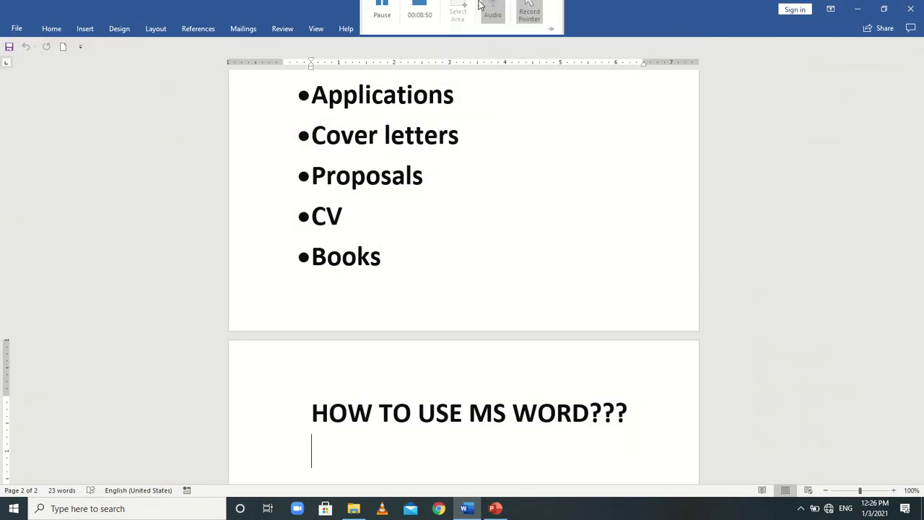
click(16, 29)
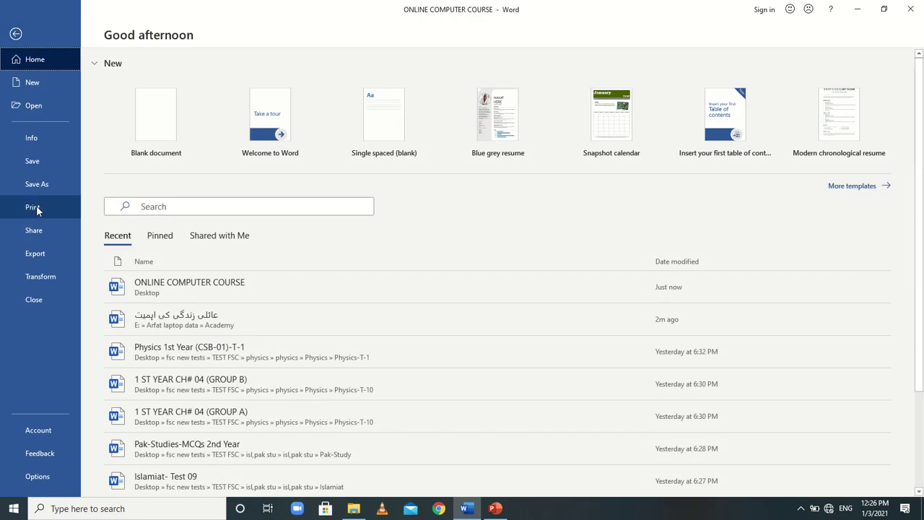
click(37, 207)
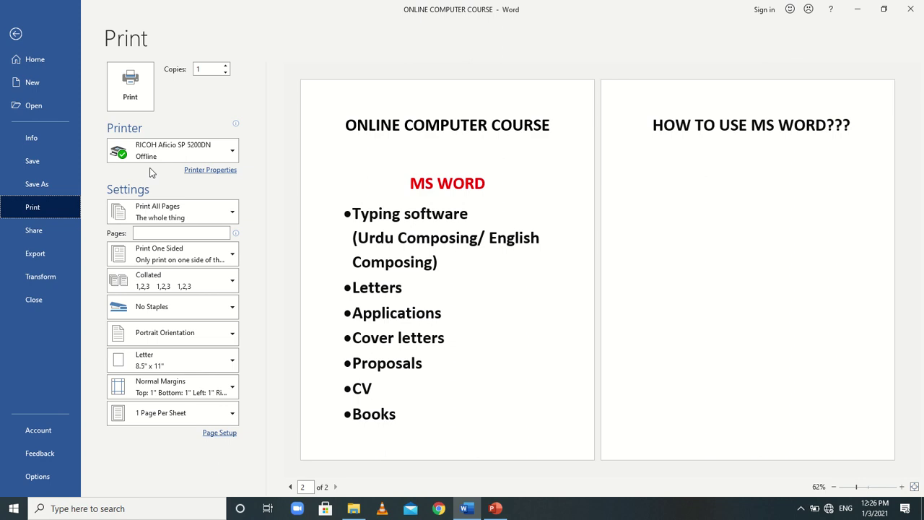
Examine the RICOH printer's properties, including the available document sizes, and cancel without changing anything
click(221, 170)
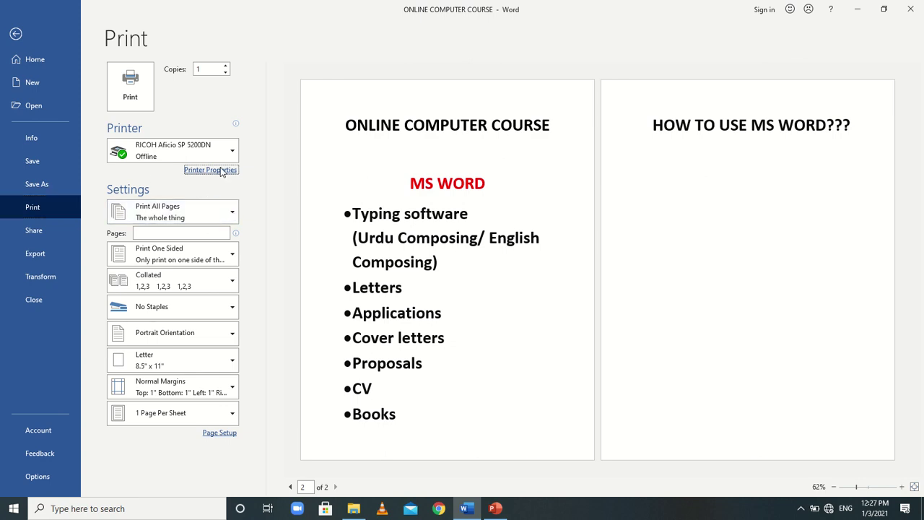
click(221, 171)
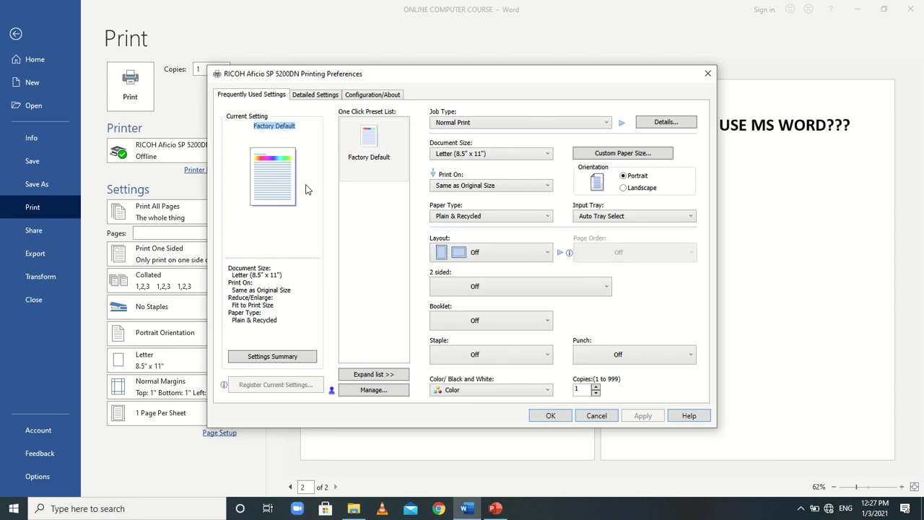
click(480, 155)
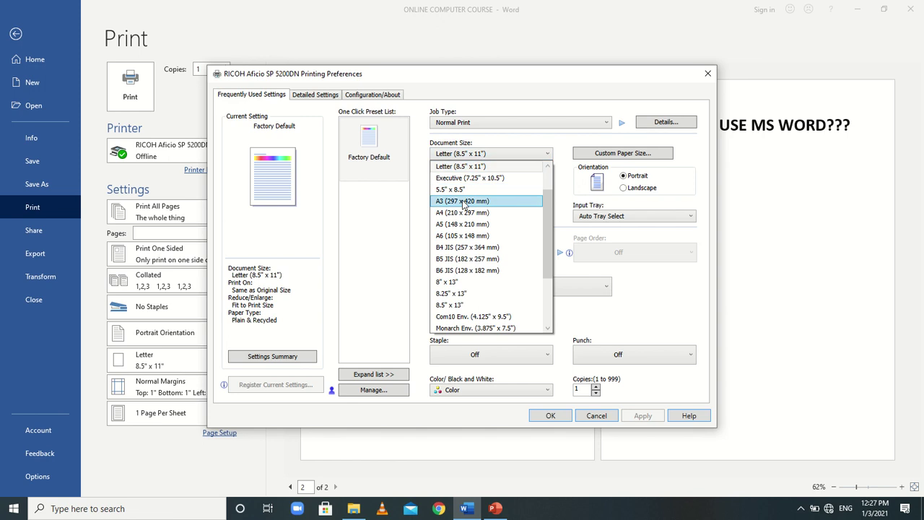
click(524, 158)
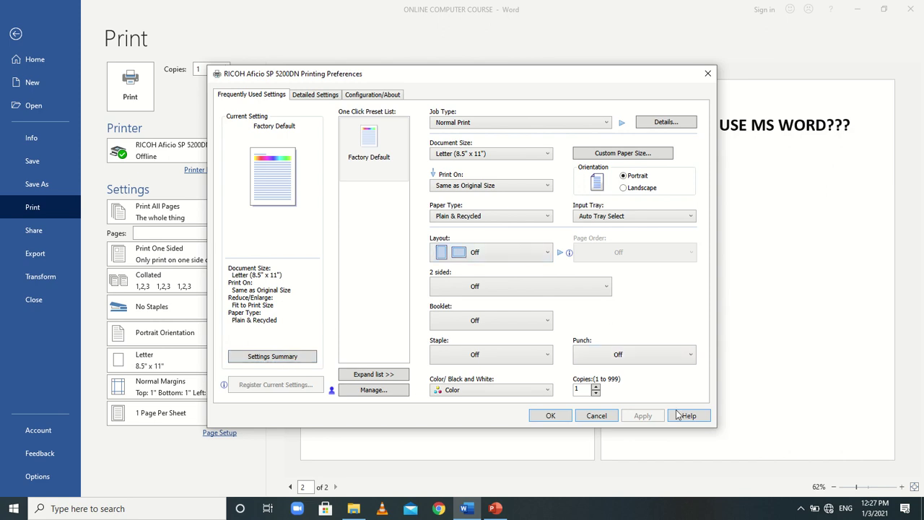
click(598, 417)
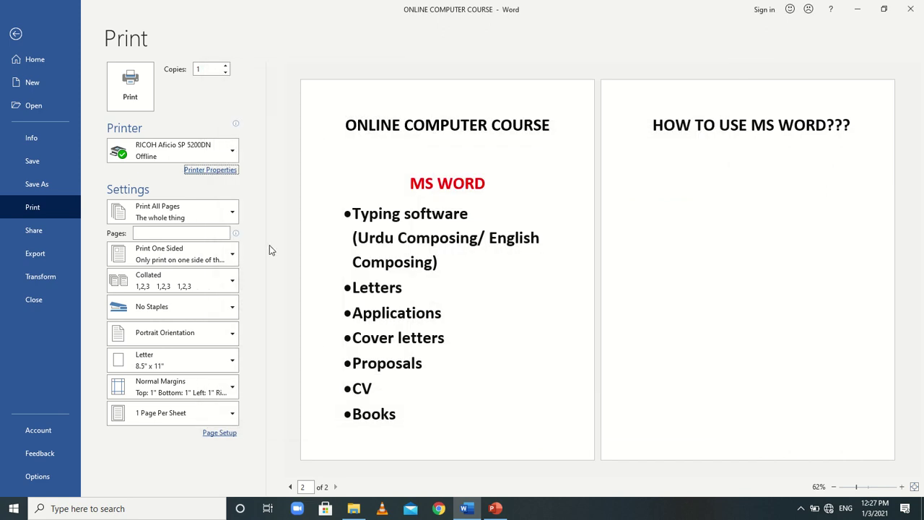
Examine the print range choices and the one-sided and two-sided printing options
click(226, 223)
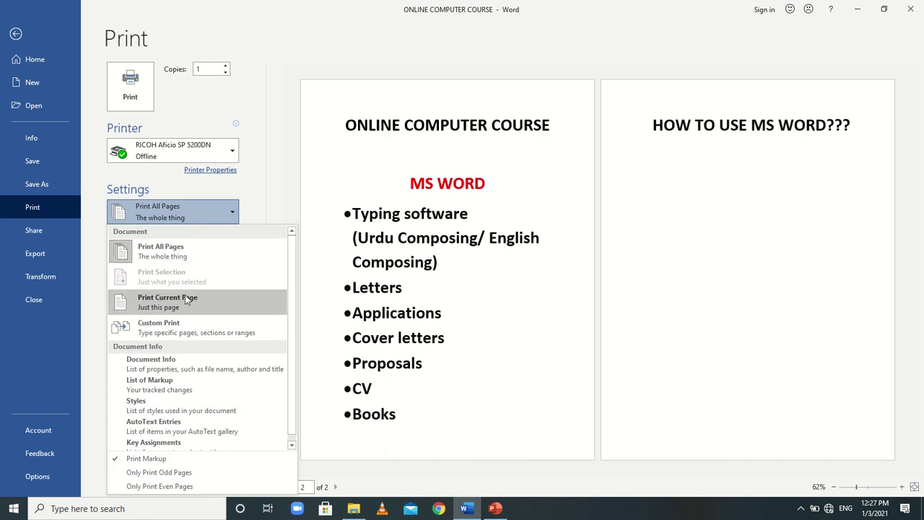
click(276, 193)
click(213, 268)
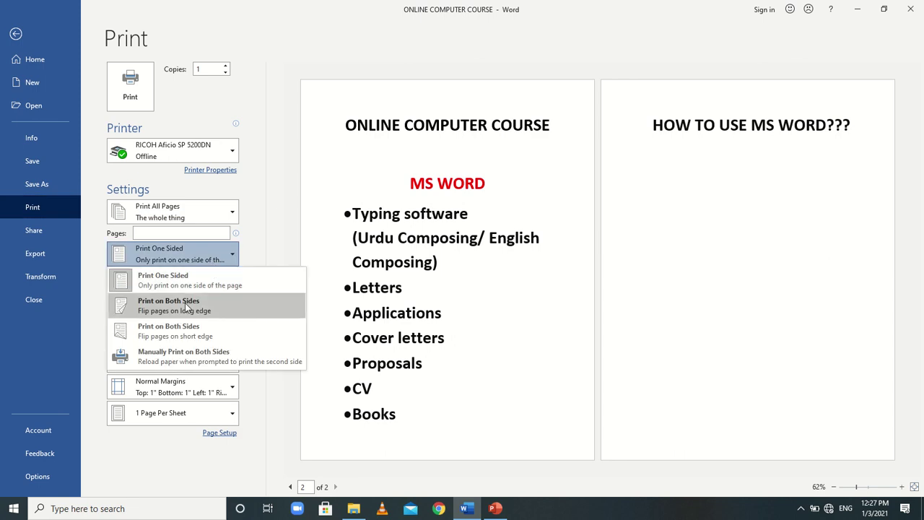
click(262, 206)
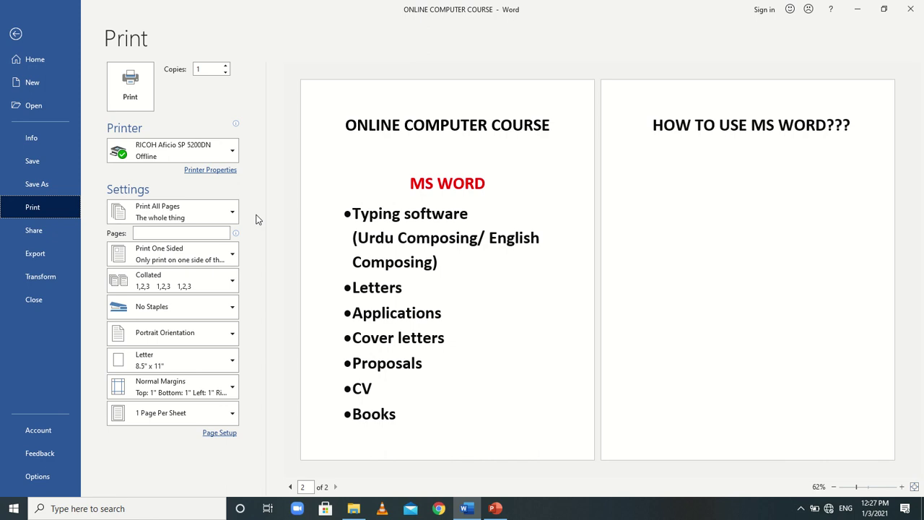
click(215, 256)
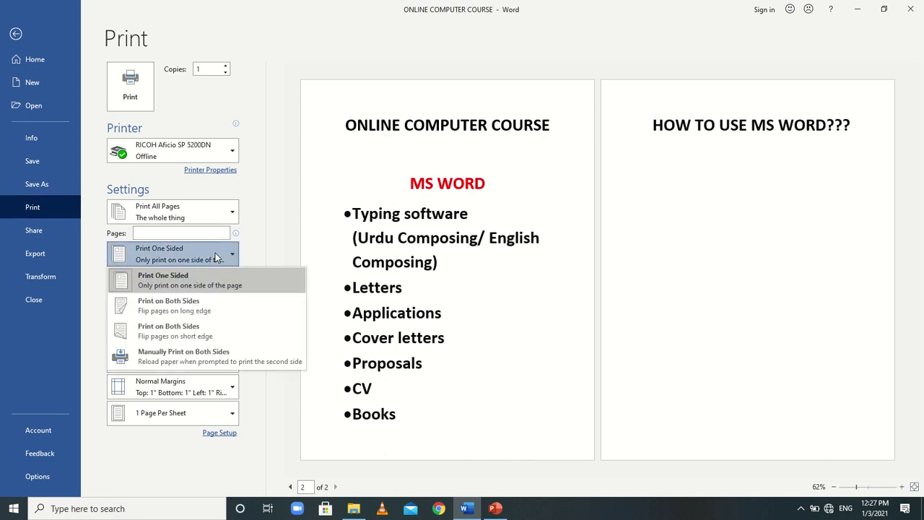
click(267, 240)
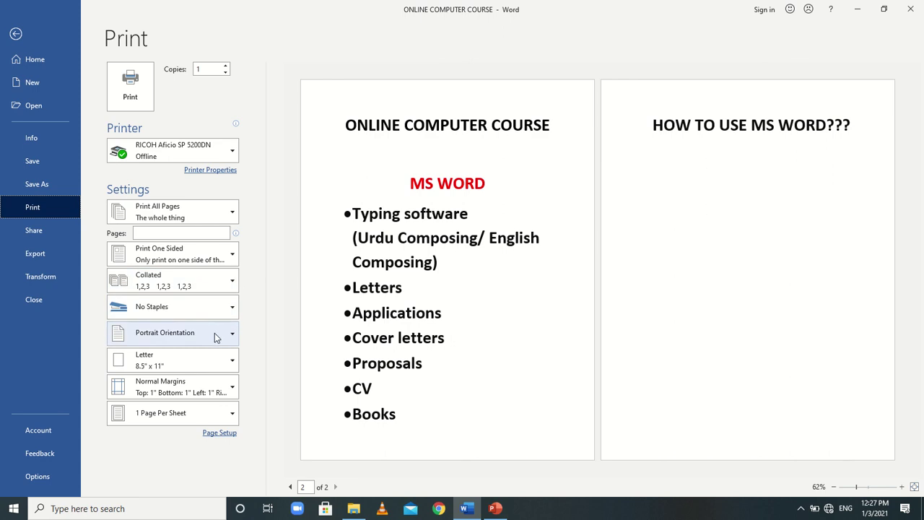
Set the printout to 2 Pages Per Sheet and return to the document with the Home commands shown
click(226, 415)
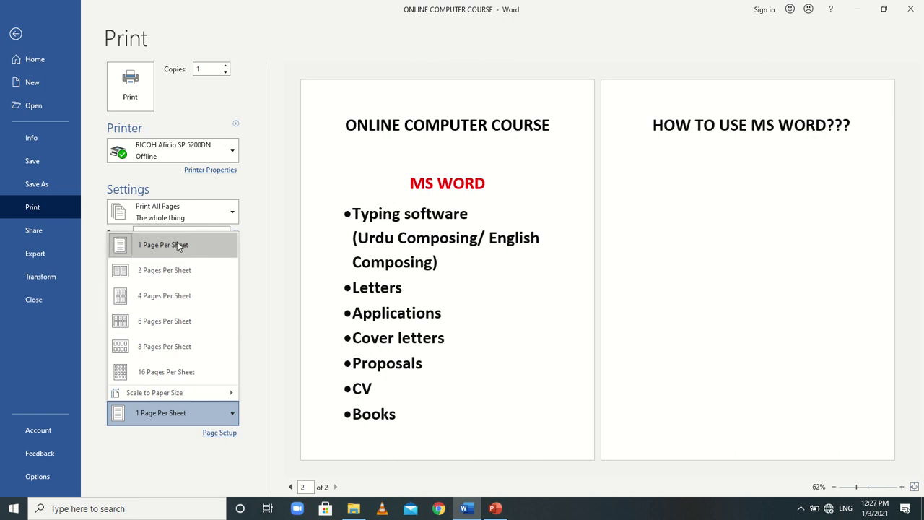
click(186, 271)
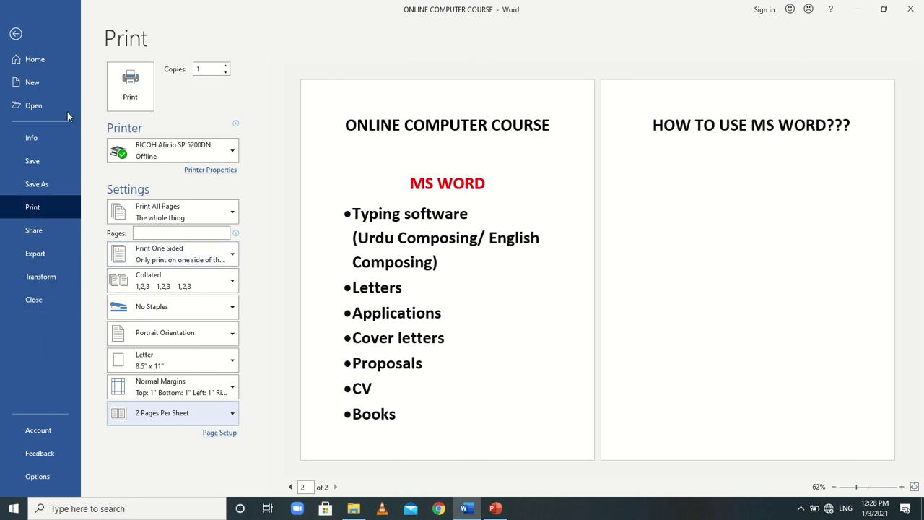
click(17, 40)
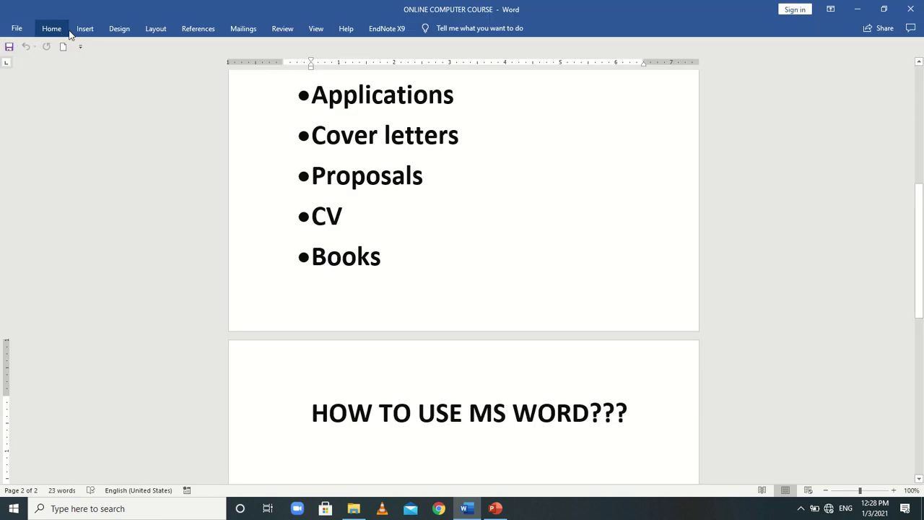
click(47, 31)
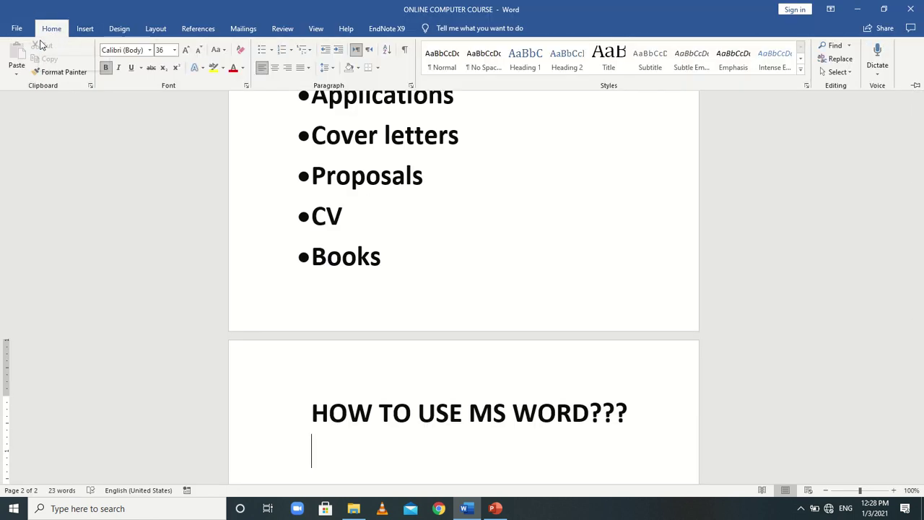
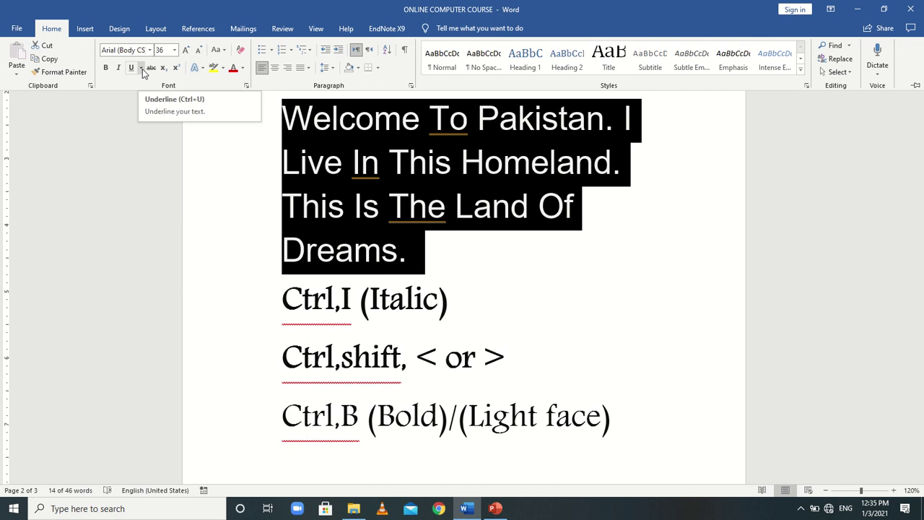
Underline the selected "Welcome To Pakistan" paragraph with a blue dashed line, and deselect the text
click(141, 68)
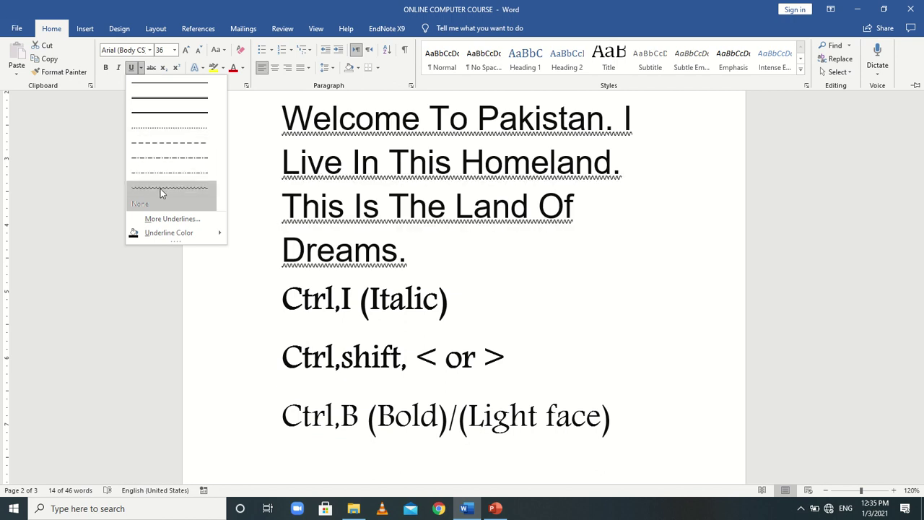
mouse_move(214, 241)
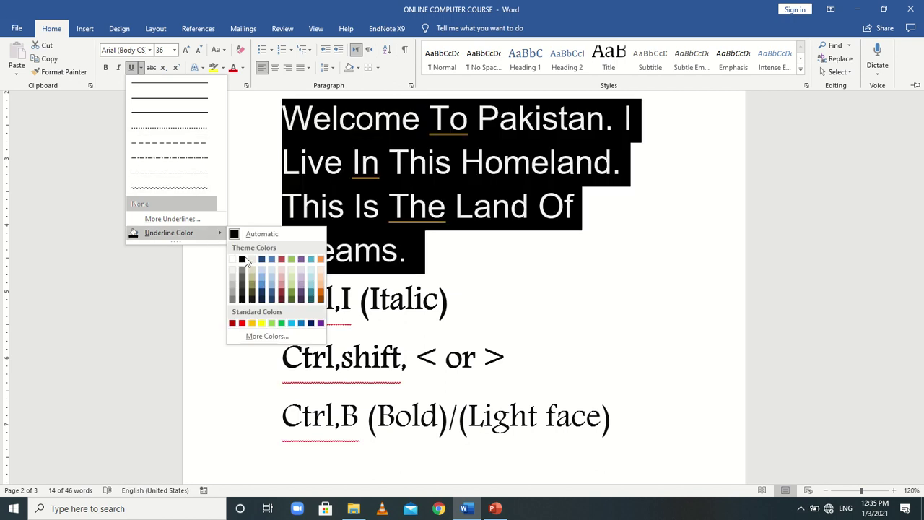
click(301, 323)
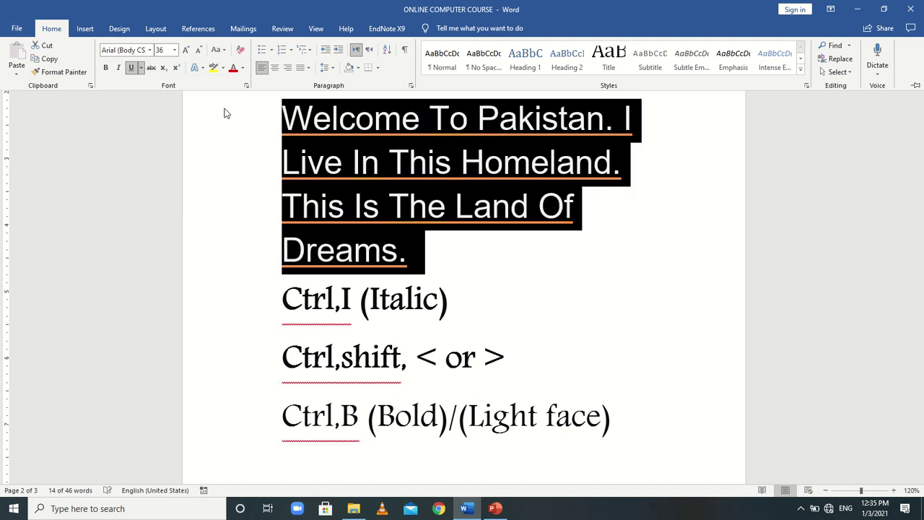
click(142, 68)
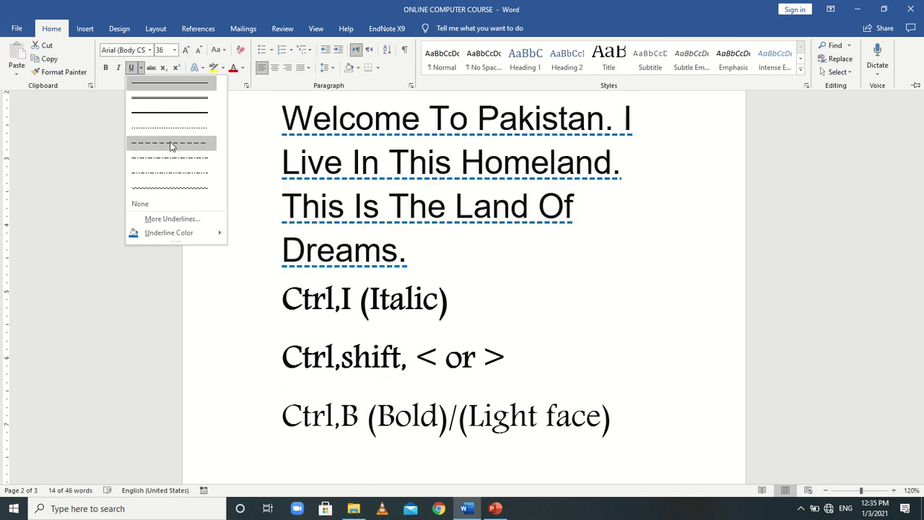
click(171, 146)
key(ctrl+F1)
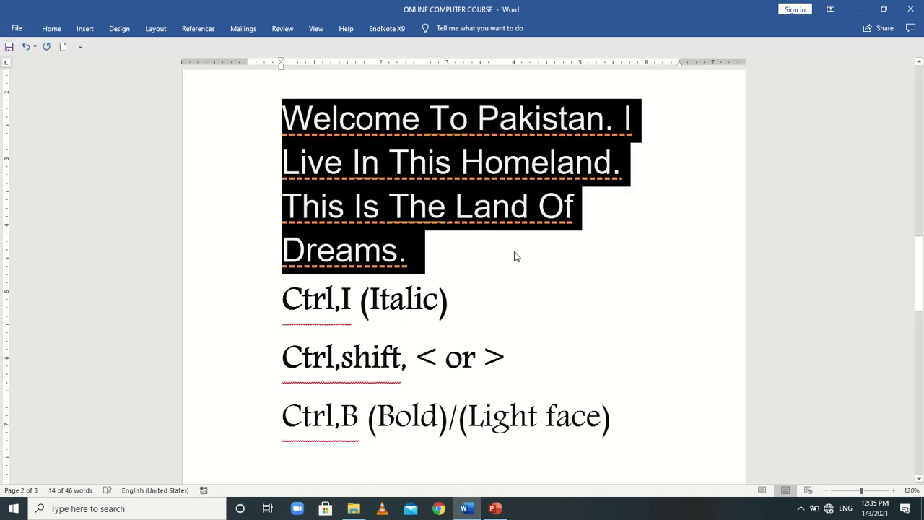
right_click(514, 251)
key(Escape)
right_click(464, 292)
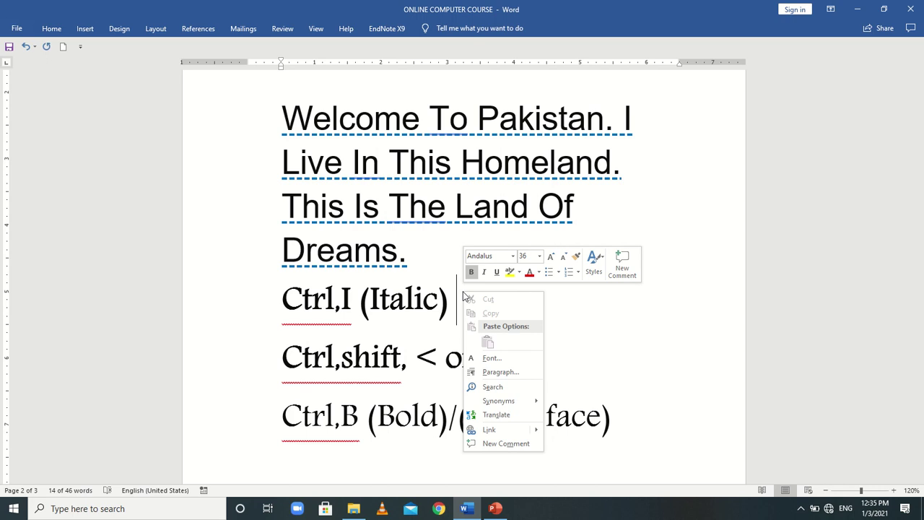
click(327, 153)
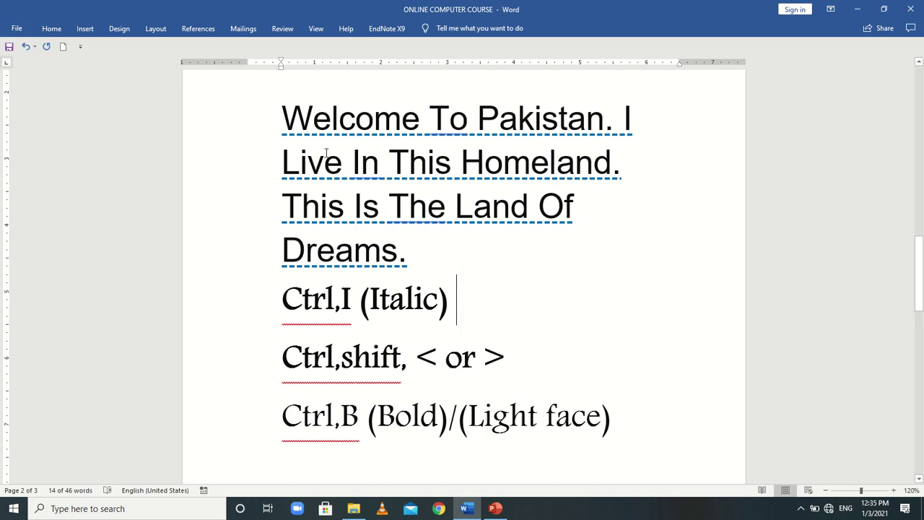
Try Subscript on the whole "Welcome To Pakistan" paragraph and remove it again
drag(420, 262, 283, 119)
click(43, 30)
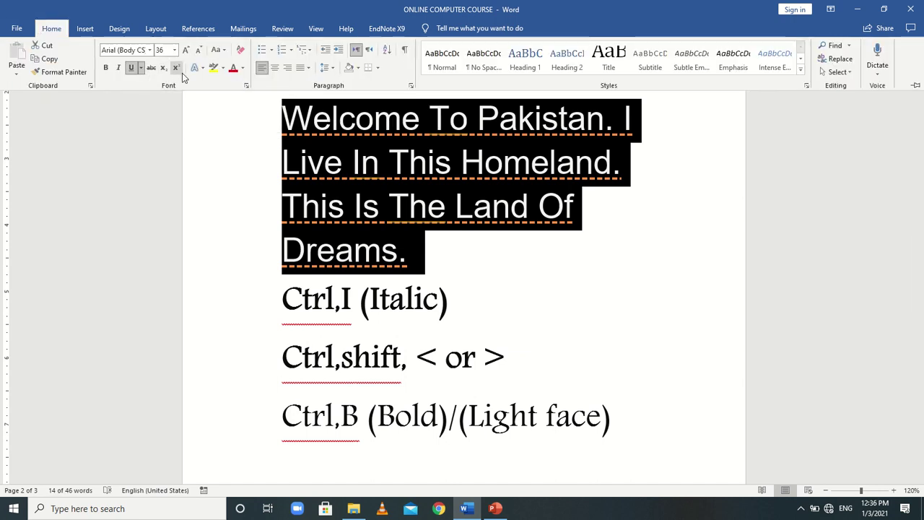
click(164, 71)
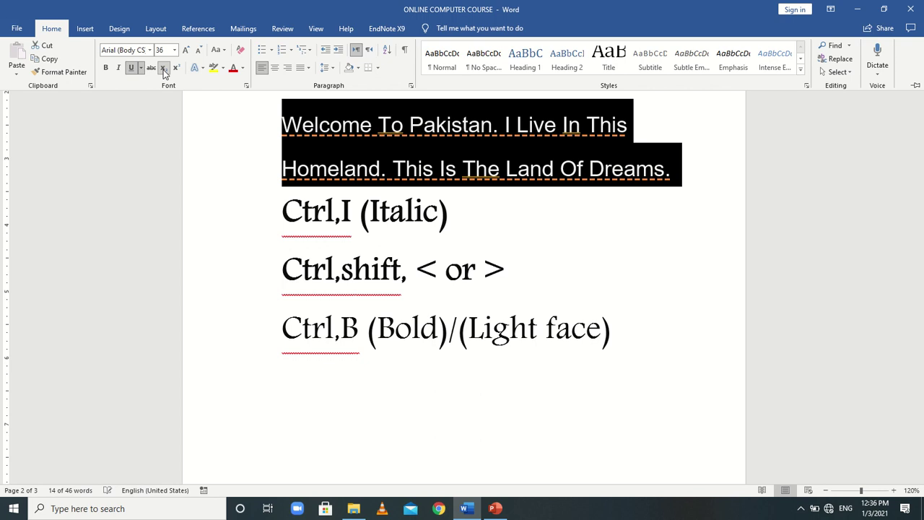
click(164, 71)
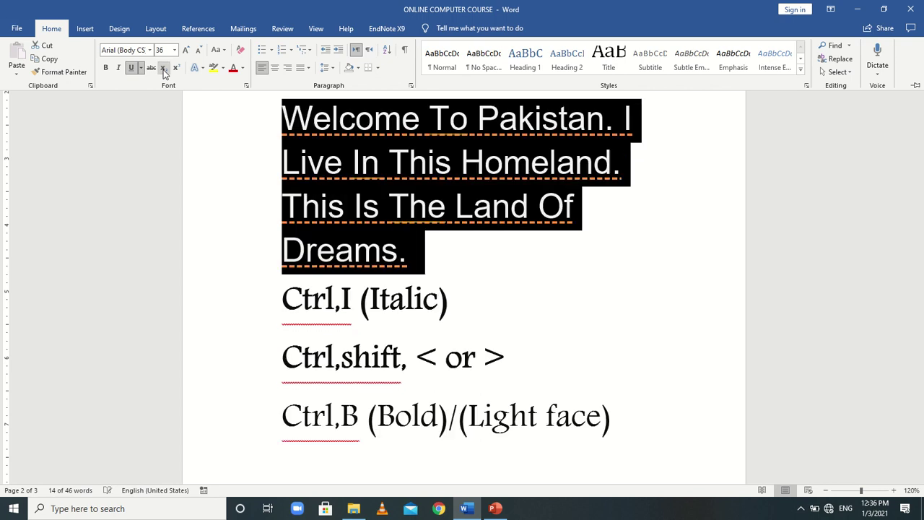
key(ctrl+F1)
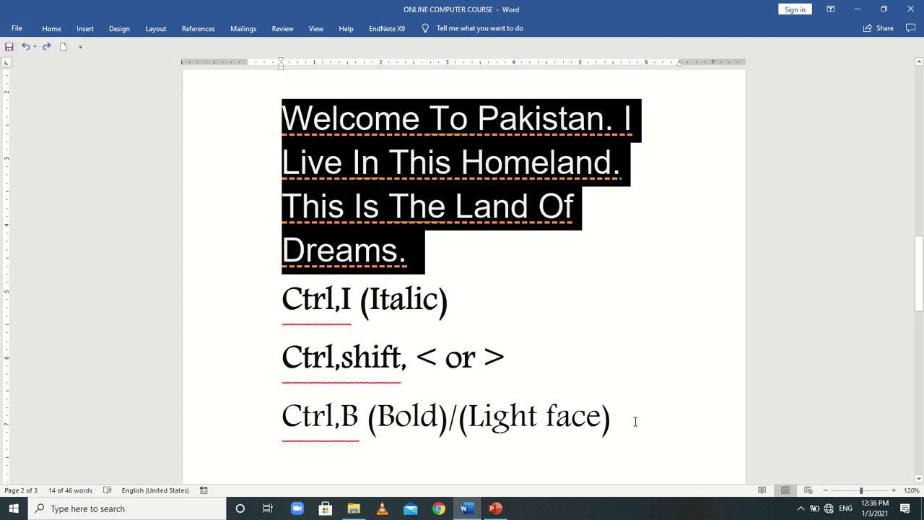
Add the expression "Ab2+log3X" on a new line at the start of the page after the "Ctrl,B (Bold)/(Light face)" line
right_click(636, 422)
key(Escape)
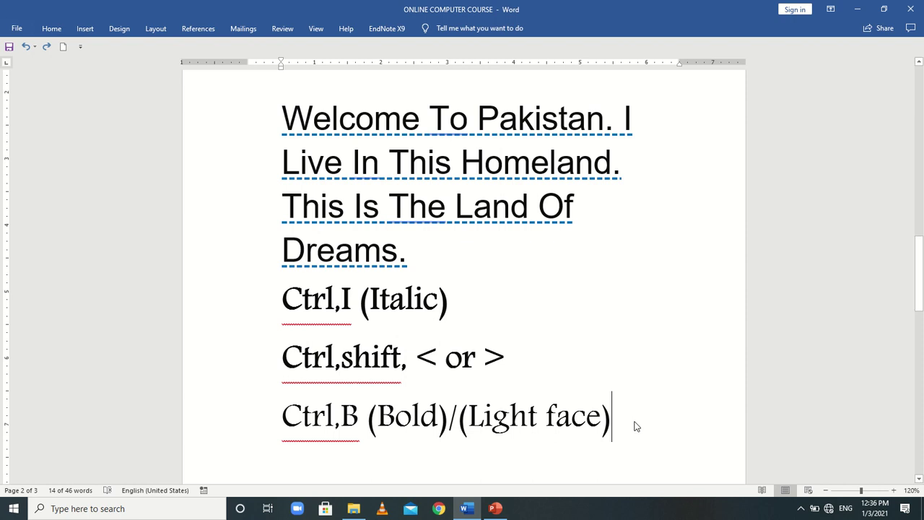
key(Return)
key(Return)
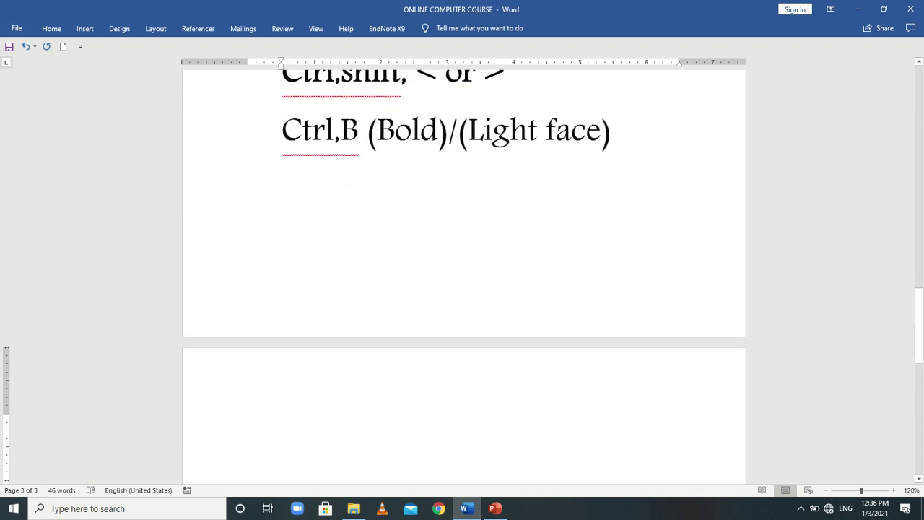
text(Ab)
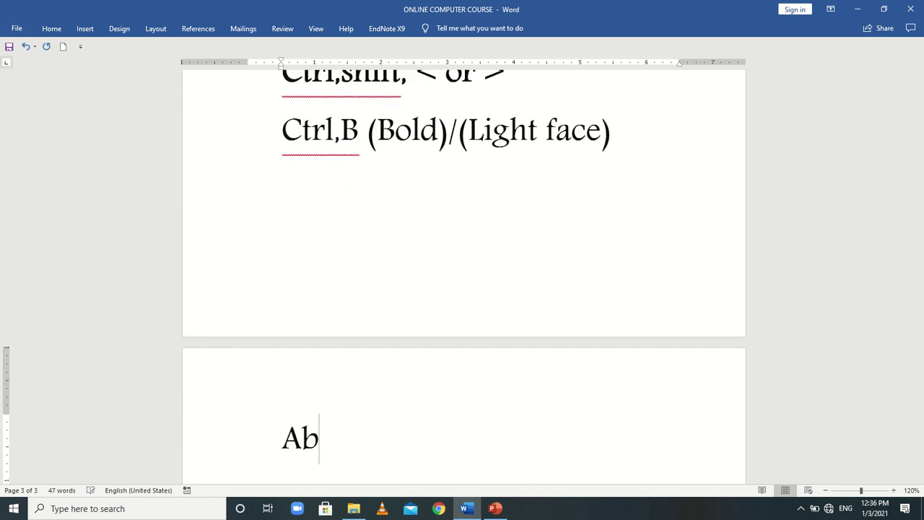
text(2+loh)
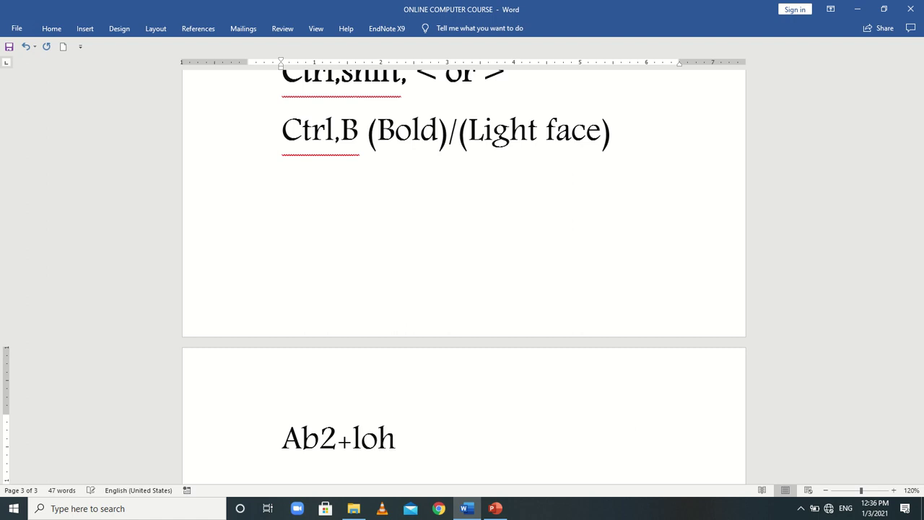
key(BackSpace)
text(g3X)
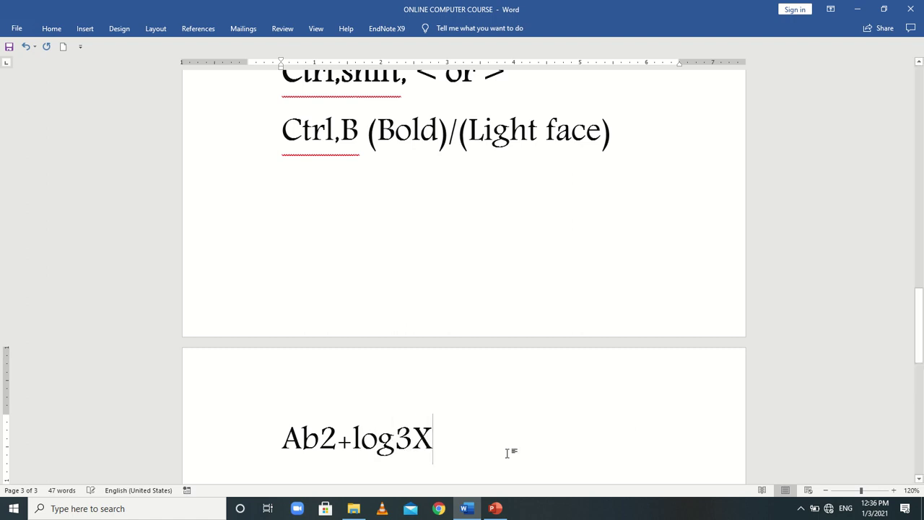
Format the 2 in "Ab2+log3X" as superscript and the 3 as subscript
drag(337, 437, 320, 437)
click(55, 29)
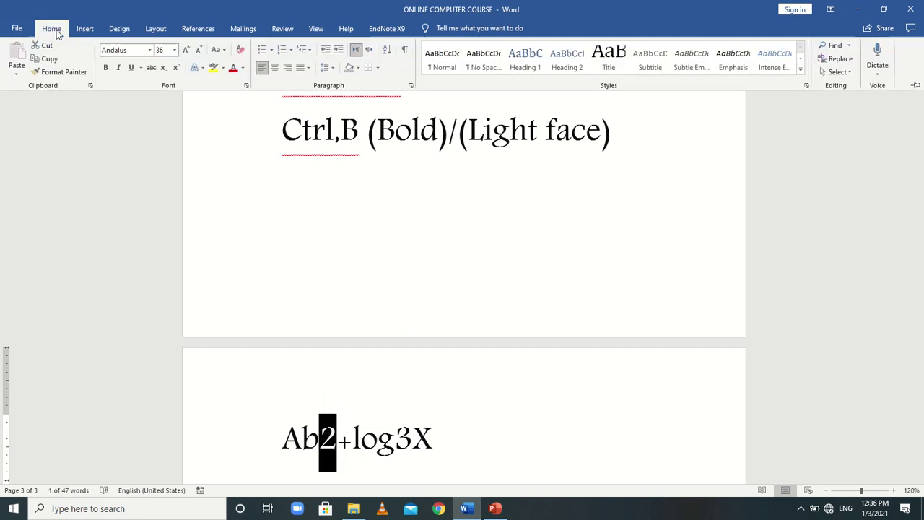
click(177, 69)
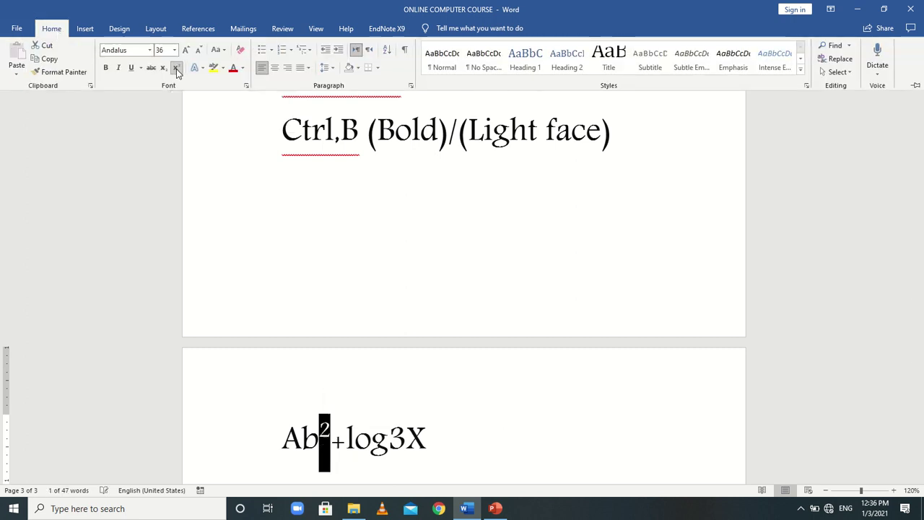
click(415, 443)
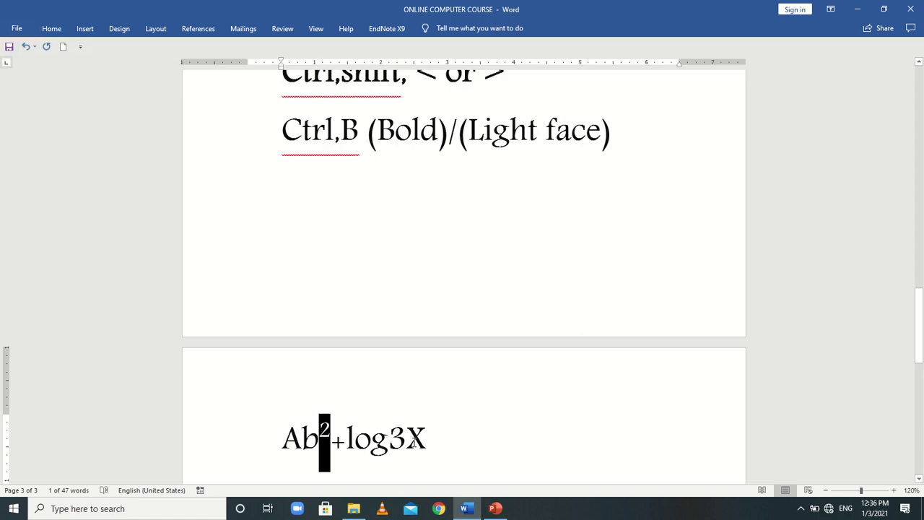
drag(408, 440, 388, 441)
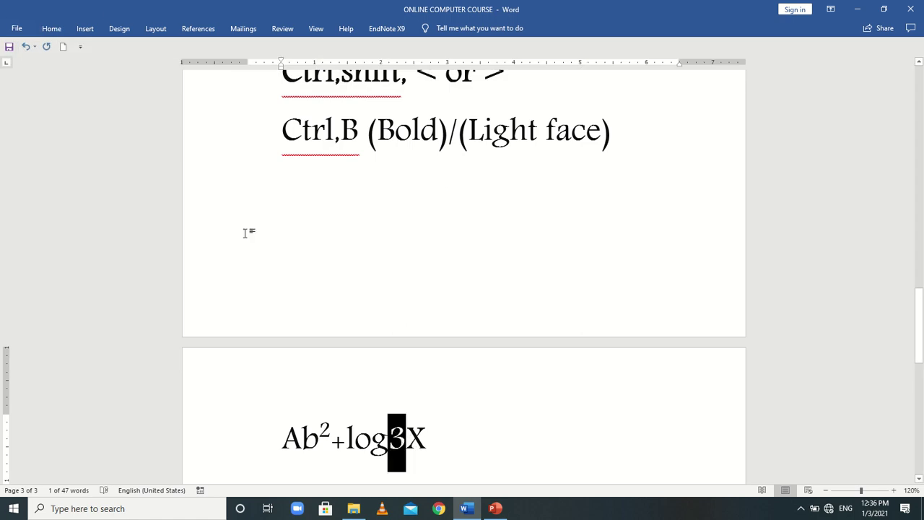
click(51, 28)
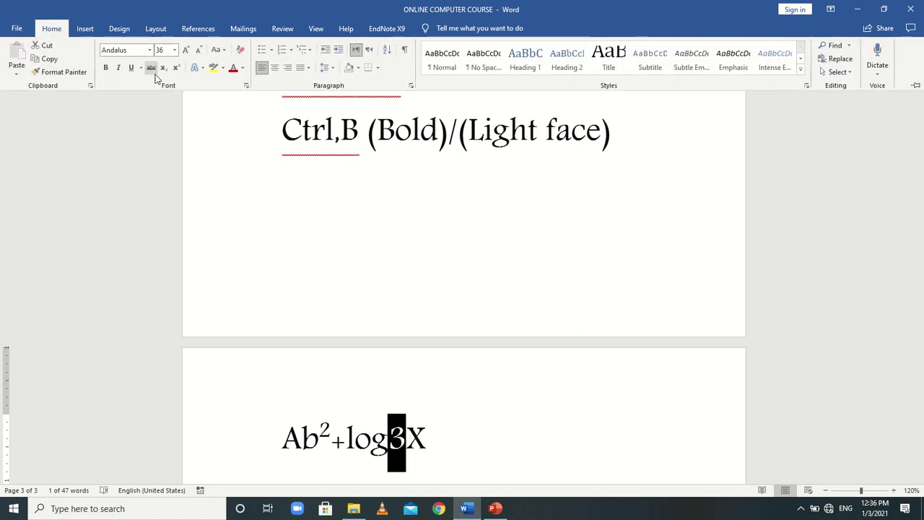
click(164, 68)
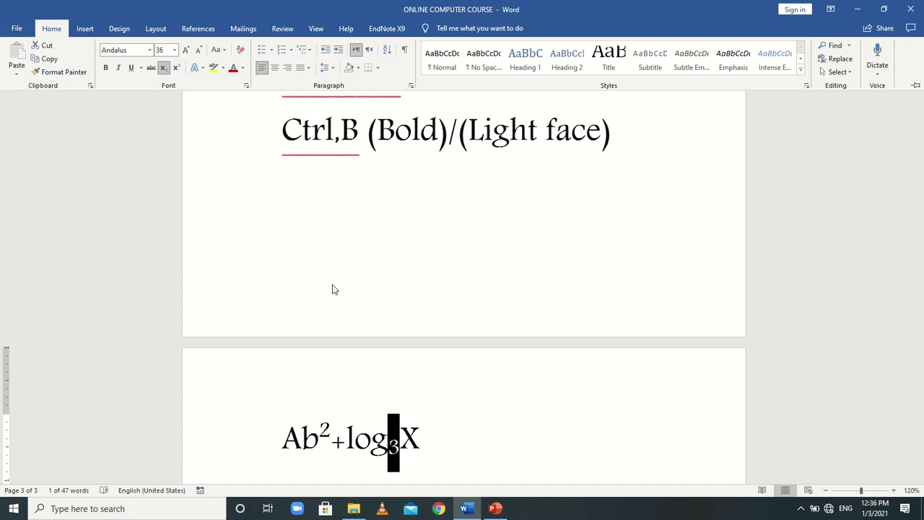
Try Superscript and plain formatting on the 3 after "log", and restore its Subscript formatting
key(ctrl+equal)
key(ctrl+equal)
key(ctrl+shift+equal)
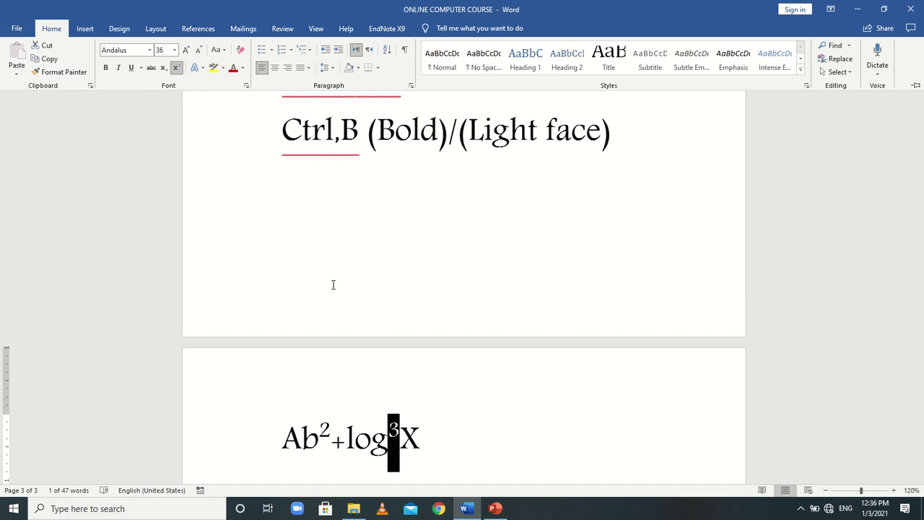
key(Delete)
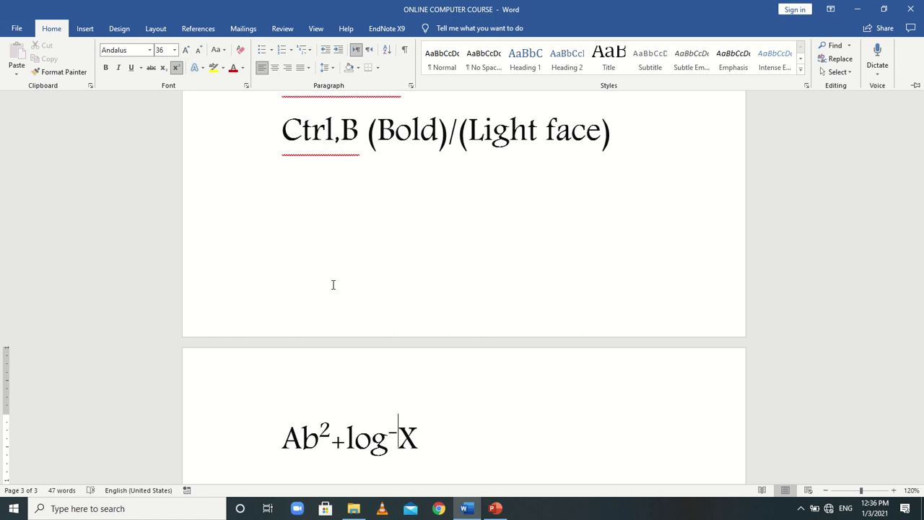
key(ctrl+z)
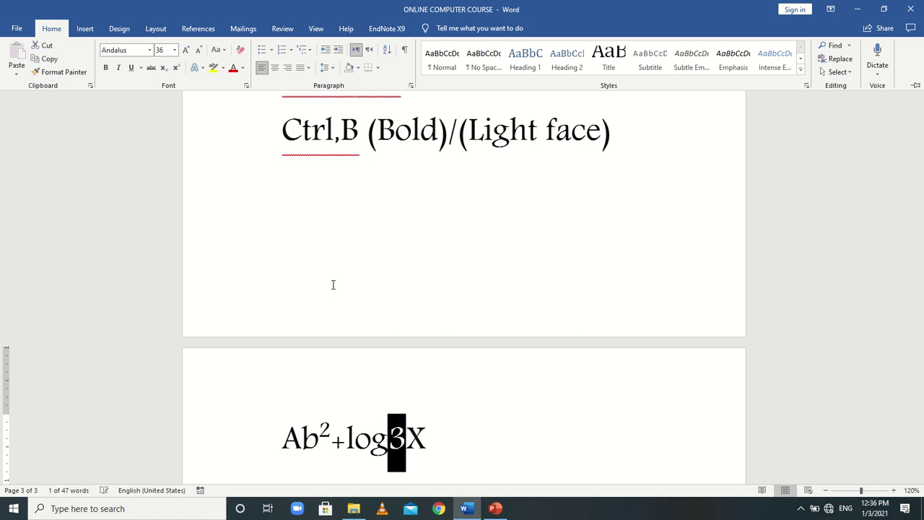
key(Delete)
key(ctrl+z)
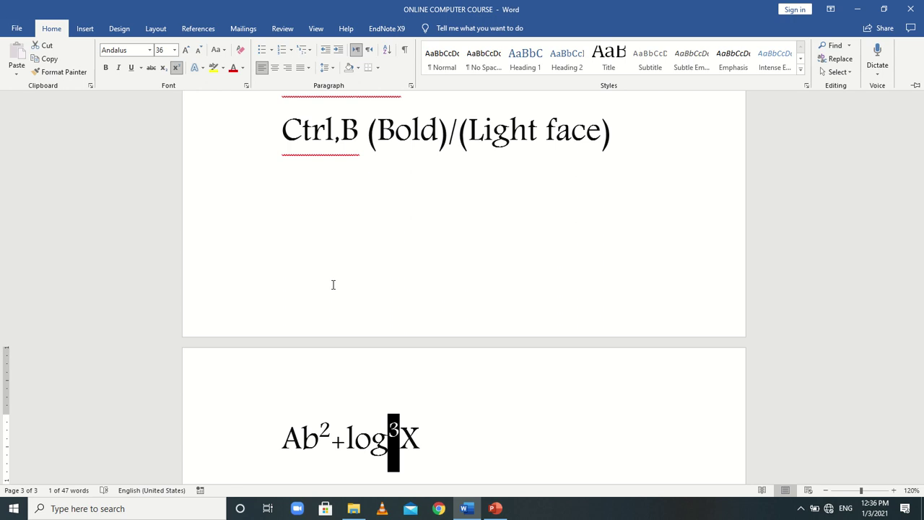
key(ctrl+equal)
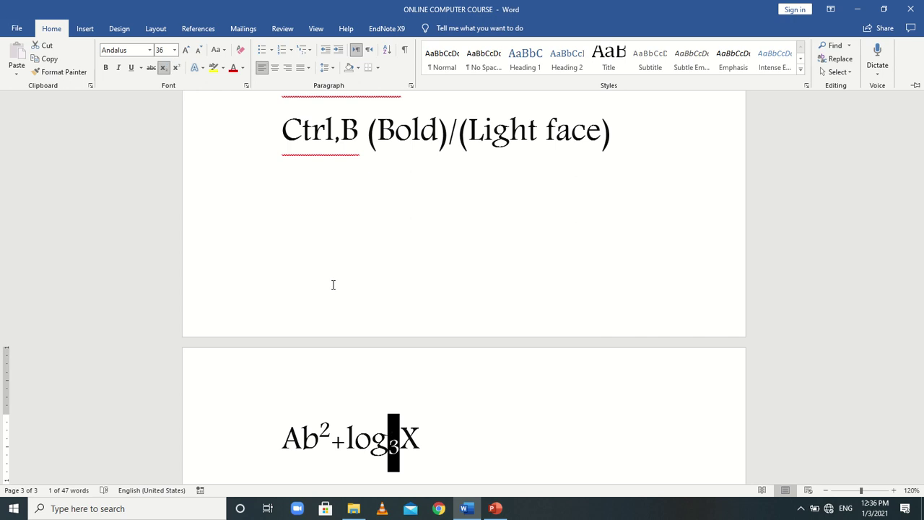
Add the line "Ctrl.shift,=" below the formatted expression
key(ctrl+F1)
click(438, 444)
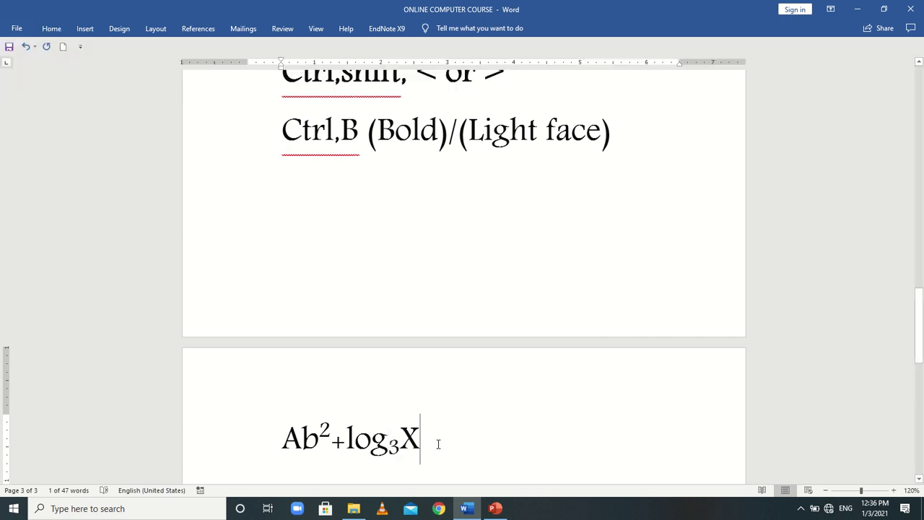
key(Return)
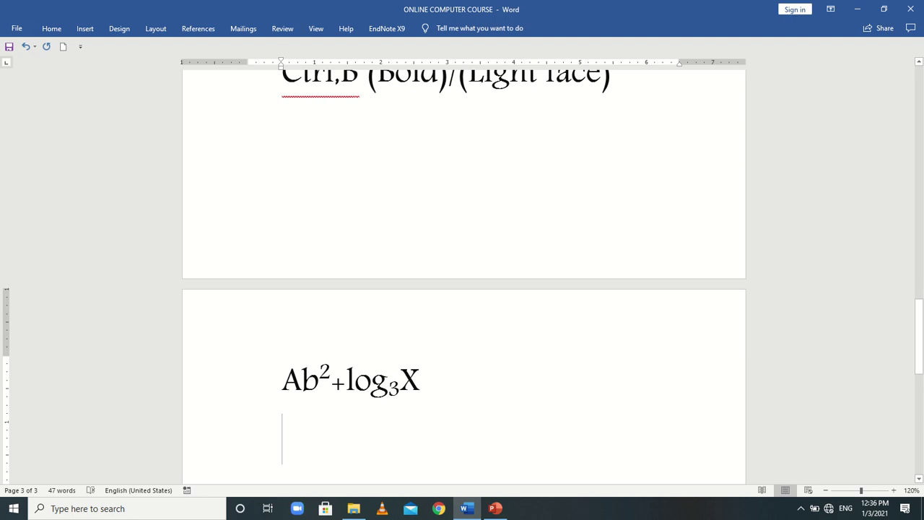
text(ctrl.s)
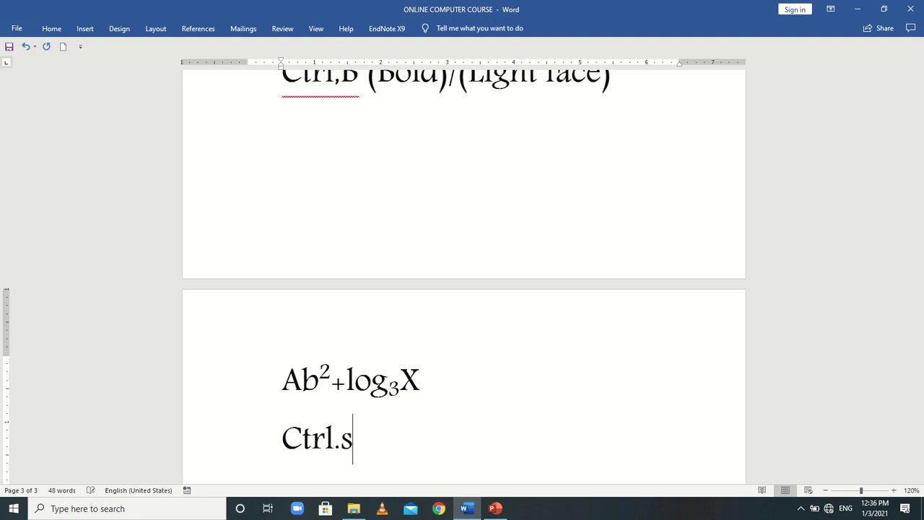
text(hift,)
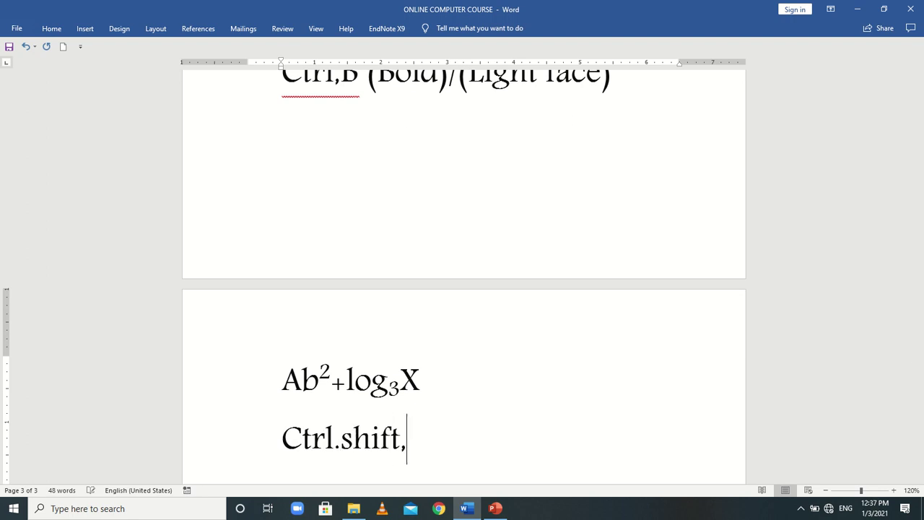
text(=)
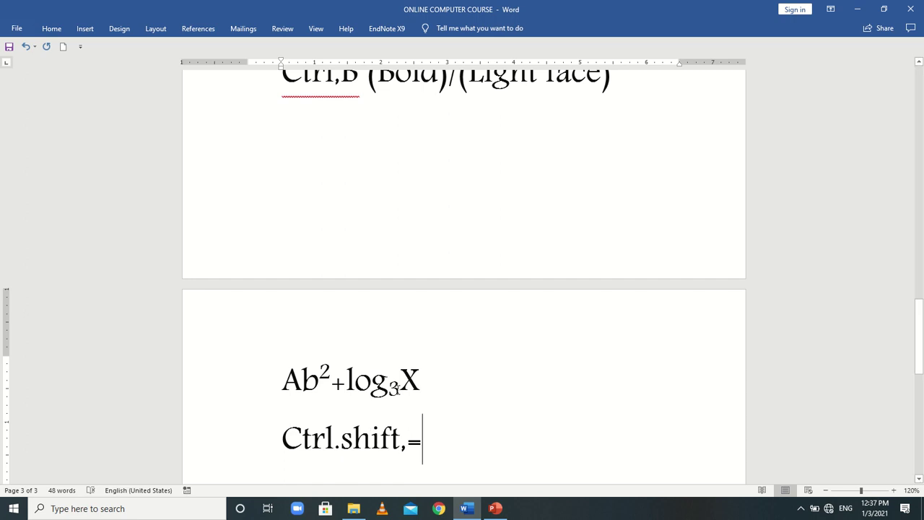
Toggle Superscript on and off for the 3 in the expression, and set it back to Subscript
drag(400, 390, 394, 390)
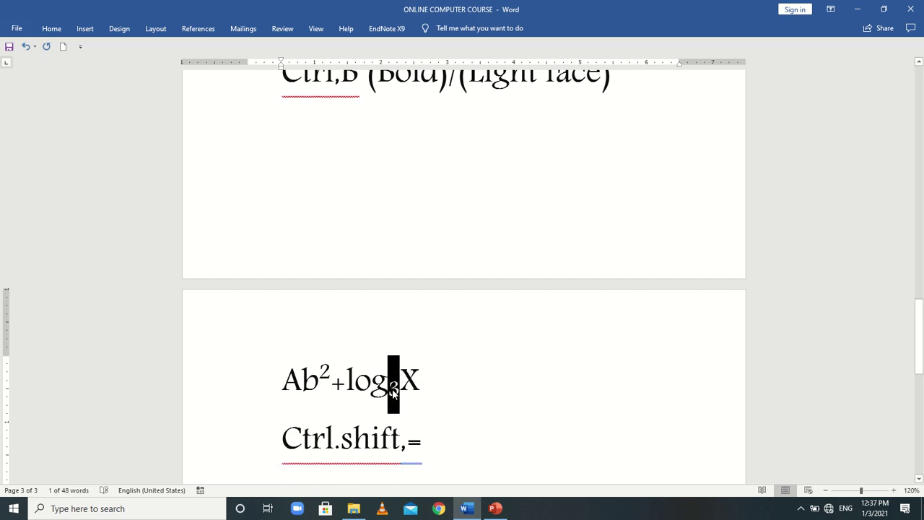
key(ctrl+shift+equal)
key(ctrl+shift+equal)
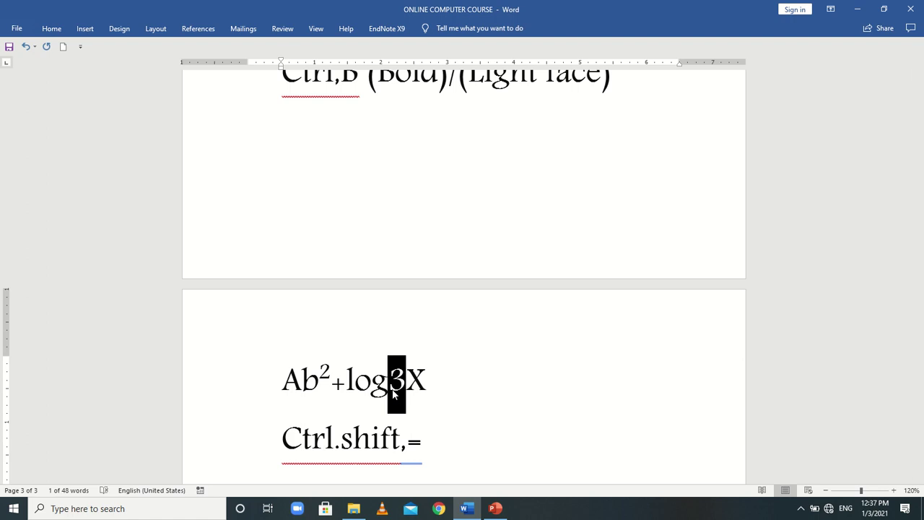
key(ctrl+equal)
Add the line "Ctrl,=(subscript)" below the "Ctrl.shift,=" line
click(455, 447)
key(Return)
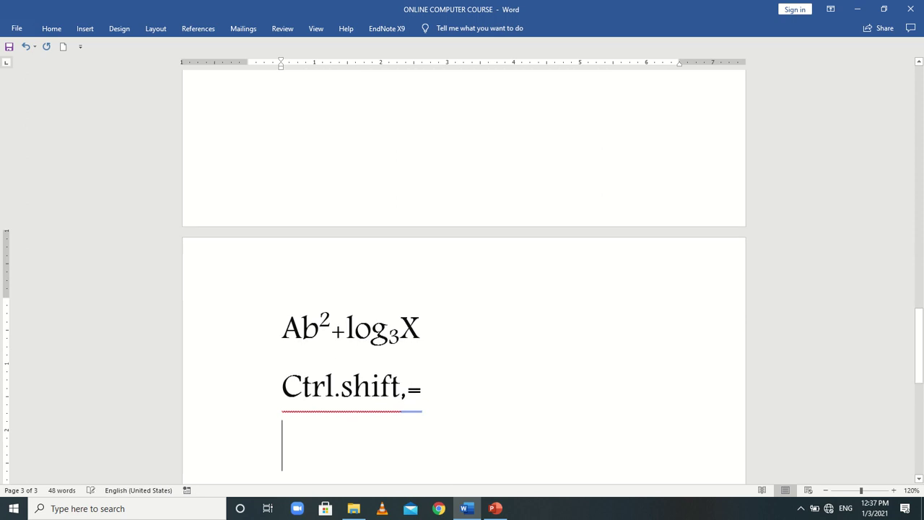
text(ctrl,)
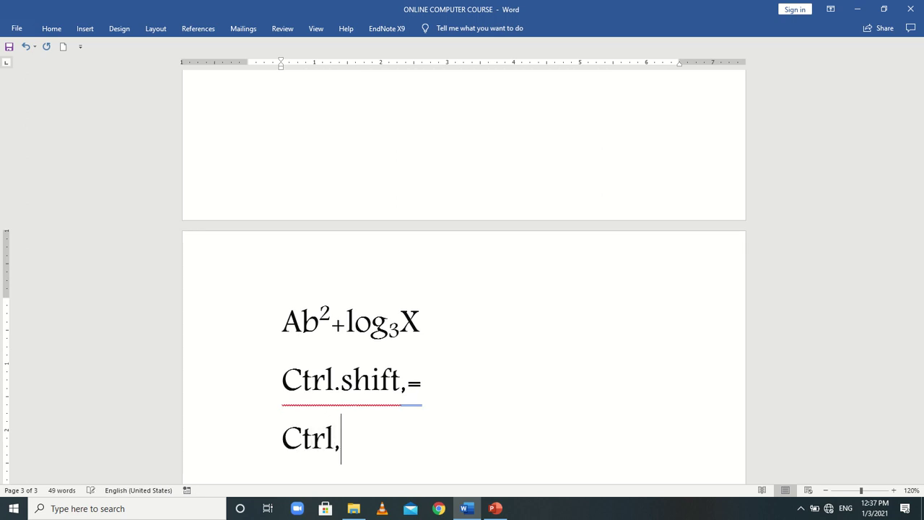
text(=(s)
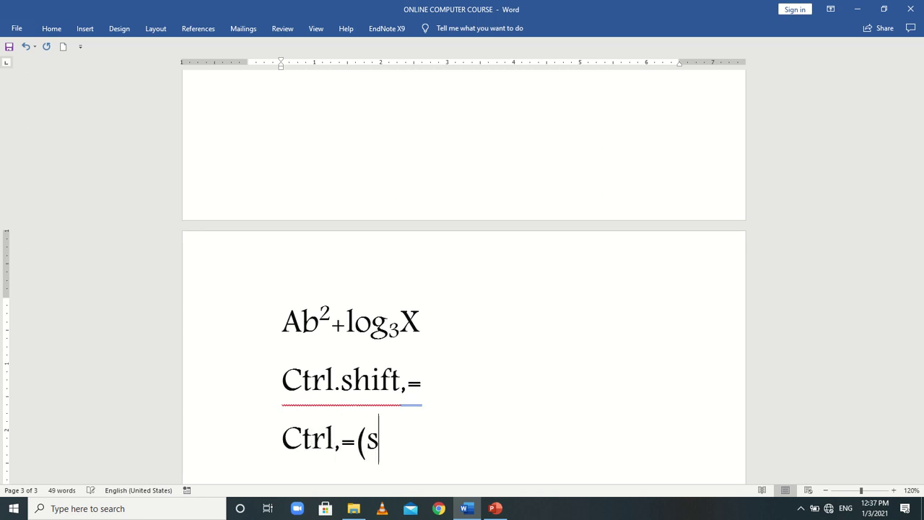
text(ubscript))
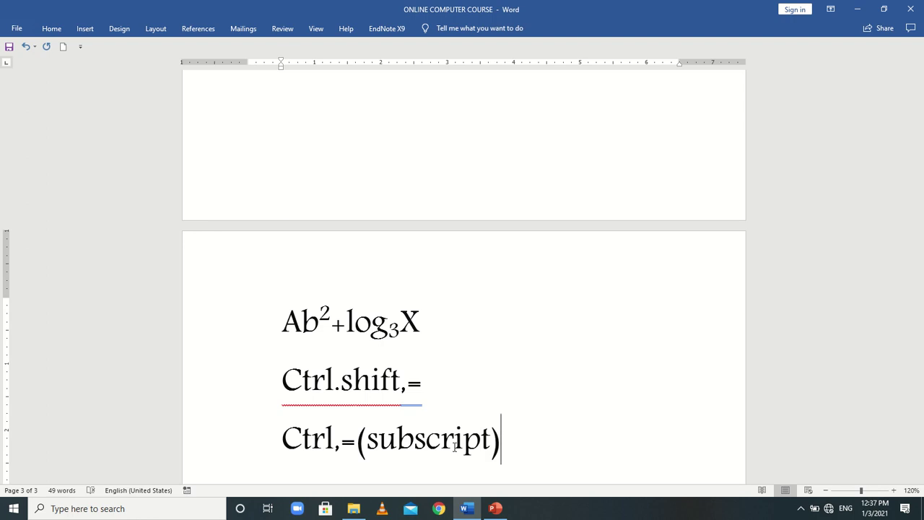
Append "(Super script)" to the "Ctrl.shift,=" line and start a new blank line below the subscript line
key(Up)
text((Su)
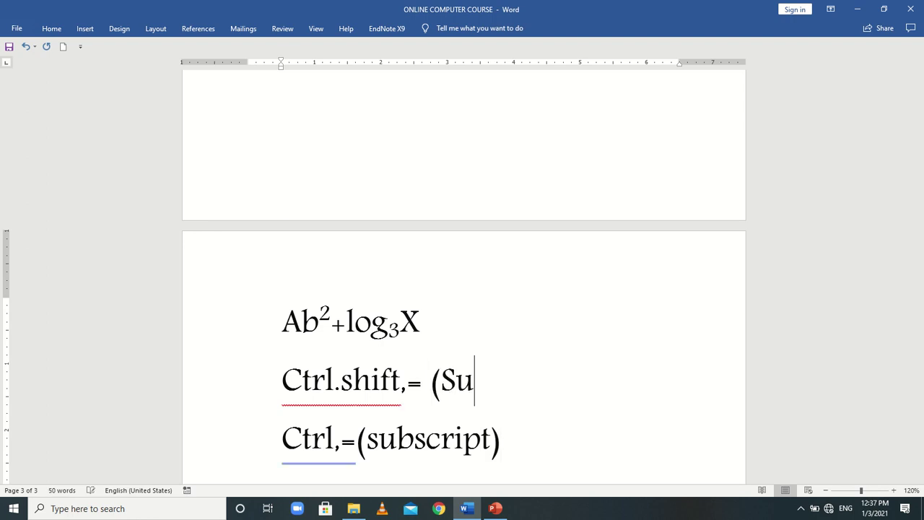
text(per script))
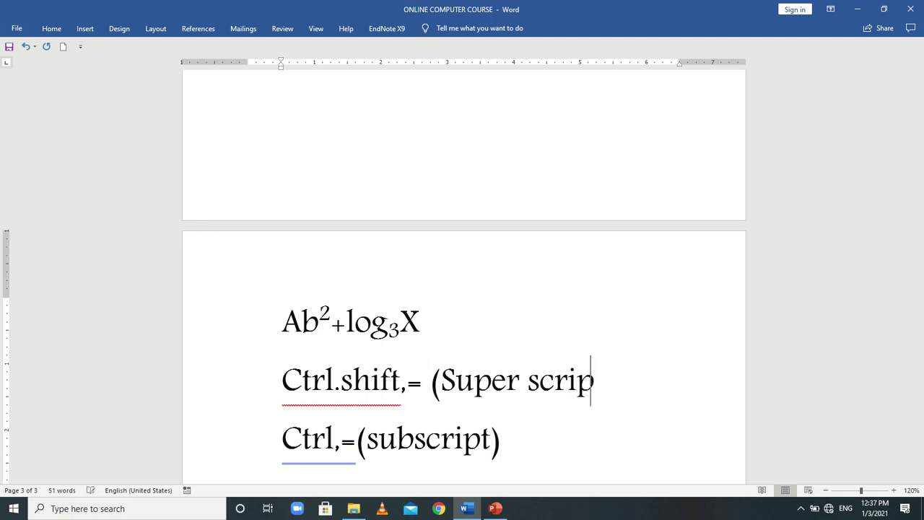
key(Down)
key(Return)
scroll(454, 447, down, 3)
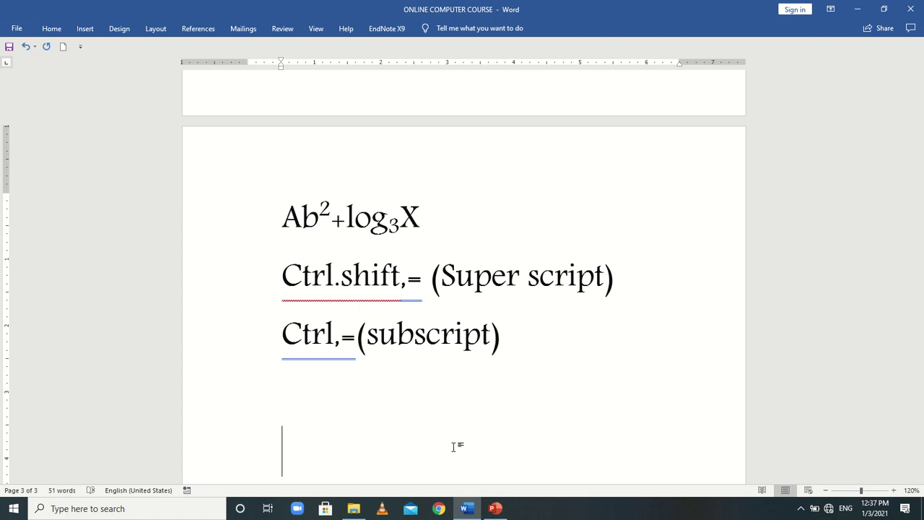
Try outlined text effects on the superscript and subscript shortcut lines, and finish with the white-filled teal outline style
mouse_move(423, 6)
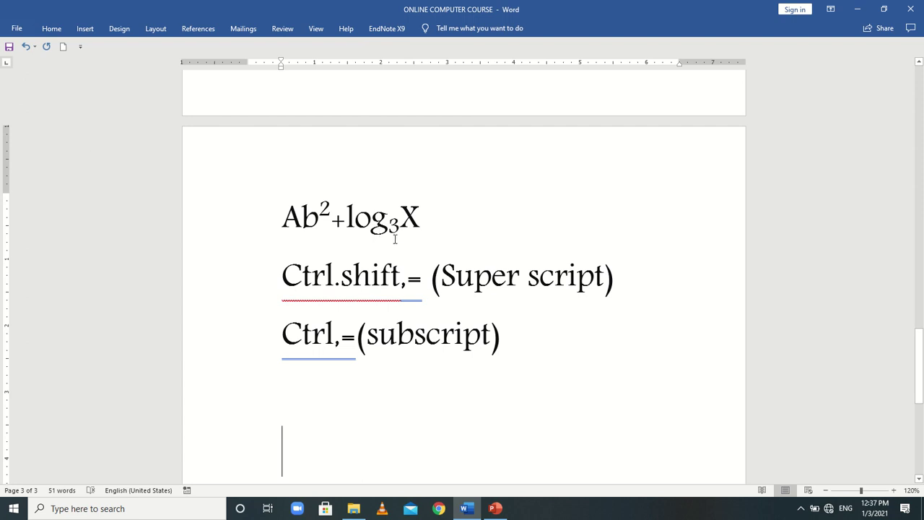
click(430, 285)
drag(510, 332, 278, 283)
click(64, 28)
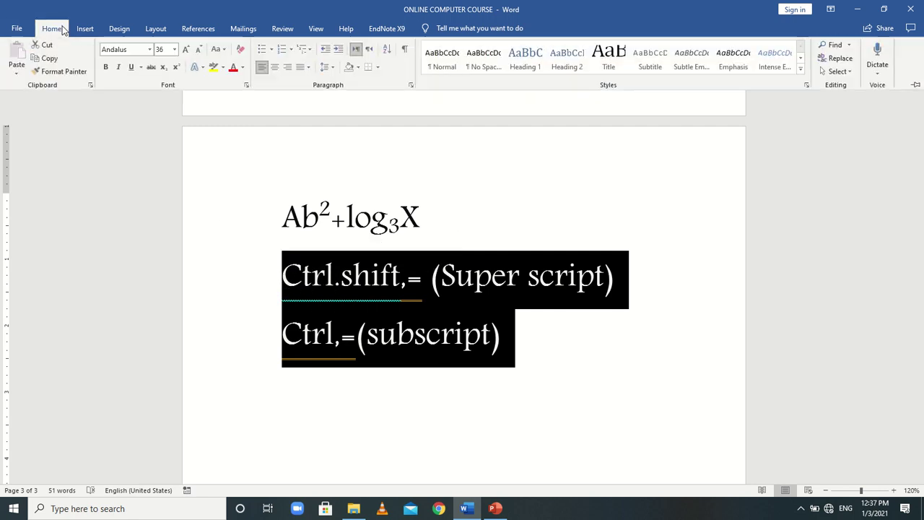
click(203, 68)
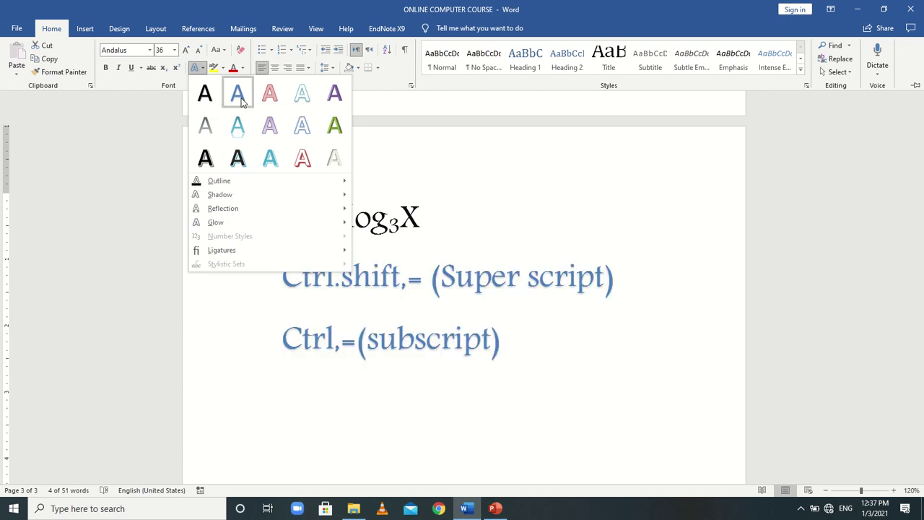
click(301, 95)
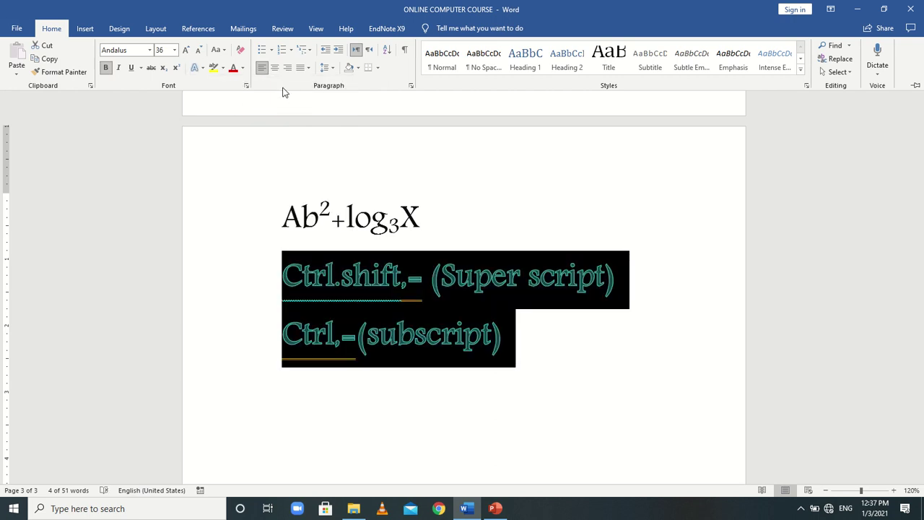
click(201, 68)
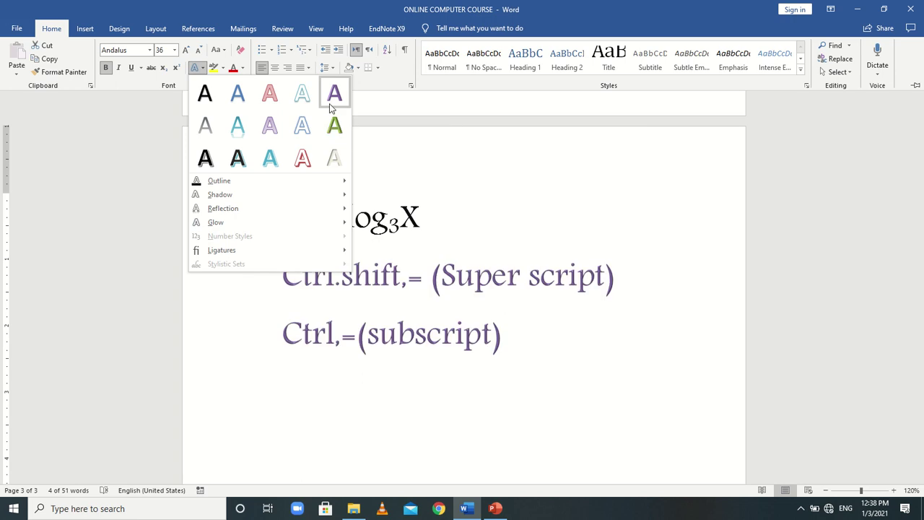
click(302, 93)
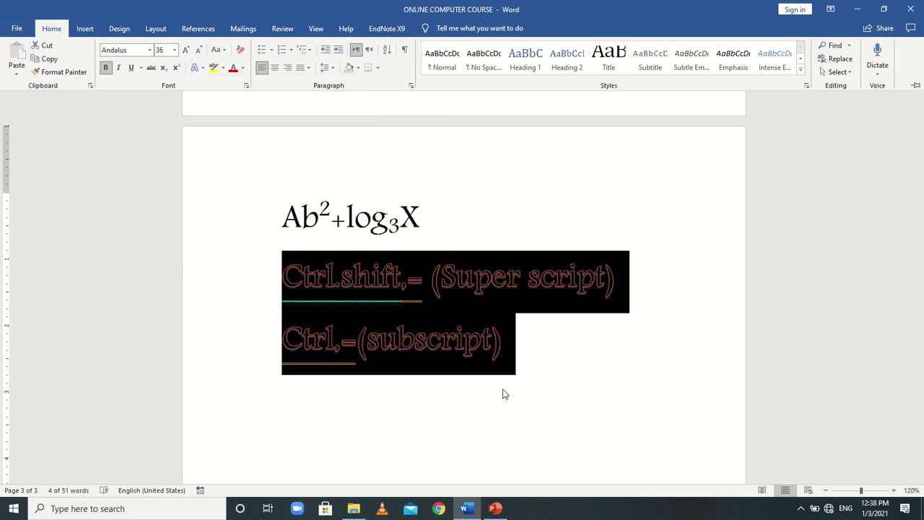
key(ctrl+F1)
click(512, 356)
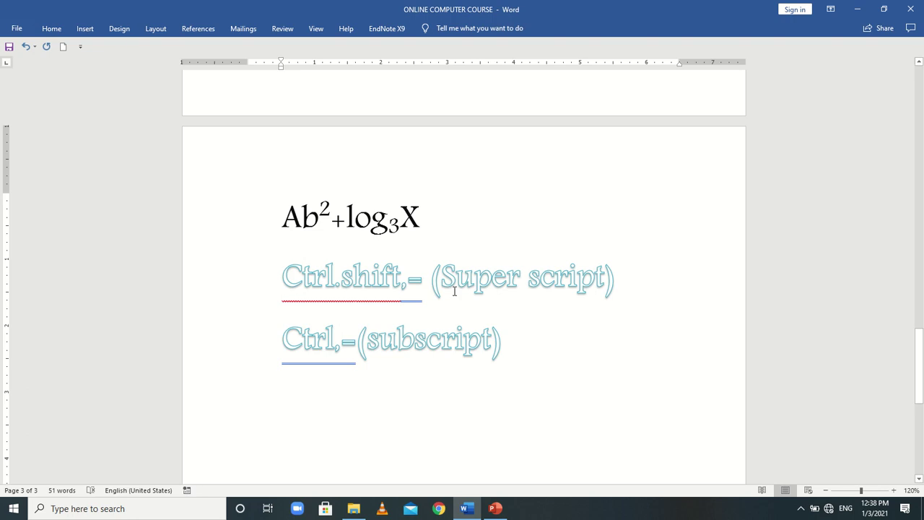
Highlight the superscript and subscript shortcut lines in bright green
drag(516, 349, 284, 278)
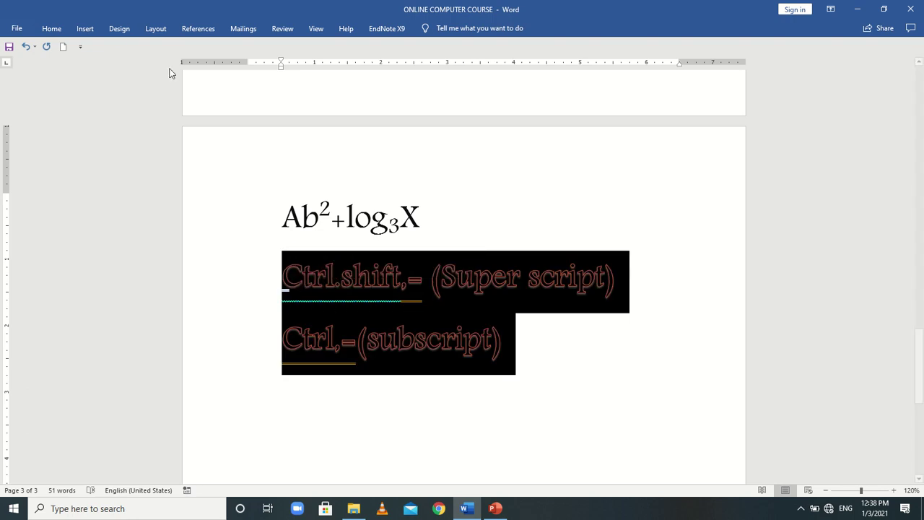
click(63, 32)
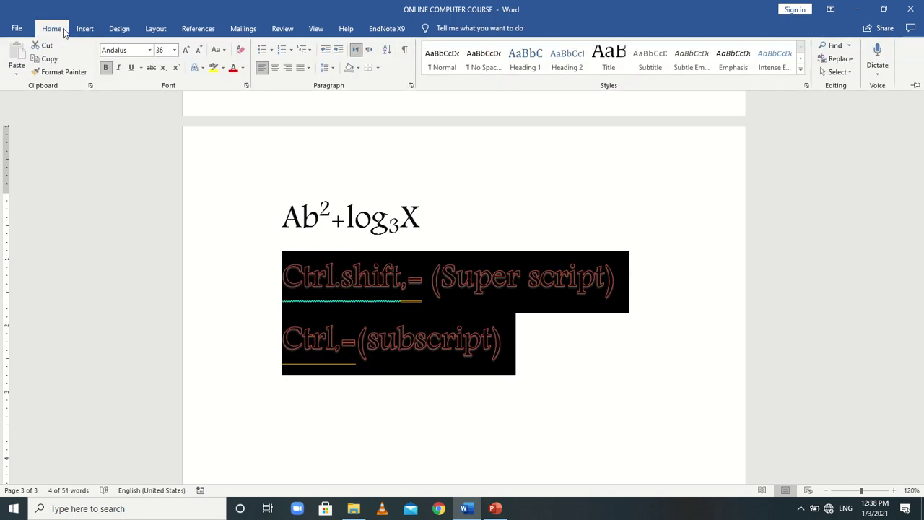
click(225, 68)
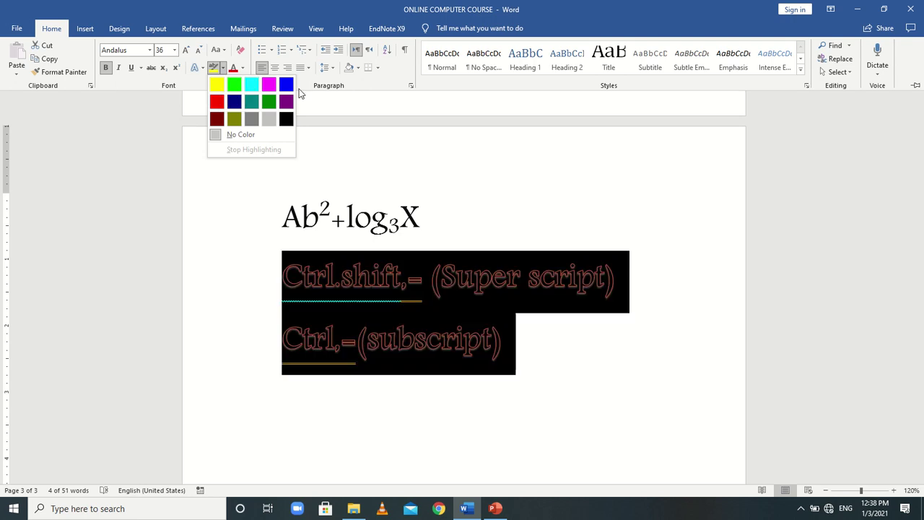
click(233, 84)
click(499, 371)
key(ctrl+F1)
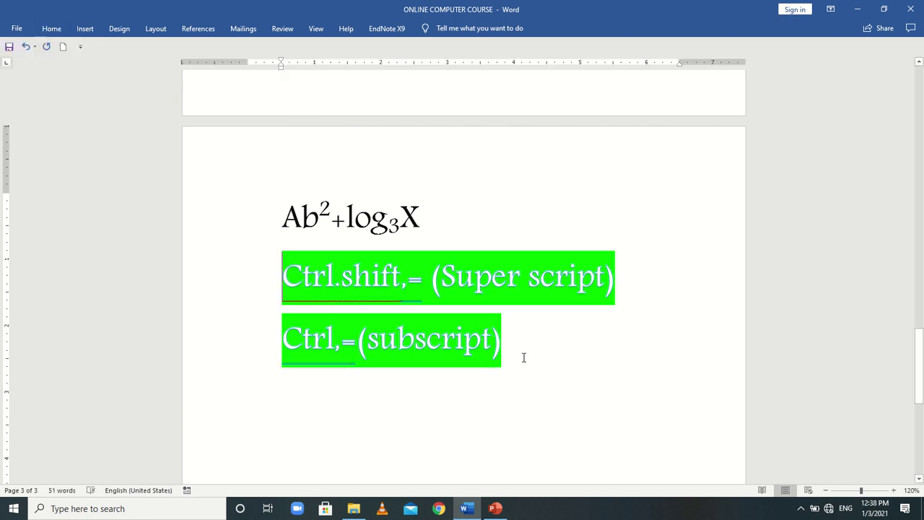
key(Return)
Set the font colour of the two highlighted lines to black and view the Change Case options without applying any
drag(519, 356, 296, 268)
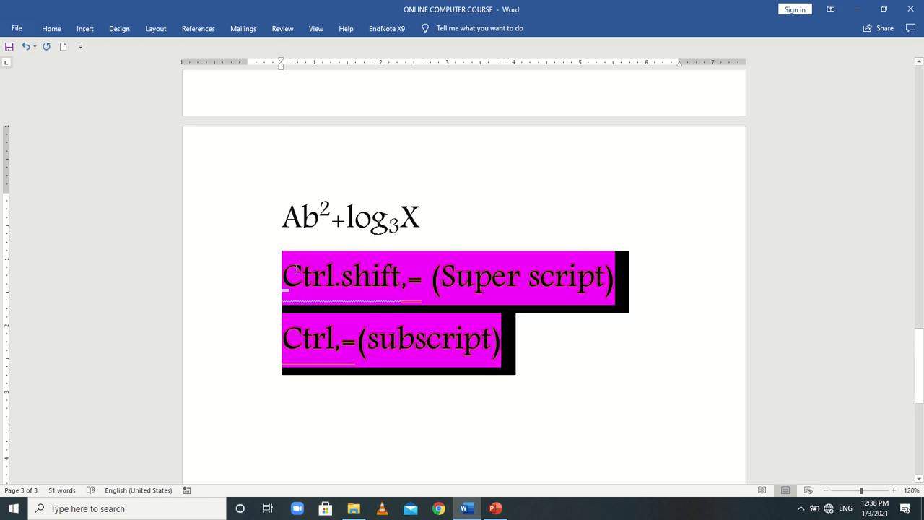
click(52, 28)
click(243, 68)
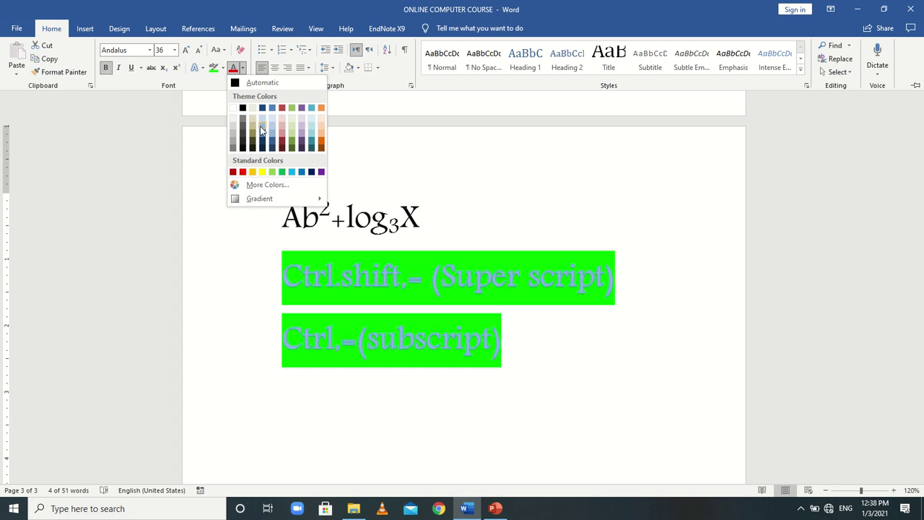
click(242, 107)
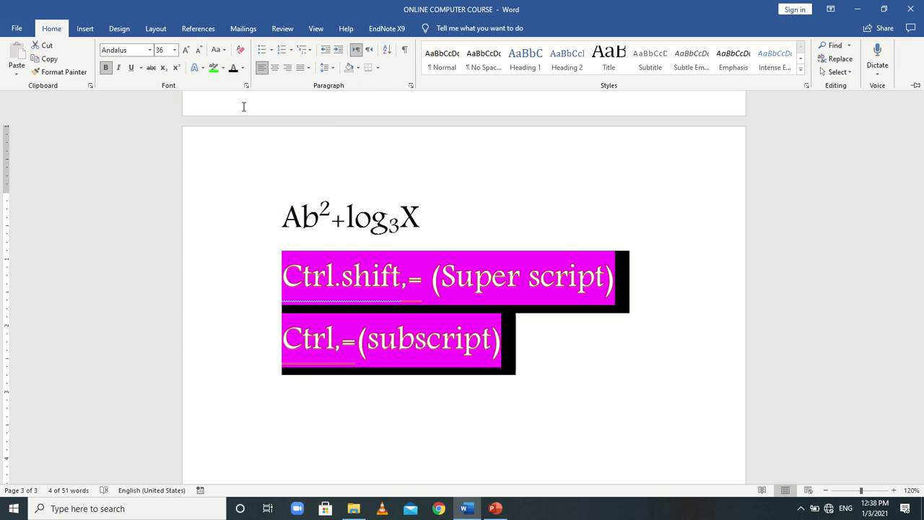
click(227, 56)
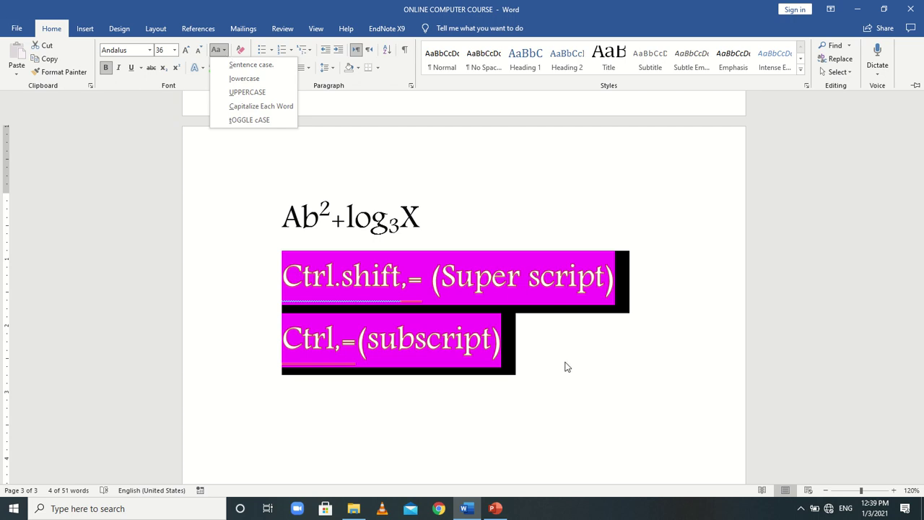
key(Escape)
key(ctrl+F1)
Start a new blank line below the subscript line and centre it
click(531, 354)
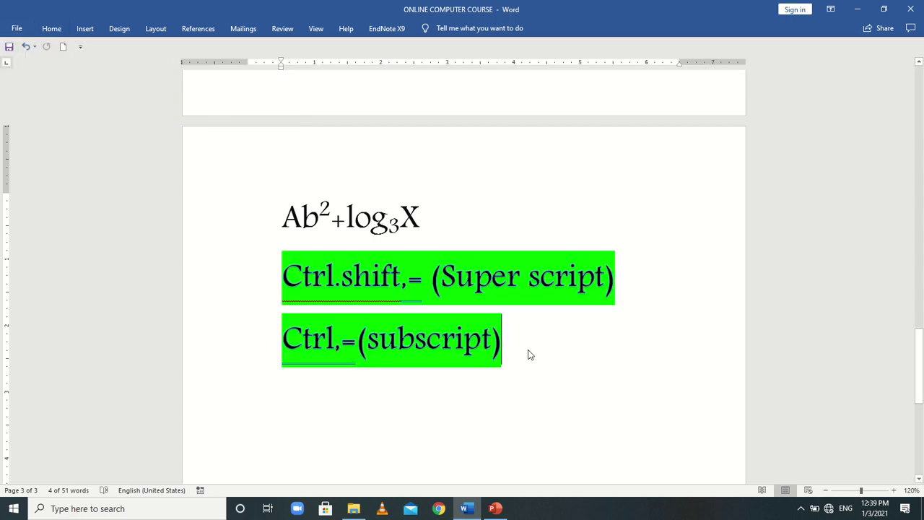
key(Return)
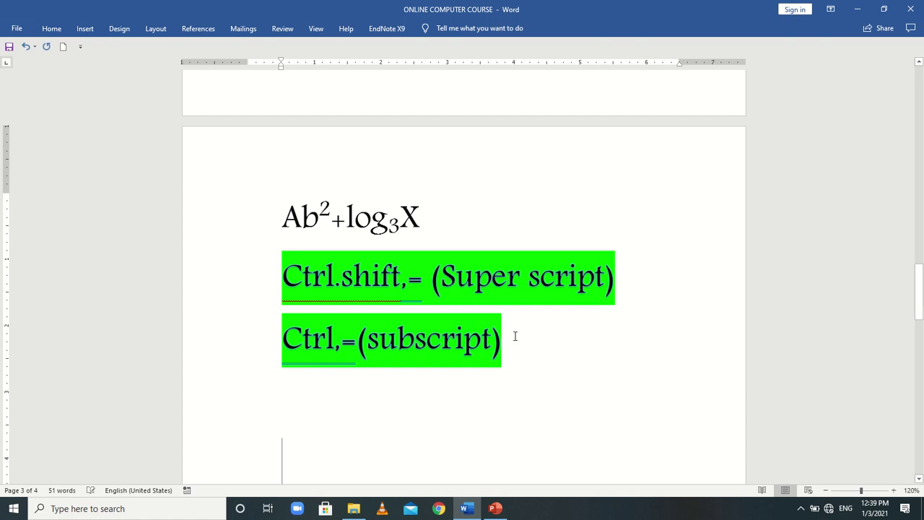
click(54, 31)
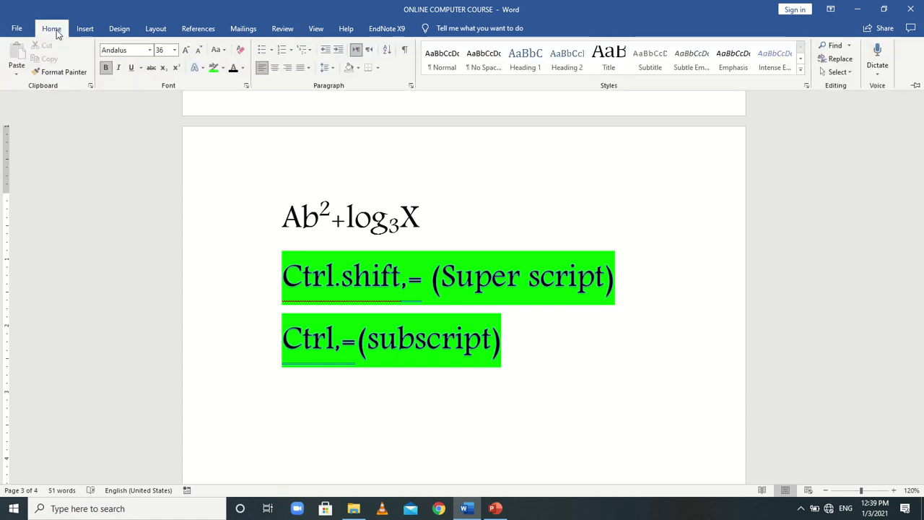
click(274, 70)
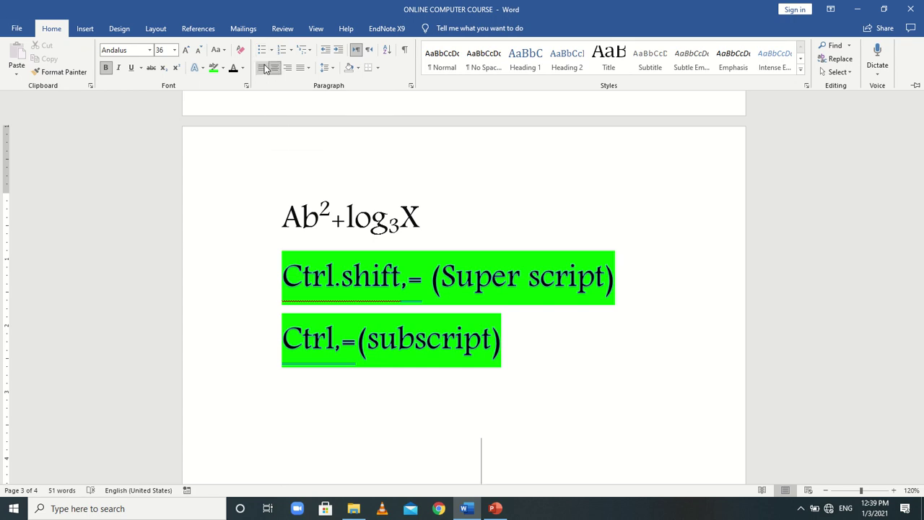
key(ctrl+F1)
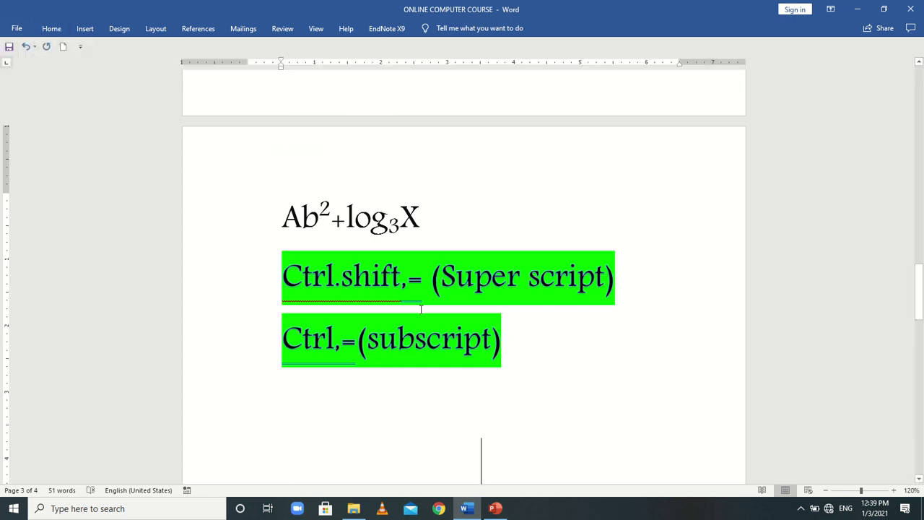
Cycle the two highlighted lines through centred, right and Justify alignment
drag(502, 352, 281, 277)
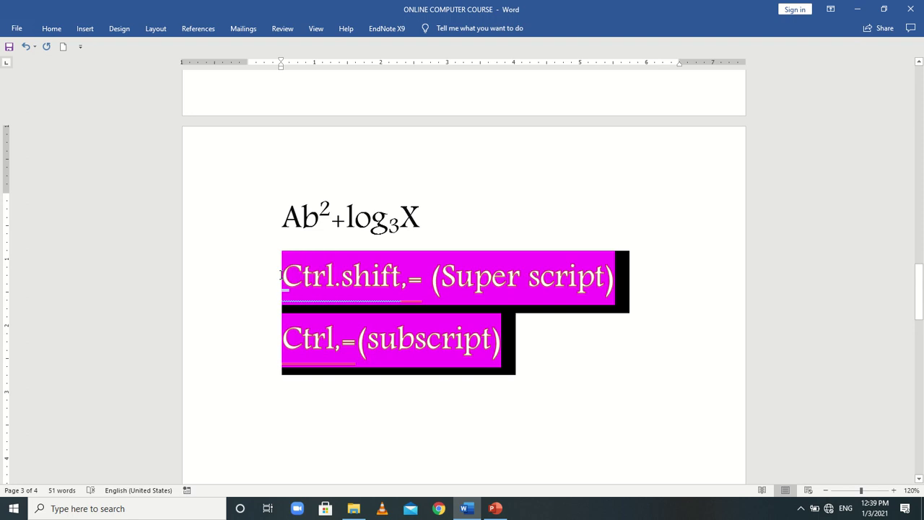
click(52, 29)
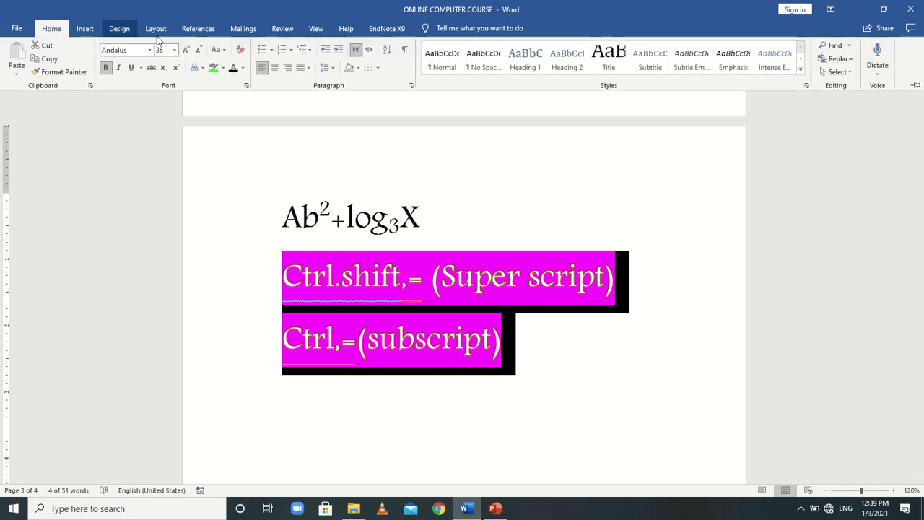
click(275, 68)
click(285, 69)
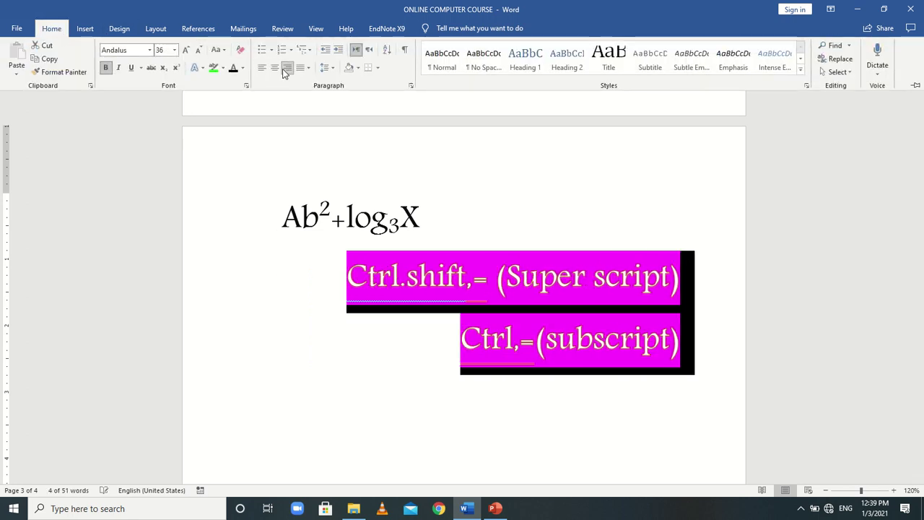
click(301, 68)
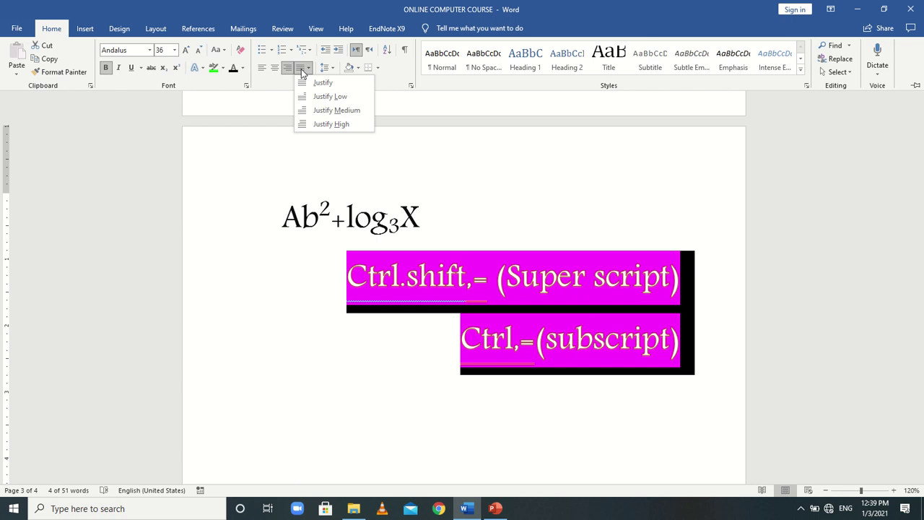
click(301, 68)
click(302, 69)
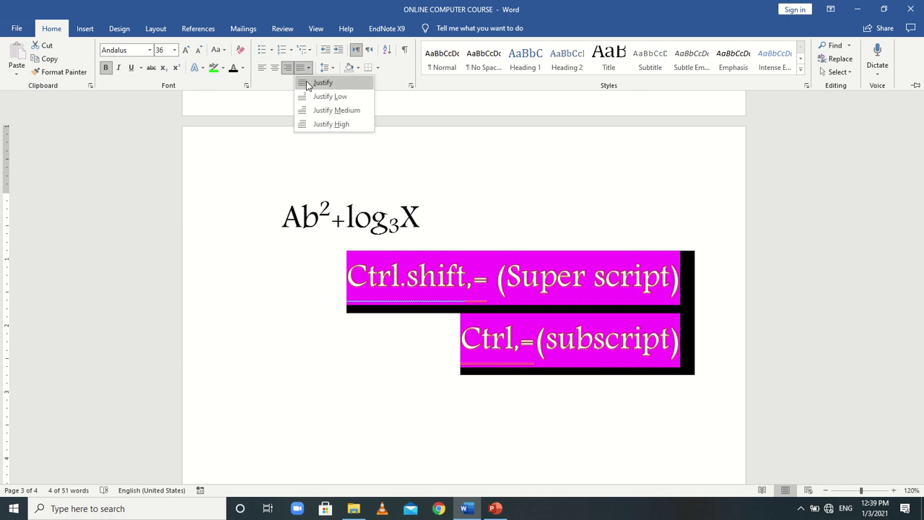
click(306, 81)
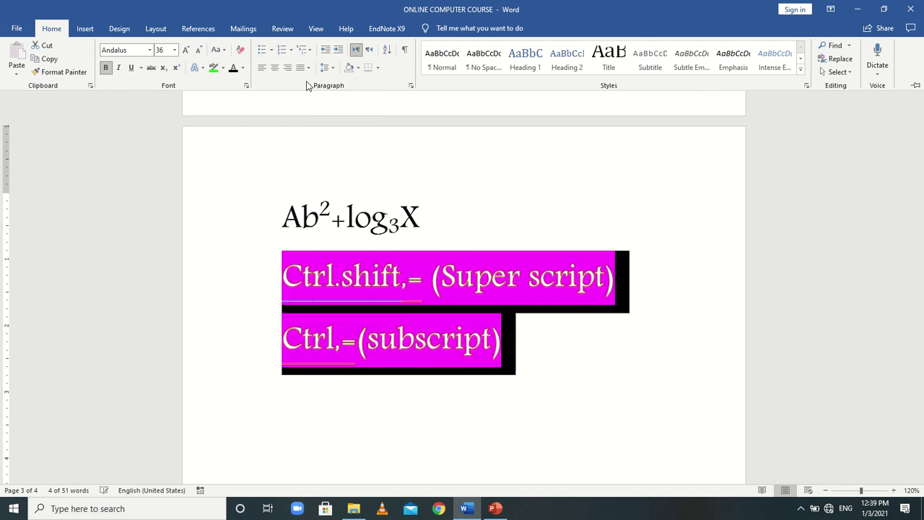
Left-align the two highlighted lines, and set their alignment to Justify Low
click(258, 67)
click(301, 67)
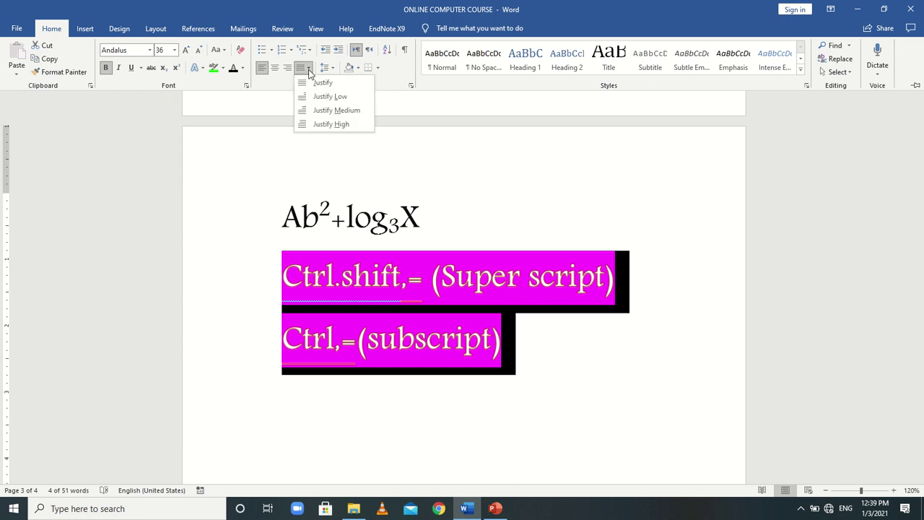
click(318, 96)
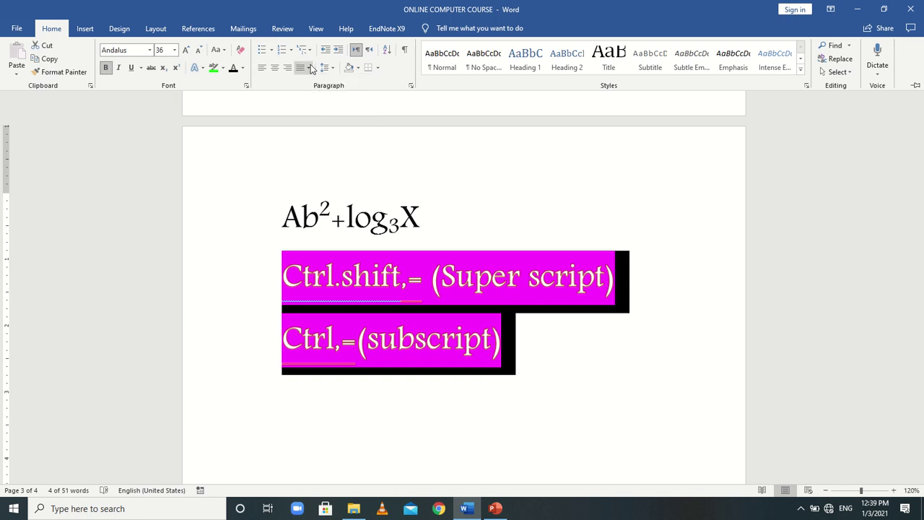
click(309, 68)
click(495, 331)
click(511, 352)
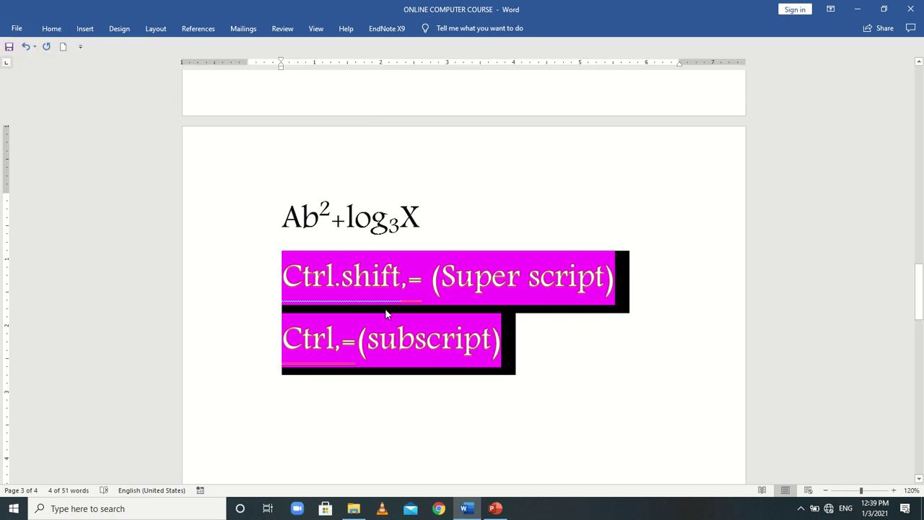
click(487, 337)
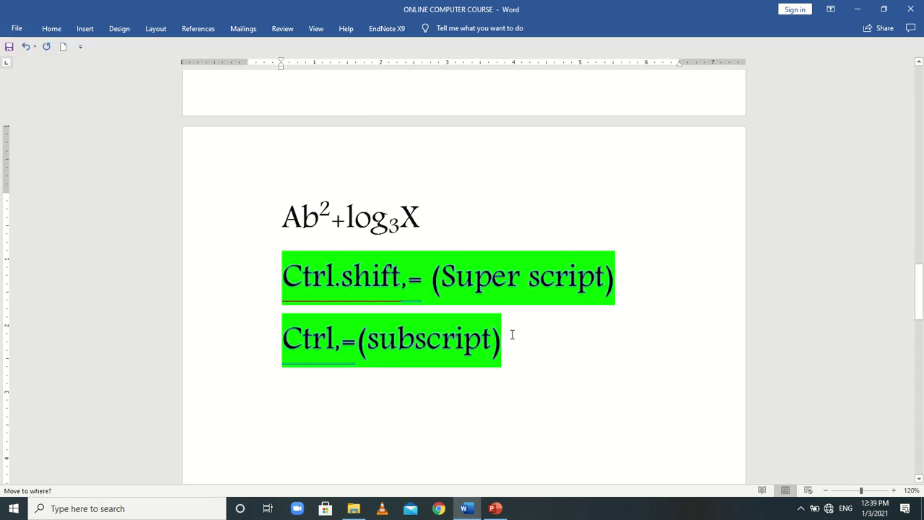
Try Justify High alignment on the two highlighted lines and undo it
drag(512, 333, 283, 276)
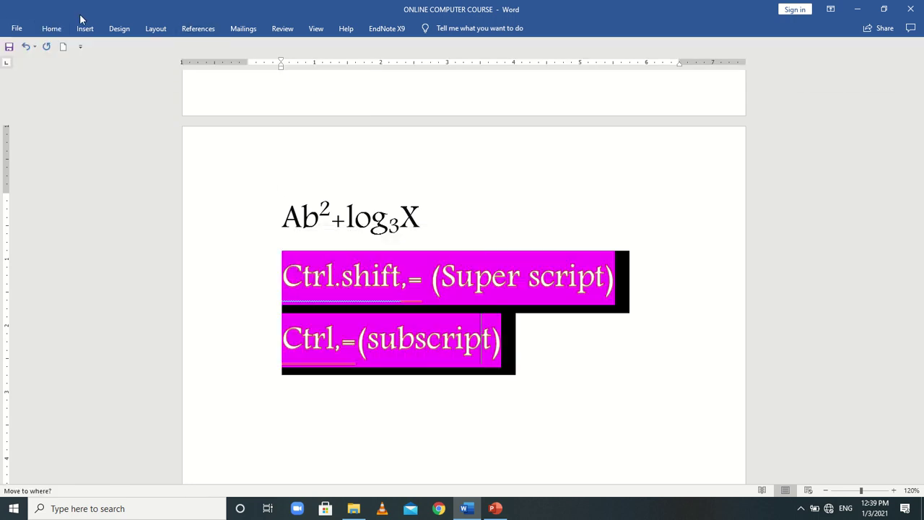
click(55, 28)
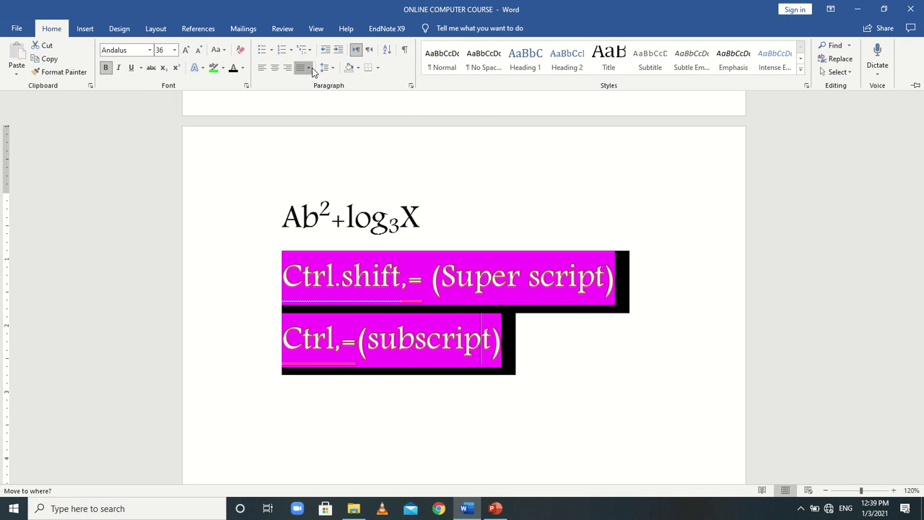
click(308, 68)
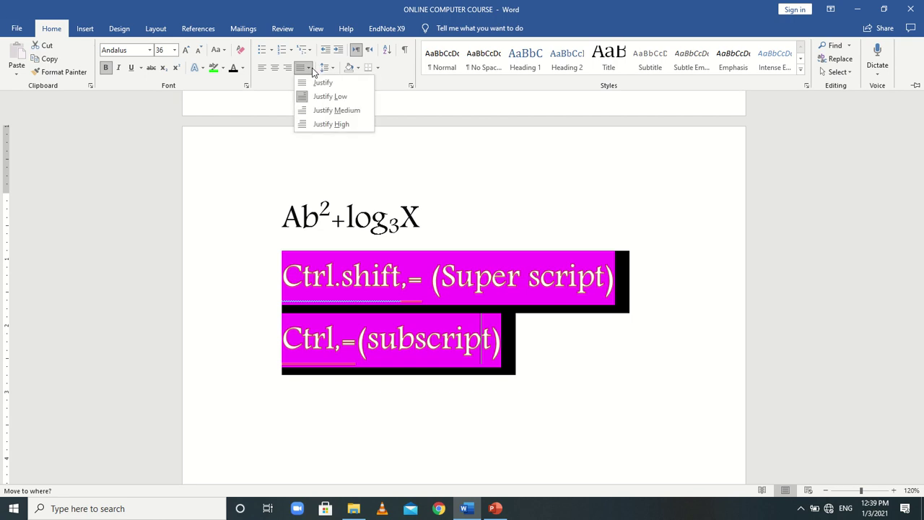
click(319, 128)
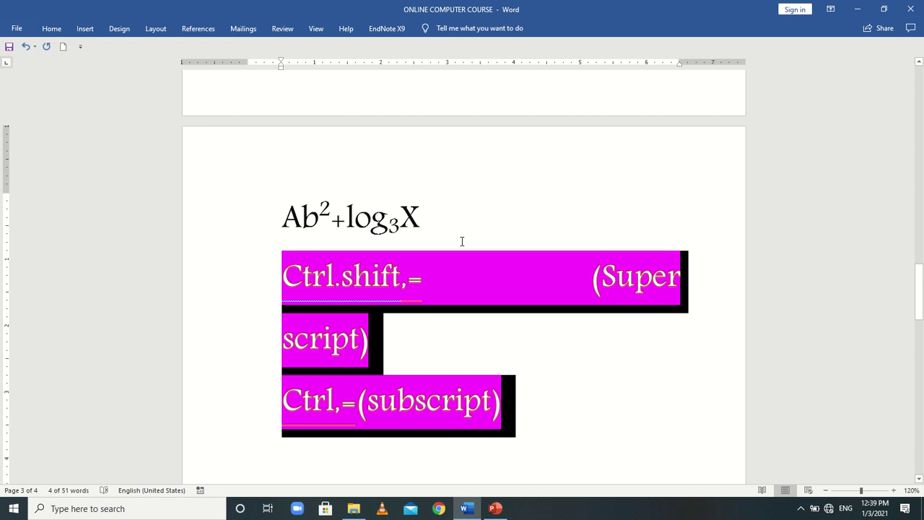
key(ctrl+z)
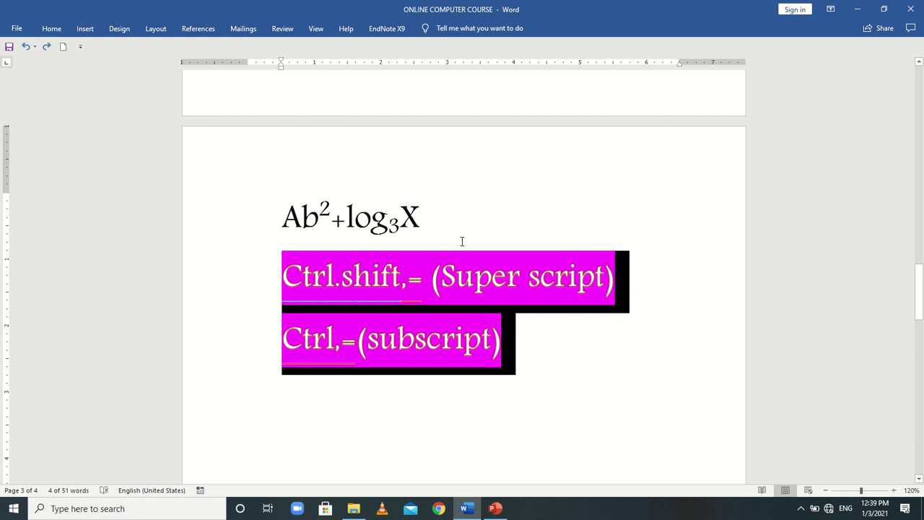
Compare Justify High alignment on the two highlighted lines by redoing and undoing it twice
key(ctrl+y)
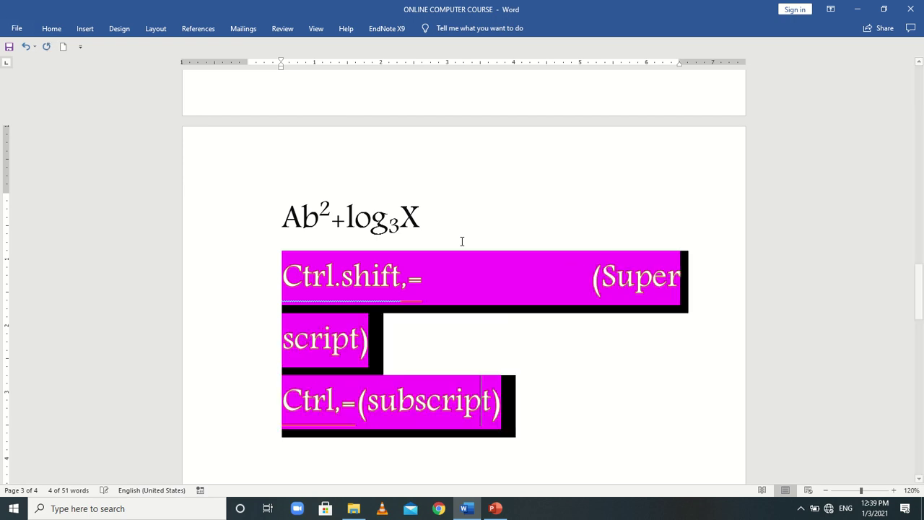
key(ctrl+z)
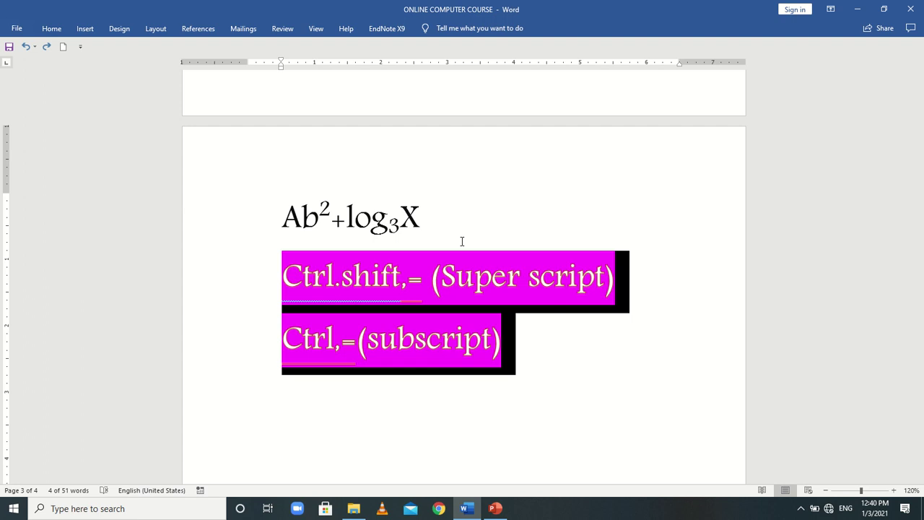
key(ctrl+y)
key(ctrl+z)
scroll(616, 338, down, 1)
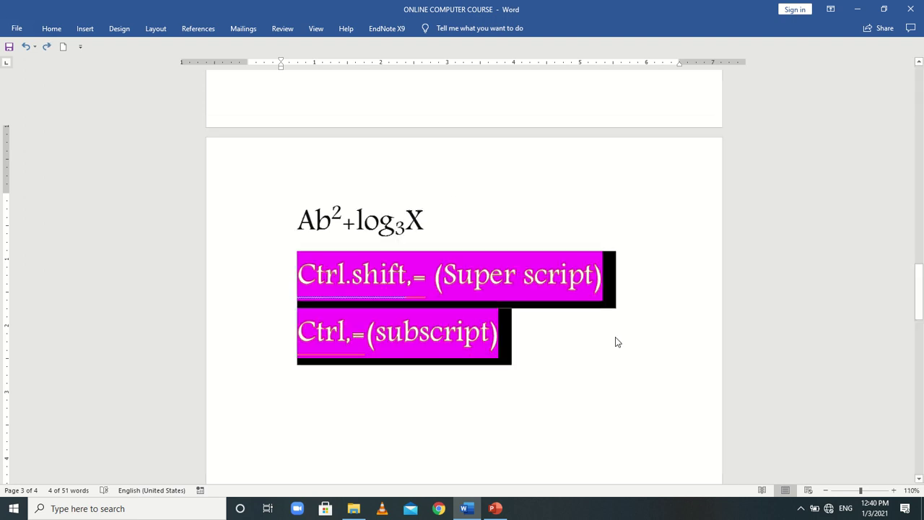
Add two new lines below the subscript line and start a bulleted list on the last one
click(520, 326)
key(Return)
key(Return)
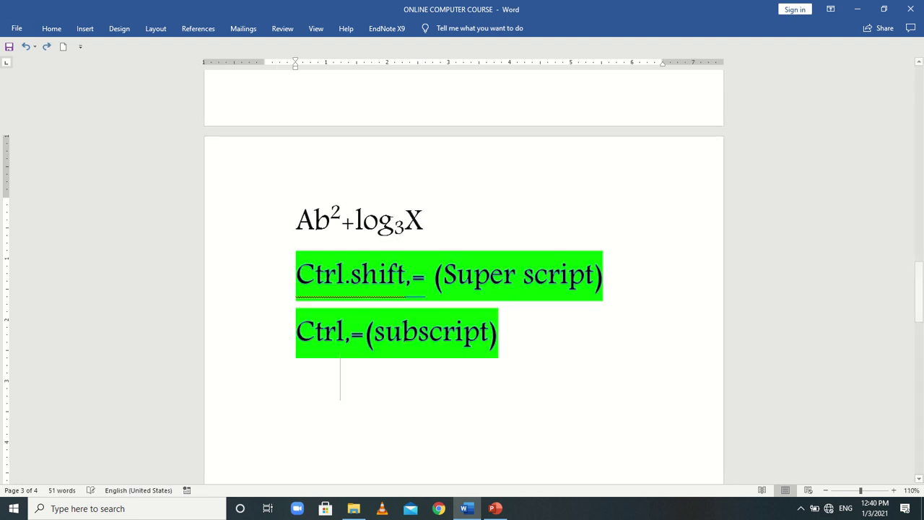
click(51, 28)
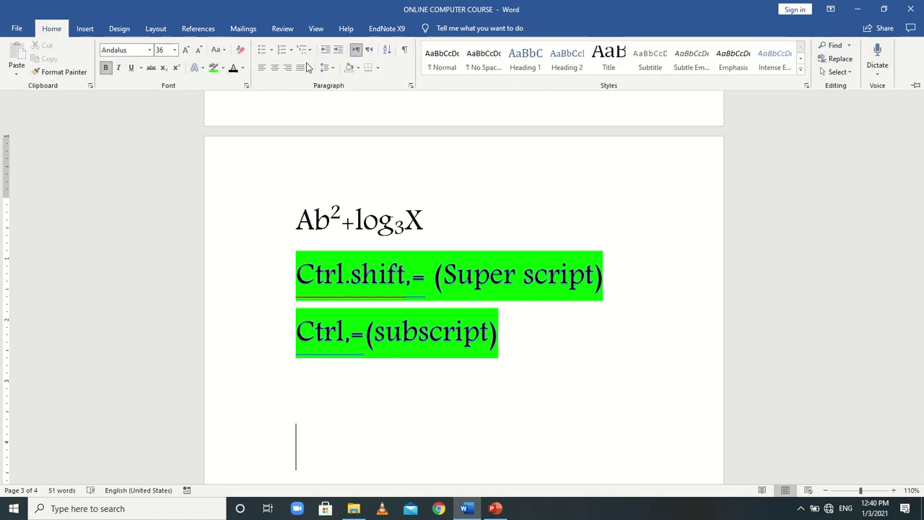
click(263, 54)
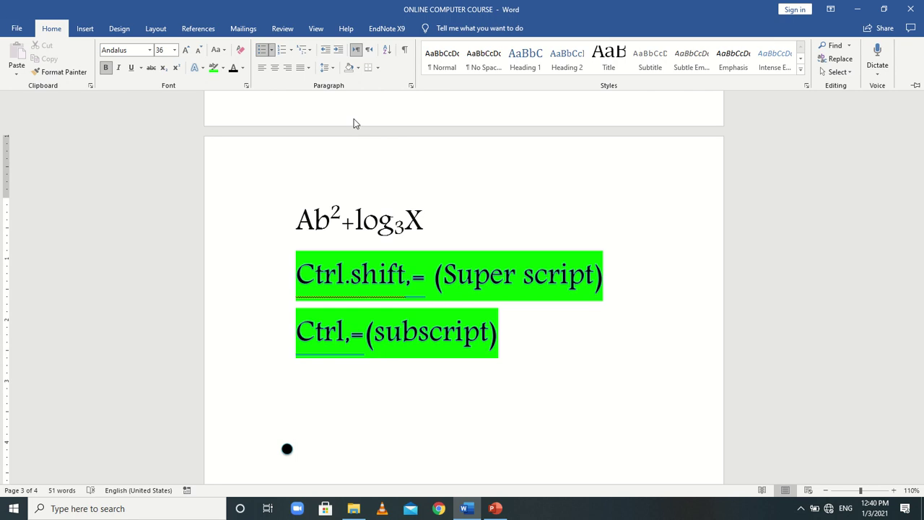
Enter Speed, Velocity and Acceleration as the first three bulleted items
key(ctrl+F1)
text(Speed)
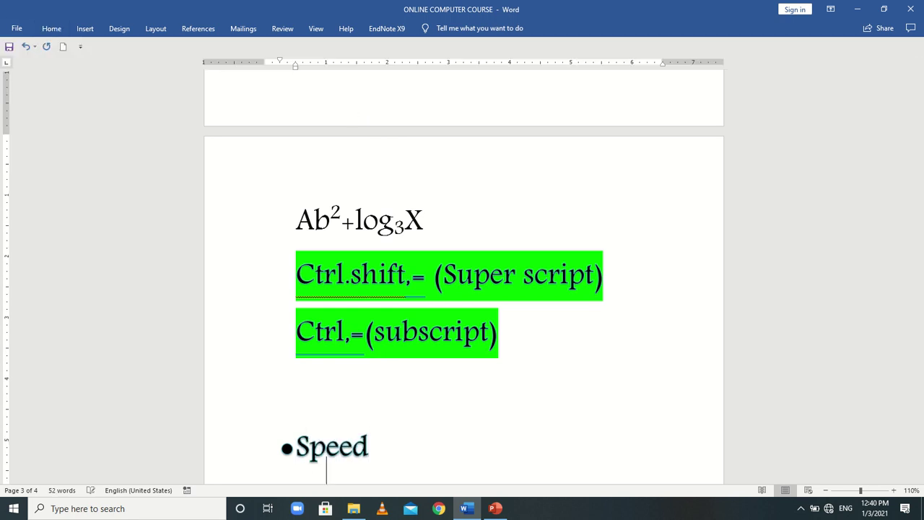
key(Return)
text(Velocity)
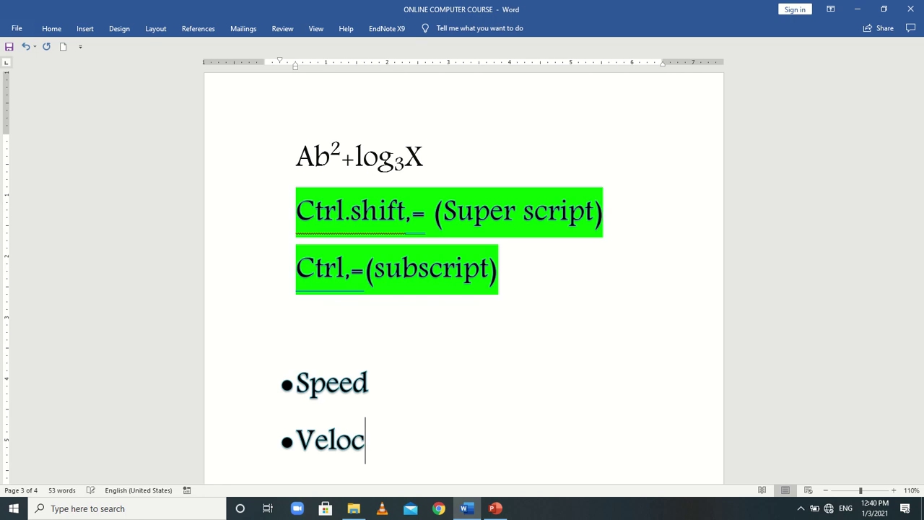
key(Return)
text(Acce)
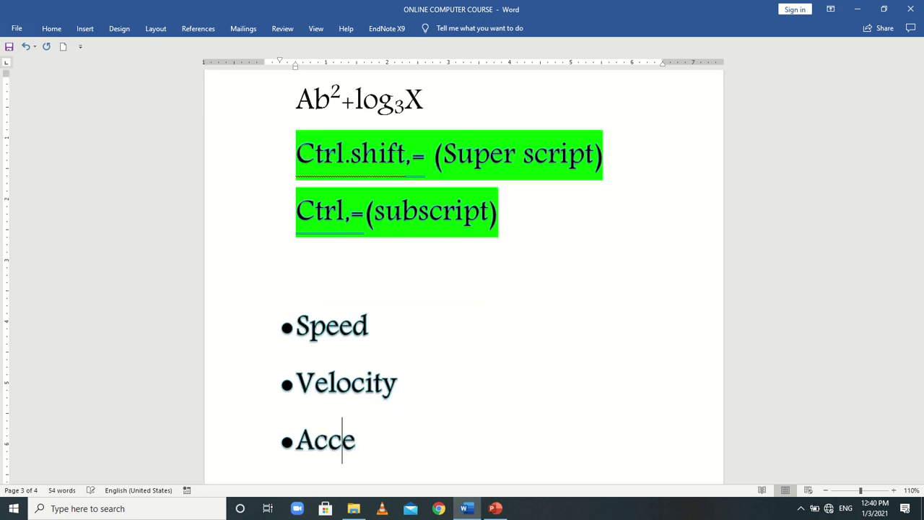
text(leration)
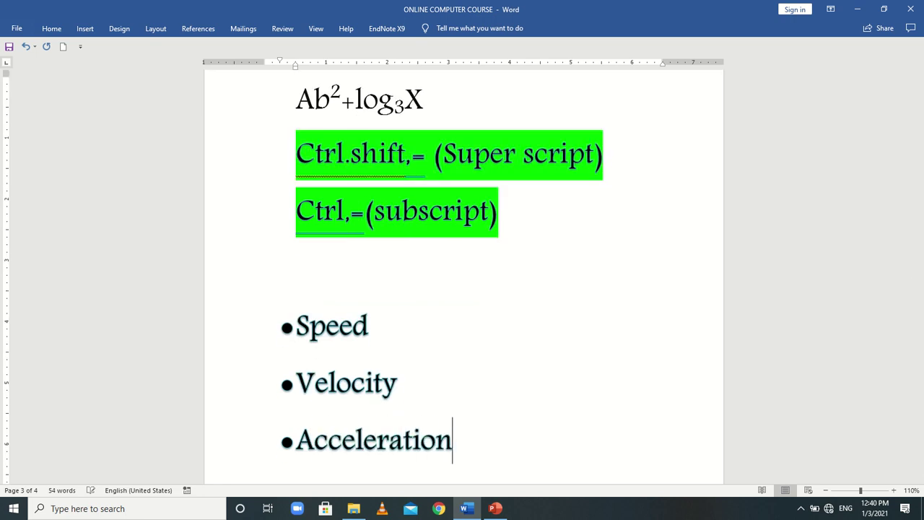
Add Distance as the fourth bulleted item and end the bullets on a new line
key(Return)
mouse_move(229, 4)
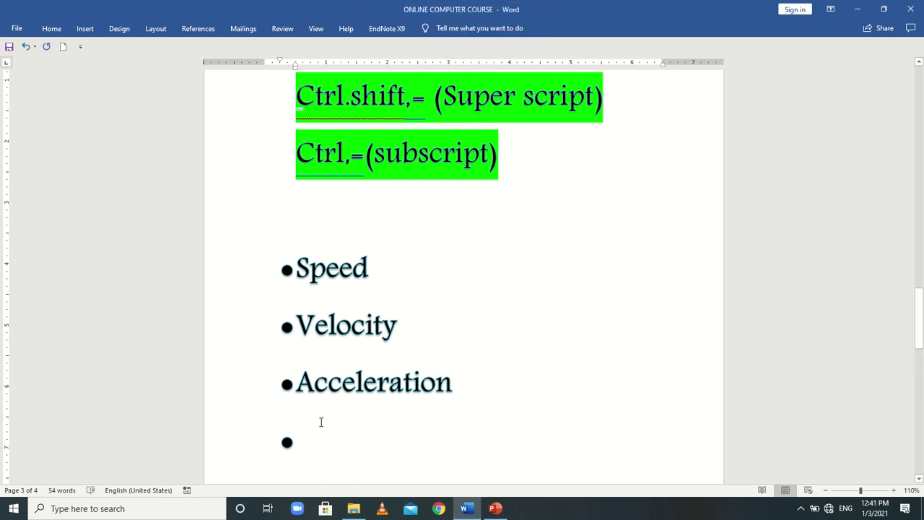
text(D)
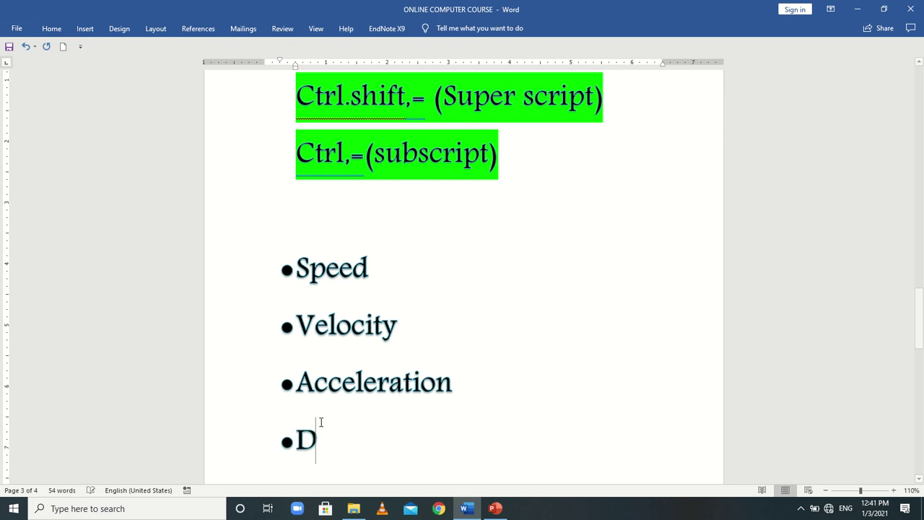
text(istance)
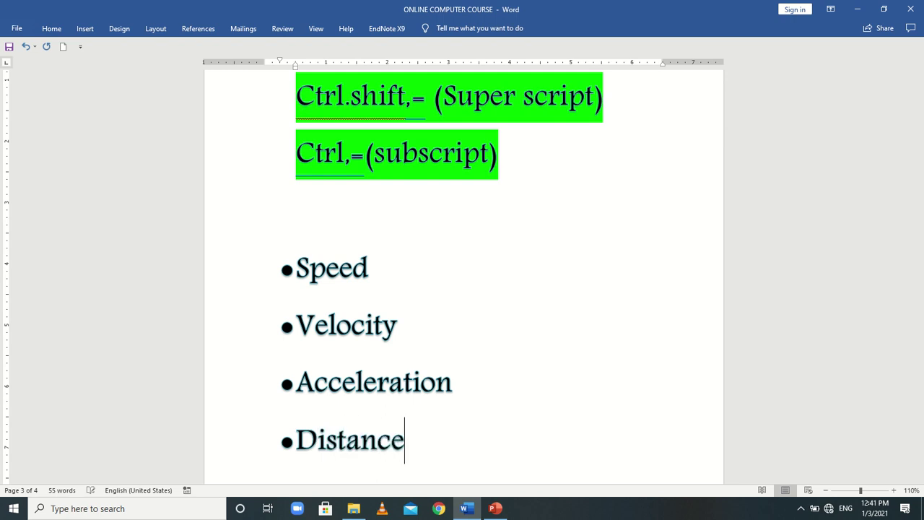
key(Return)
key(BackSpace)
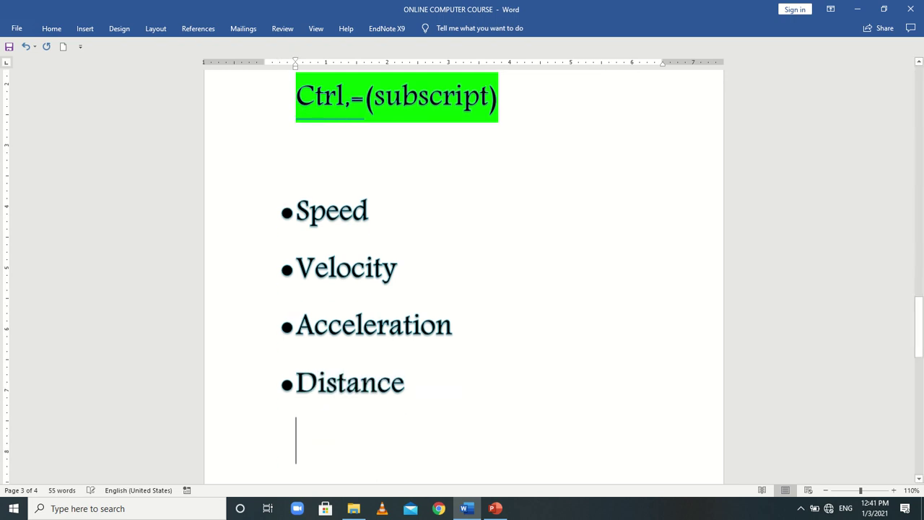
Start a numbered list in the 1. 2. 3. format below Distance with Pressure as its first item
click(51, 28)
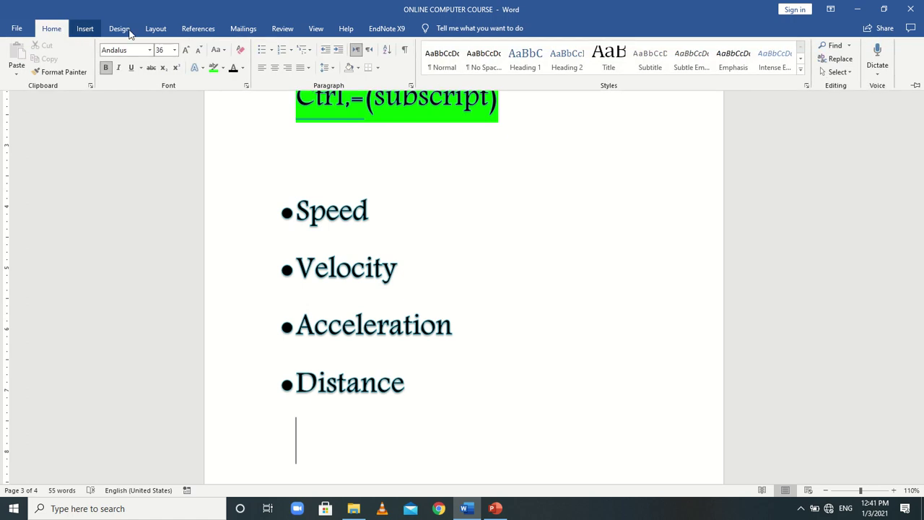
click(292, 51)
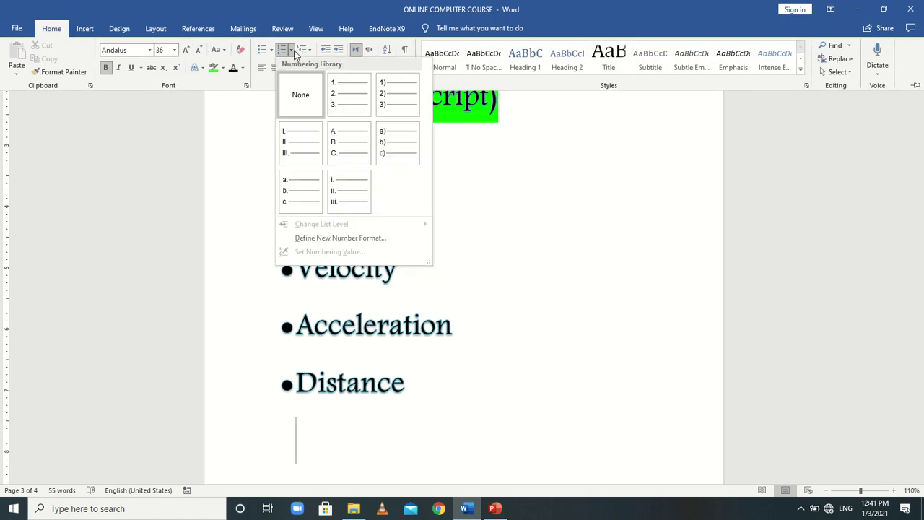
click(344, 110)
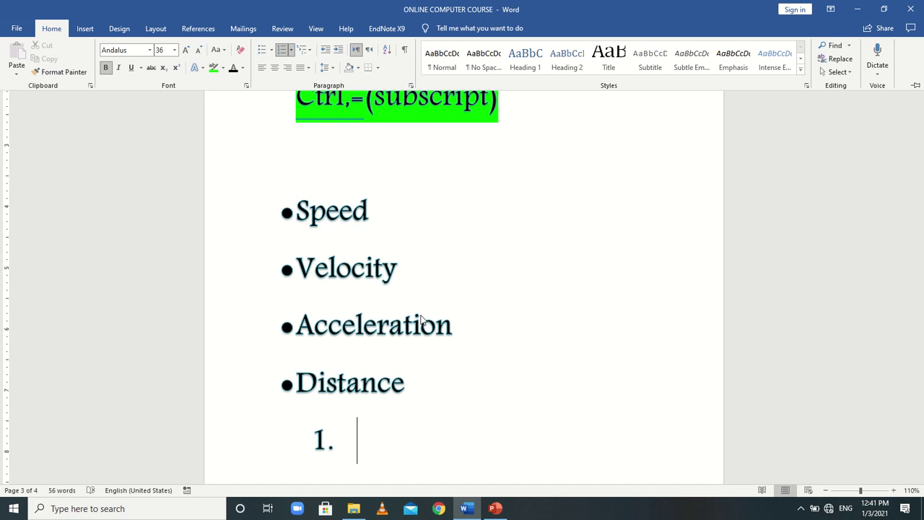
text(O)
key(BackSpace)
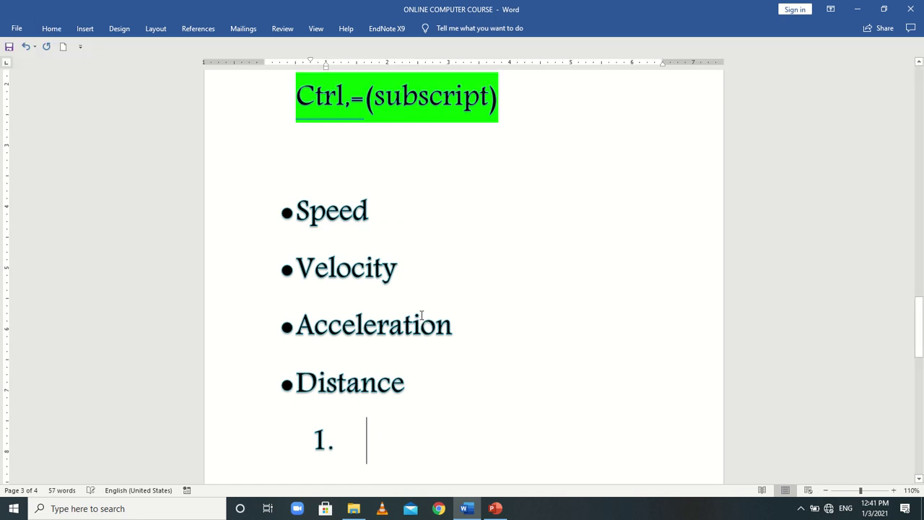
text(Pressure)
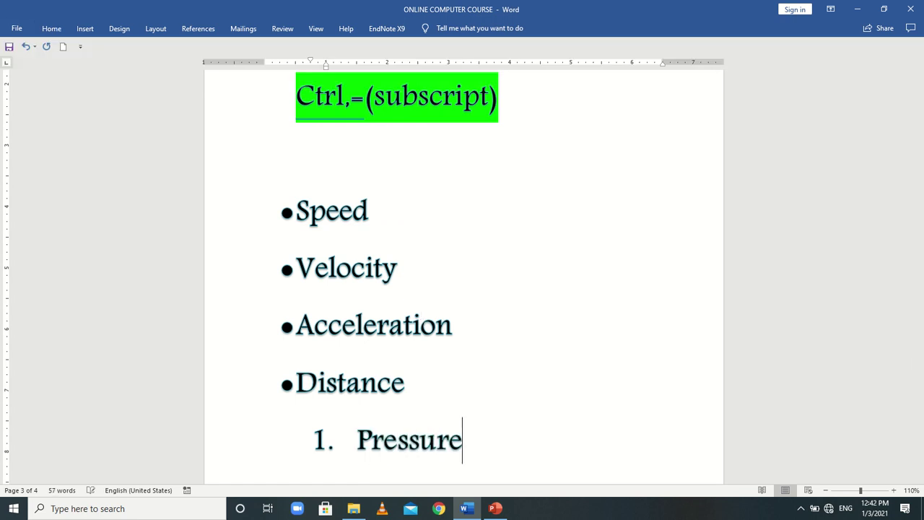
Add Power and Efficiency as the second and third numbered items and end the numbering on a new line
key(Return)
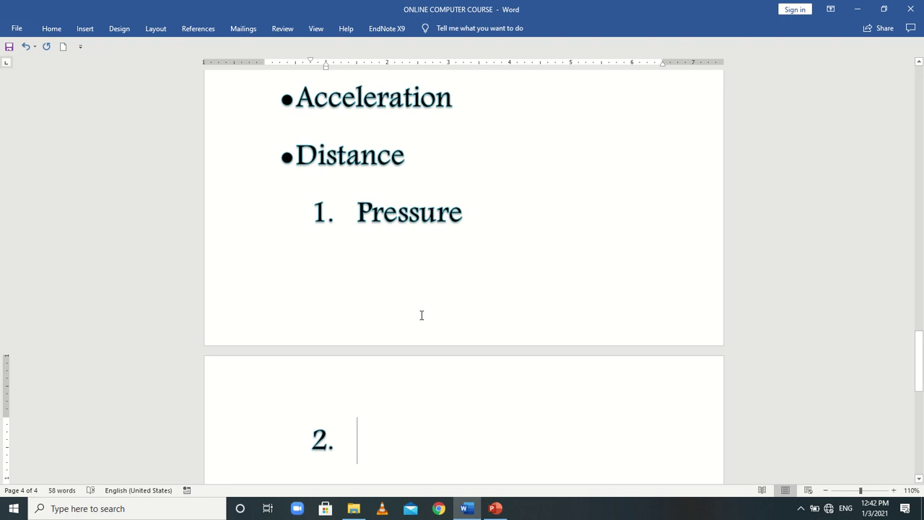
text(Power)
key(Return)
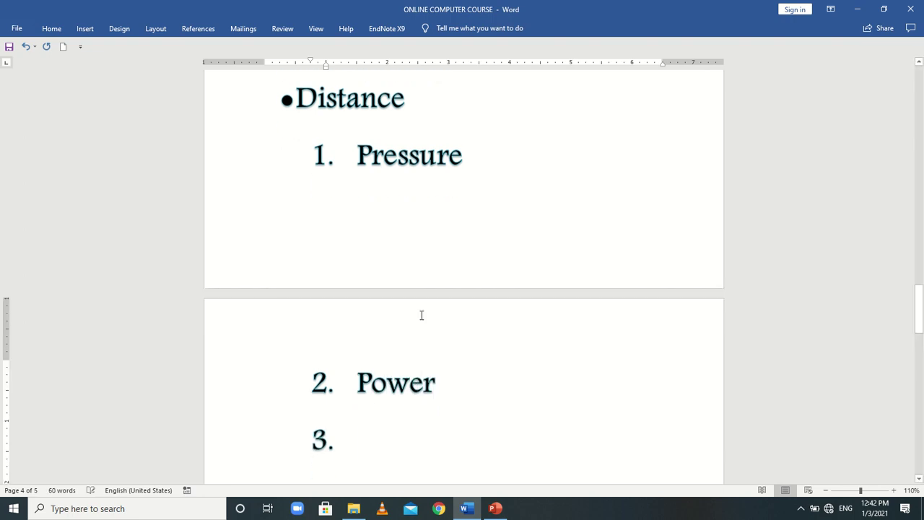
text(Efficien)
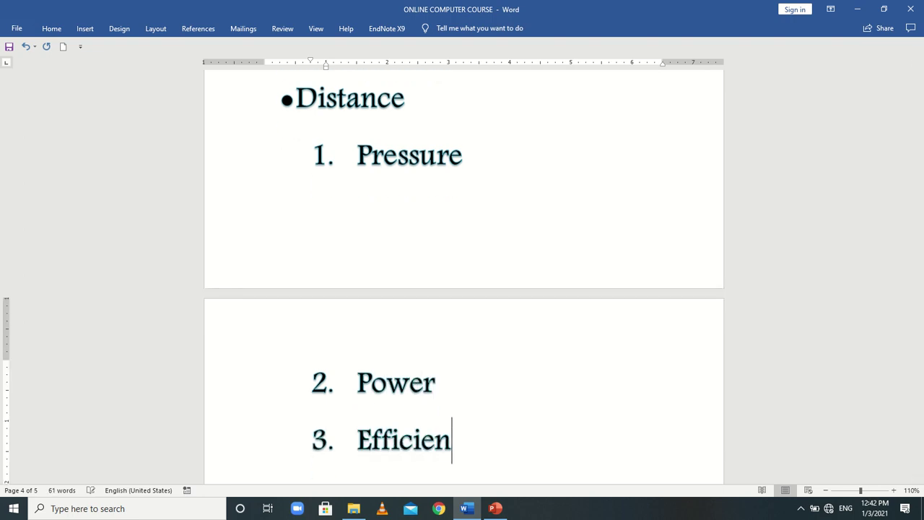
text(cy)
key(Return)
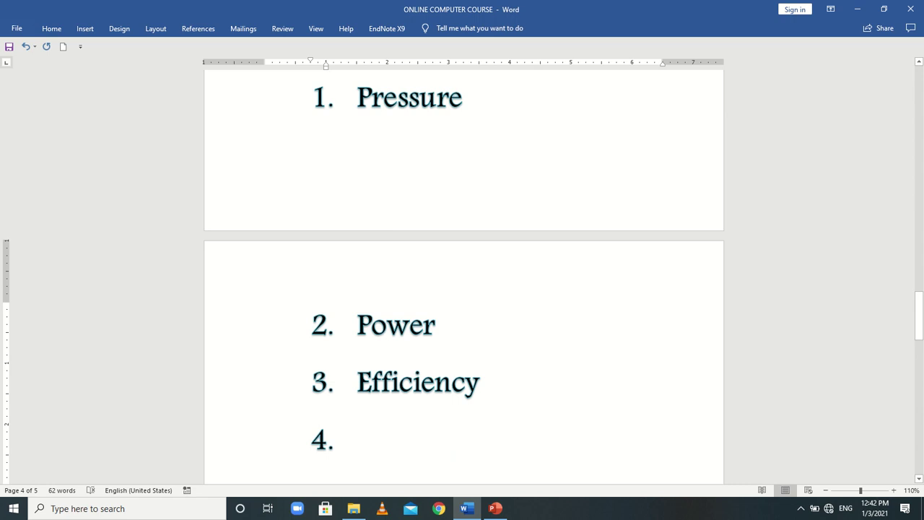
key(BackSpace)
key(BackSpace)
Start a multilevel list in the 1) a) i) format on the blank line below Efficiency
click(52, 29)
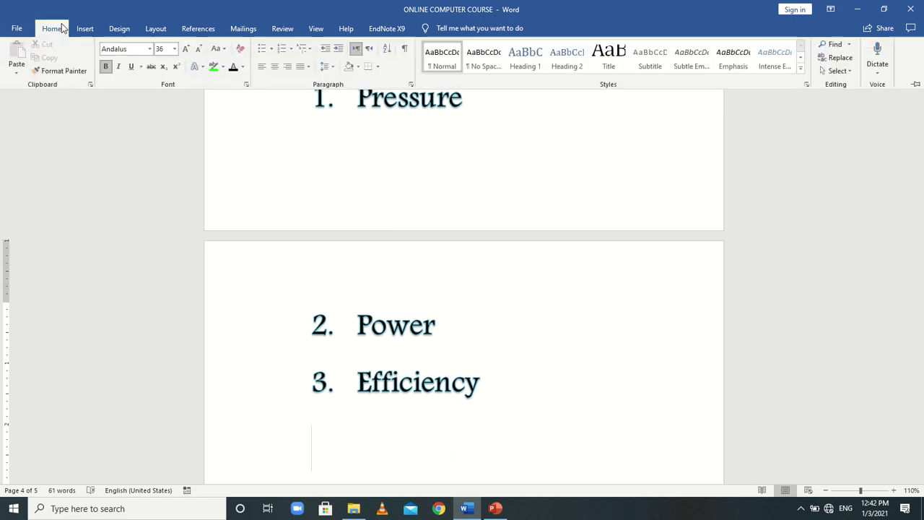
click(312, 51)
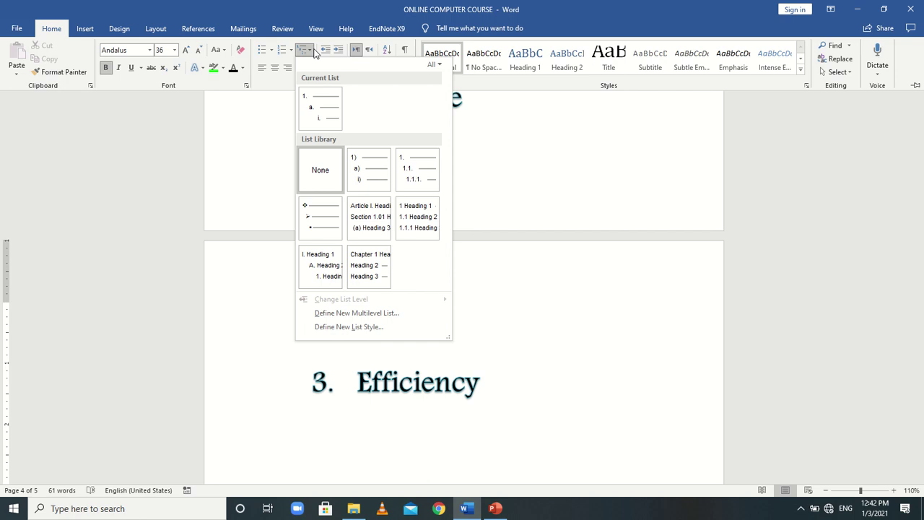
mouse_move(391, 217)
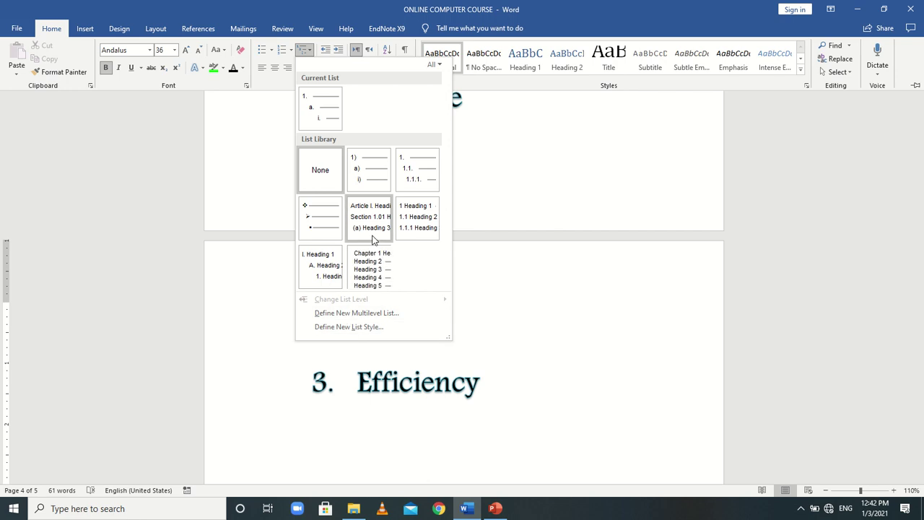
click(352, 171)
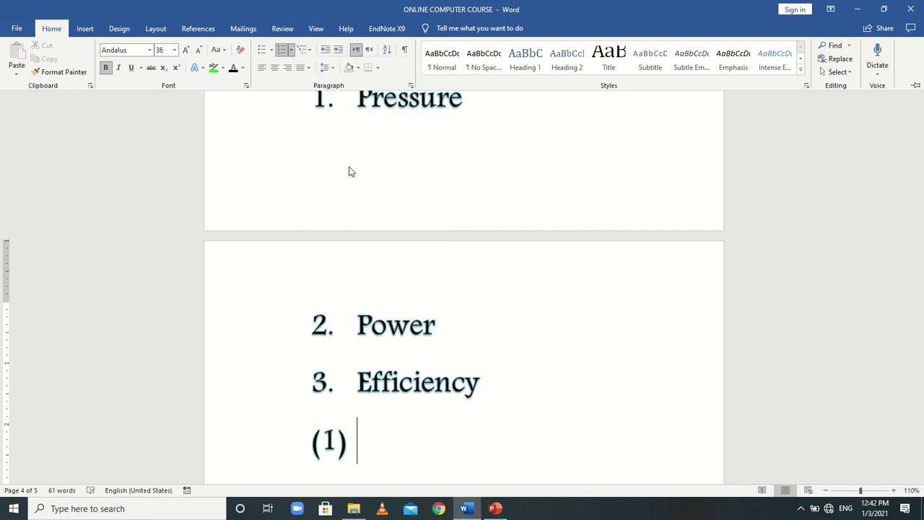
key(ctrl+F1)
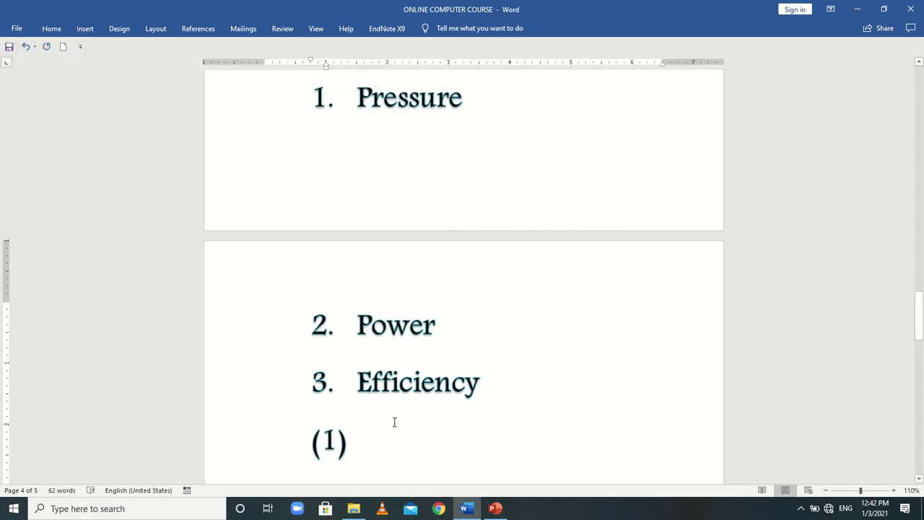
Enter Frequency and Amplitude as the multilevel list items and start an empty third item
text(FR)
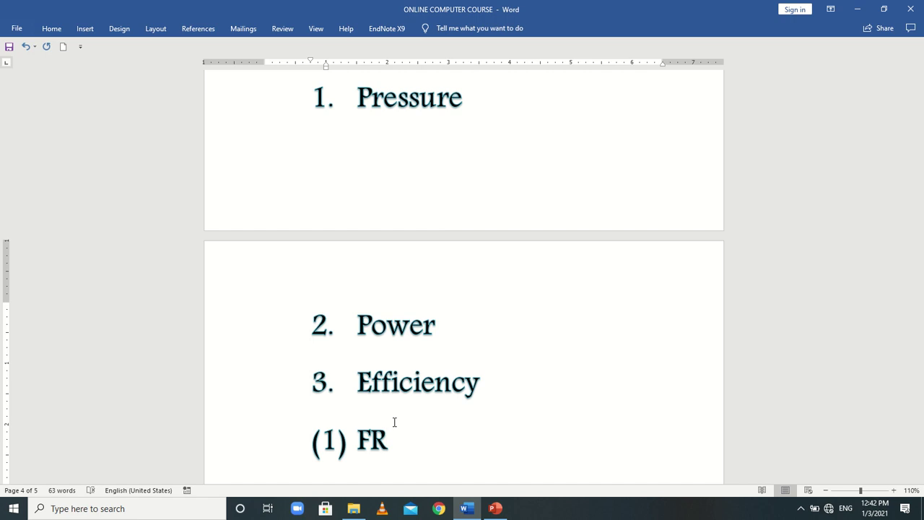
key(BackSpace)
text(e)
key(BackSpace)
text(requency)
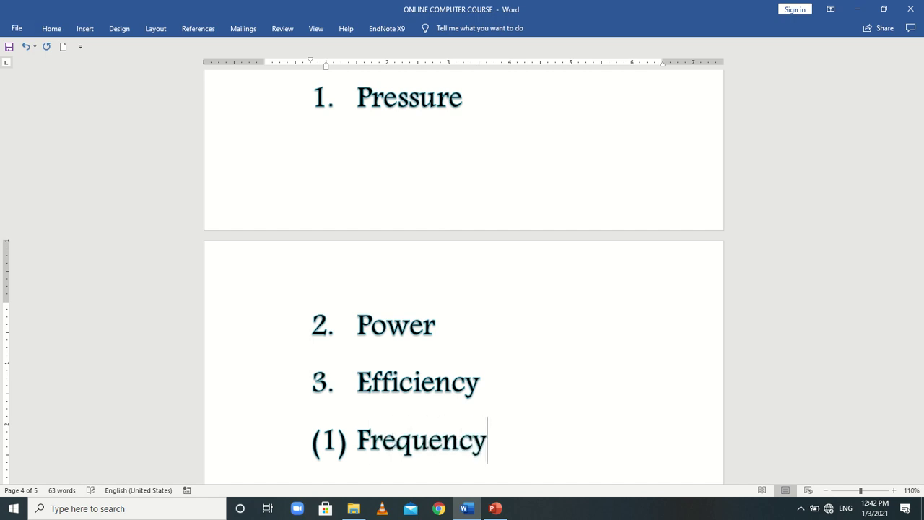
key(Return)
text(Amplitude)
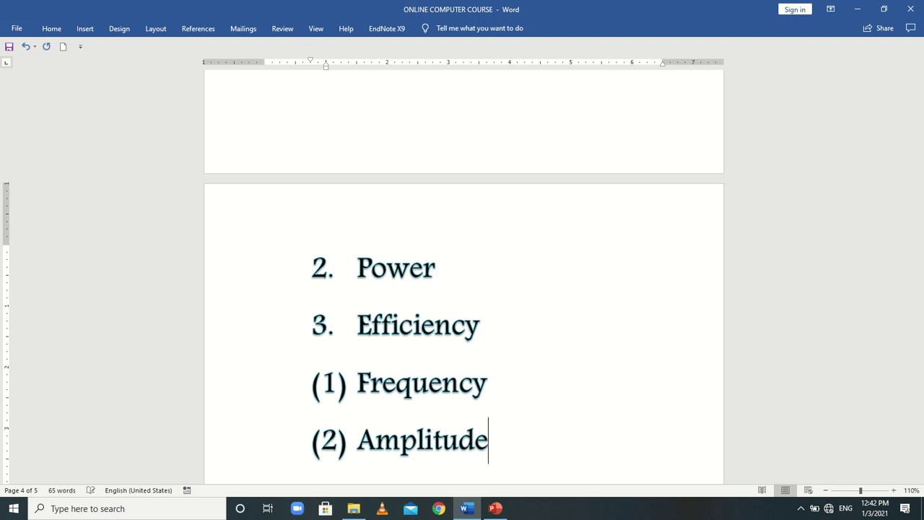
key(Return)
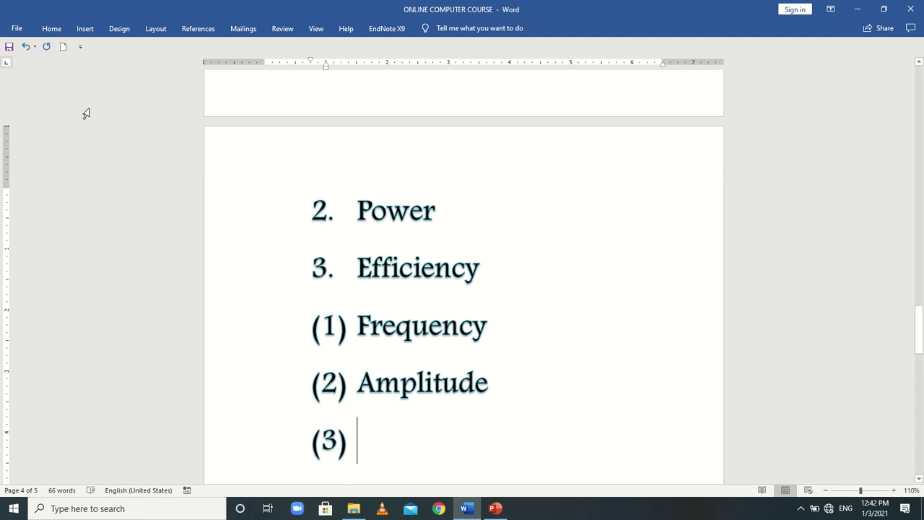
Try the Normal style on the empty third list item and undo it
click(57, 33)
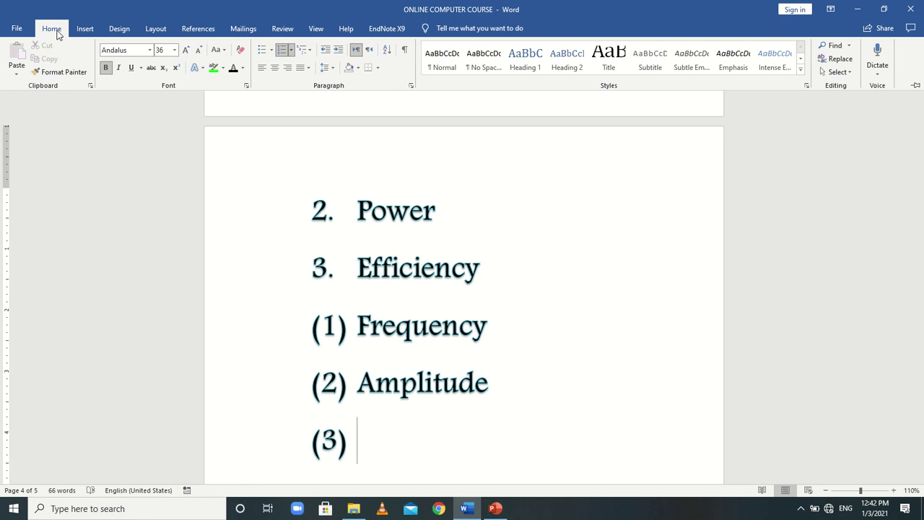
click(451, 62)
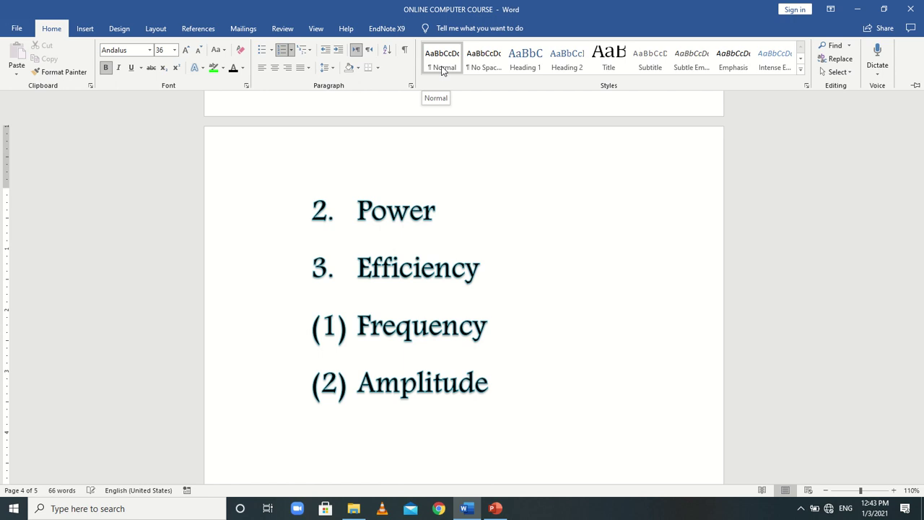
key(ctrl+z)
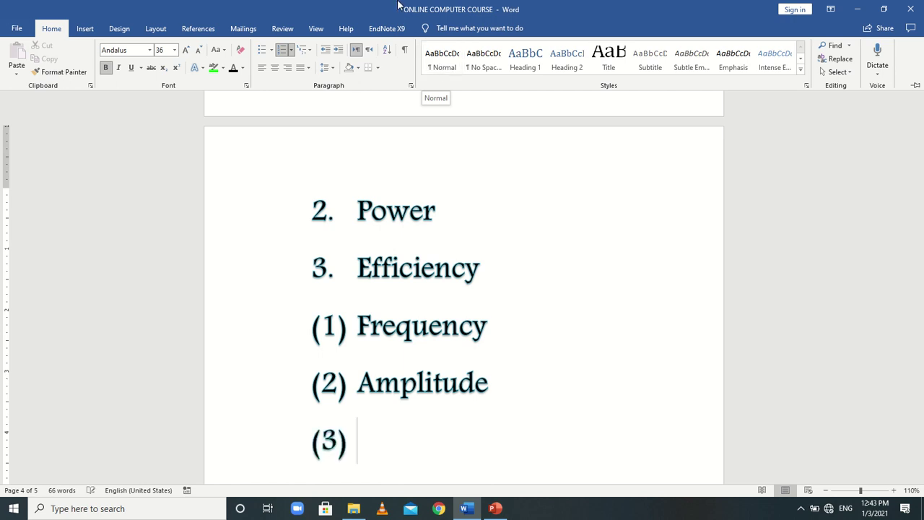
mouse_move(400, 4)
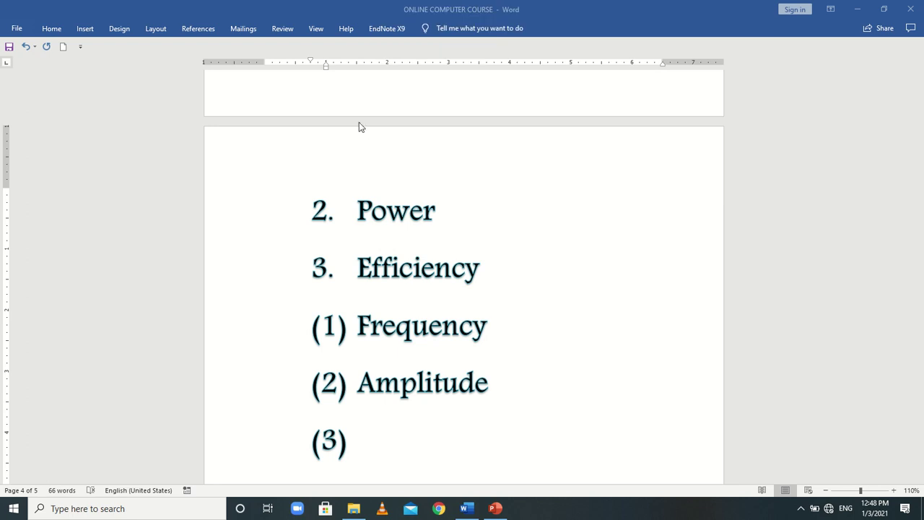
click(89, 28)
click(48, 29)
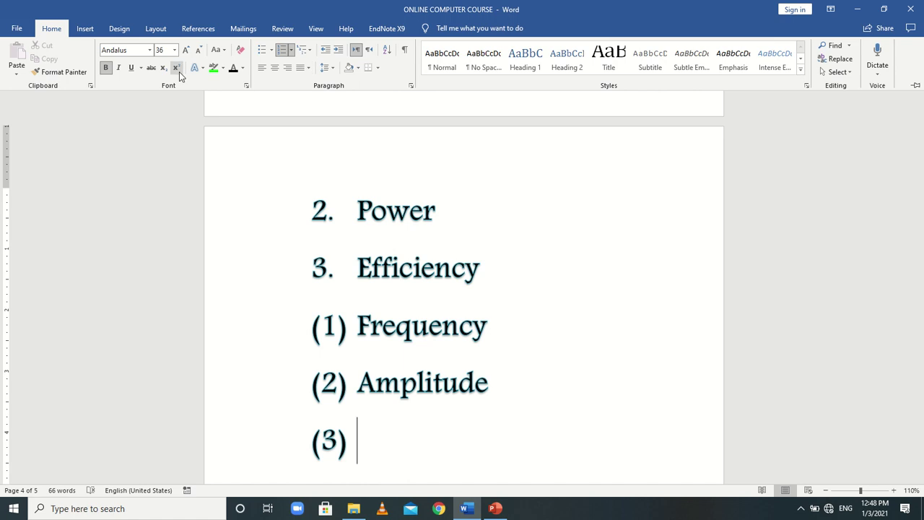
click(85, 29)
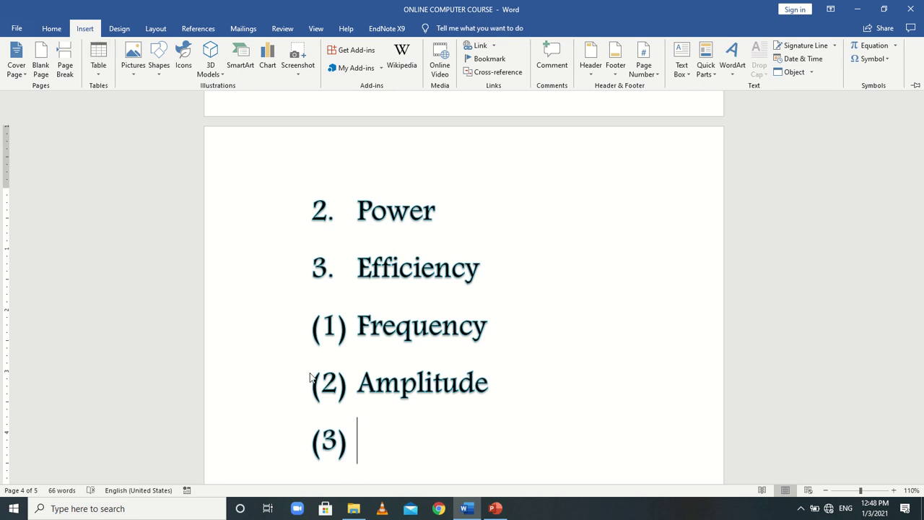
End the multilevel list after Amplitude and leave an unnumbered blank line below it
click(422, 448)
key(Return)
key(Return)
key(Return)
key(Return)
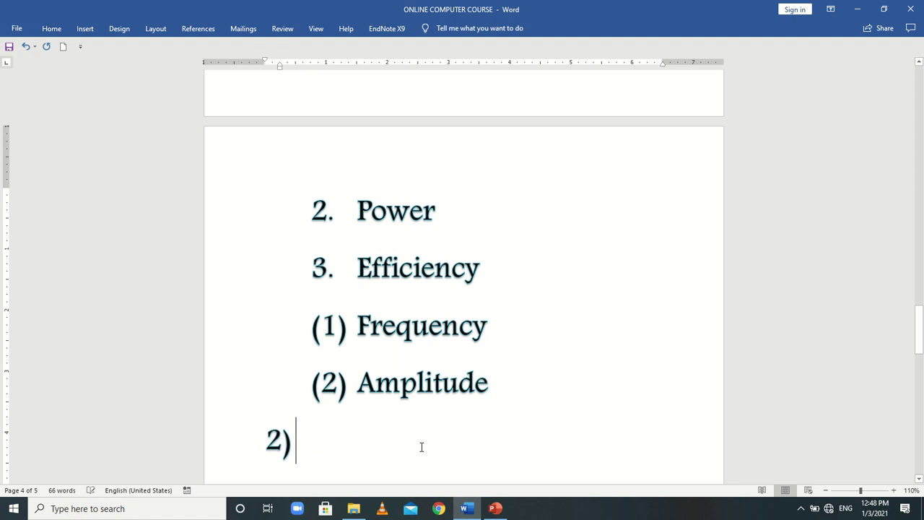
scroll(422, 447, down, 1)
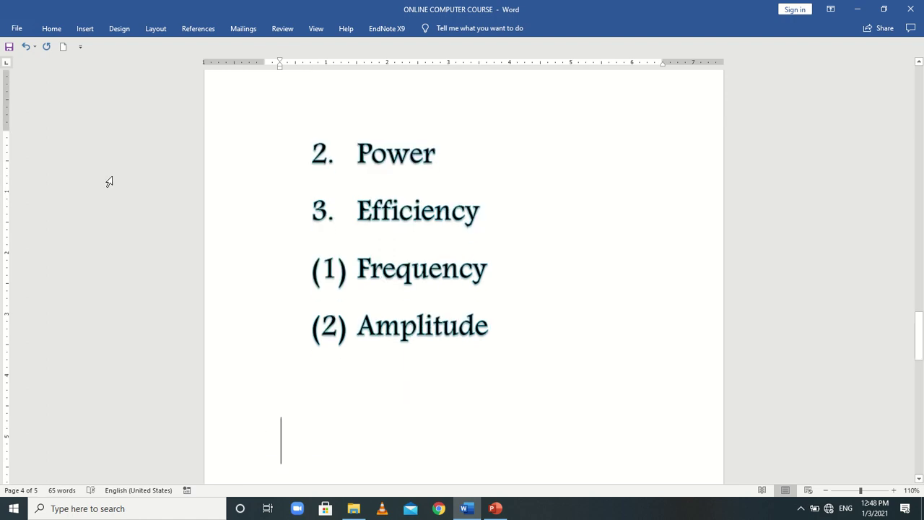
Reduce the font size of the blank line below the list to 14
click(92, 33)
click(98, 66)
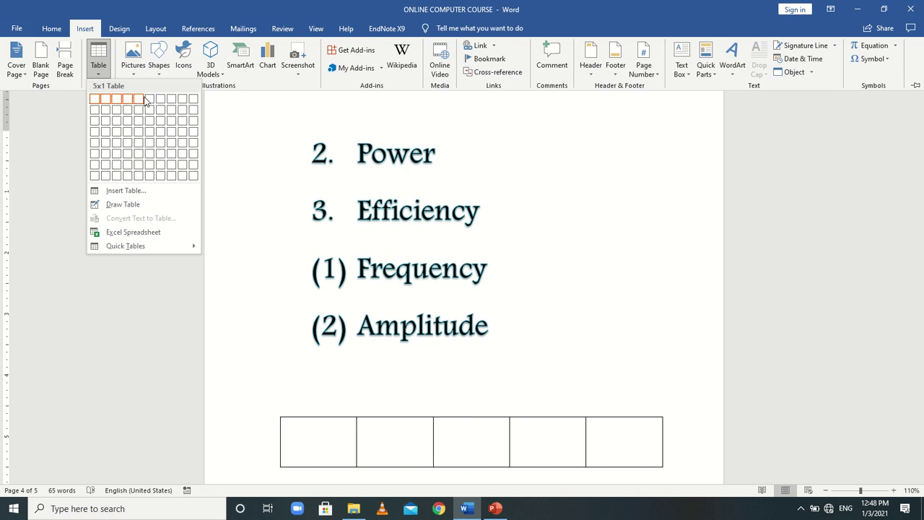
click(56, 32)
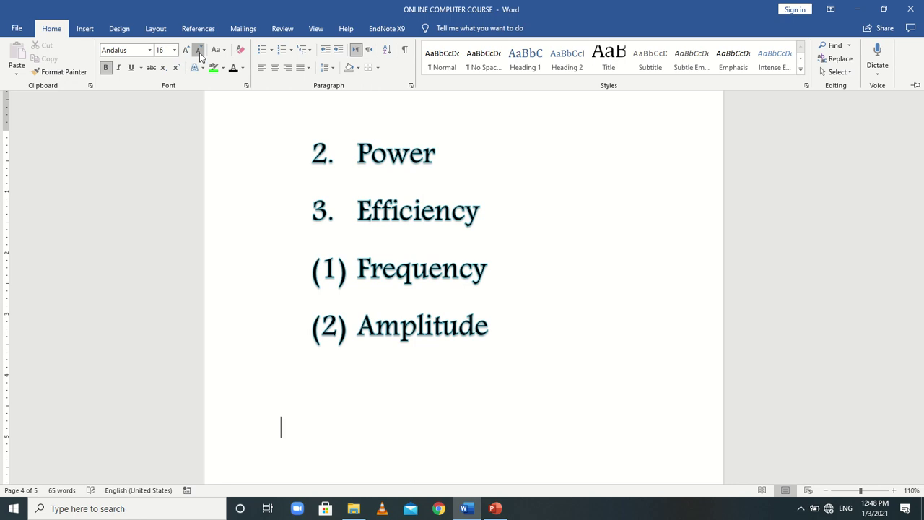
Draw a single-cell table by hand below Amplitude, about 3.4 inches wide
click(83, 29)
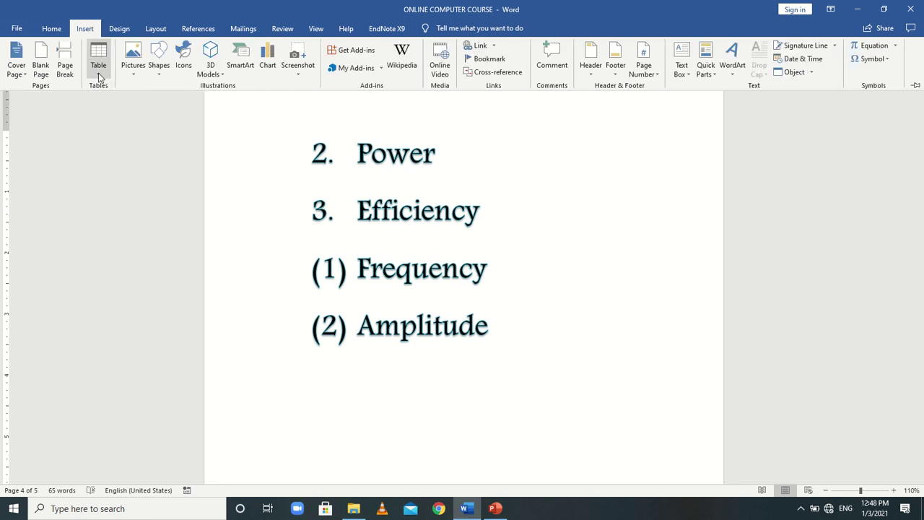
click(100, 66)
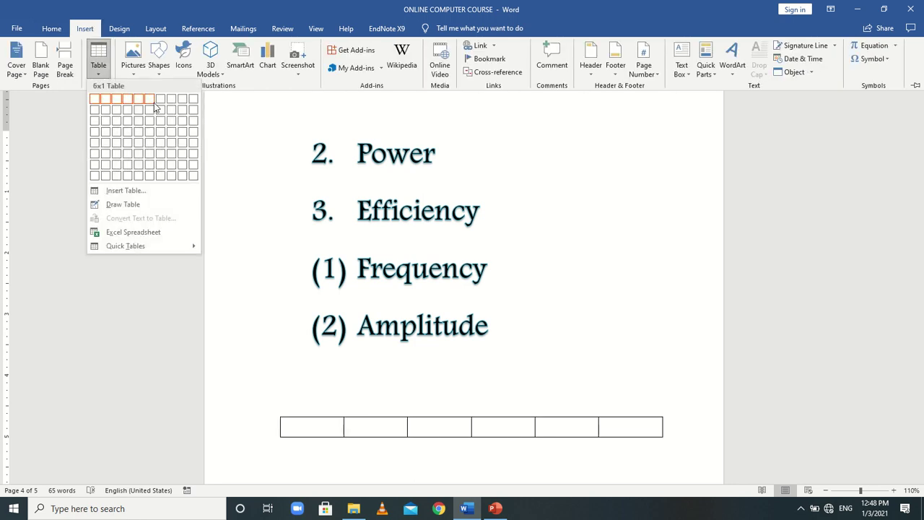
click(135, 205)
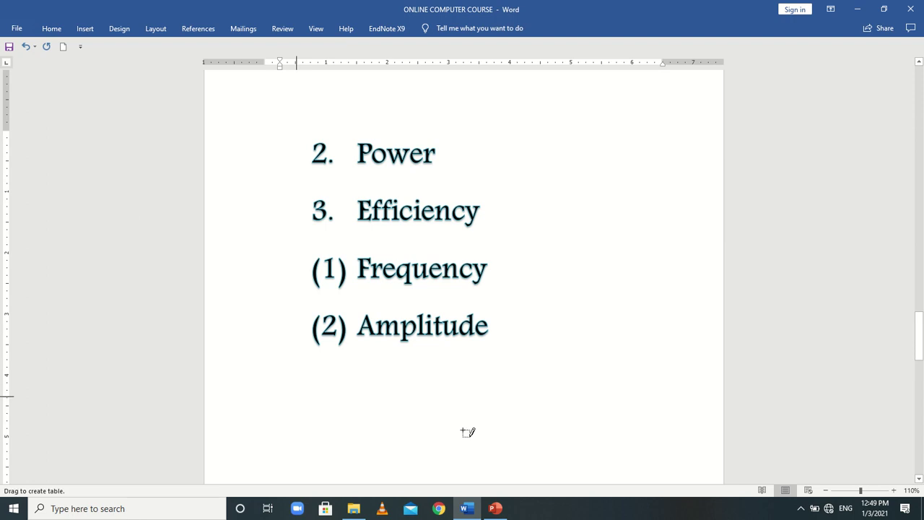
drag(270, 382, 482, 435)
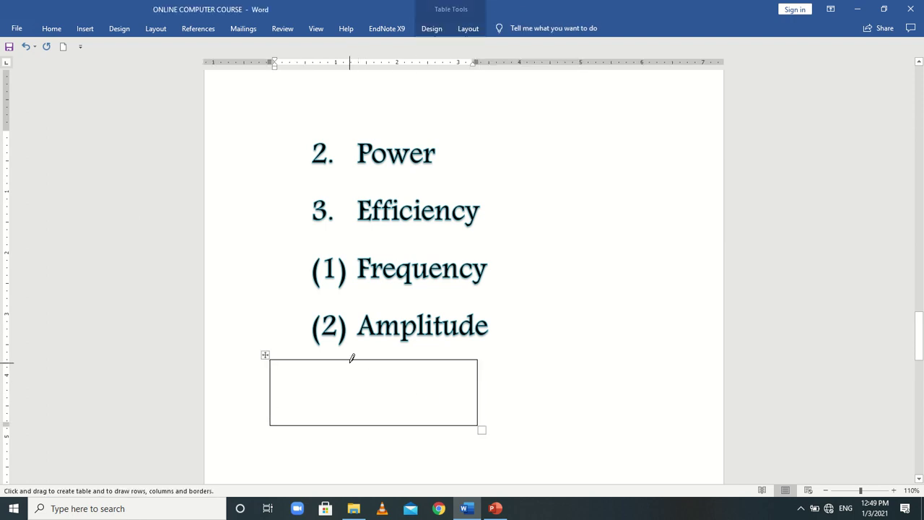
Divide the hand-drawn table into smaller cells with additional vertical and horizontal lines
drag(357, 356, 353, 432)
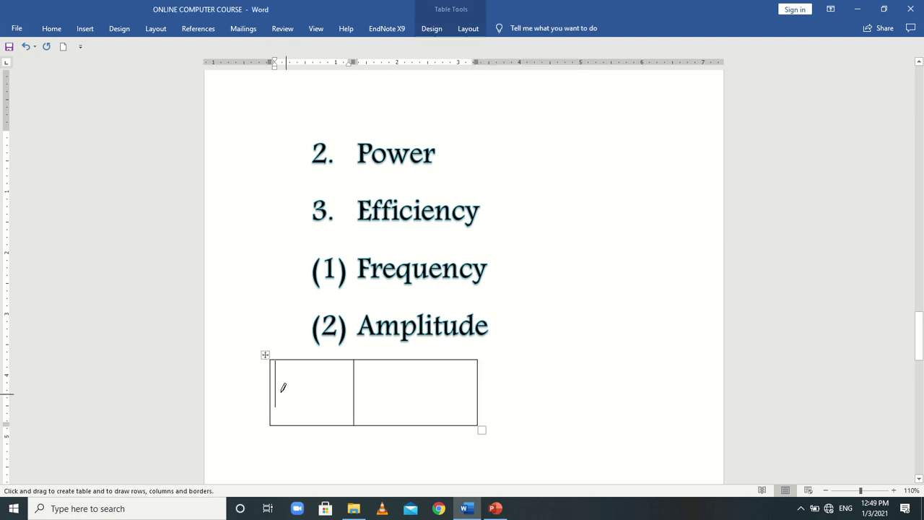
mouse_move(270, 381)
mouse_down()
mouse_move(390, 381)
mouse_move(410, 408)
mouse_up()
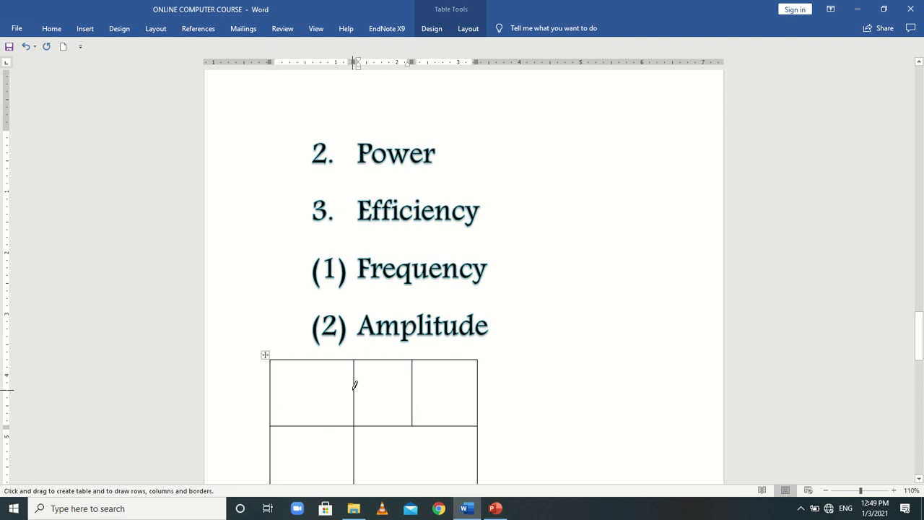
mouse_move(354, 390)
mouse_down()
mouse_move(456, 382)
mouse_move(448, 419)
mouse_up()
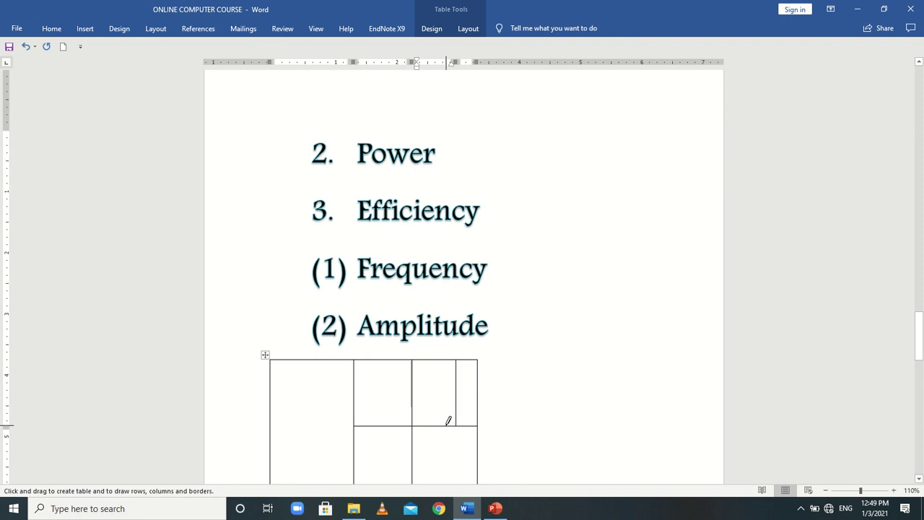
drag(433, 360, 430, 423)
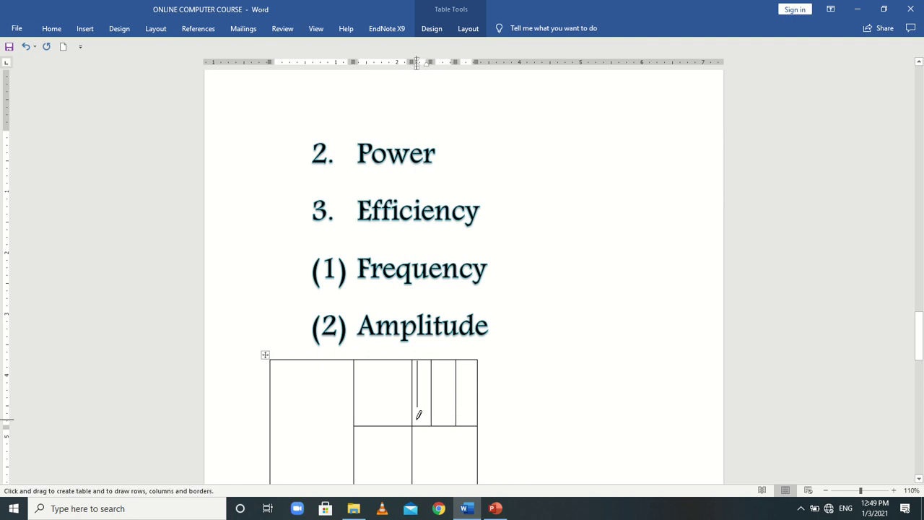
drag(419, 383, 456, 383)
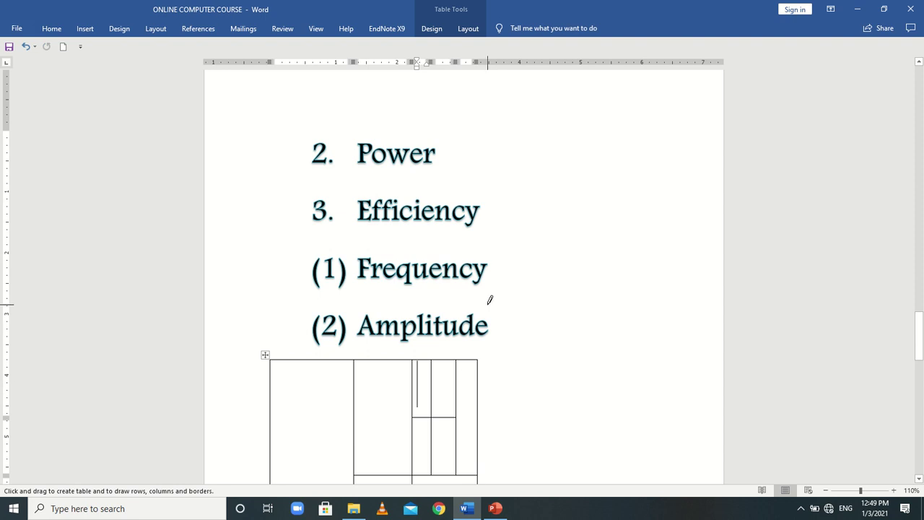
Undo the hand-drawn table together with all its dividing lines
key(ctrl+z)
key(ctrl+z)
key(ctrl+z)
key(ctrl+z)
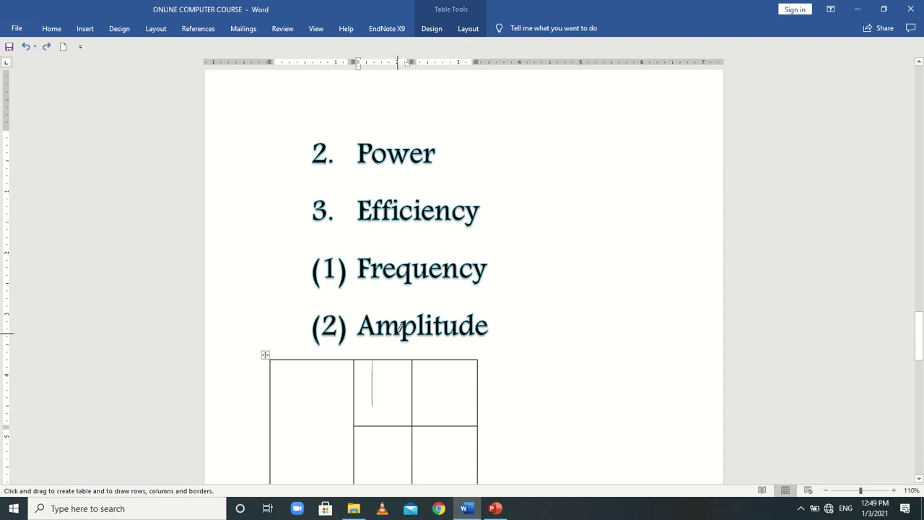
key(ctrl+z)
key(ctrl+z)
key(ctrl+z)
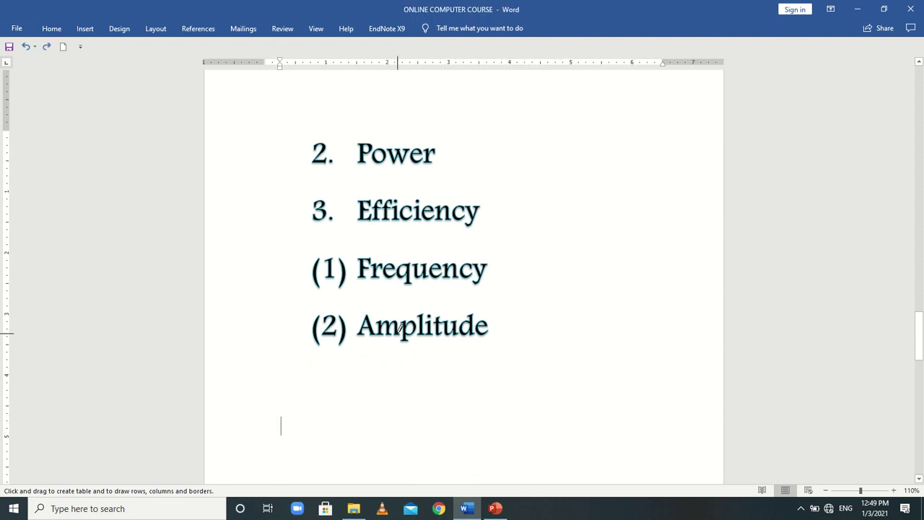
Insert a table with seven columns and one row on the blank line below the list
click(85, 29)
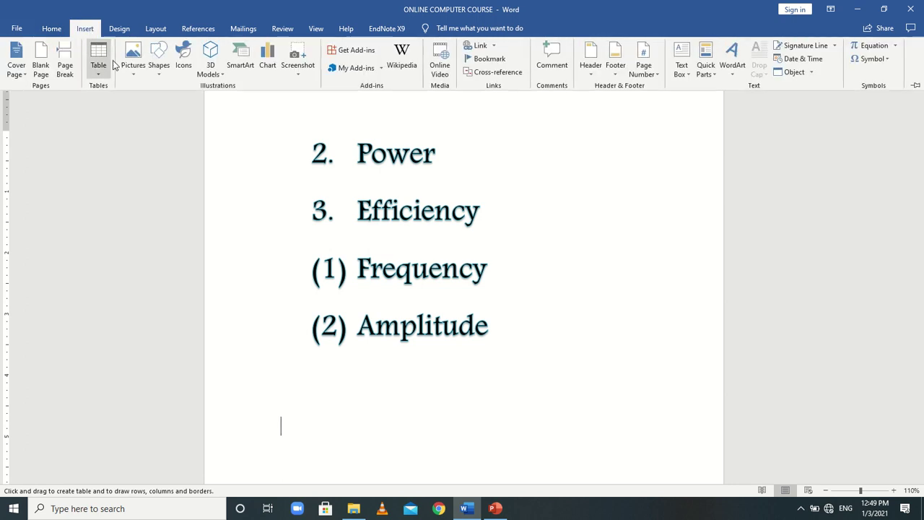
click(98, 67)
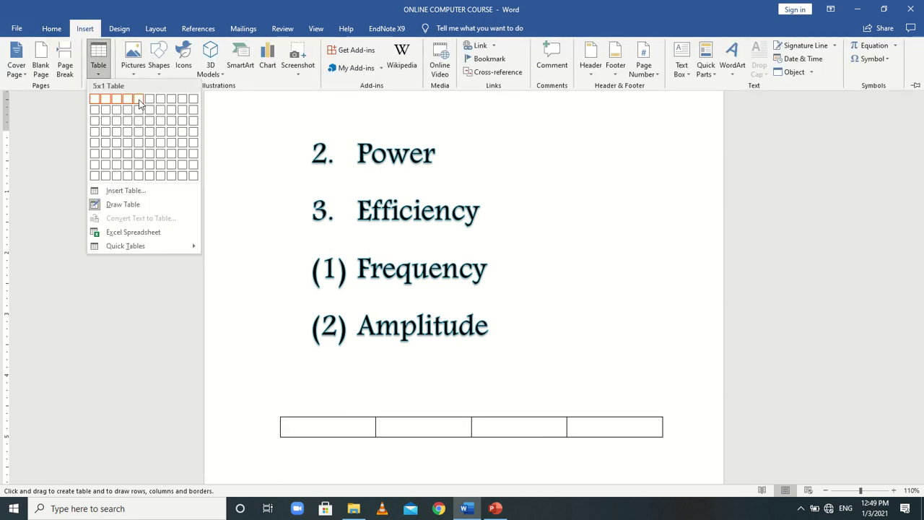
click(160, 102)
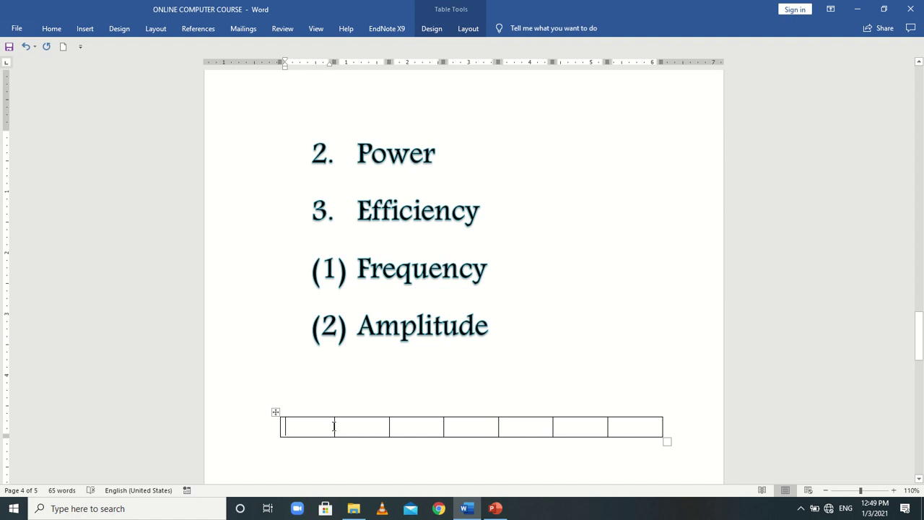
Narrow the first, third and fifth table columns and enter A, B and C in them
drag(334, 426, 295, 425)
text(A)
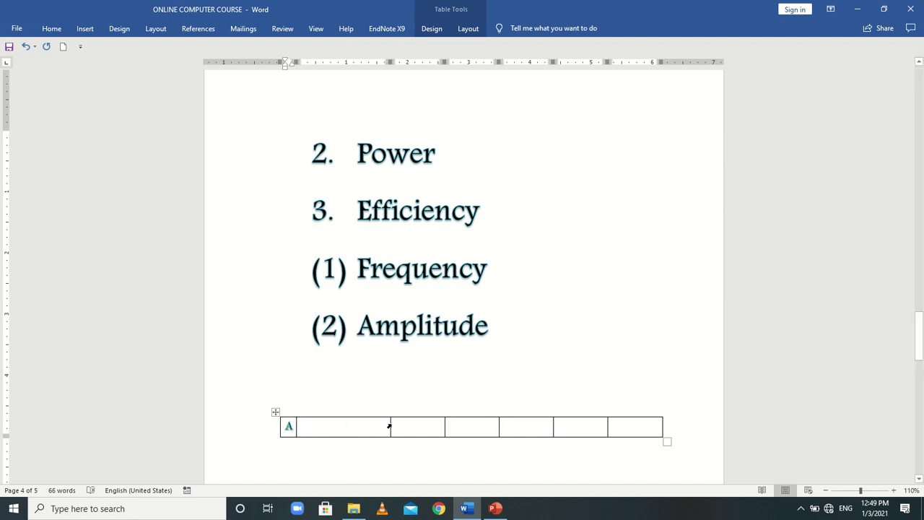
drag(444, 424, 406, 426)
click(402, 427)
text(B)
drag(553, 426, 512, 429)
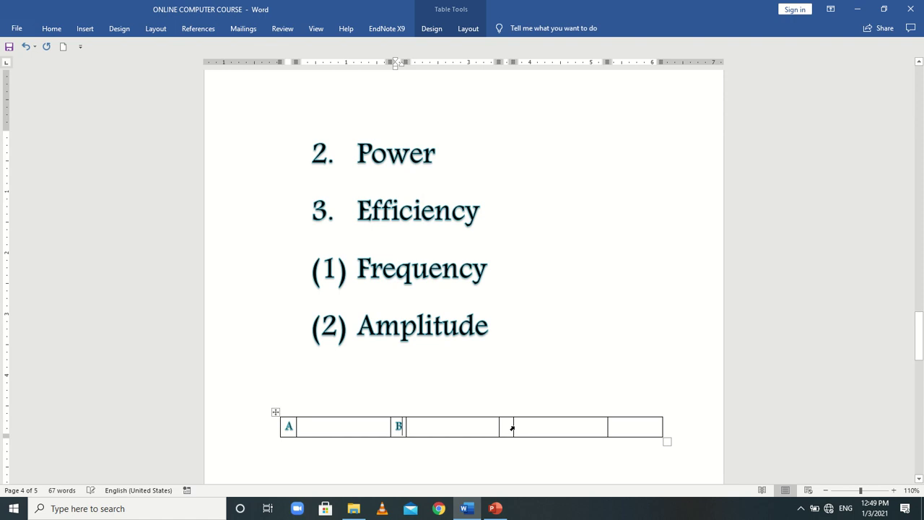
click(508, 427)
text(C)
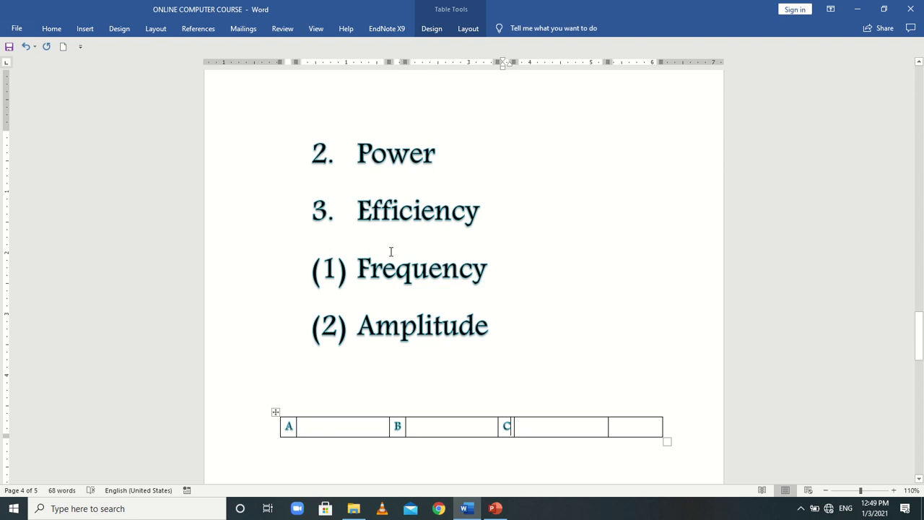
Split the last table cell with a drawn vertical line and enter D in the narrow cell beside C's blank cell
click(85, 28)
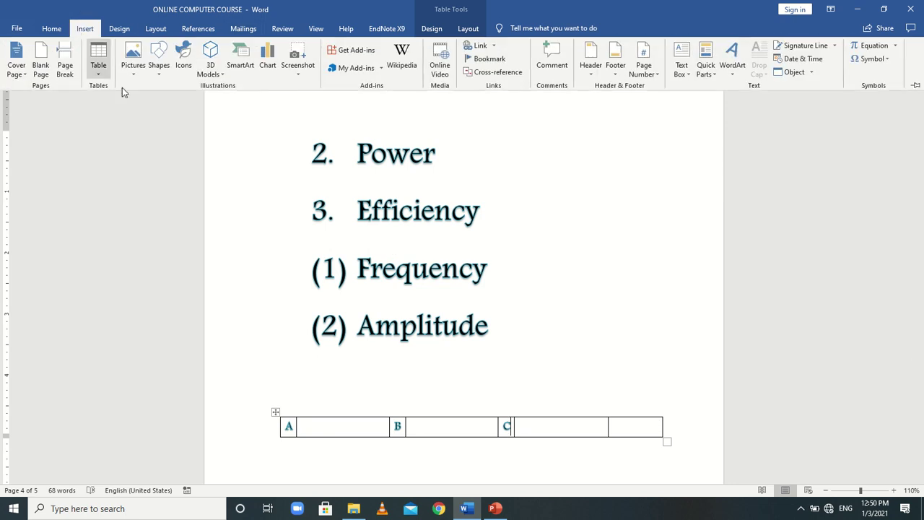
click(99, 71)
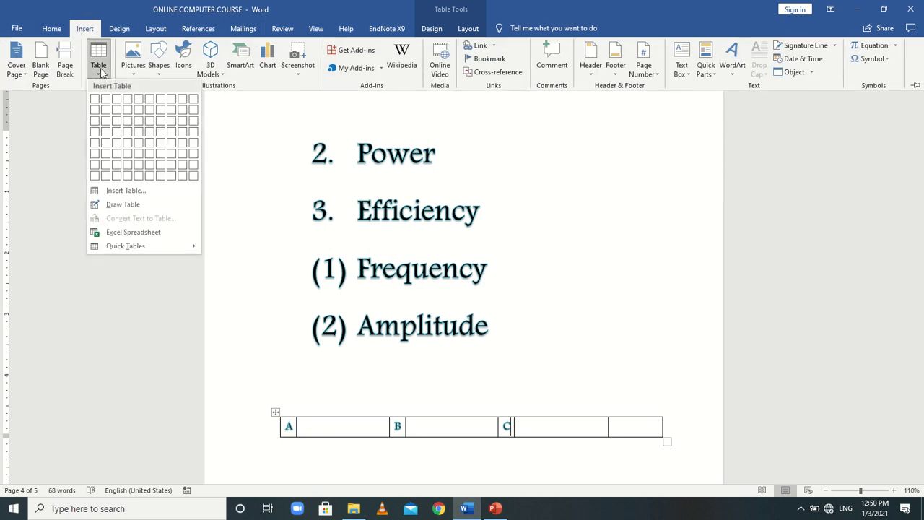
click(122, 205)
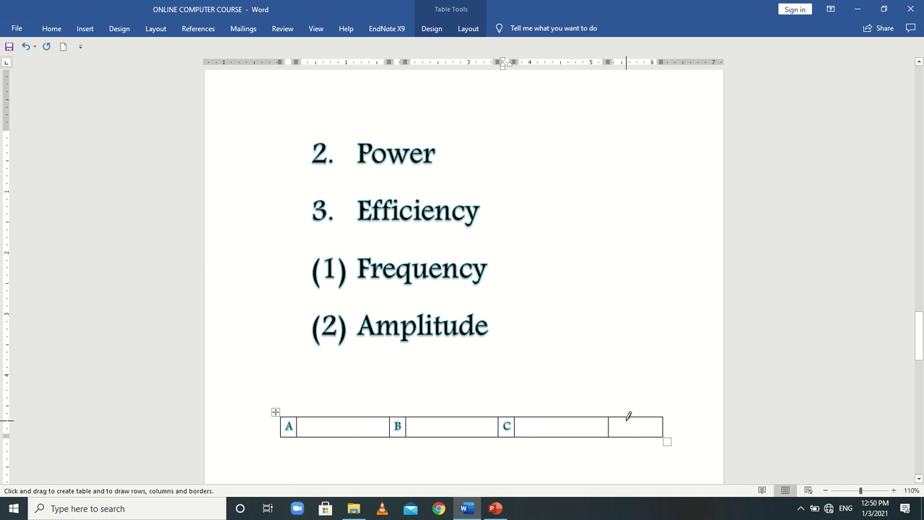
drag(615, 418, 614, 435)
key(shift)
text(D)
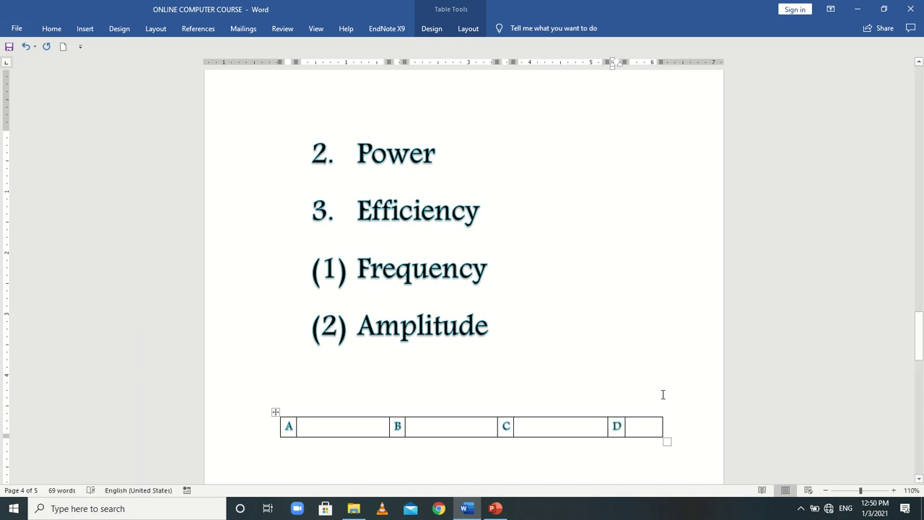
Remove all borders from the table holding A, B, C and D
click(653, 425)
drag(653, 424, 293, 425)
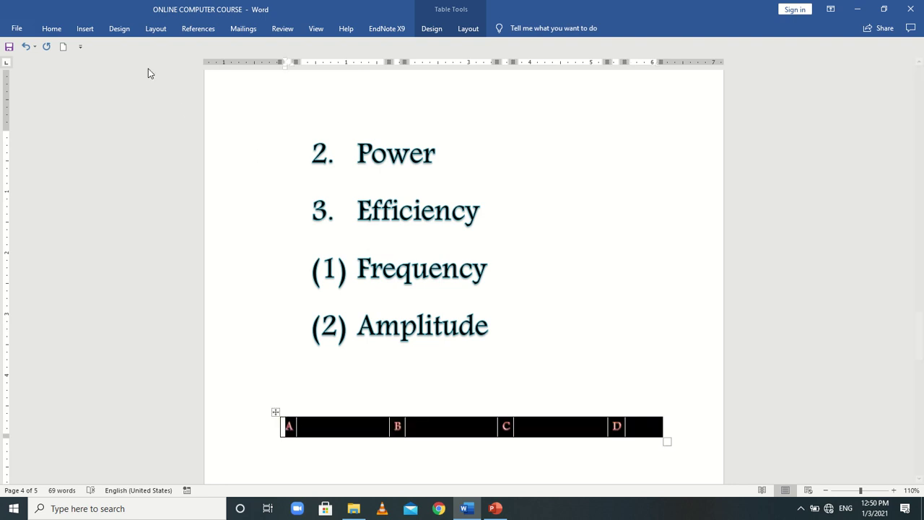
click(62, 32)
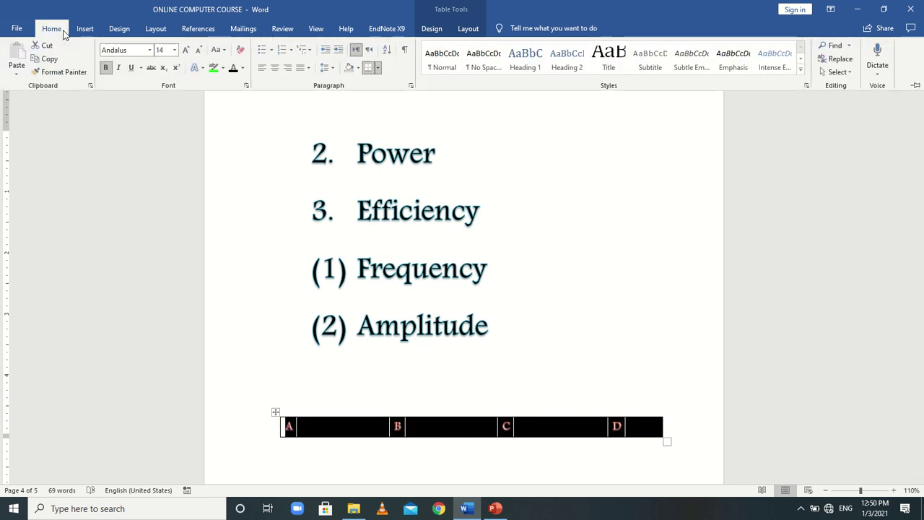
click(378, 68)
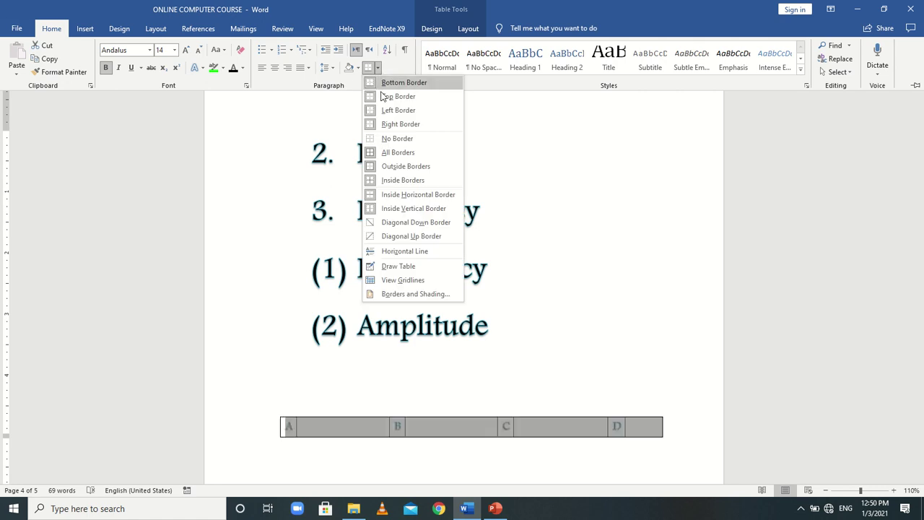
click(397, 137)
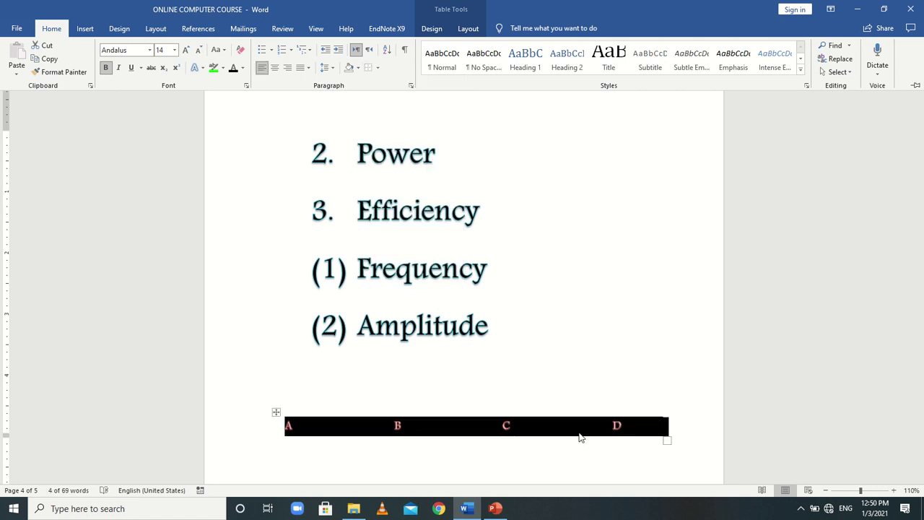
key(ctrl+F1)
click(513, 450)
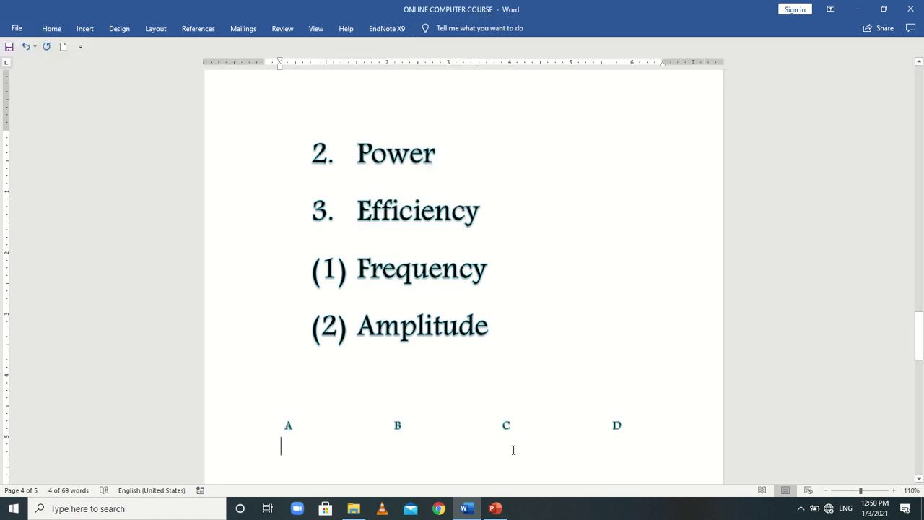
Enter Amplitude as the option text in the cell beside A
click(351, 425)
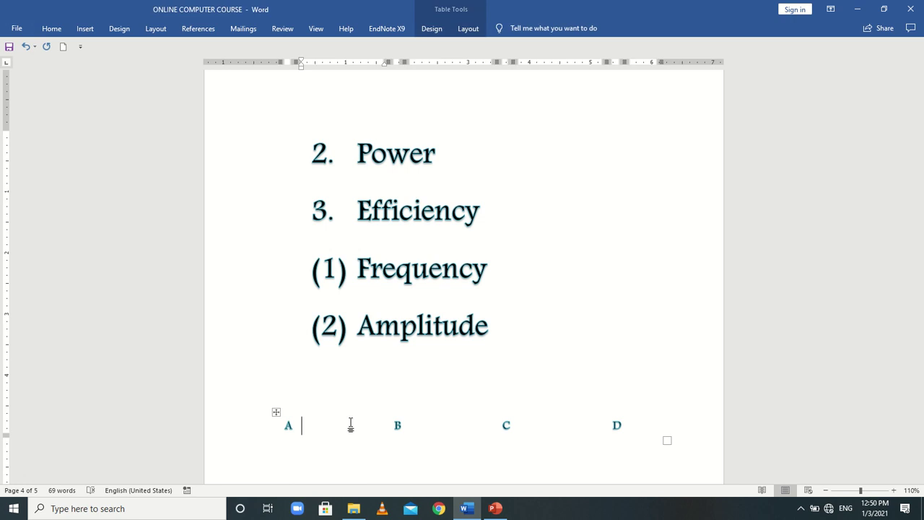
text(Amplitude)
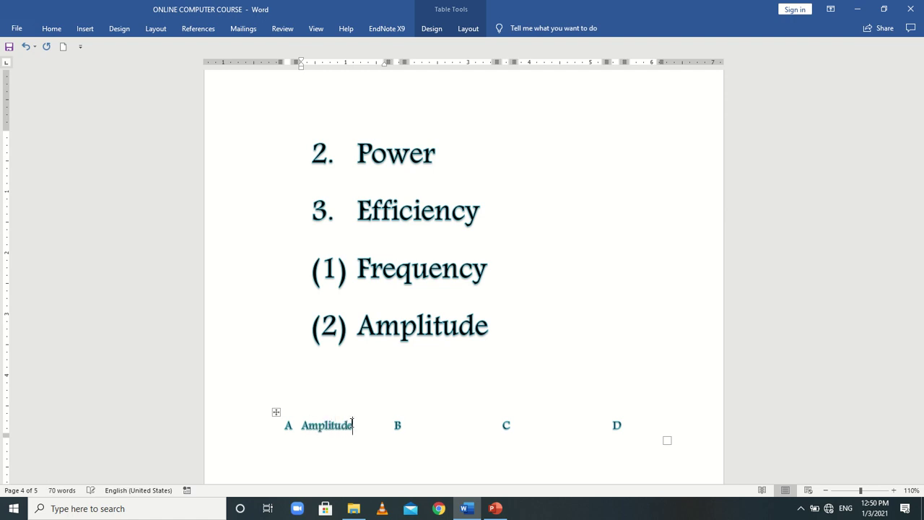
Try Frequency on a second line inside the B cell, then delete it
key(Tab)
key(Return)
text(Frequen)
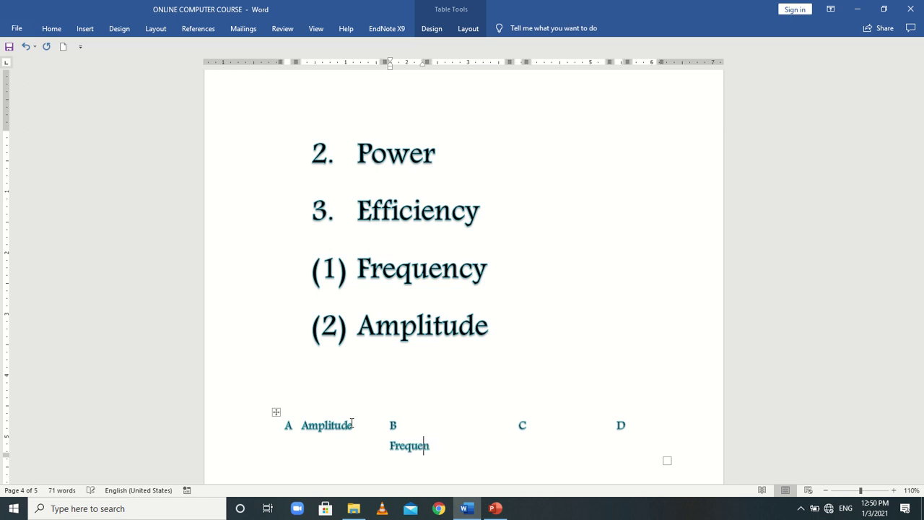
text(cy)
key(BackSpace)
key(BackSpace)
key(BackSpace)
key(BackSpace)
key(BackSpace)
key(BackSpace)
key(BackSpace)
key(BackSpace)
key(BackSpace)
key(BackSpace)
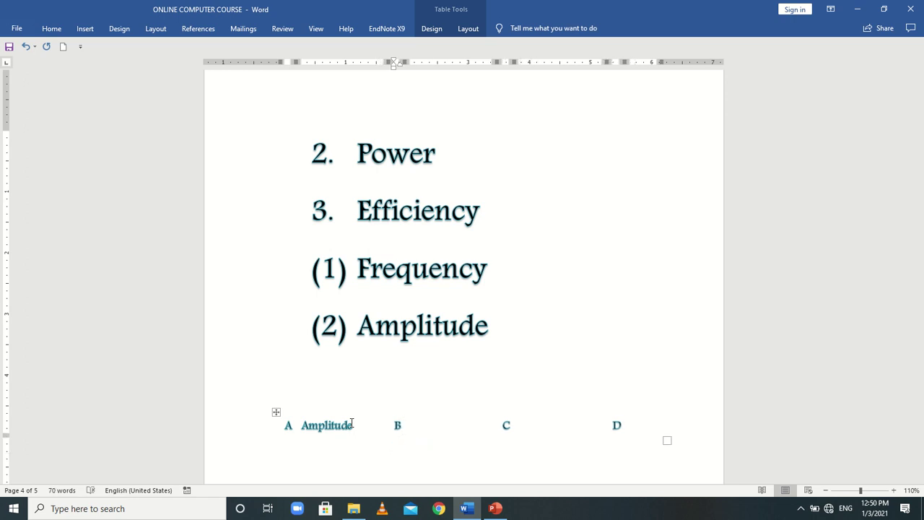
key(BackSpace)
text(Freq)
key(BackSpace)
key(BackSpace)
key(BackSpace)
key(BackSpace)
key(Return)
key(BackSpace)
Try adding (Frequency) directly after the letter B, then remove it
text((Frequ)
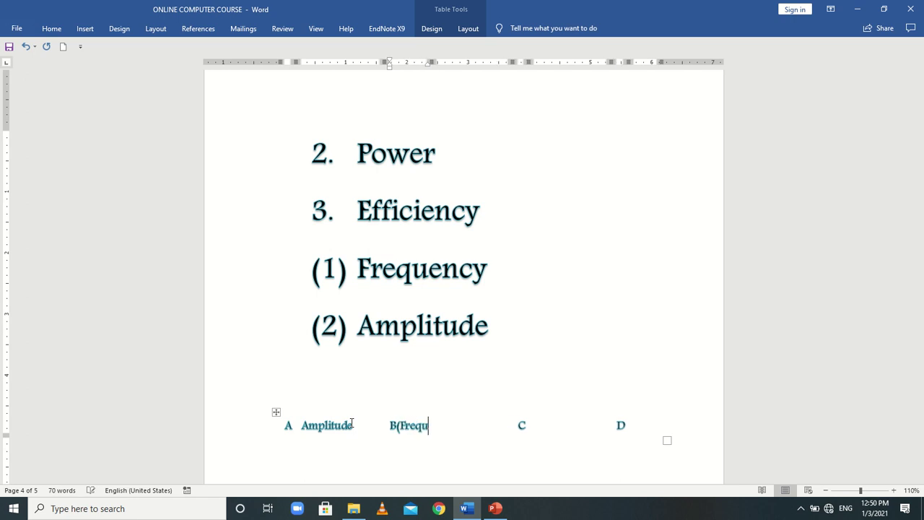
text(ency))
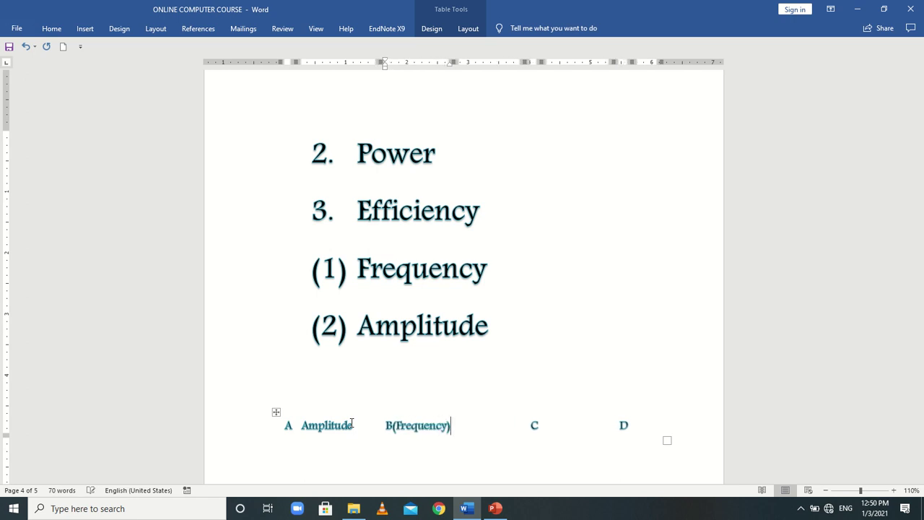
key(BackSpace)
key(BackSpace)
key(BackSpace)
key(BackSpace)
key(BackSpace)
key(BackSpace)
key(BackSpace)
key(BackSpace)
key(BackSpace)
key(BackSpace)
key(BackSpace)
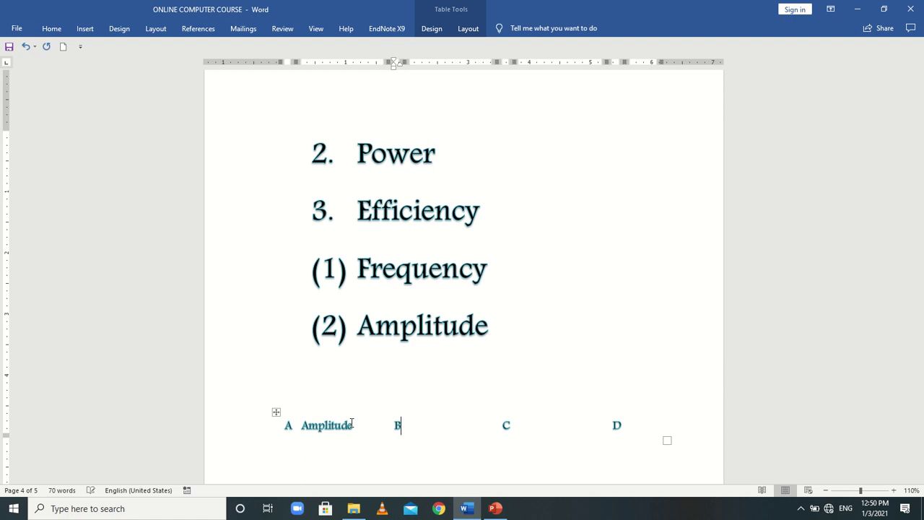
Apply All Borders to the whole one-row table of answer options A to D
drag(646, 432, 286, 423)
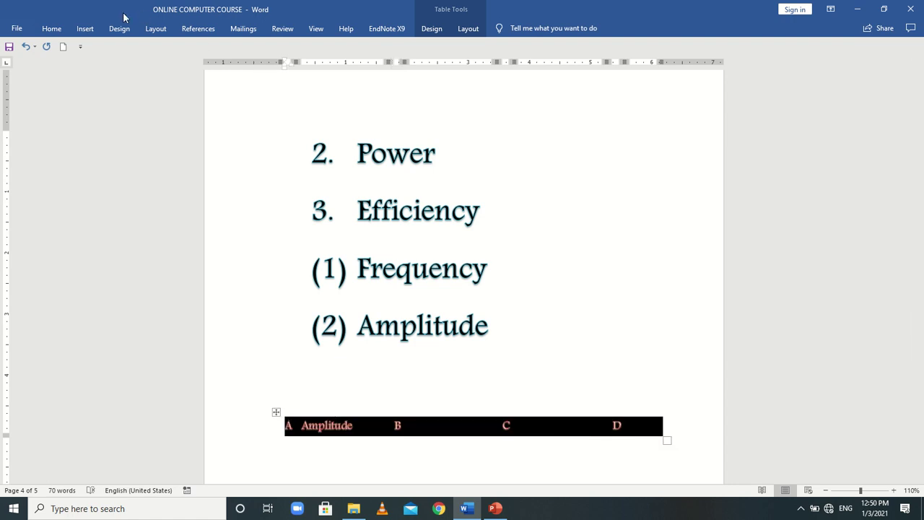
click(51, 28)
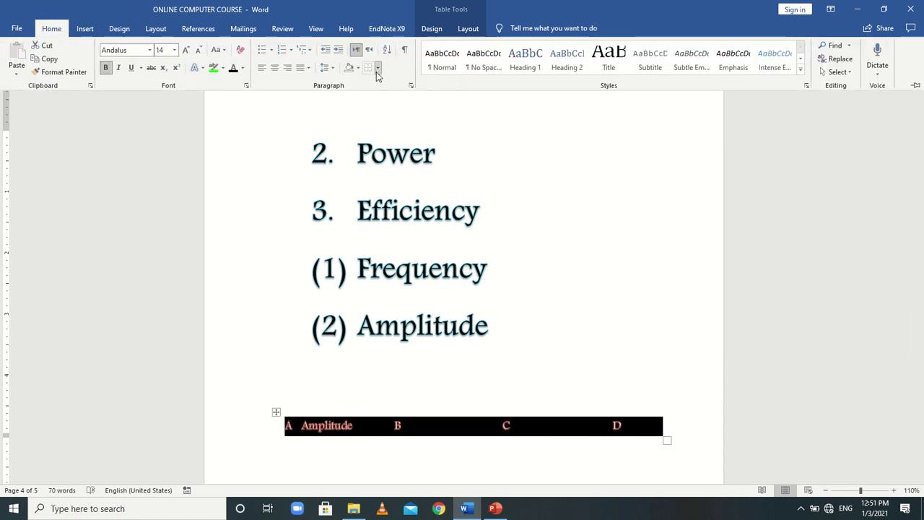
click(377, 67)
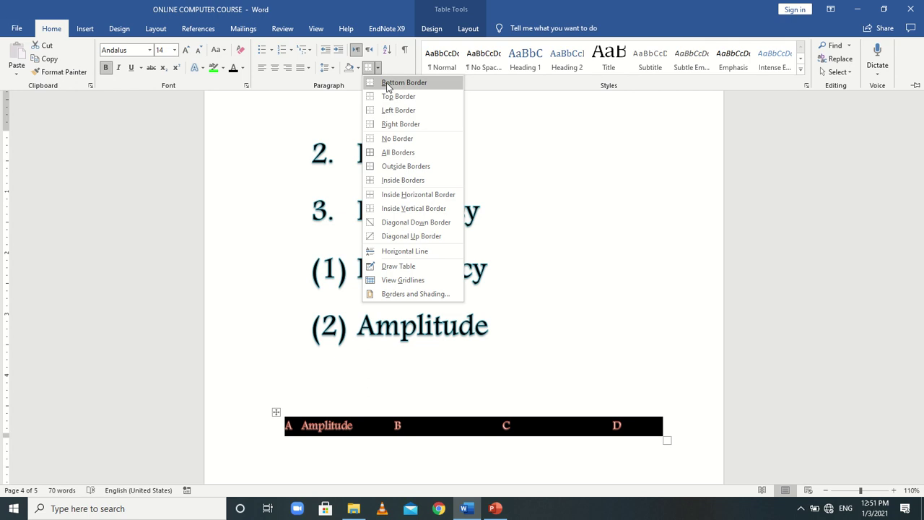
click(398, 152)
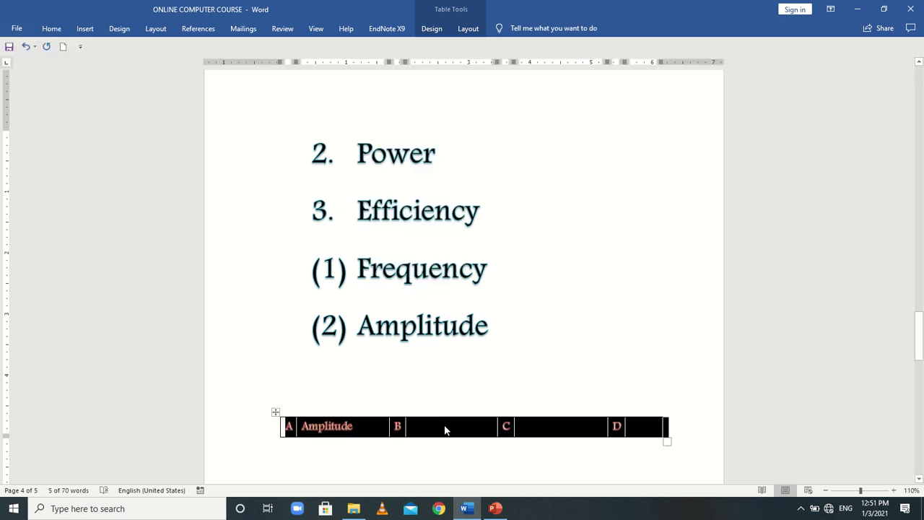
Fill the cells after B, C and D with Frequency, Distance and All, and remove the indent before Frequency in its cell
click(445, 427)
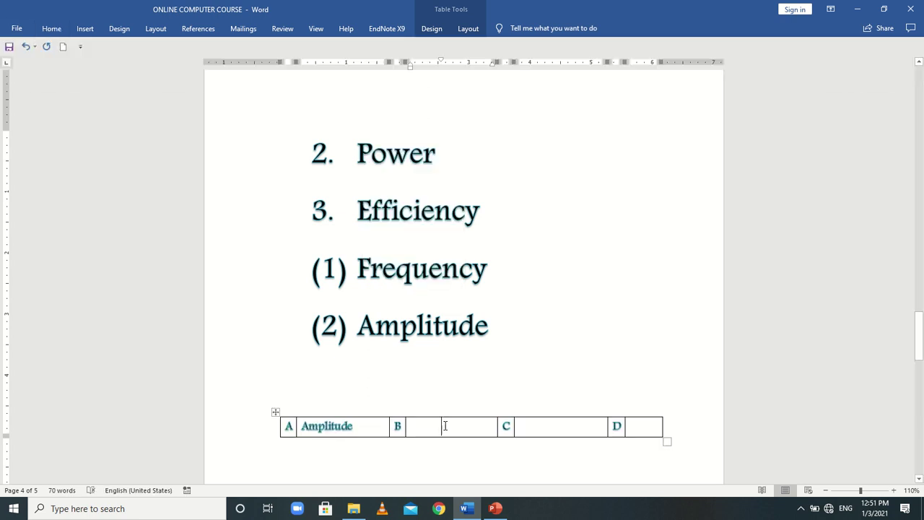
text(Frequency)
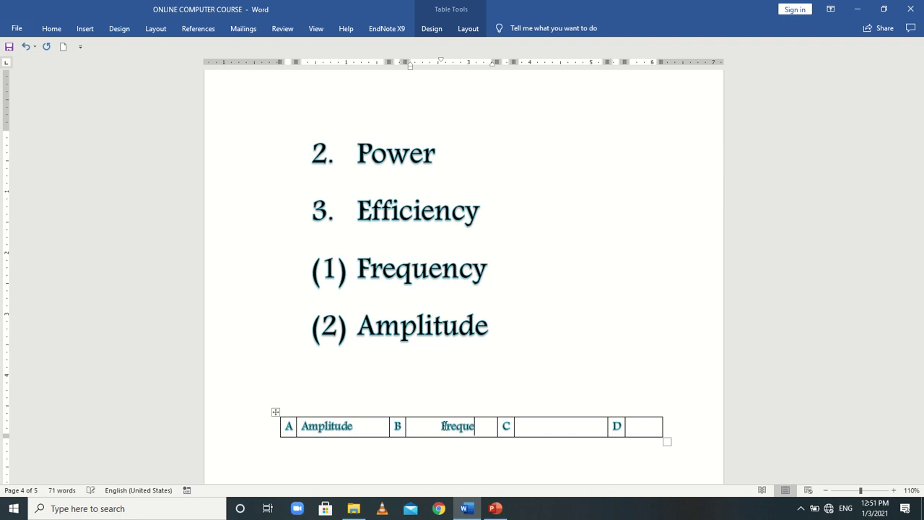
click(558, 434)
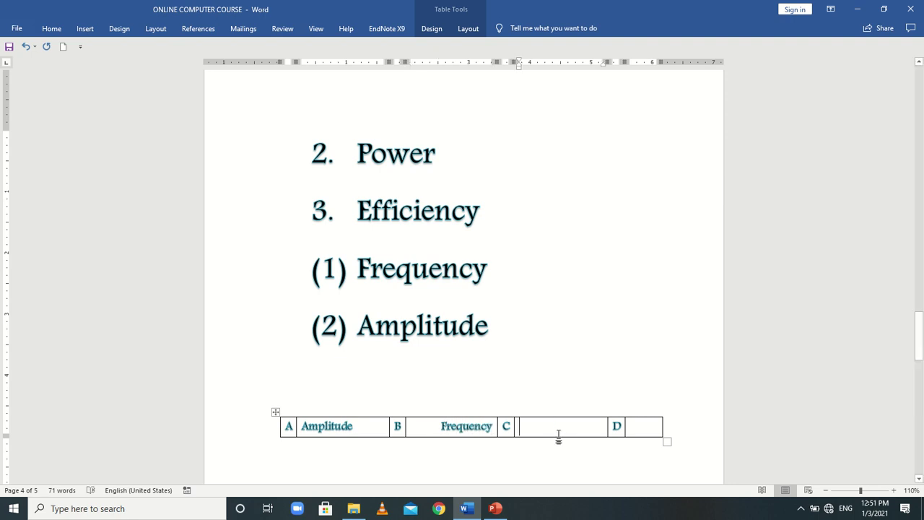
text(Distance)
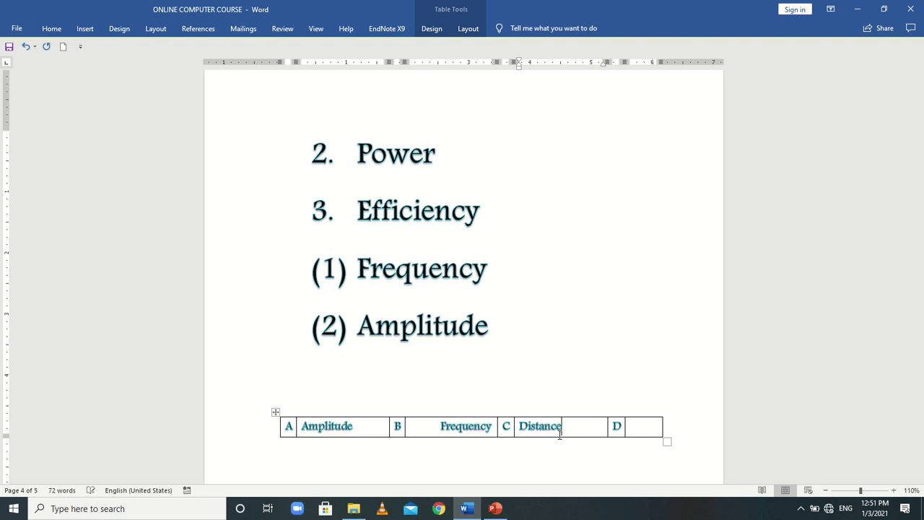
key(Right)
key(Right)
key(Right)
text(A)
click(440, 429)
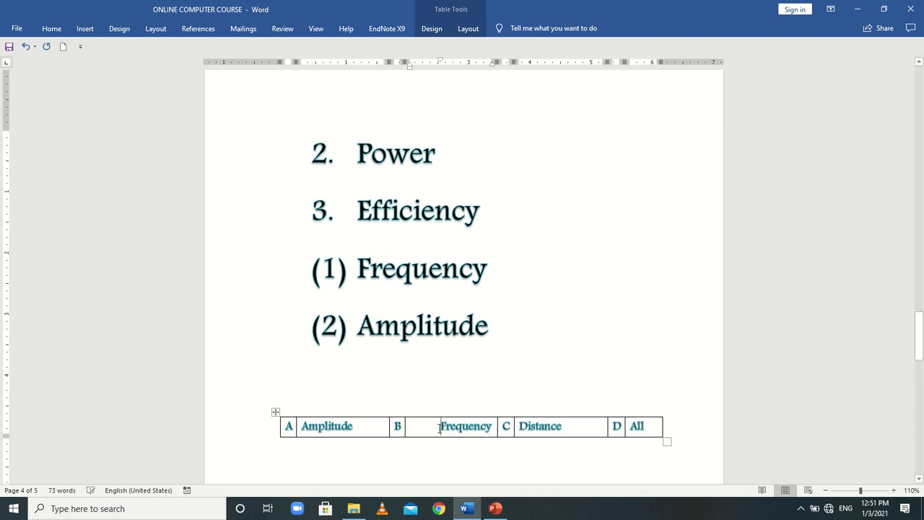
key(BackSpace)
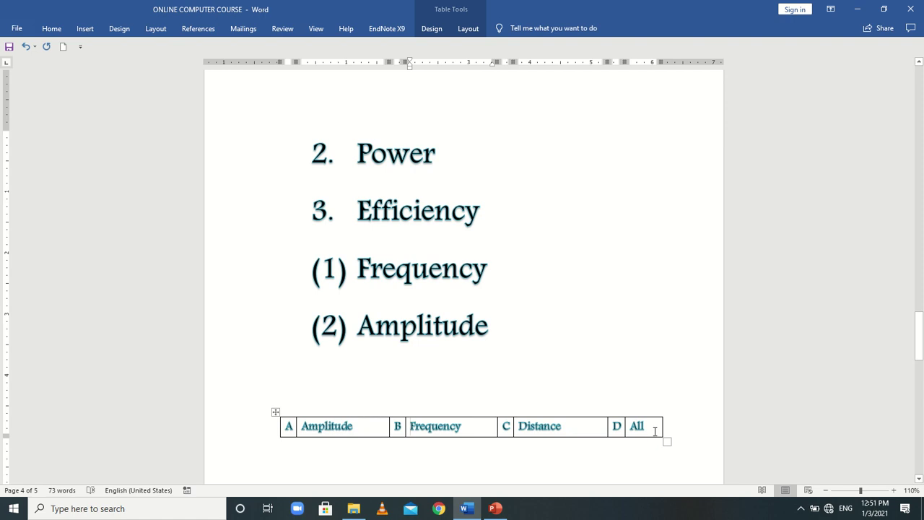
Set the whole answer-options table to No Border and deselect it
drag(656, 431, 286, 425)
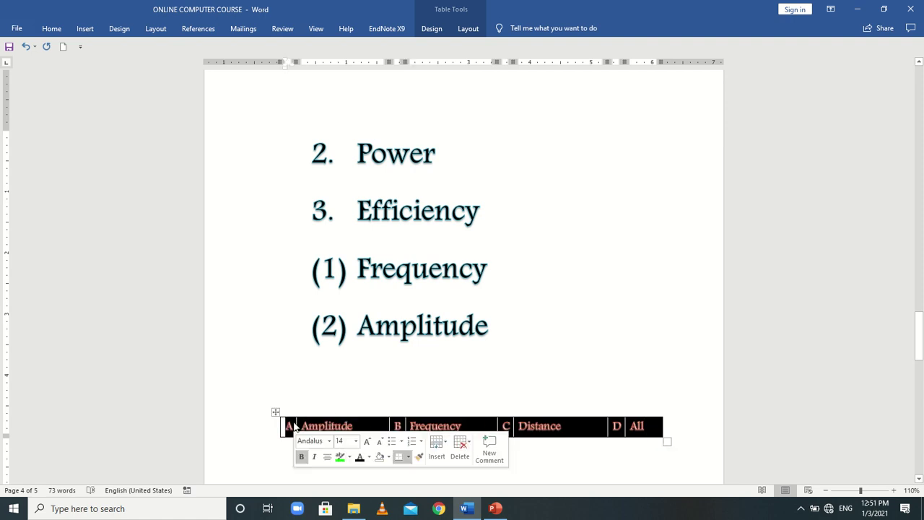
click(52, 29)
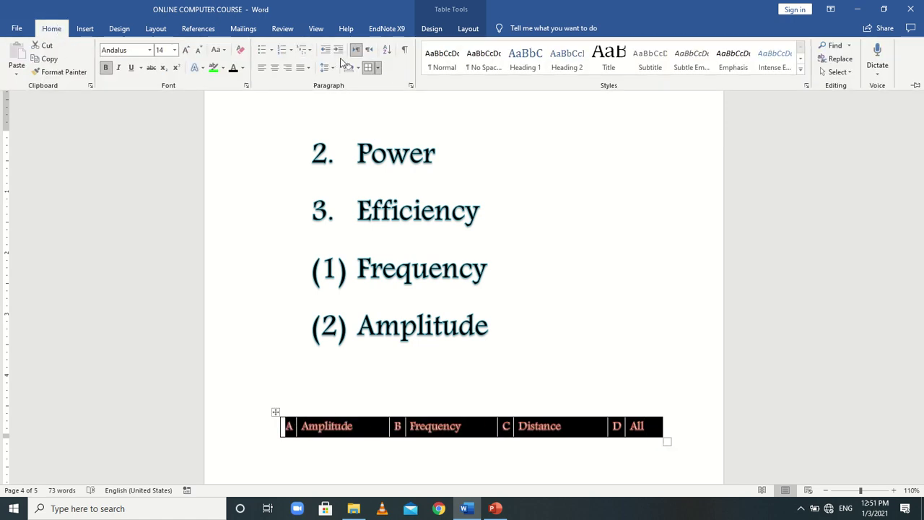
click(378, 70)
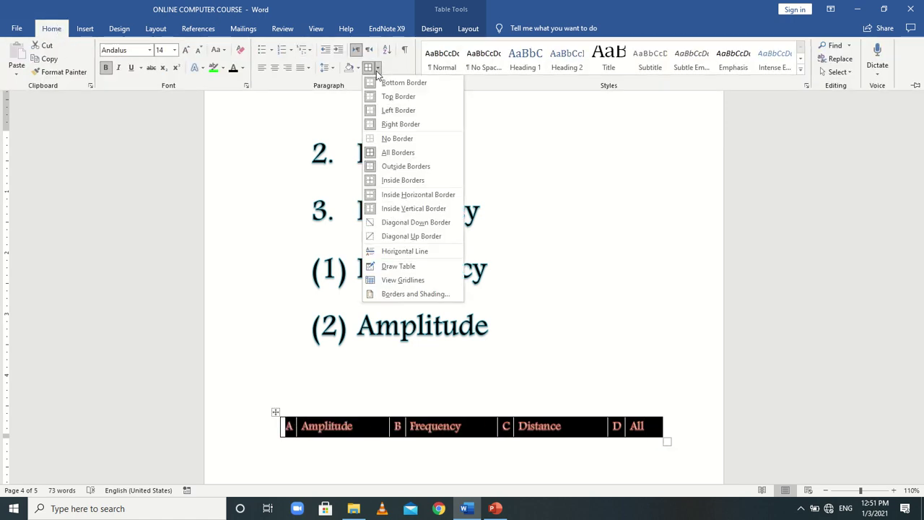
click(393, 138)
click(441, 449)
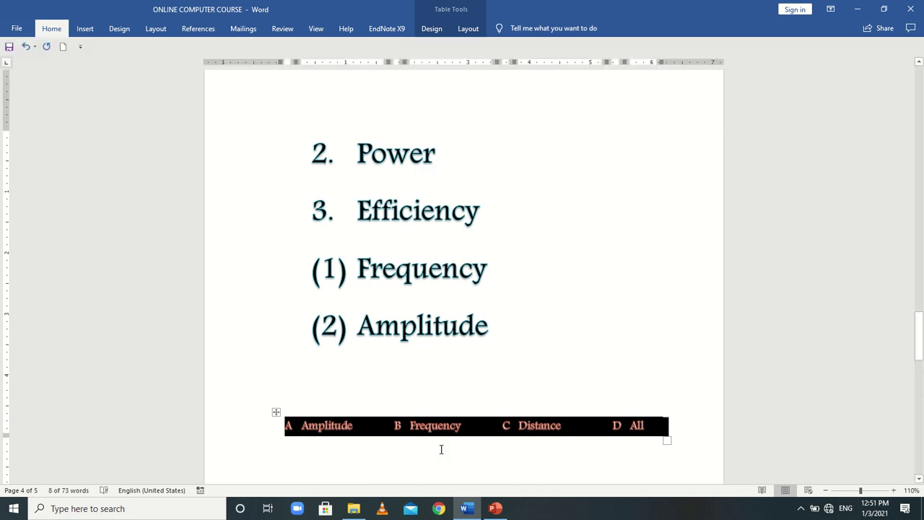
click(495, 406)
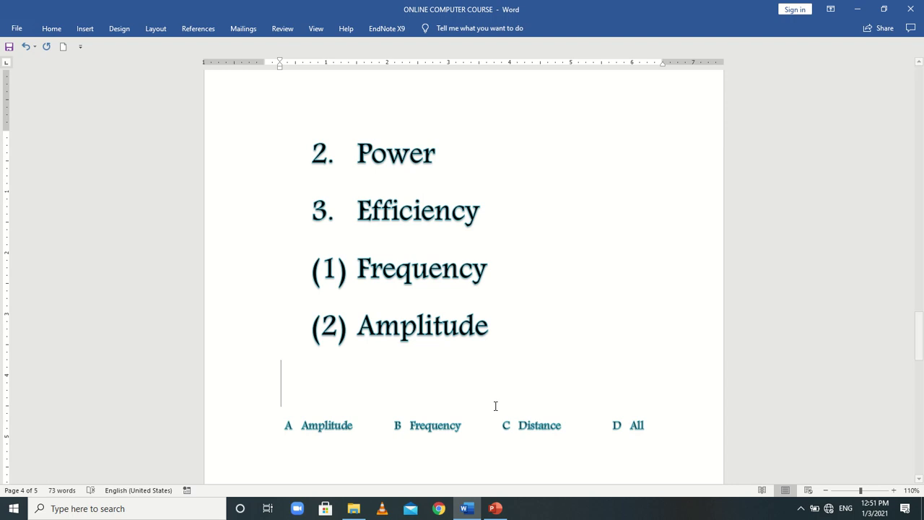
Give the whole answer-options table a red 2 ¼ pt Box border with a solid line
click(601, 424)
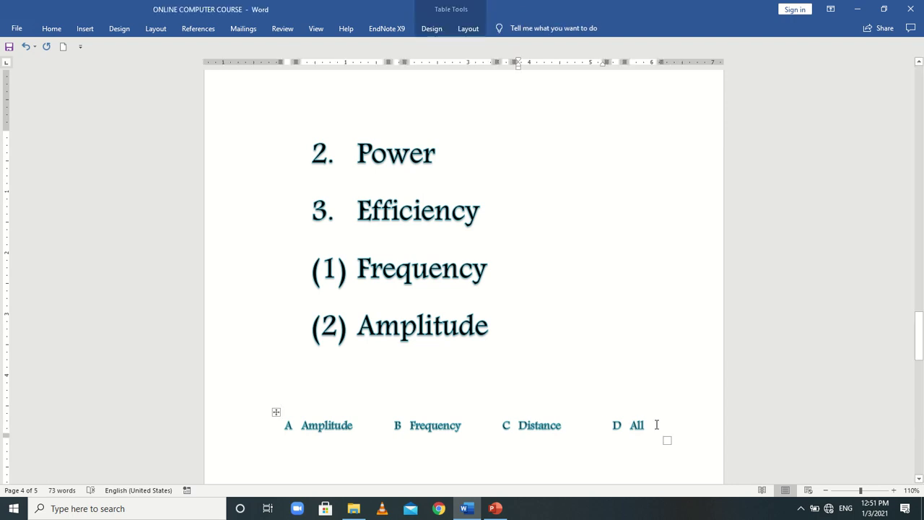
drag(657, 425, 283, 426)
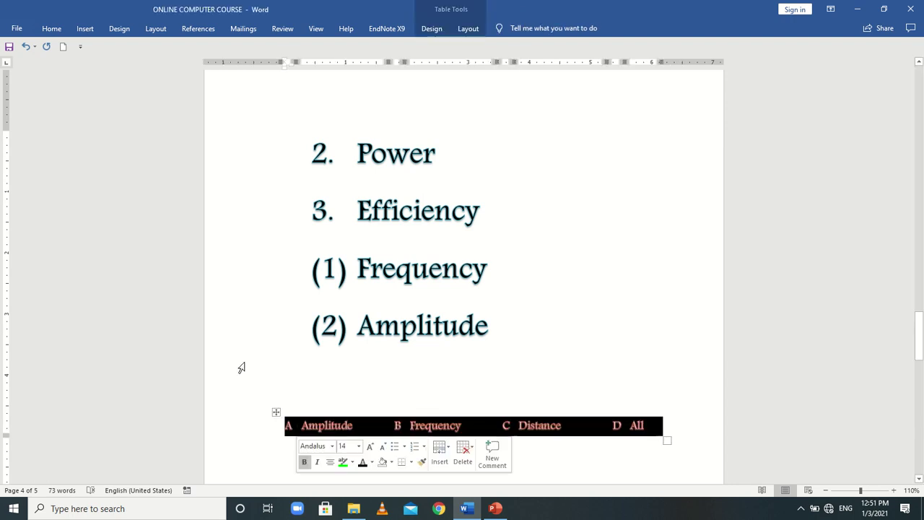
click(52, 29)
click(377, 68)
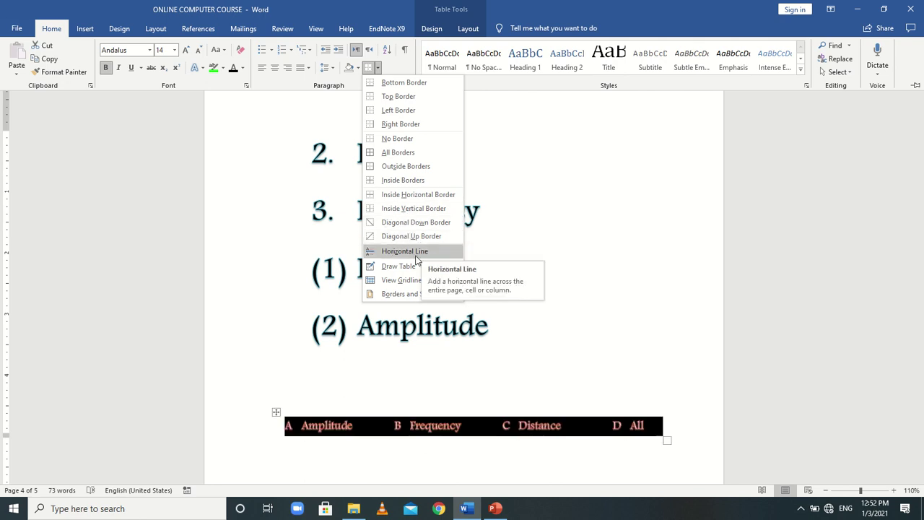
click(425, 295)
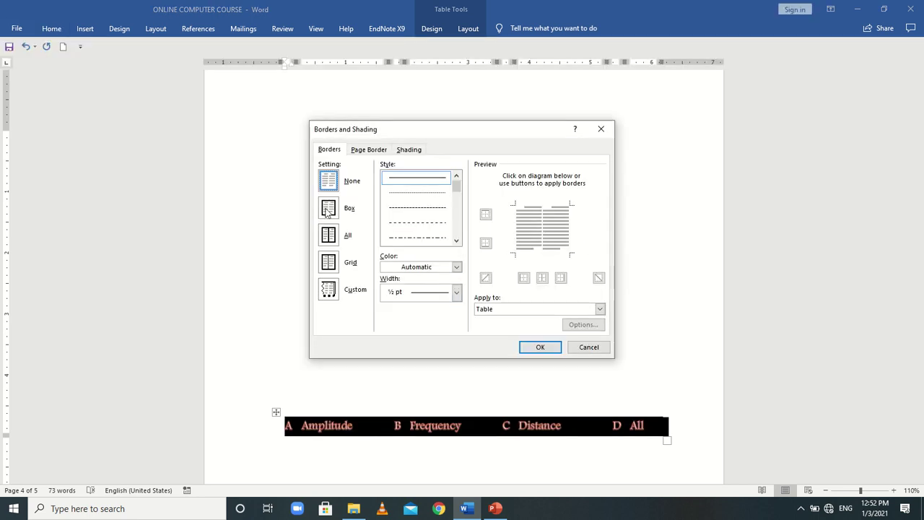
click(327, 211)
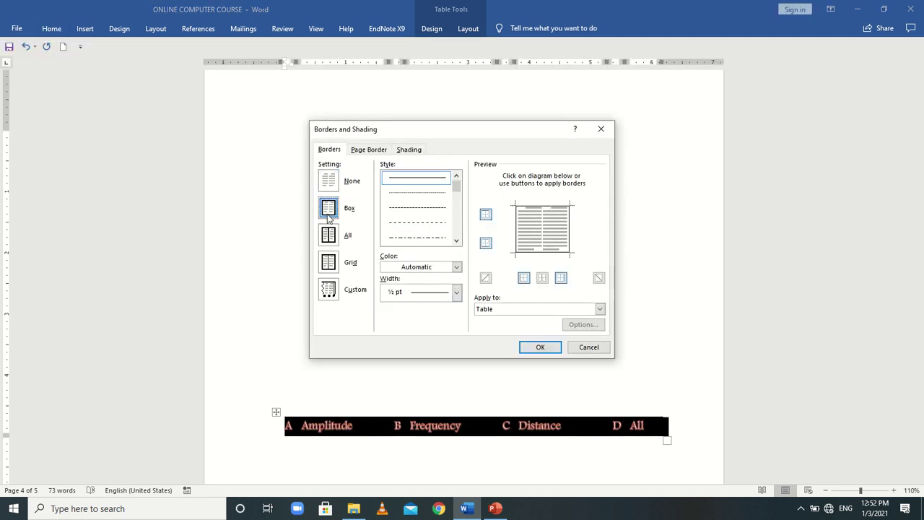
click(460, 295)
click(439, 387)
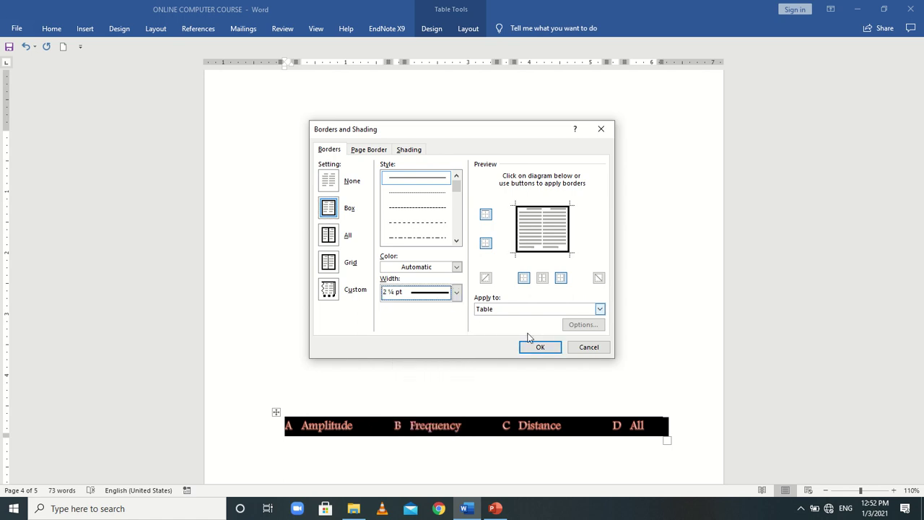
click(456, 268)
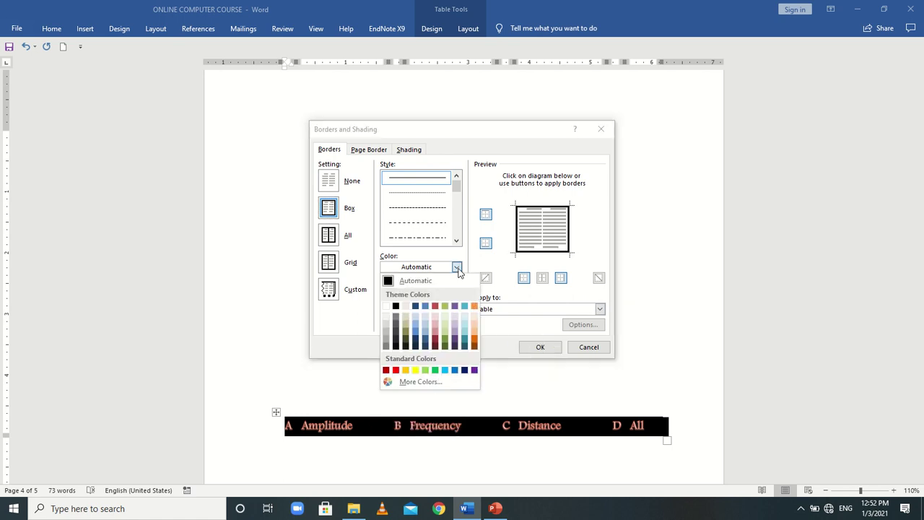
click(396, 370)
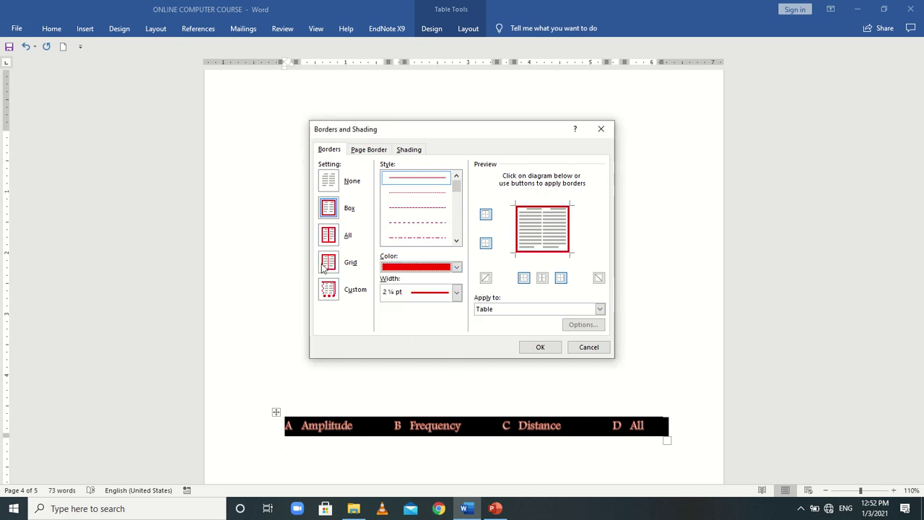
click(540, 347)
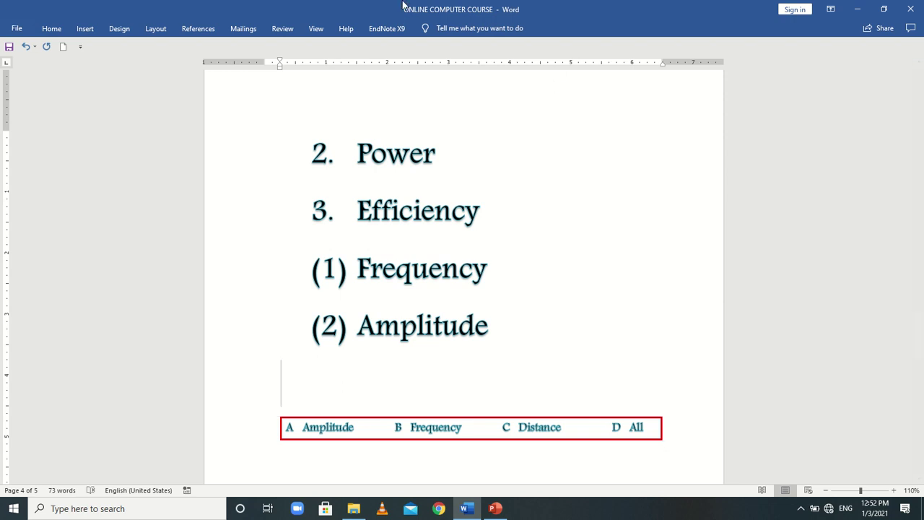
Insert four blank lines between the (2) Amplitude item and the answer-options table
mouse_move(403, 5)
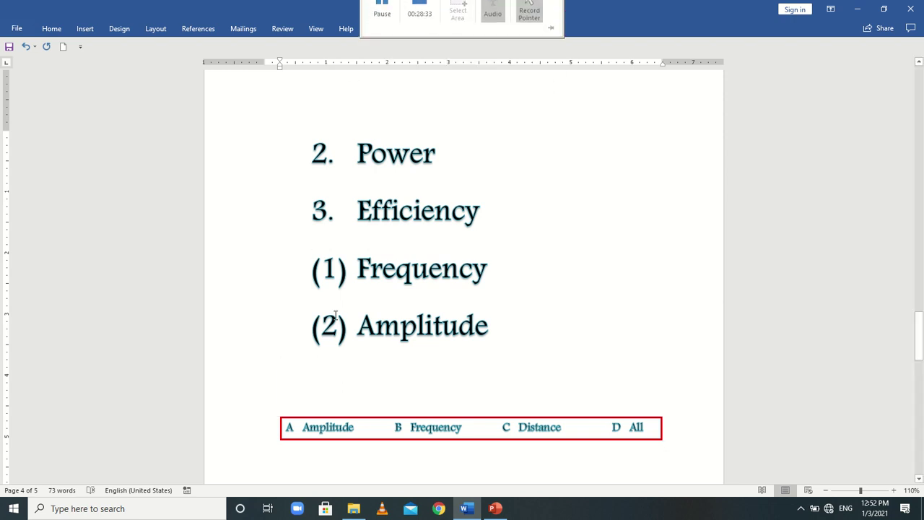
click(86, 29)
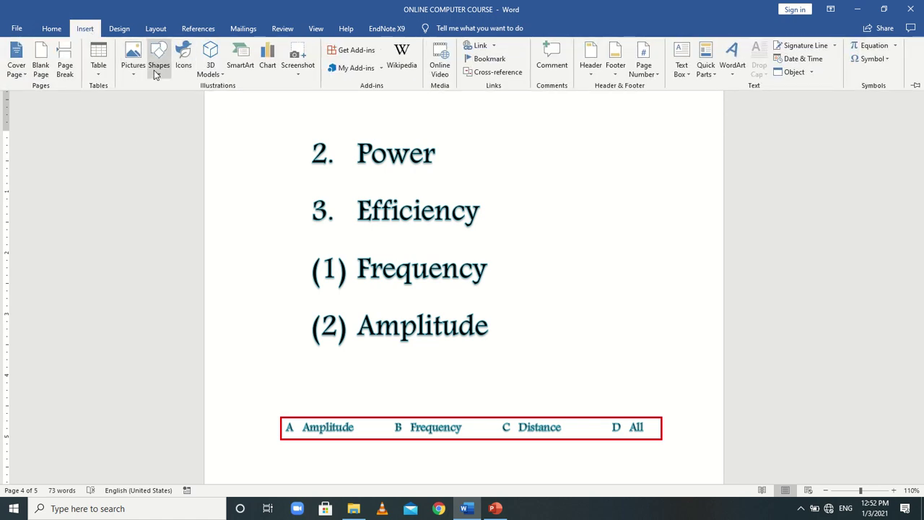
click(156, 72)
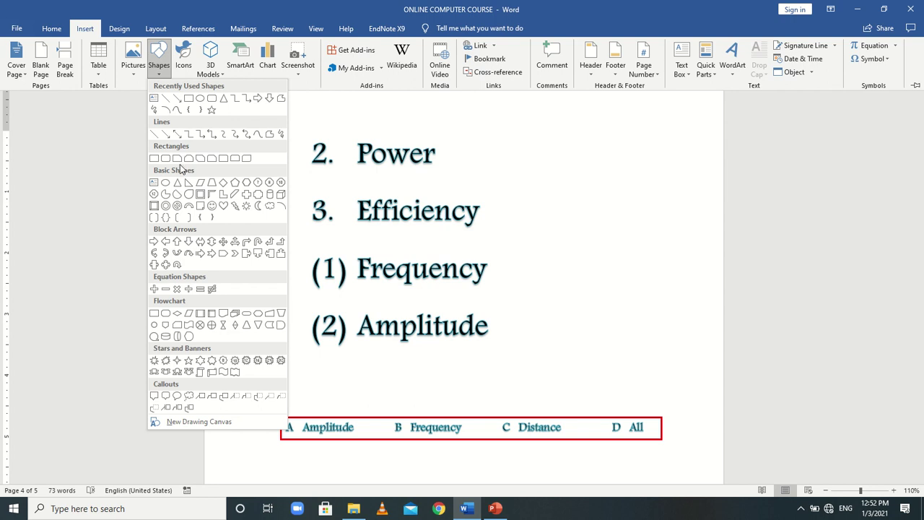
click(433, 453)
click(432, 472)
key(Return)
key(Return)
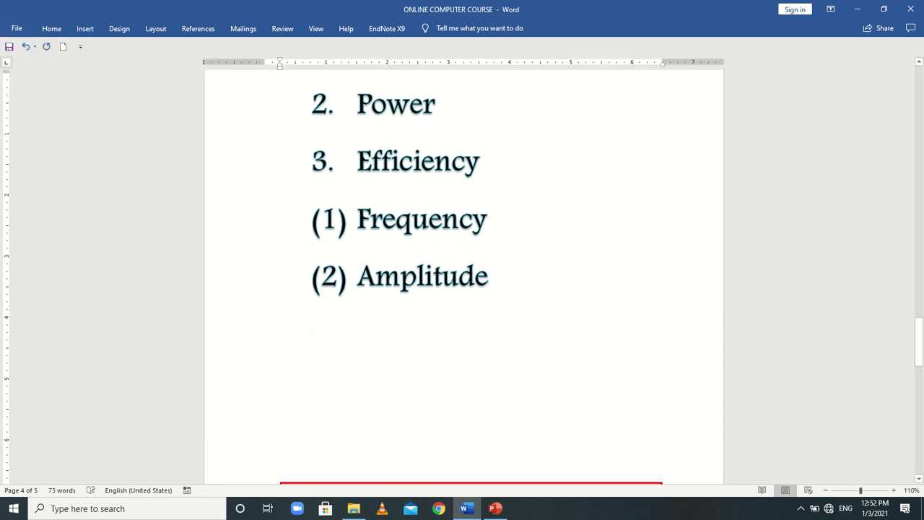
key(Return)
key(Return)
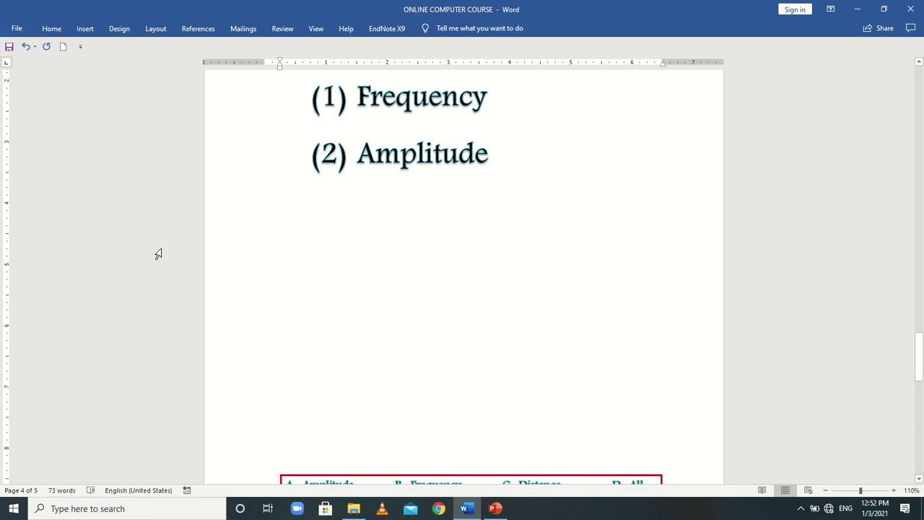
Draw a cloud shape about 4.03" wide below the (2) Amplitude item and stretch it upward to about 1.93" high
click(85, 28)
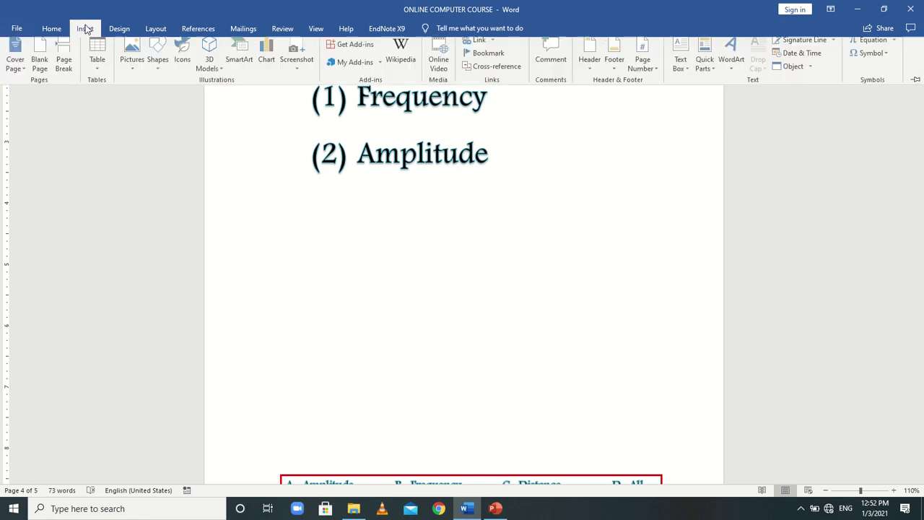
click(159, 64)
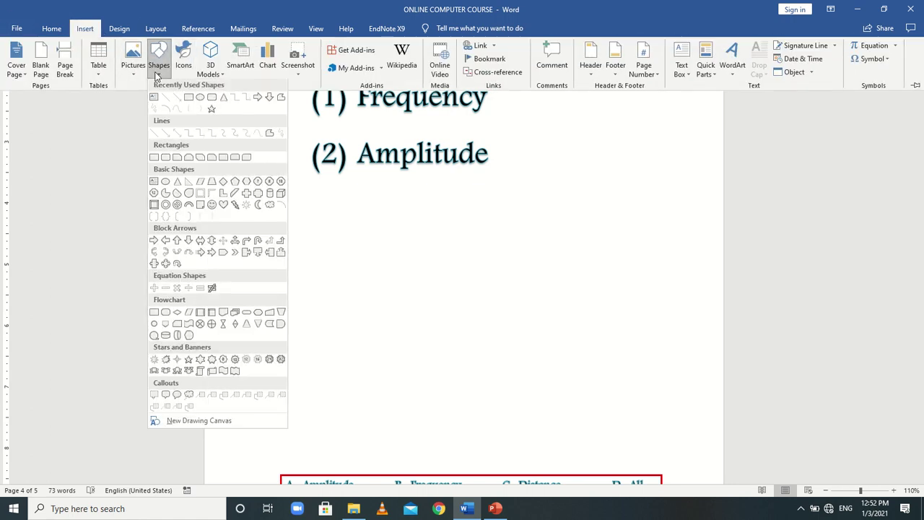
click(269, 206)
drag(290, 218, 536, 311)
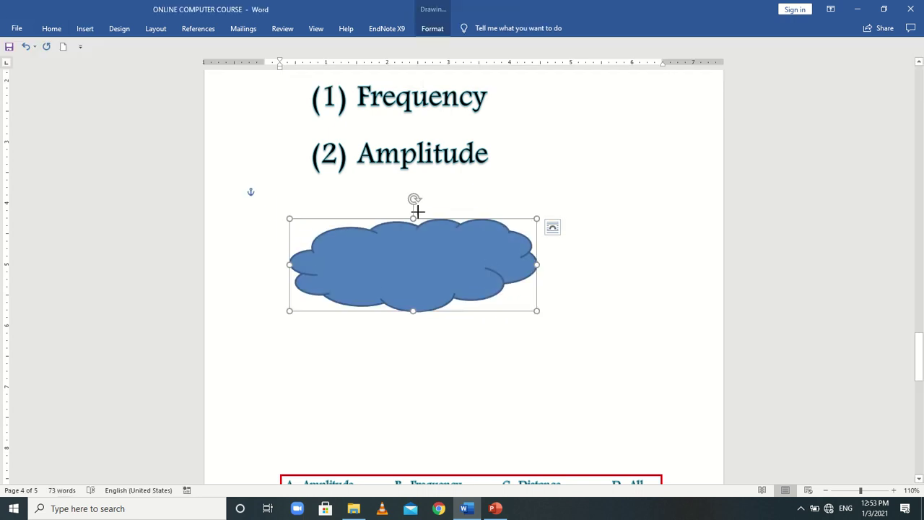
drag(418, 211, 416, 185)
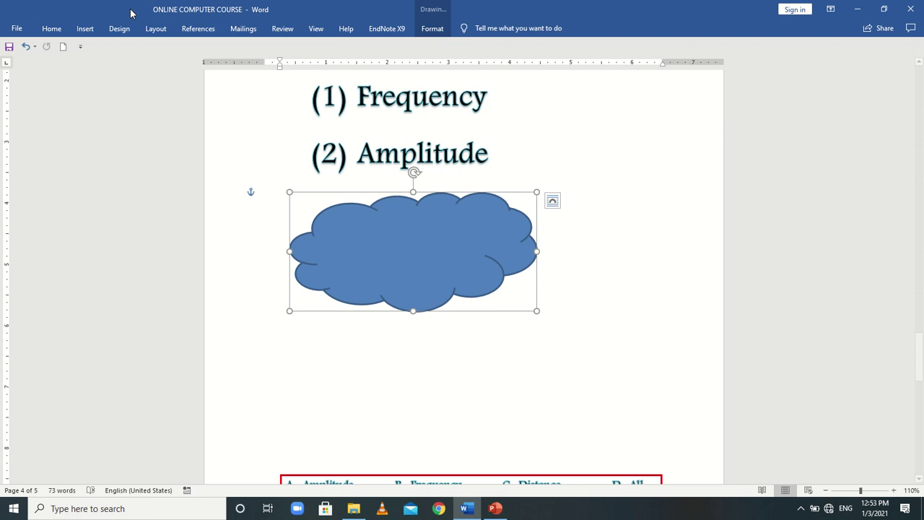
Apply the black-filled theme style with a white outline to the cloud shape
click(437, 29)
click(258, 69)
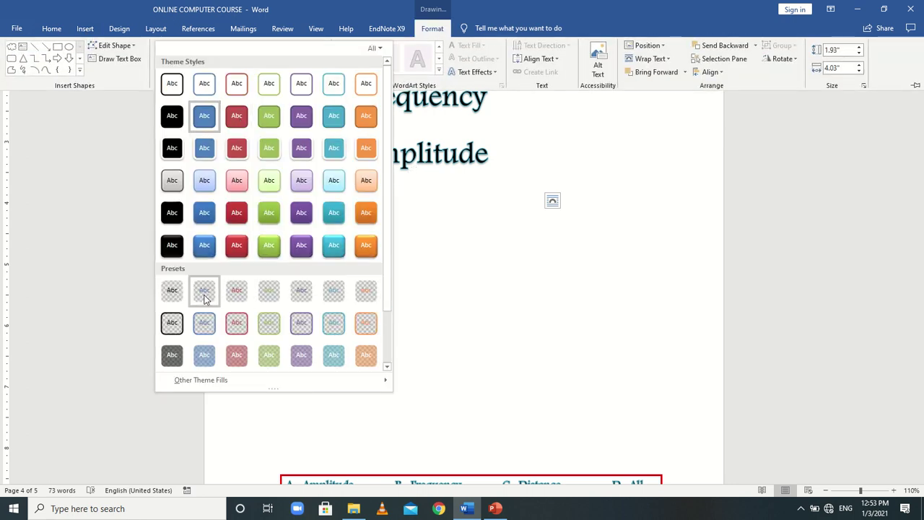
click(176, 157)
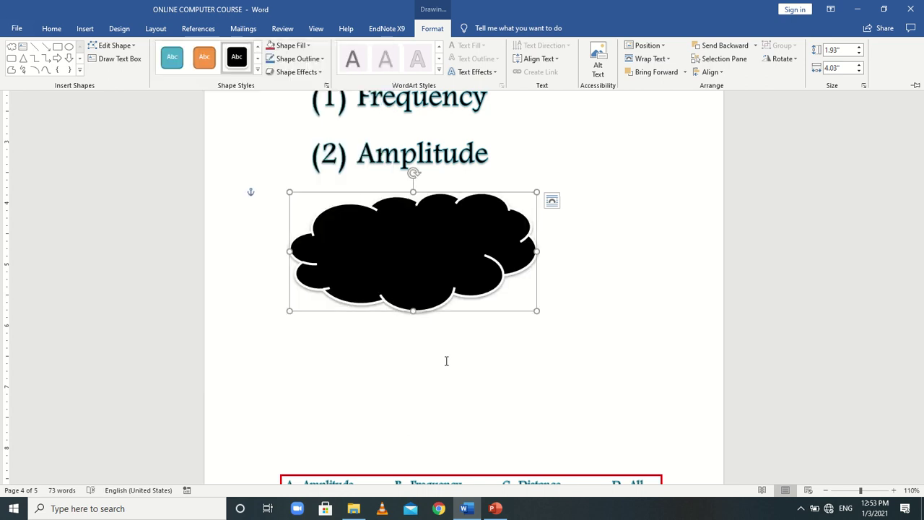
Draw a sun shape about 0.64" wide and 0.52" high inside the black cloud
click(80, 70)
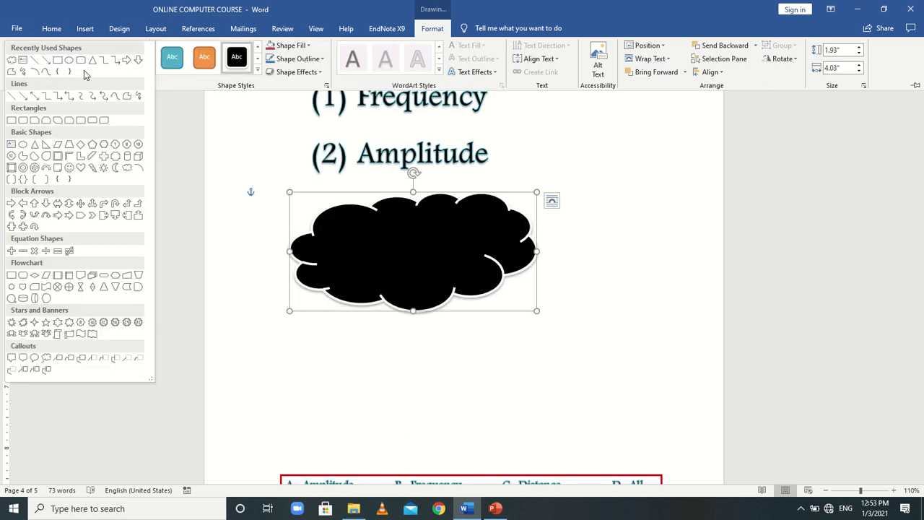
click(104, 171)
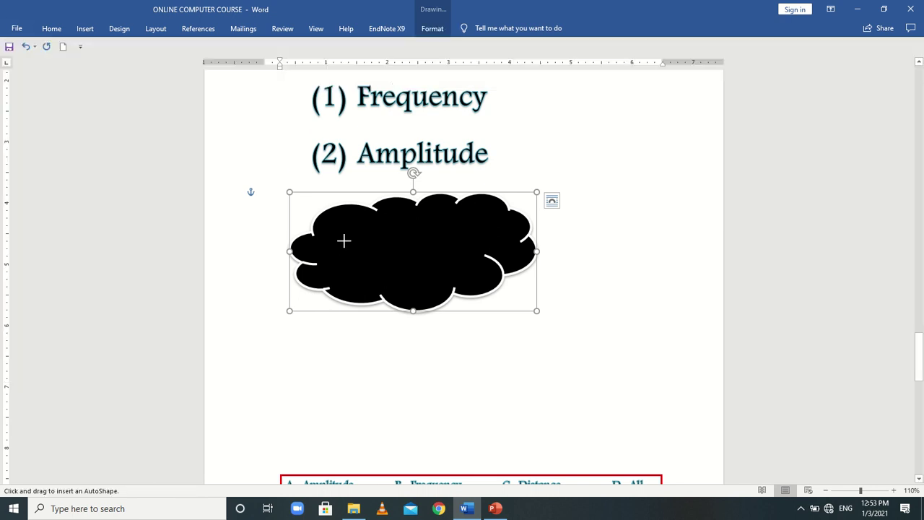
drag(350, 237, 390, 269)
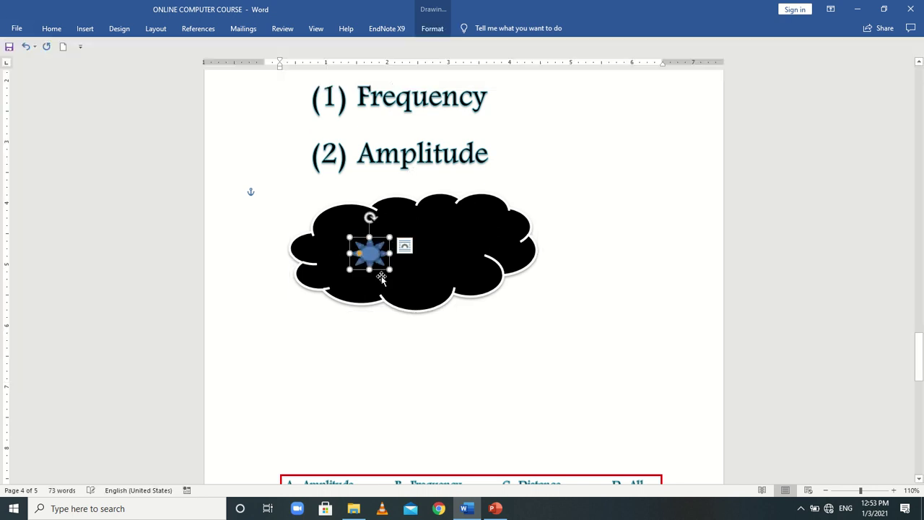
Clear all formatting from the paragraph that holds the sun shape
click(436, 30)
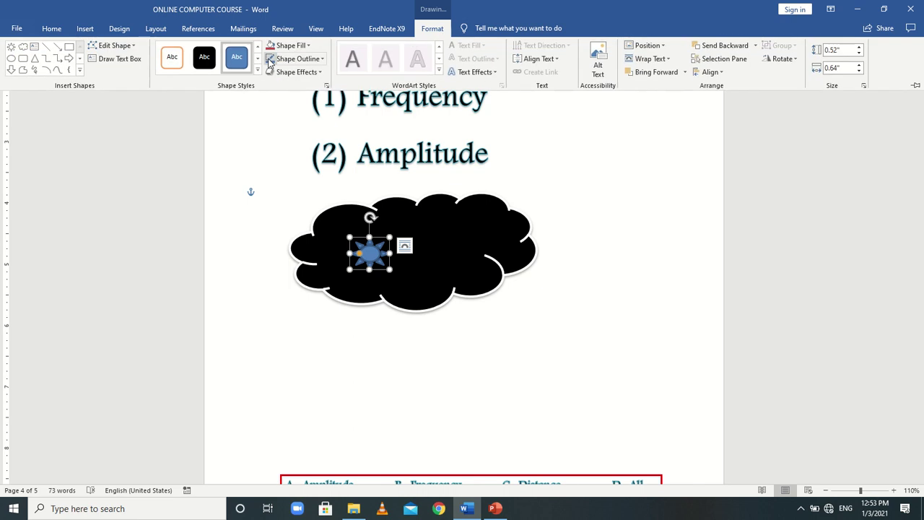
click(256, 71)
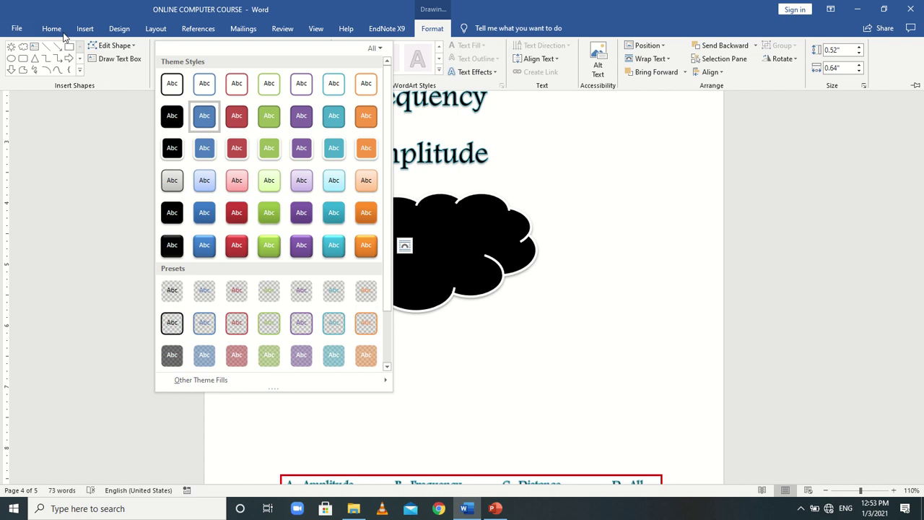
click(63, 34)
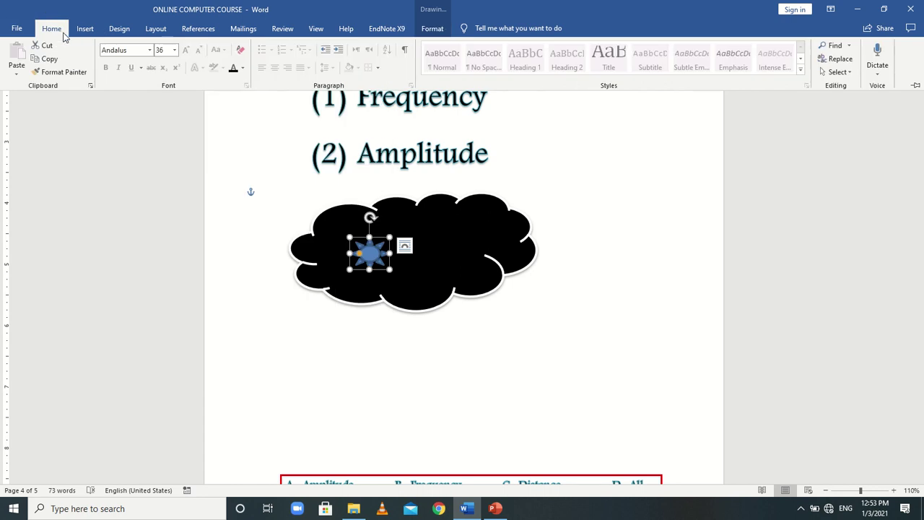
click(243, 68)
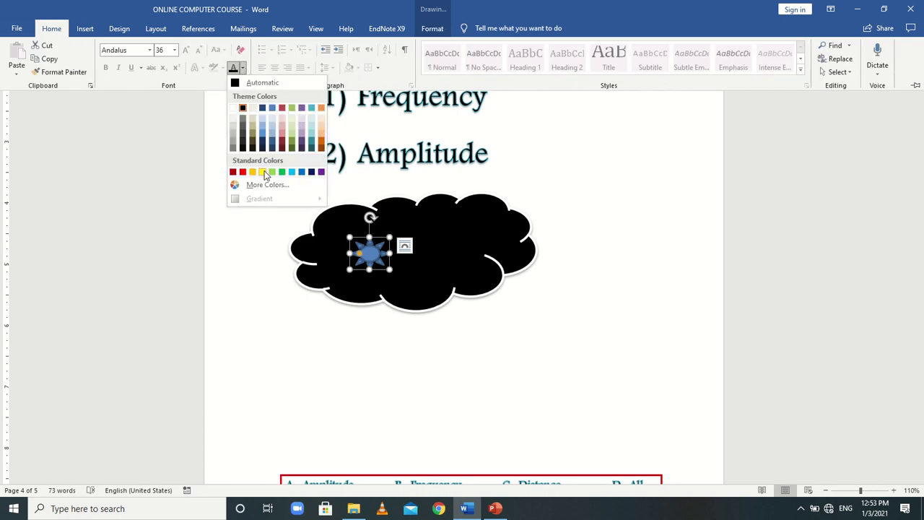
click(240, 51)
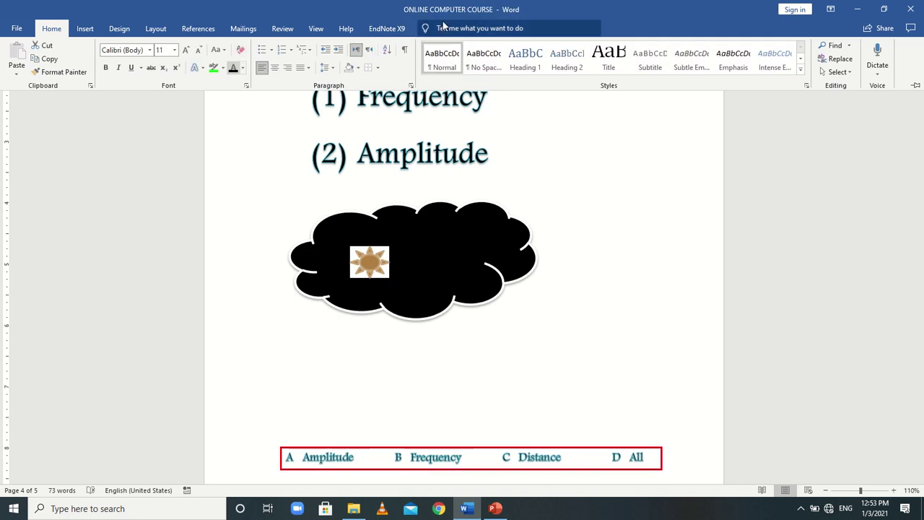
key(ctrl+F1)
Apply the glossy orange theme style to the sun shape and place the text cursor below the cloud
click(381, 257)
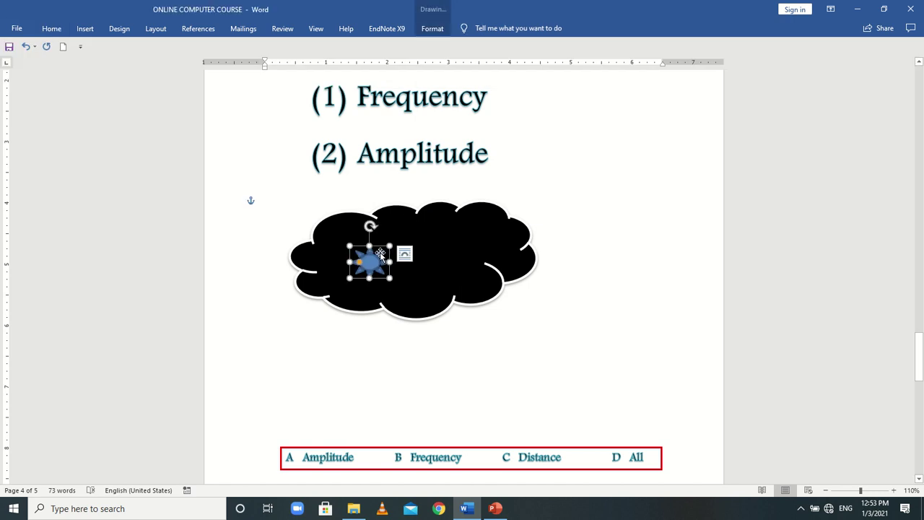
scroll(381, 257, up, 3)
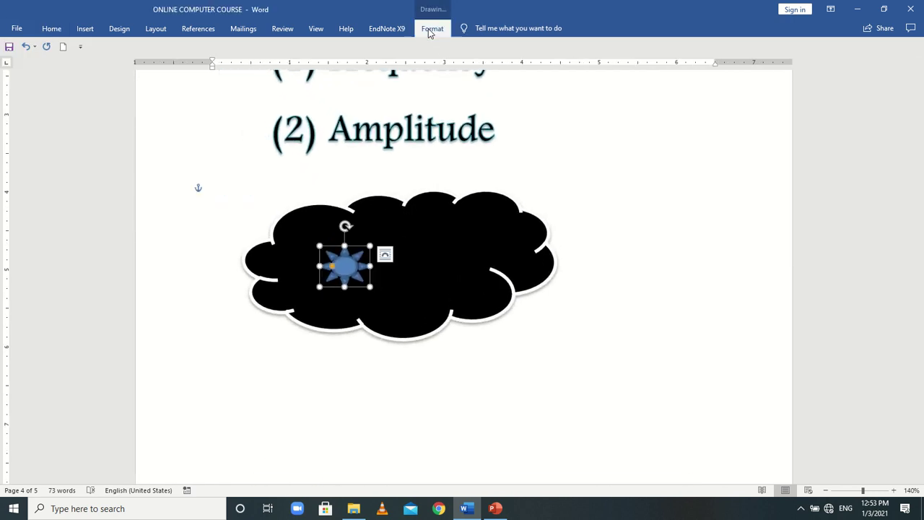
click(428, 28)
click(249, 78)
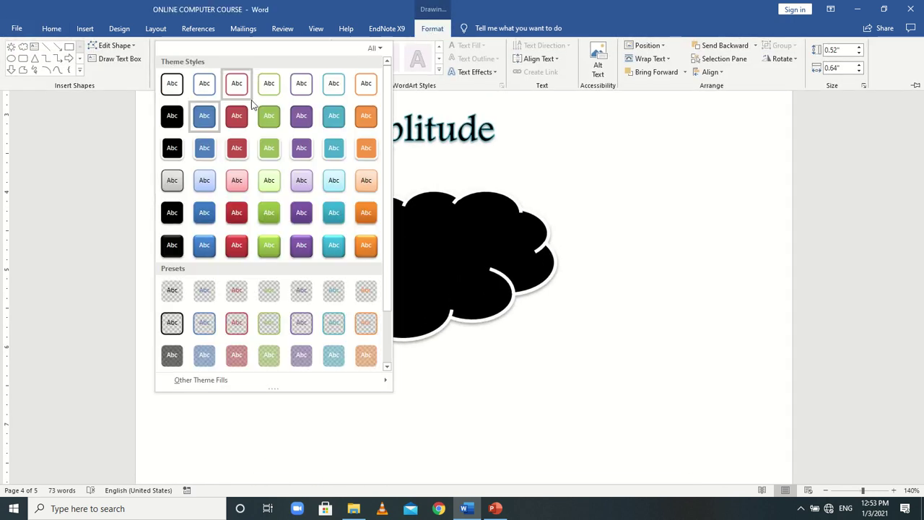
click(366, 245)
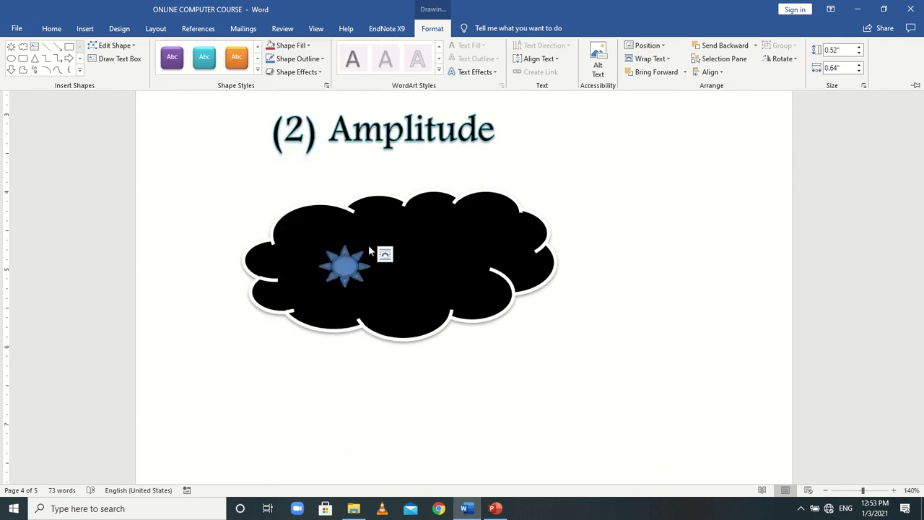
click(586, 371)
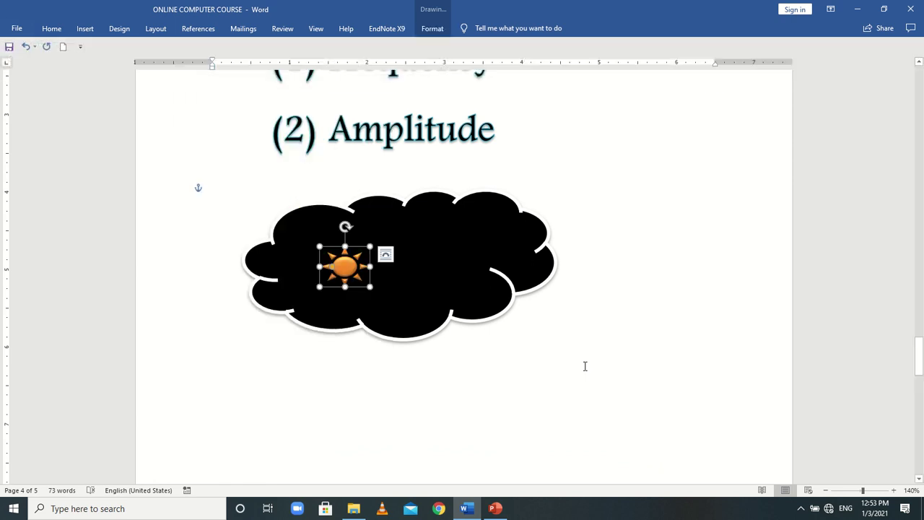
click(445, 399)
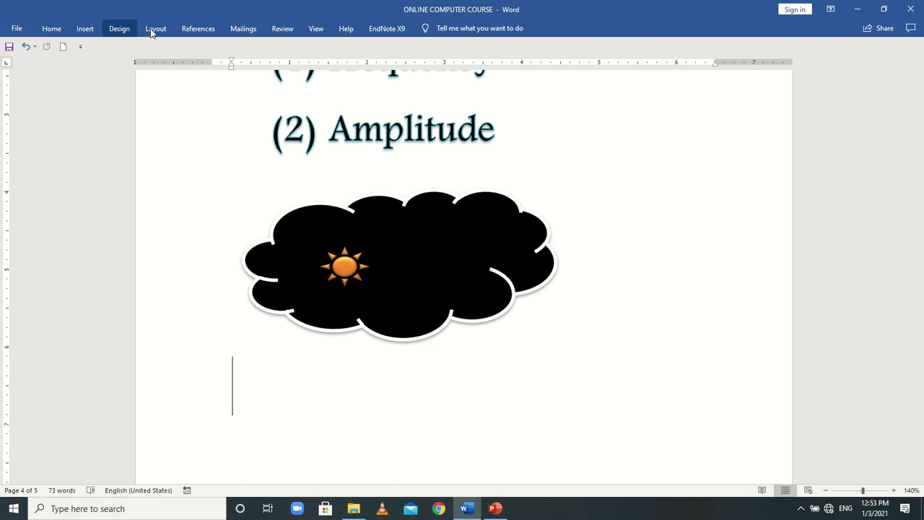
click(85, 29)
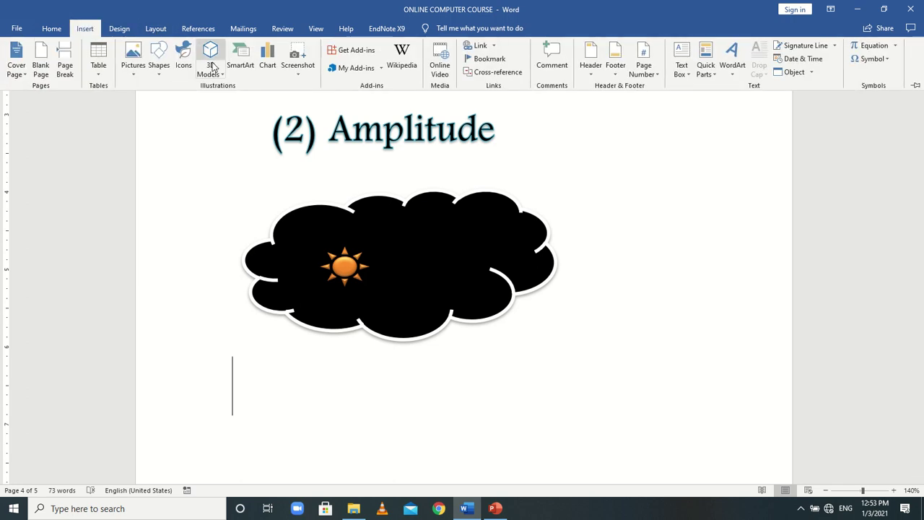
click(210, 73)
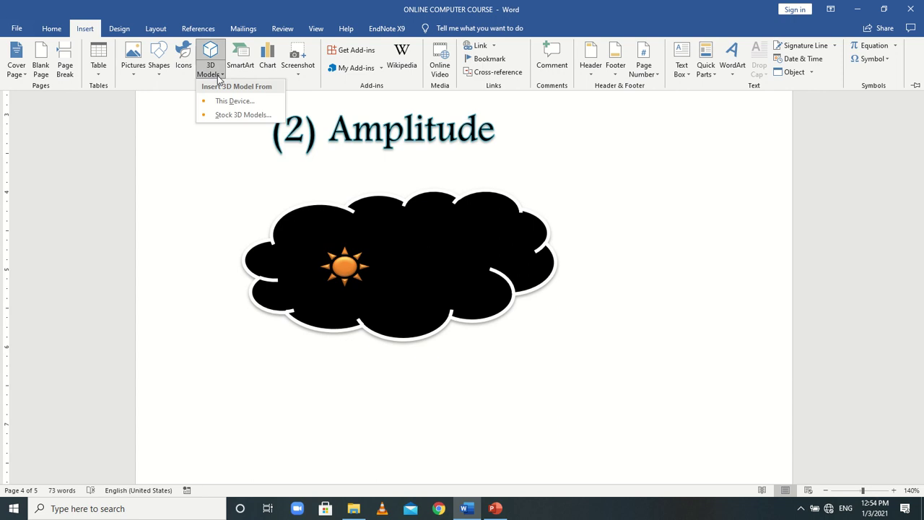
click(246, 119)
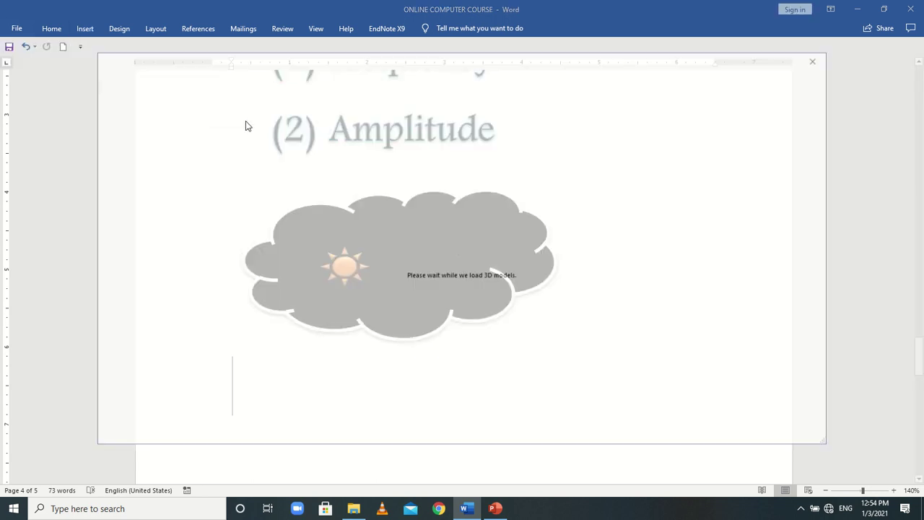
click(462, 279)
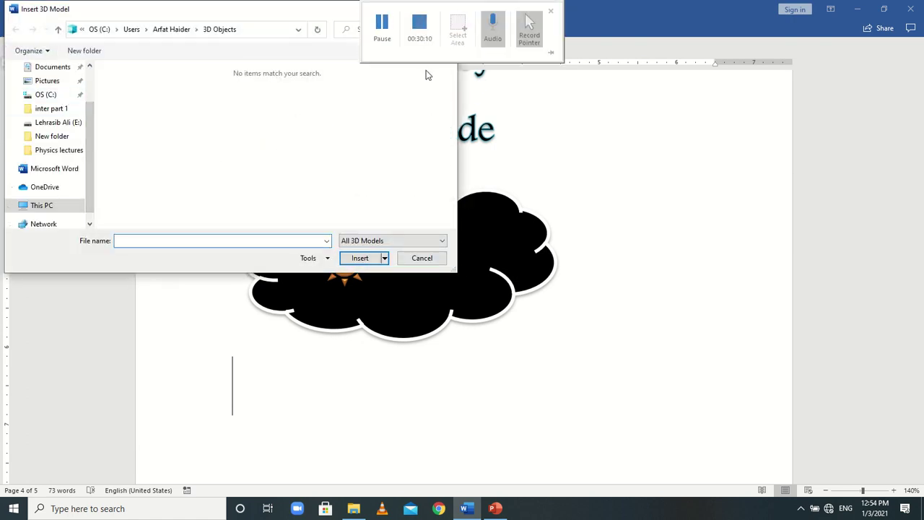
click(447, 10)
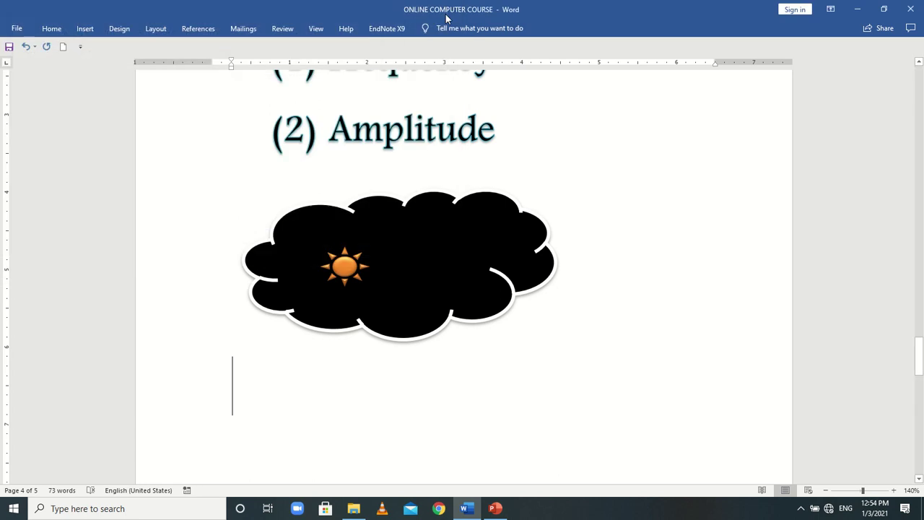
Insert a Hierarchy List SmartArt graphic at the text cursor below the cloud
click(91, 30)
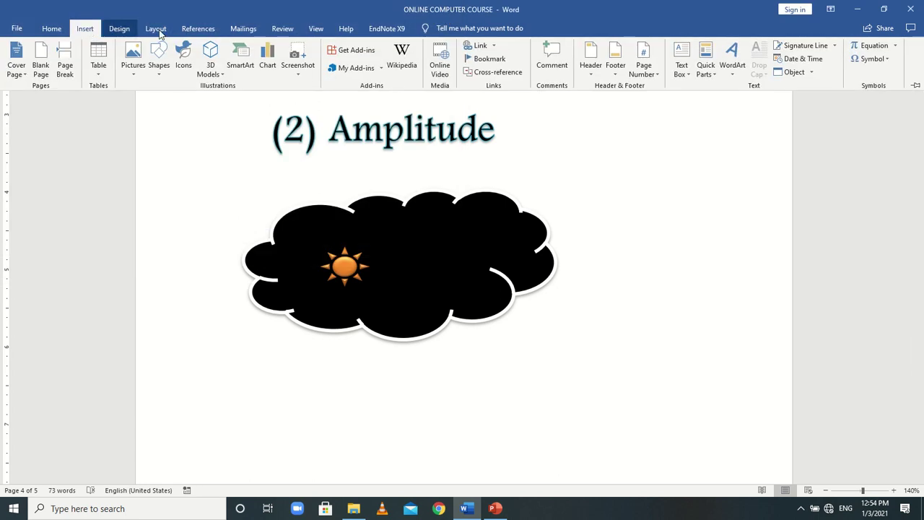
click(242, 65)
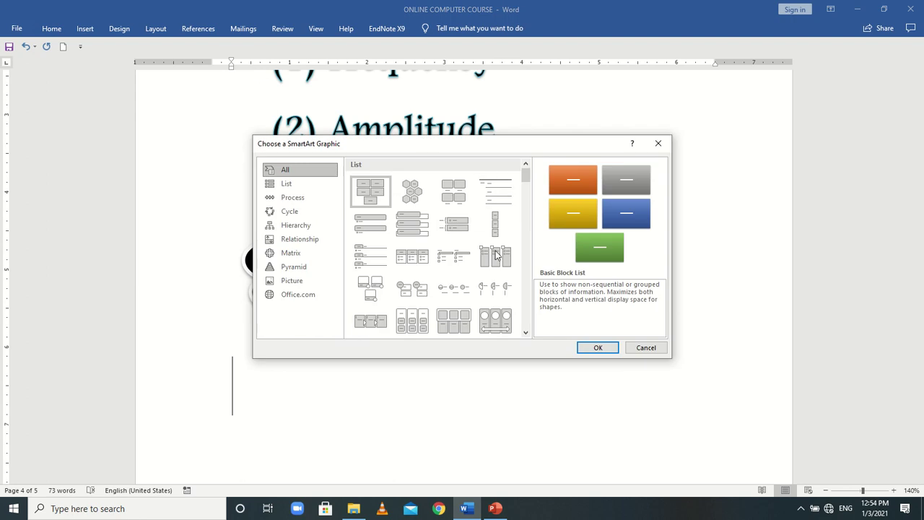
scroll(523, 287, down, 3)
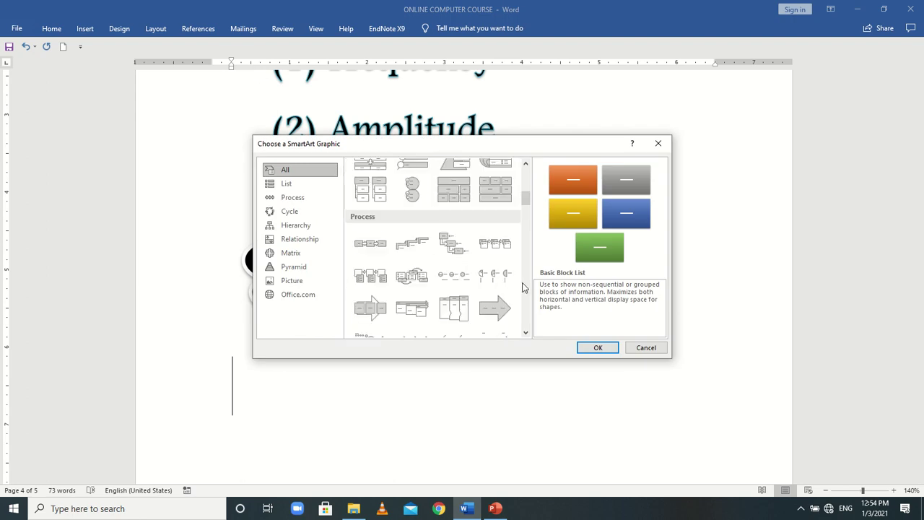
scroll(523, 287, down, 10)
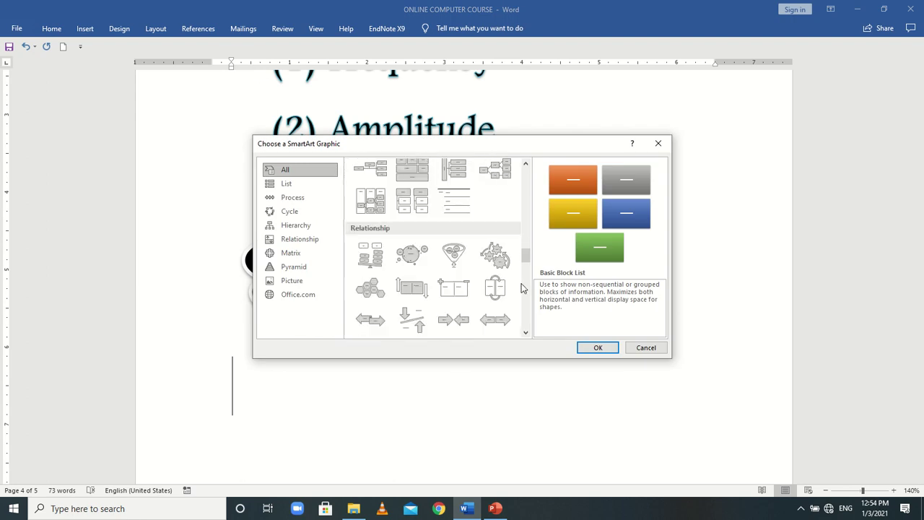
click(421, 208)
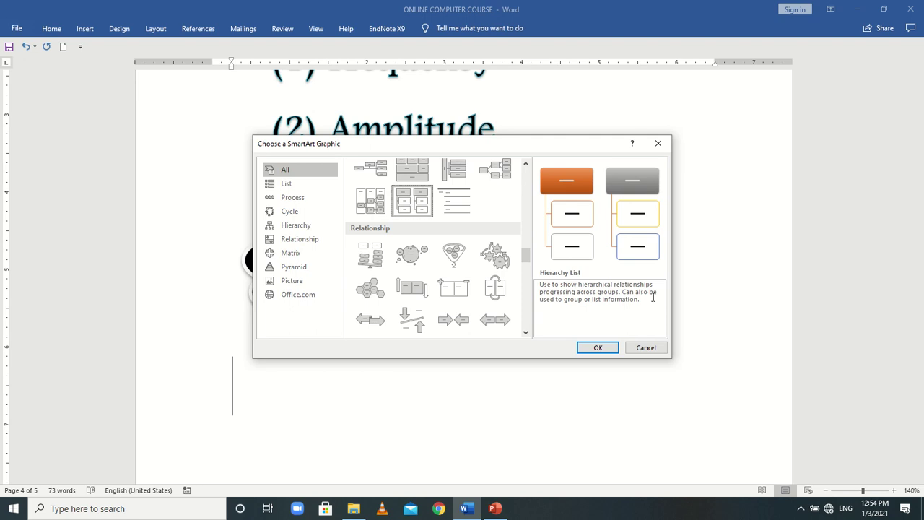
click(591, 348)
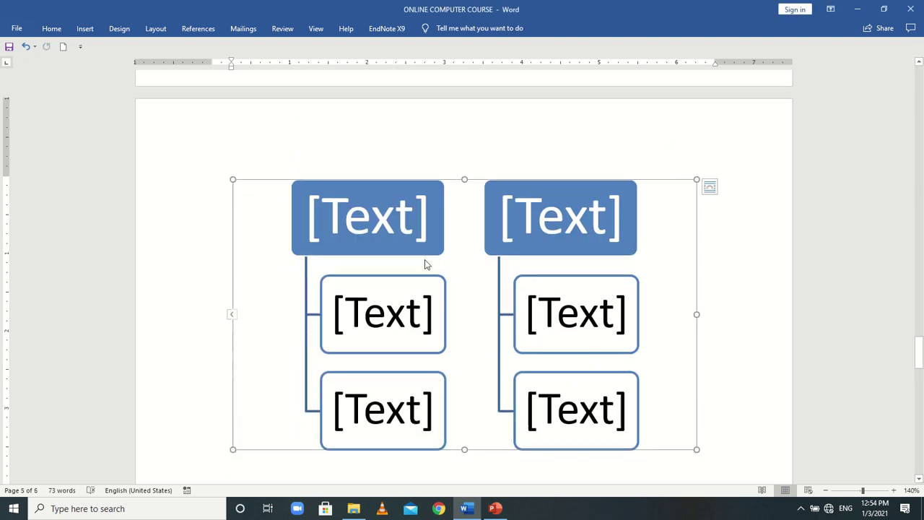
Fill the two blue heading boxes of the SmartArt hierarchy with a person's name each
click(411, 221)
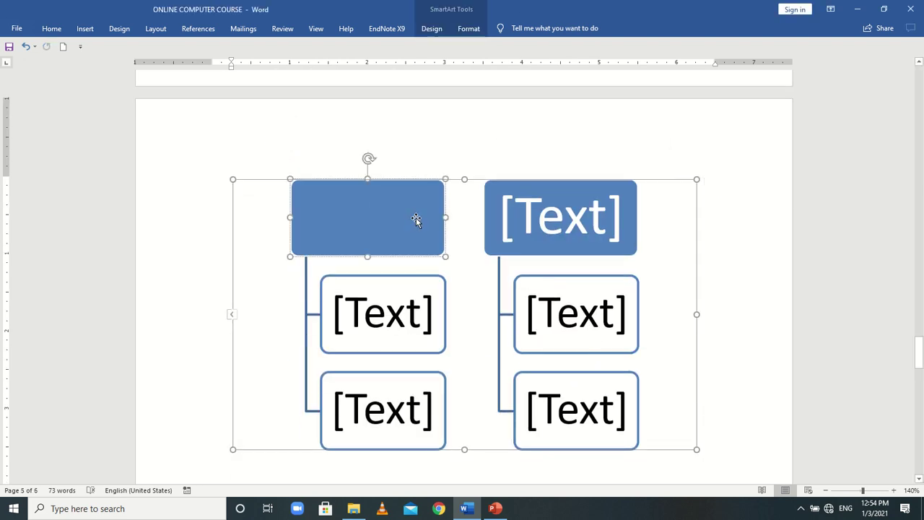
text(i)
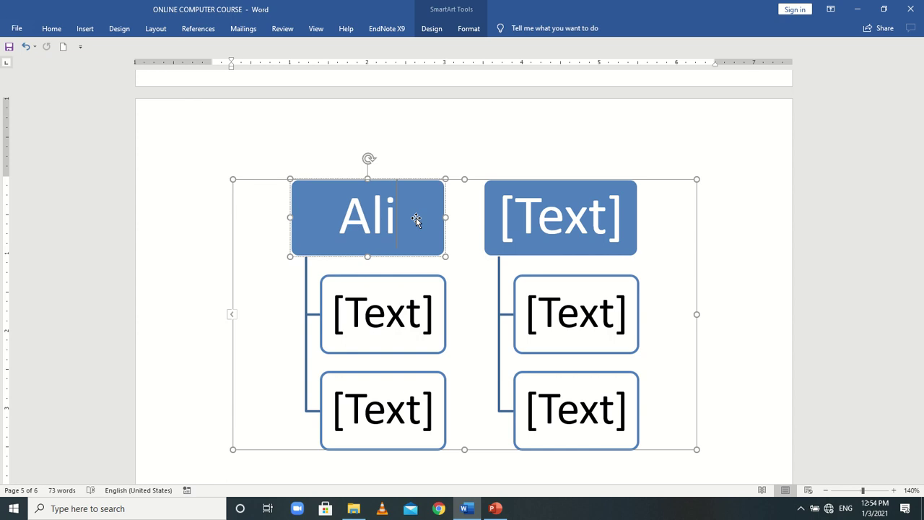
click(559, 220)
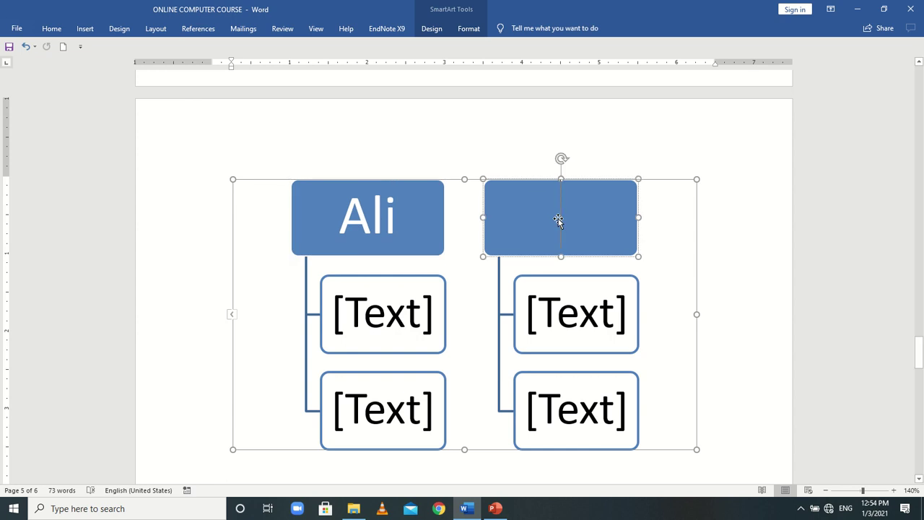
text(Haider)
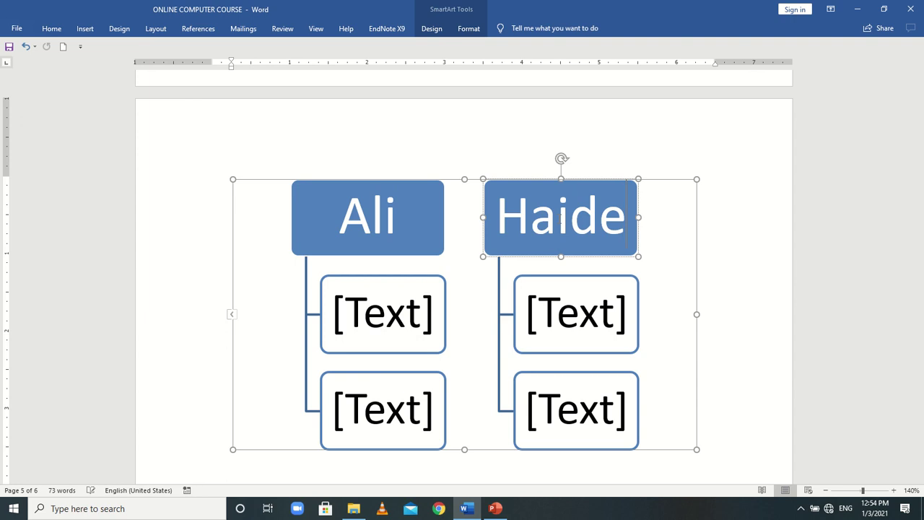
Fill the four white sub-boxes of the SmartArt hierarchy with a person's name each and deselect the graphic
click(428, 309)
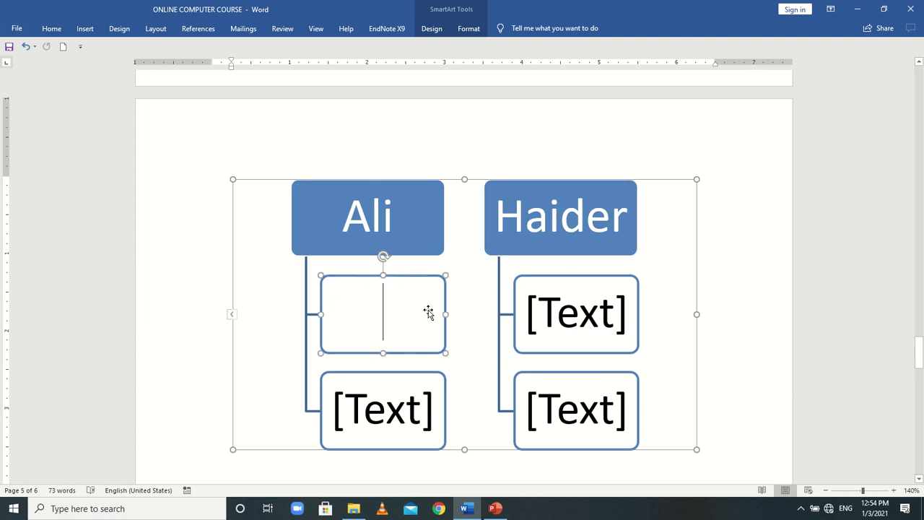
text(Zara)
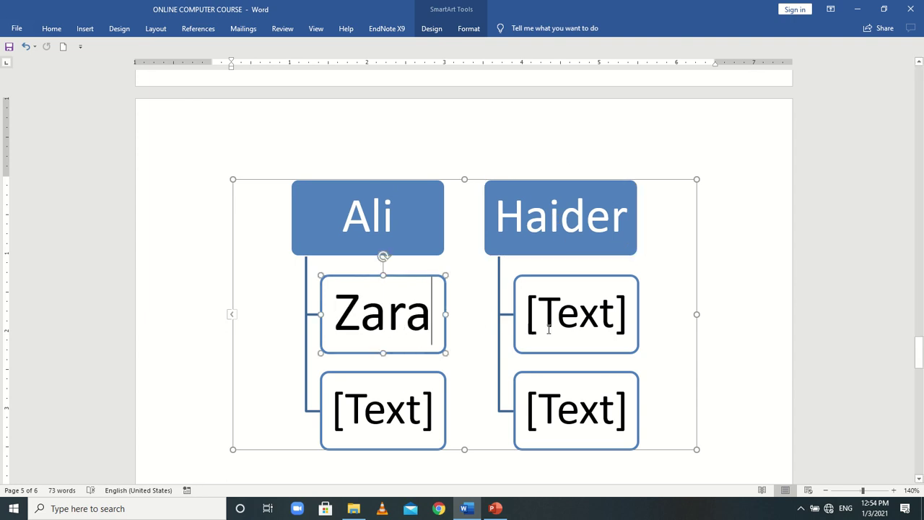
click(556, 327)
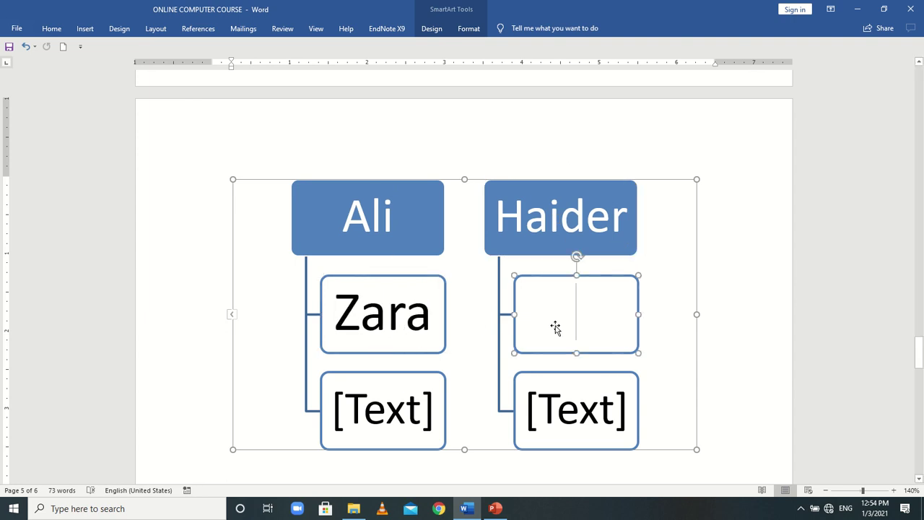
text(Syed)
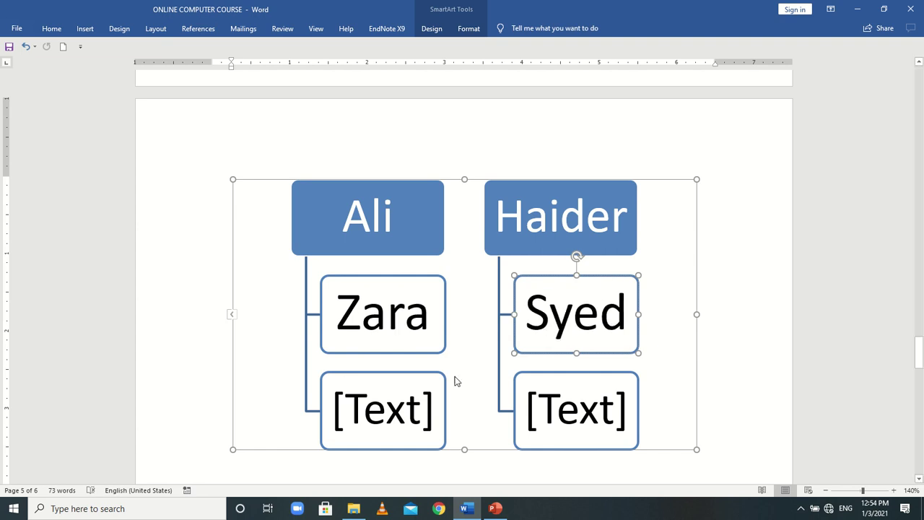
click(409, 415)
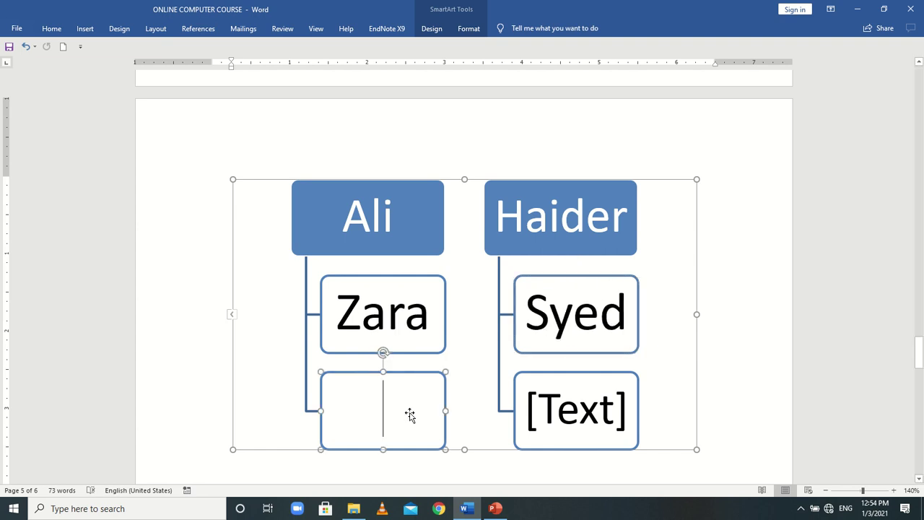
text(Farhan)
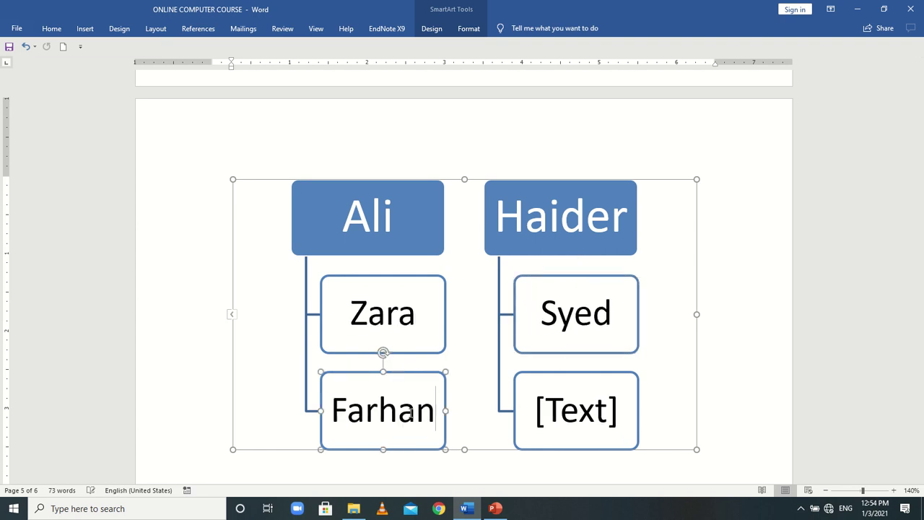
click(563, 420)
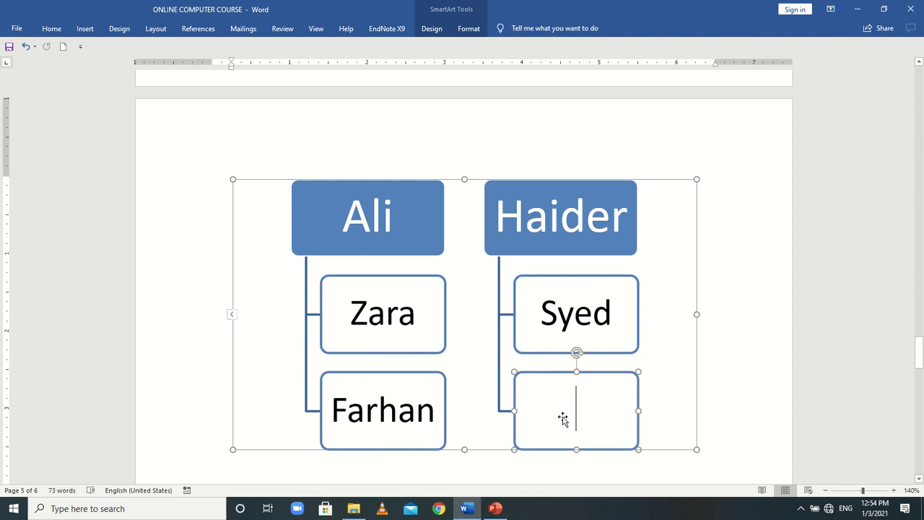
text(Zaryab)
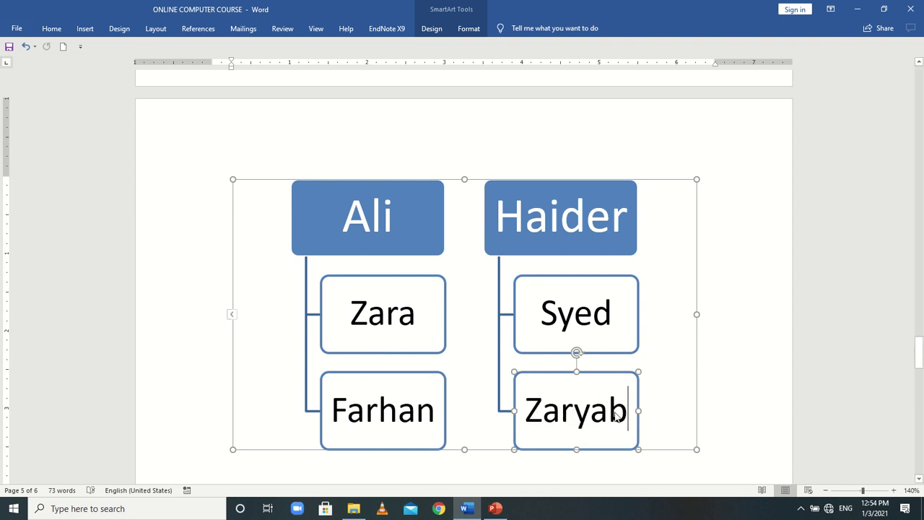
click(750, 382)
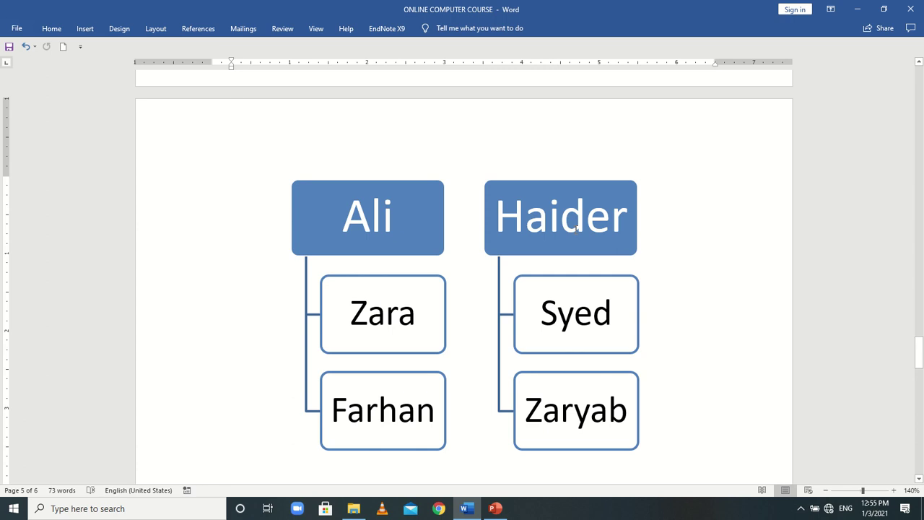
Insert the built-in Grid header with document title and date fields into the document
click(85, 28)
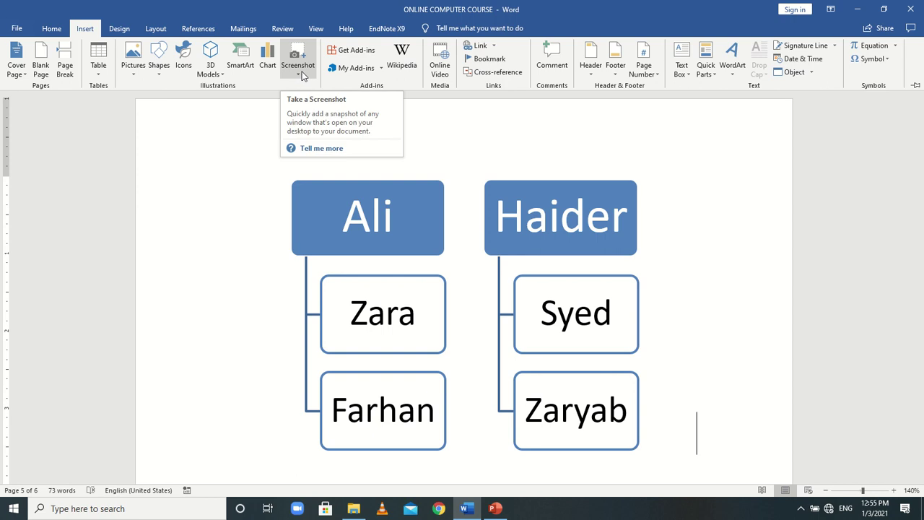
click(593, 72)
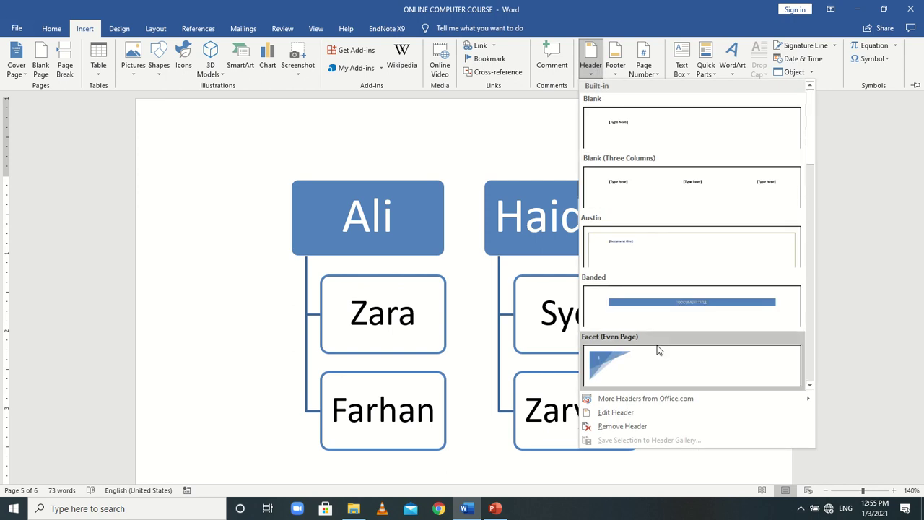
mouse_move(811, 165)
mouse_down()
mouse_move(806, 390)
mouse_move(805, 161)
mouse_up()
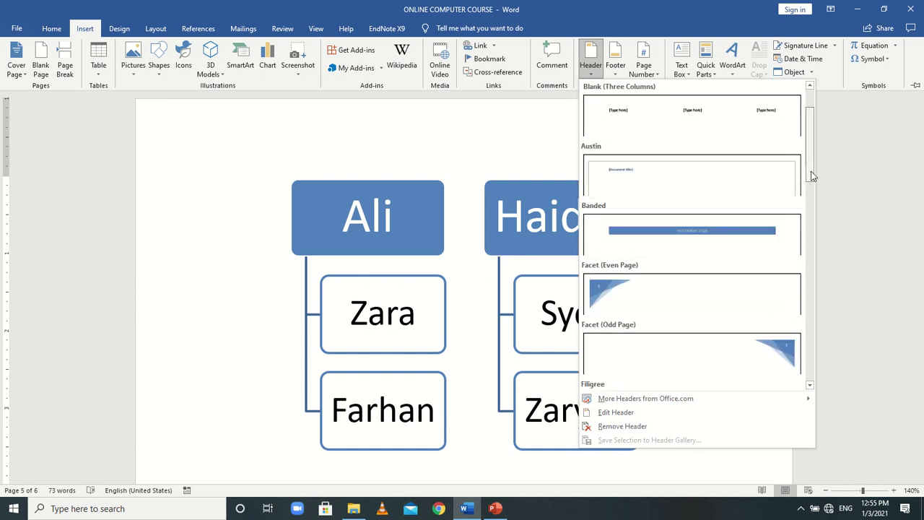
drag(811, 176, 815, 231)
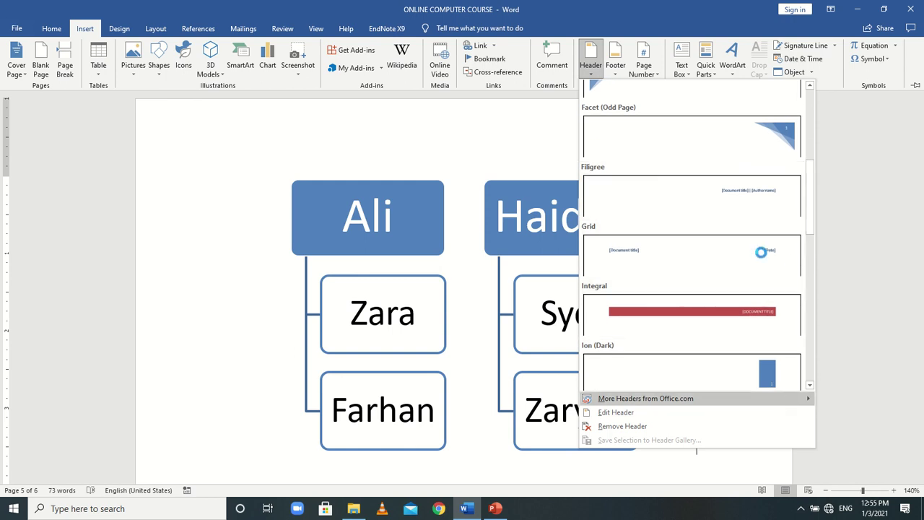
click(726, 262)
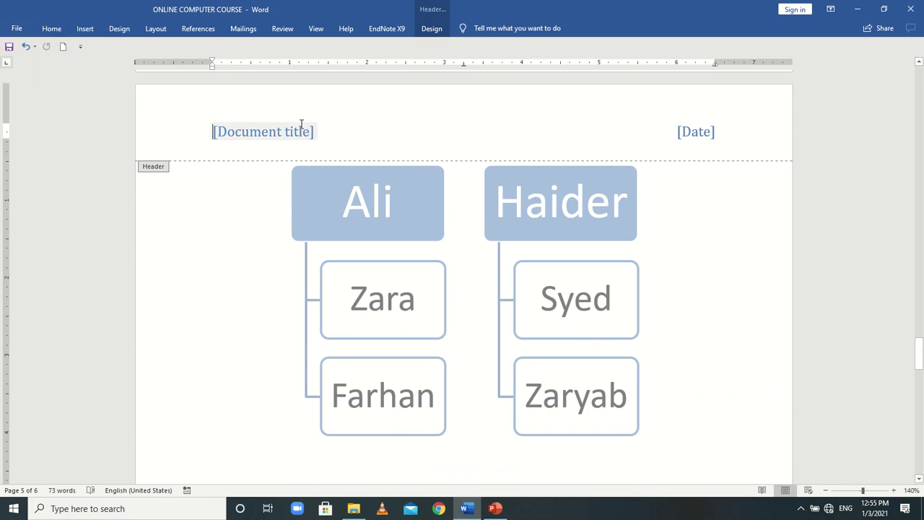
text(Ass)
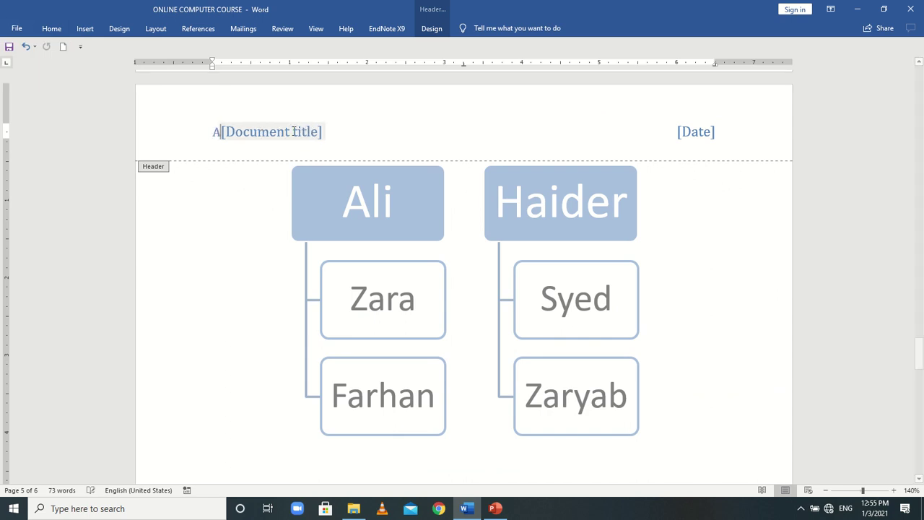
key(BackSpace)
key(BackSpace)
key(BackSpace)
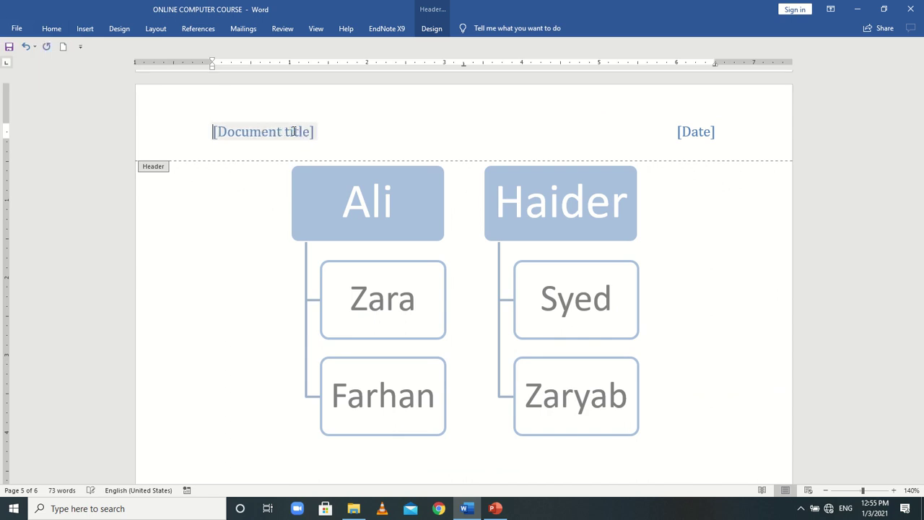
Set the header's title field to "Assignment 1" and enter a person's name in its date field
click(286, 135)
text(Ass)
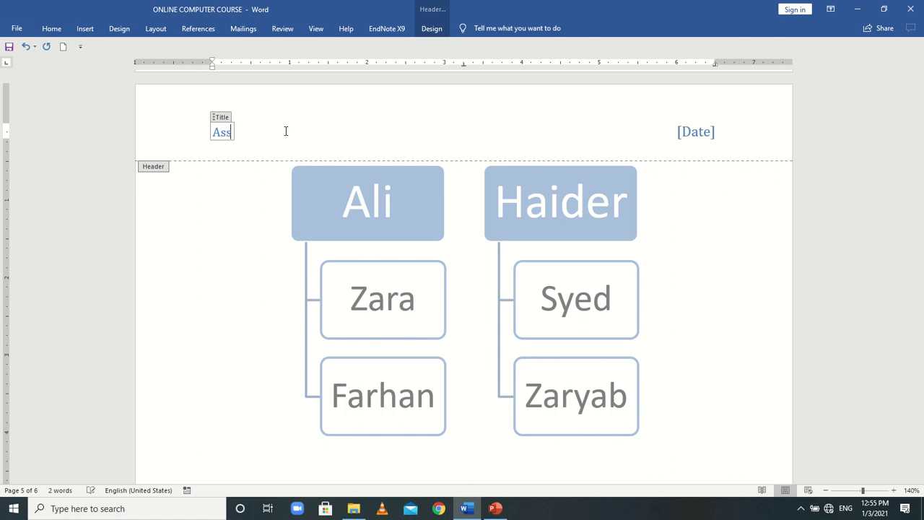
text(ignment 1)
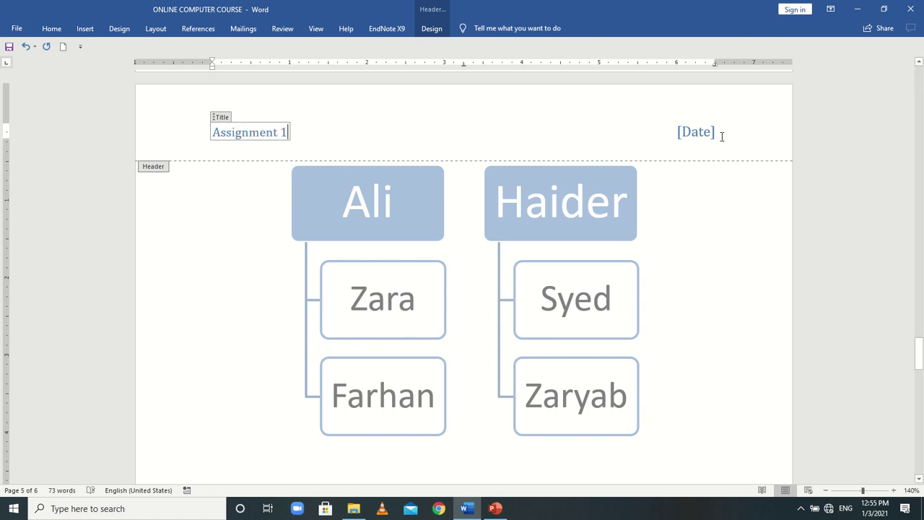
click(698, 133)
text(Arfat)
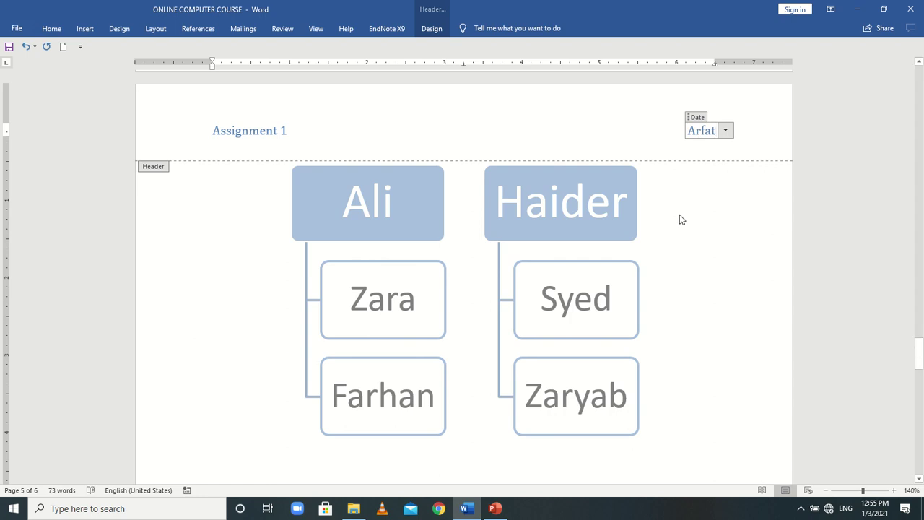
Insert the built-in Retrospect footer with its blue bar, author field and page number
click(82, 29)
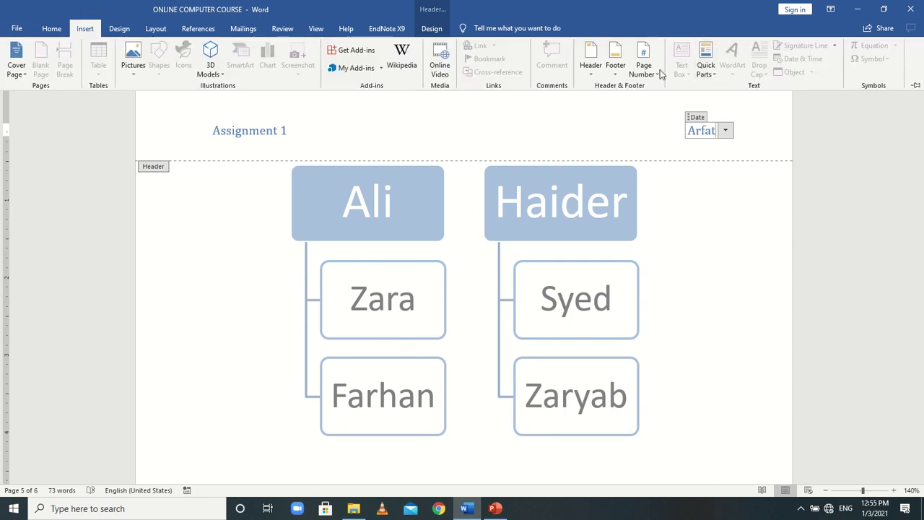
click(615, 63)
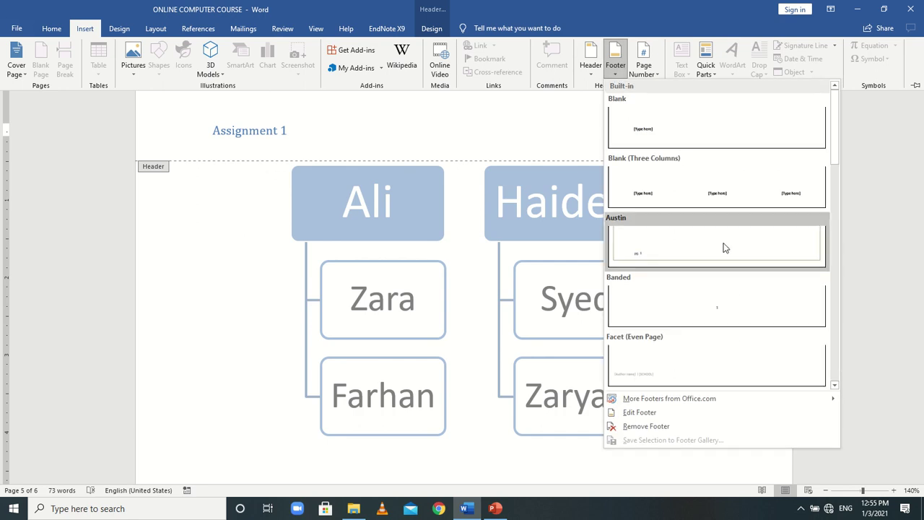
drag(836, 144, 831, 273)
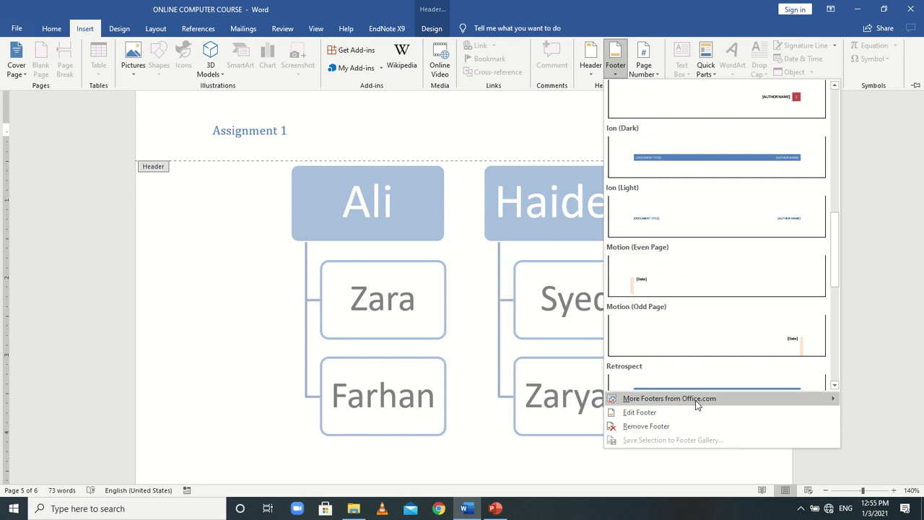
click(712, 376)
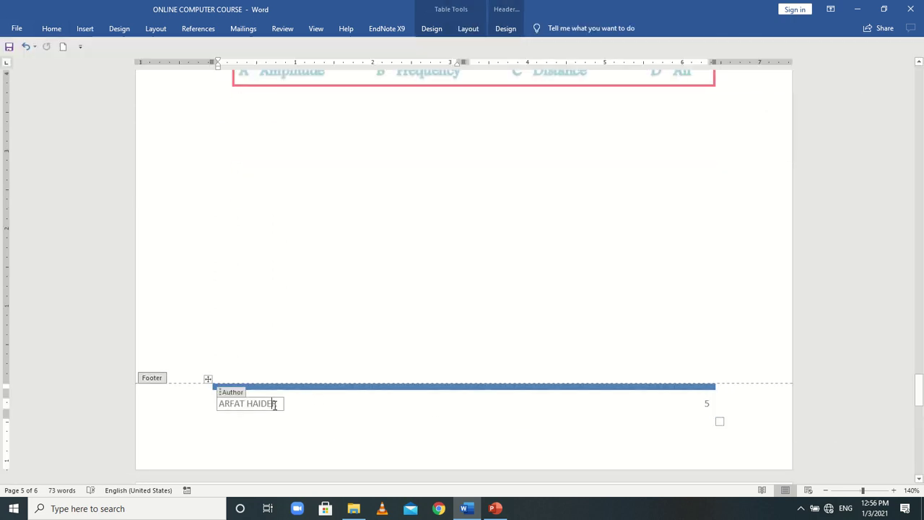
Replace the author's name in the footer with "THE AMBITIOUS ACADEMY"
key(BackSpace)
key(BackSpace)
key(BackSpace)
key(BackSpace)
key(BackSpace)
key(BackSpace)
key(BackSpace)
key(BackSpace)
key(BackSpace)
key(BackSpace)
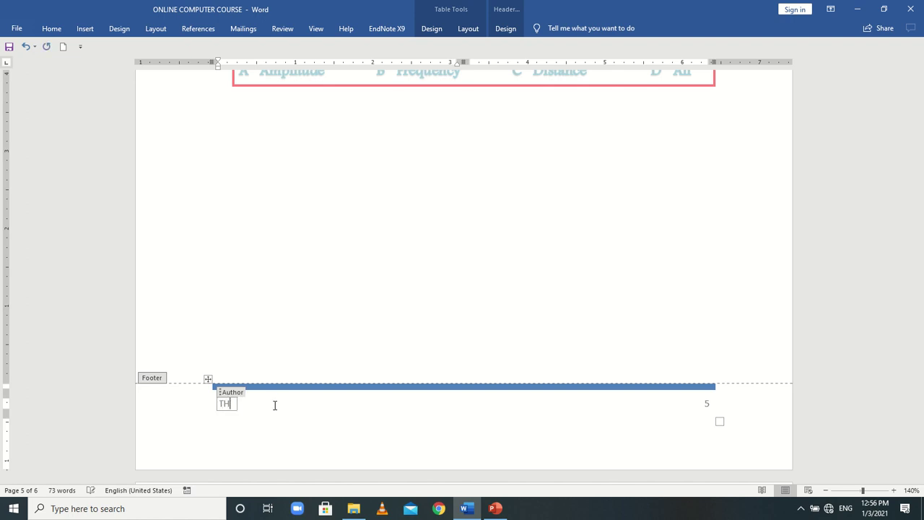
text(THE ANBITIOUS ACADEMY)
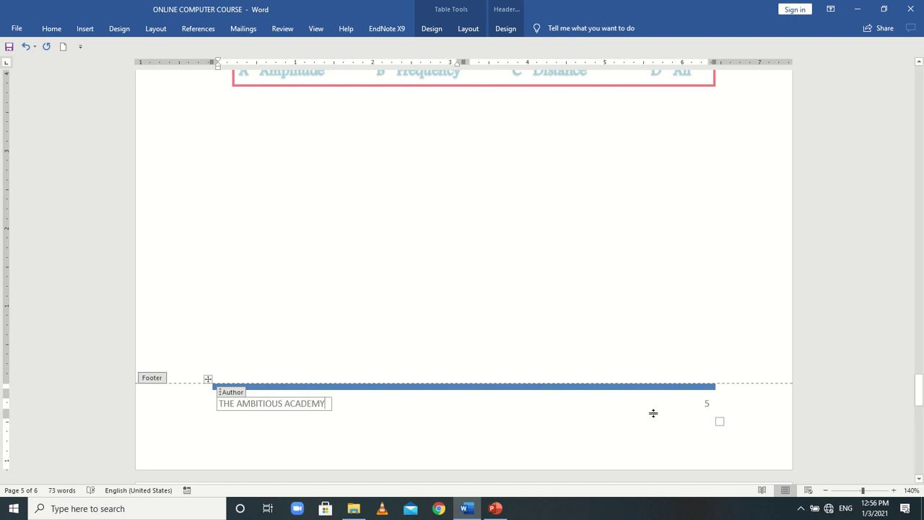
Insert a Thick Line page number at the bottom of the page and add "(Computer Course)" after the number
click(48, 29)
click(84, 29)
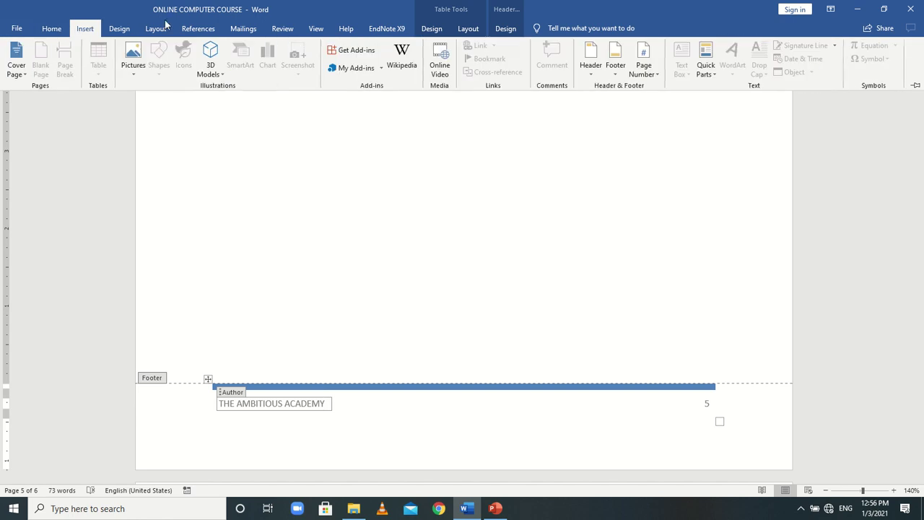
click(644, 59)
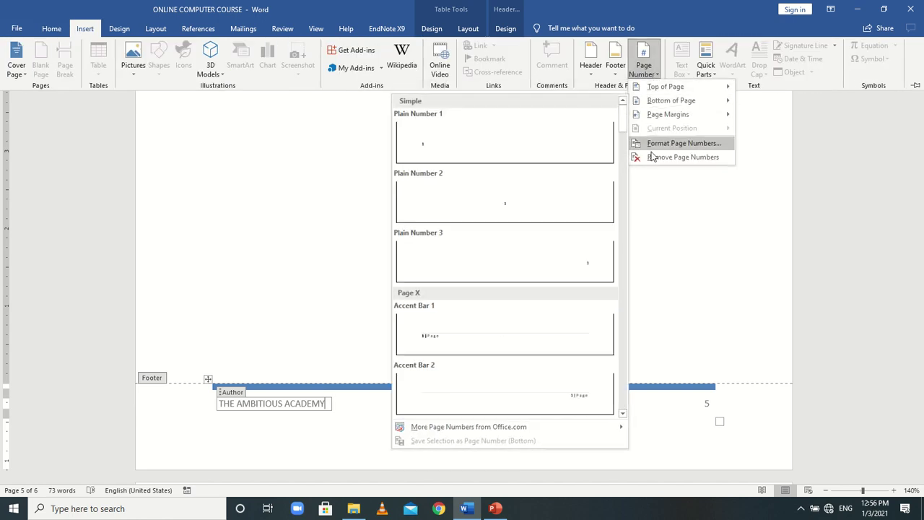
drag(622, 118, 619, 239)
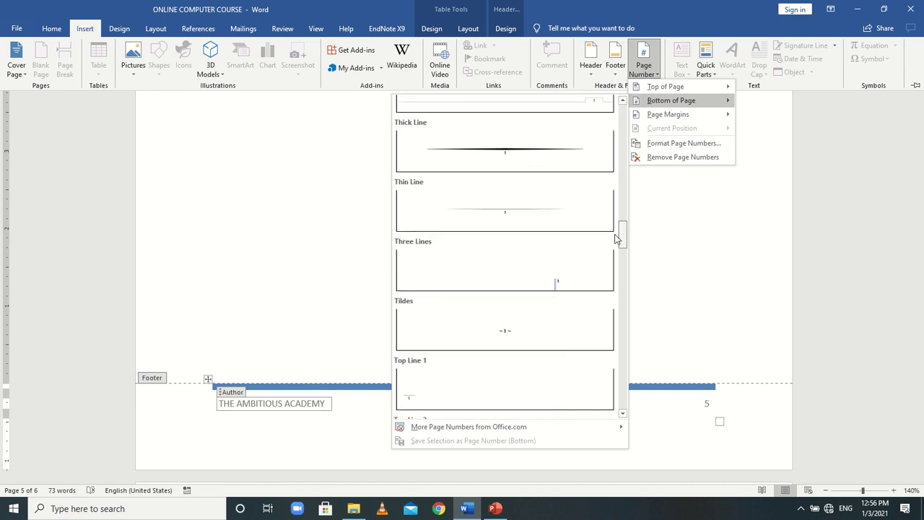
click(523, 155)
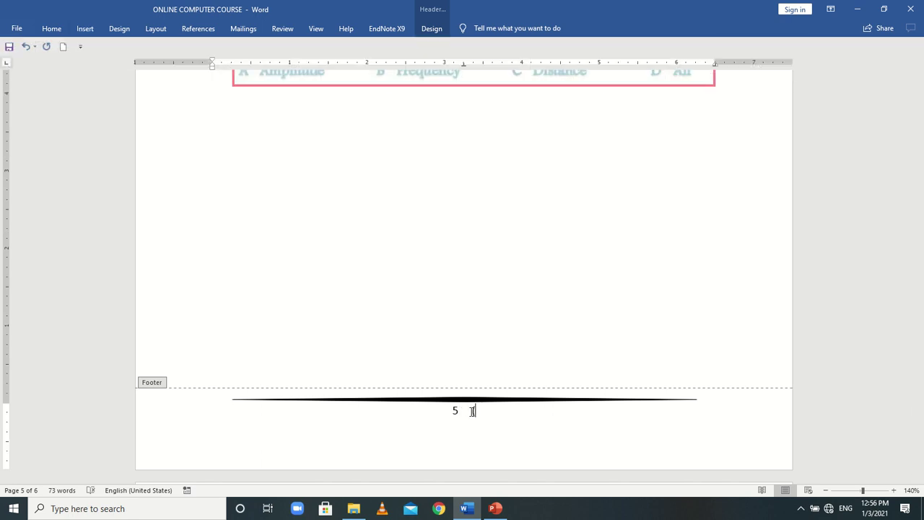
text((Computer Course))
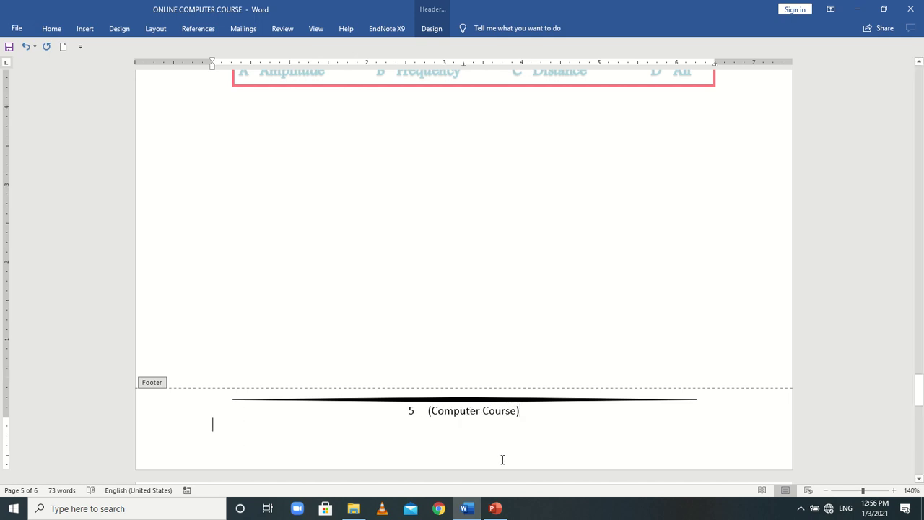
Add page numbers in the page margin with the Border, Right style and check them on an earlier page
click(84, 28)
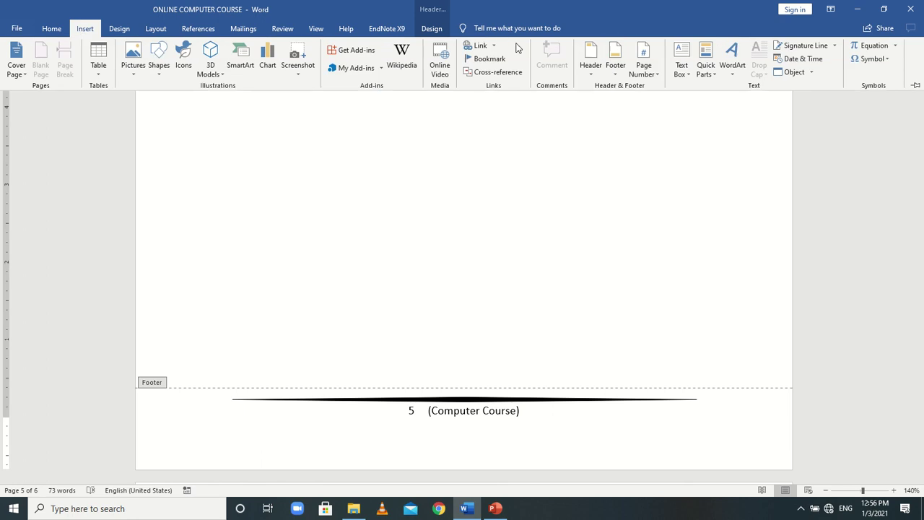
click(659, 78)
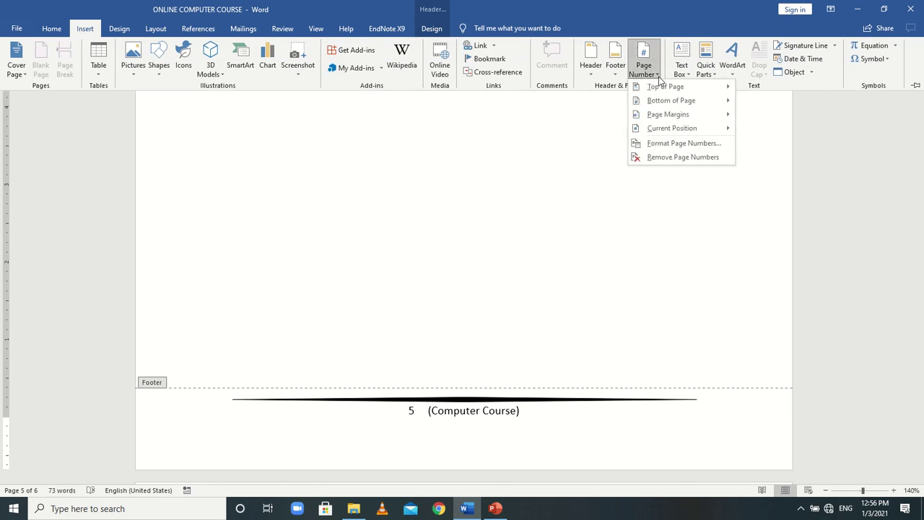
mouse_move(691, 116)
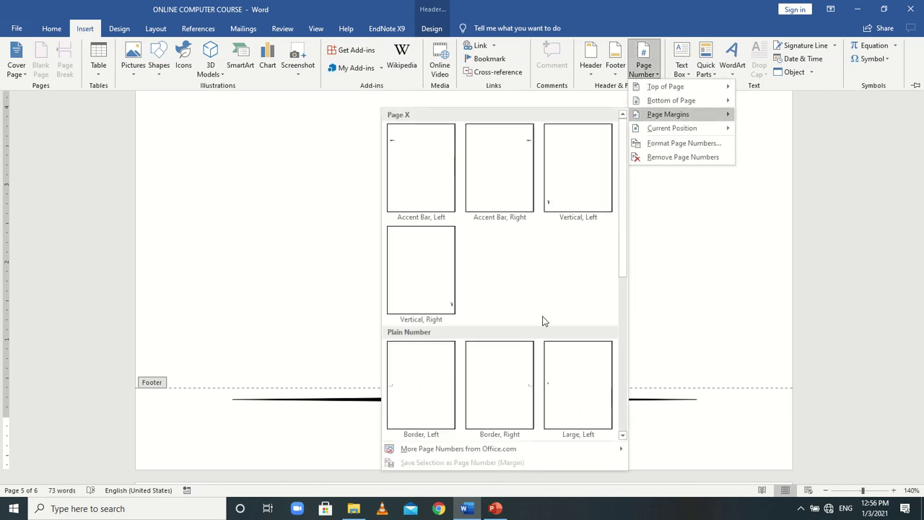
click(499, 367)
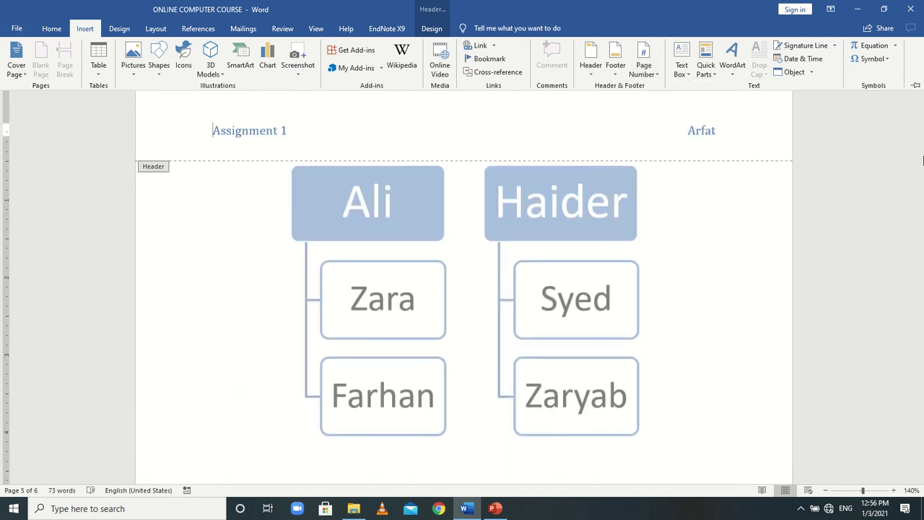
click(923, 160)
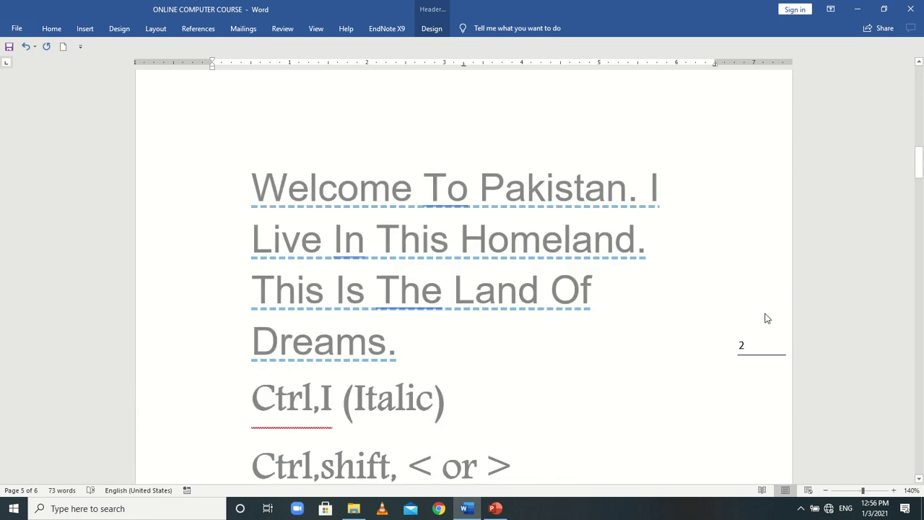
Insert WordArt in the black style with a turquoise shadow and place it below the SmartArt hierarchy on page 5
drag(918, 165, 899, 302)
scroll(899, 302, up, 1)
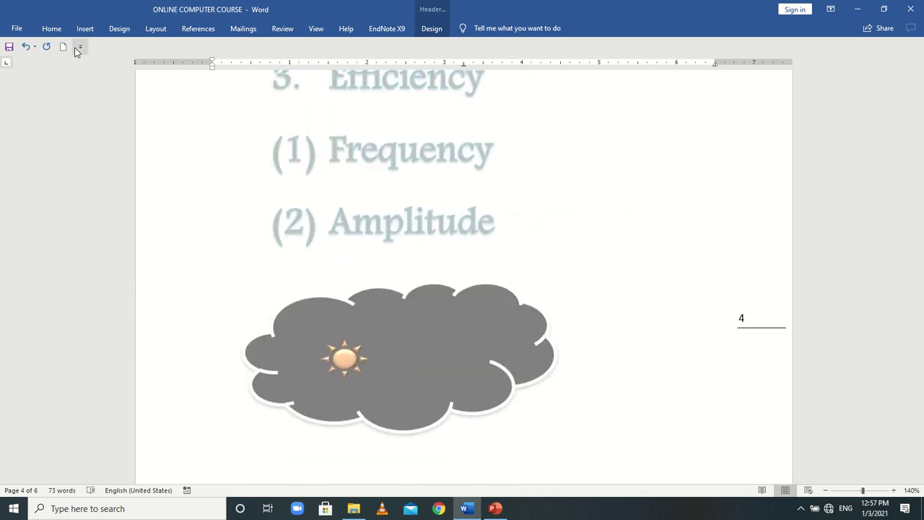
click(52, 30)
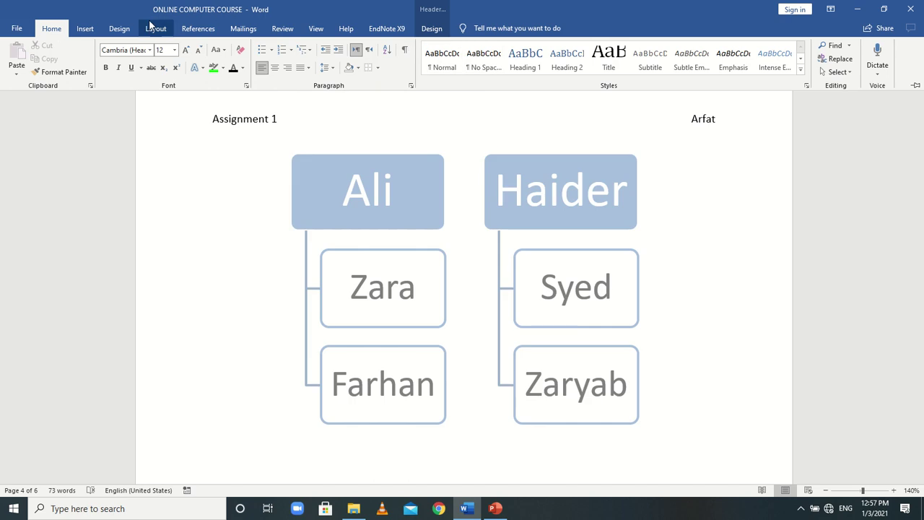
click(85, 28)
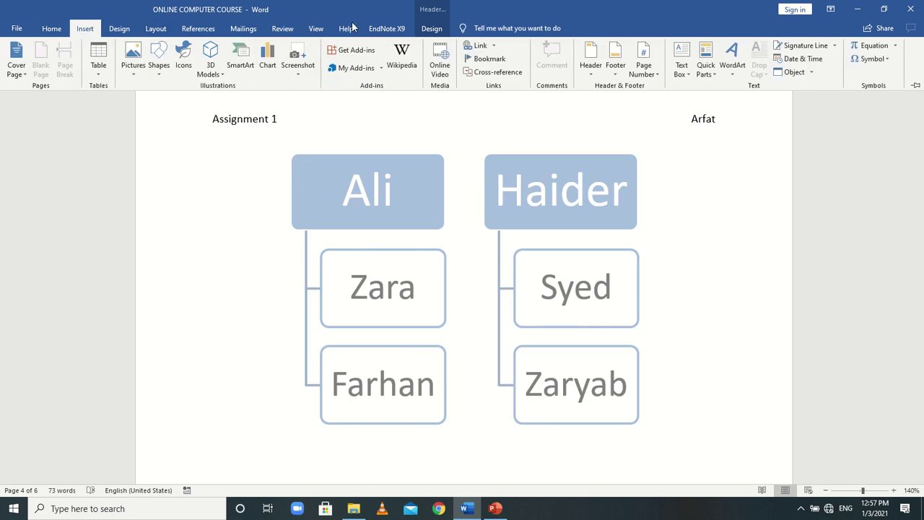
click(596, 73)
click(597, 75)
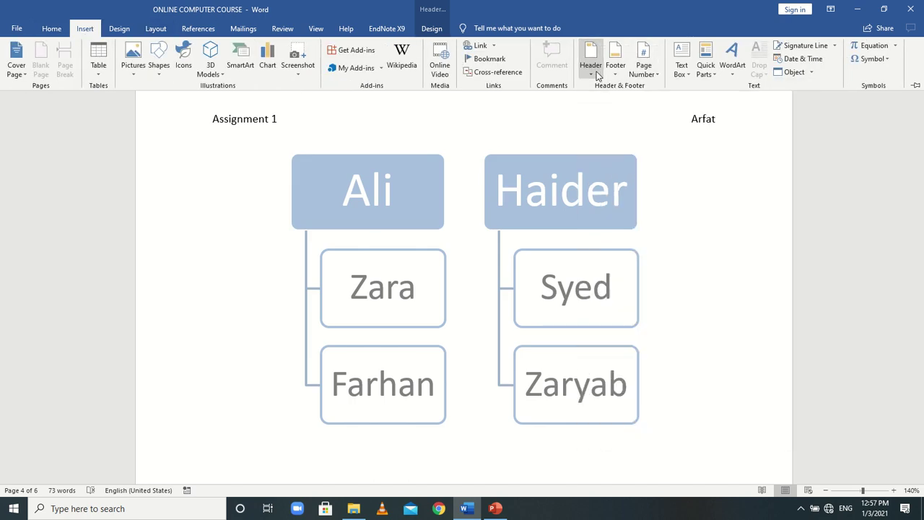
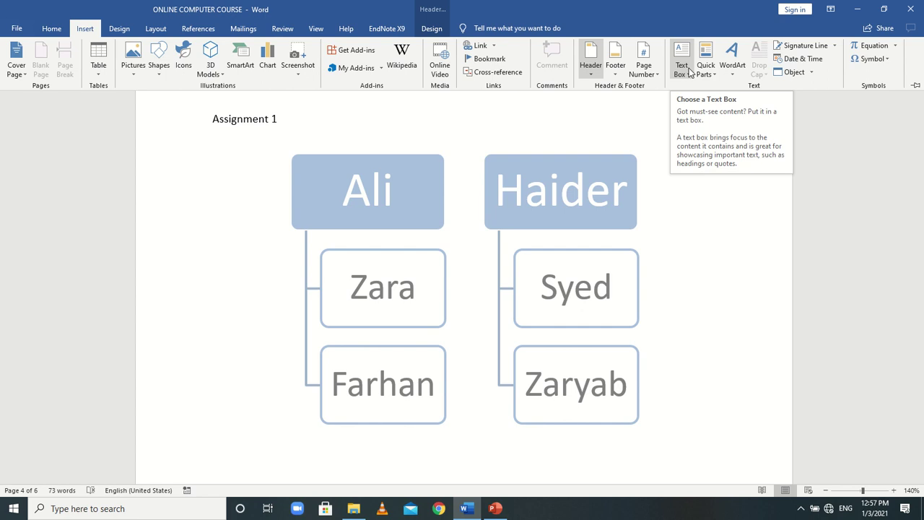
click(733, 72)
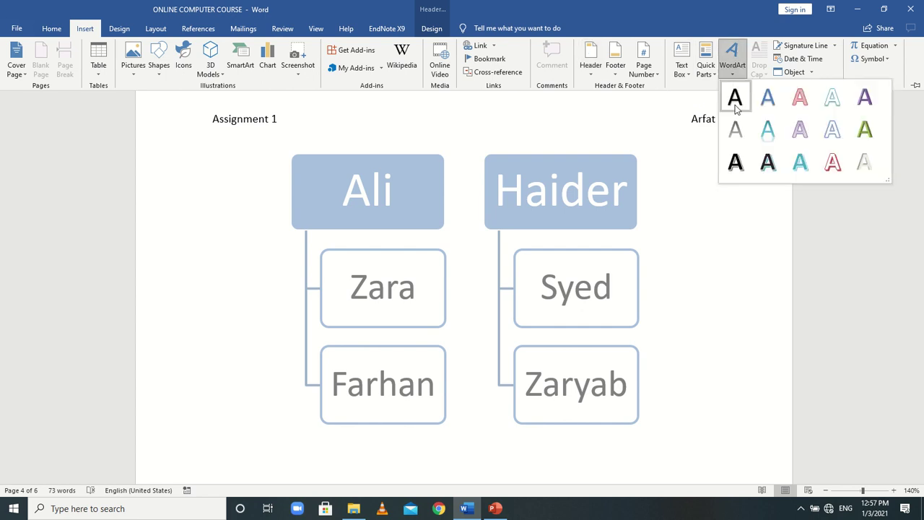
click(761, 163)
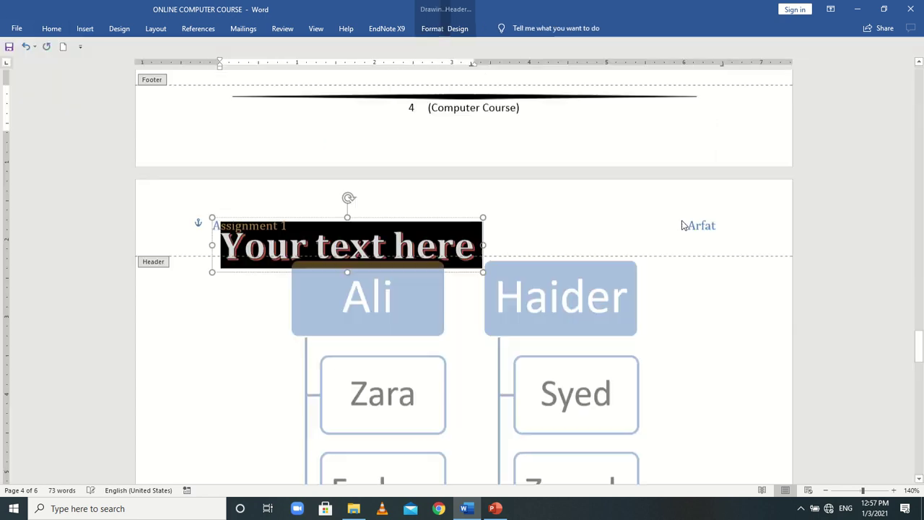
drag(327, 80, 446, 423)
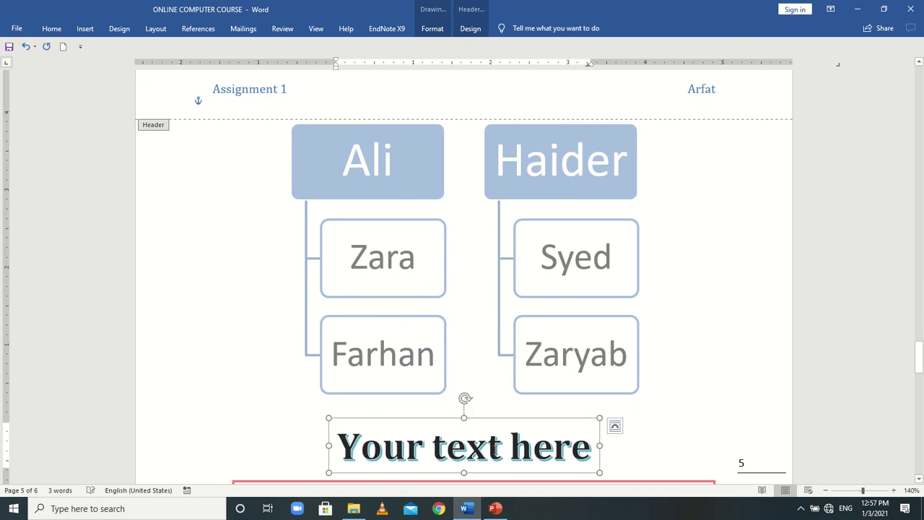
Replace the WordArt placeholder text with "DREAM BIG!!!"
drag(596, 448, 364, 449)
text(D)
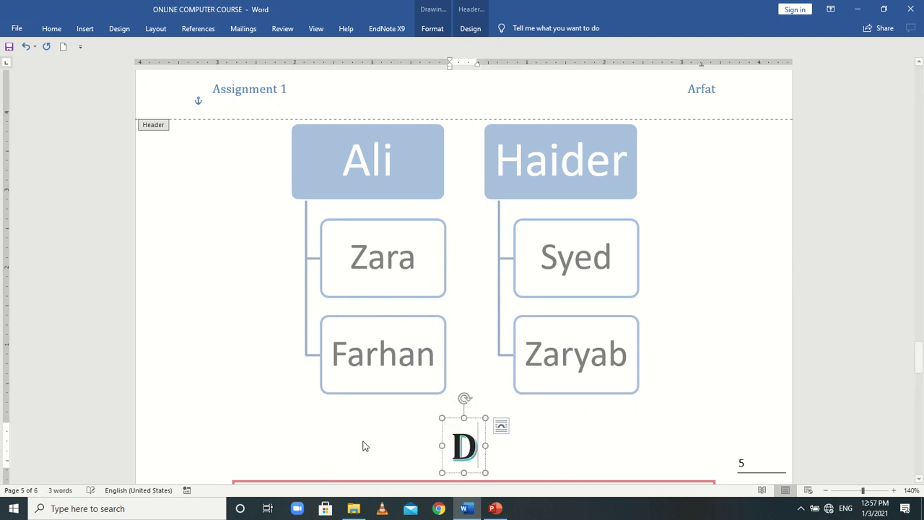
text(REAM BIG)
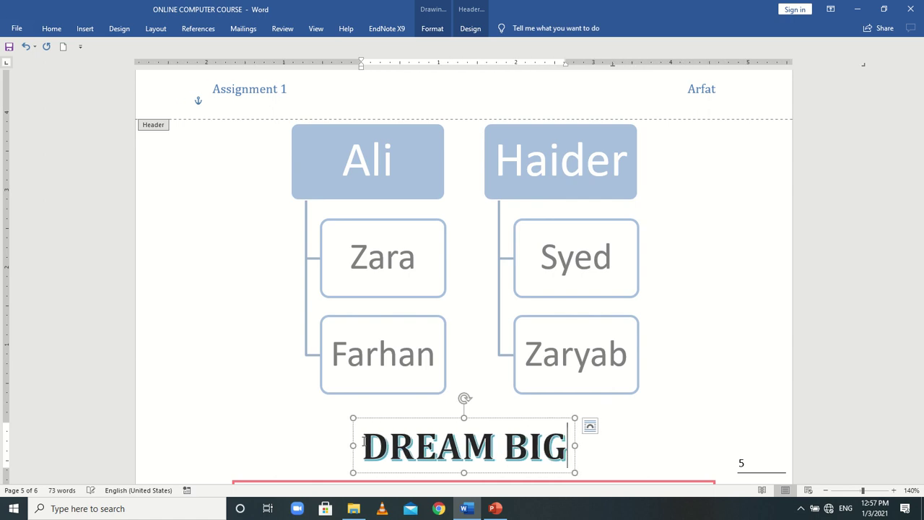
text(!!!)
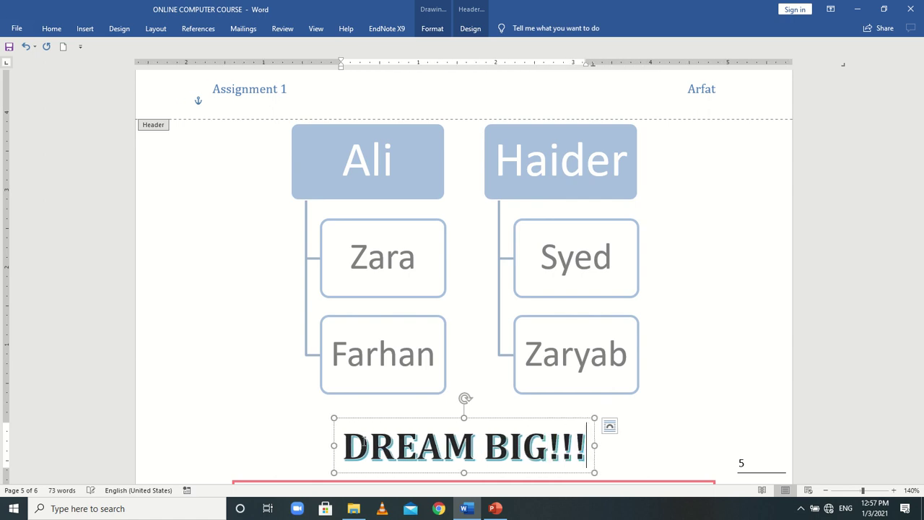
Enlarge all of the "DREAM BIG!!!" WordArt text to 100 pt
scroll(627, 344, down, 3)
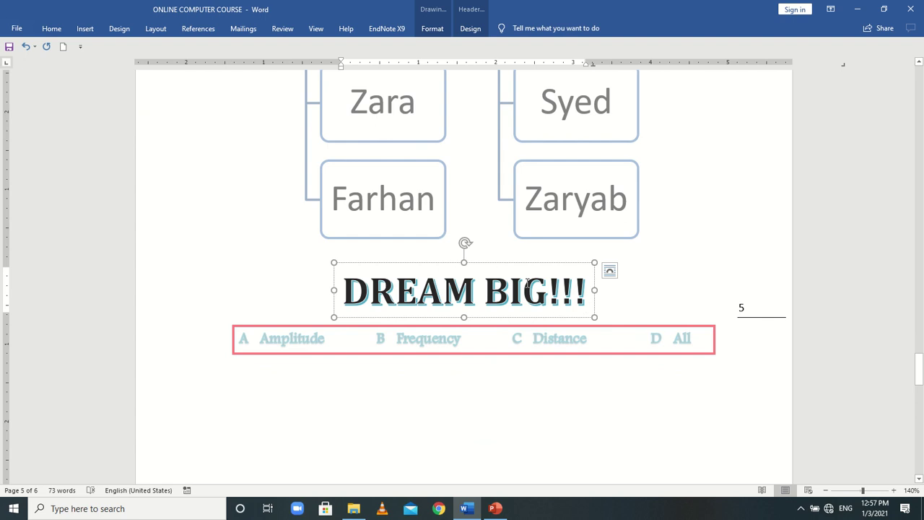
key(ctrl+a)
key(ctrl+shift+period)
key(ctrl+shift+period)
key(ctrl+shift+period)
key(ctrl+shift+period)
key(ctrl+shift+period)
key(ctrl+shift+period)
key(ctrl+shift+period)
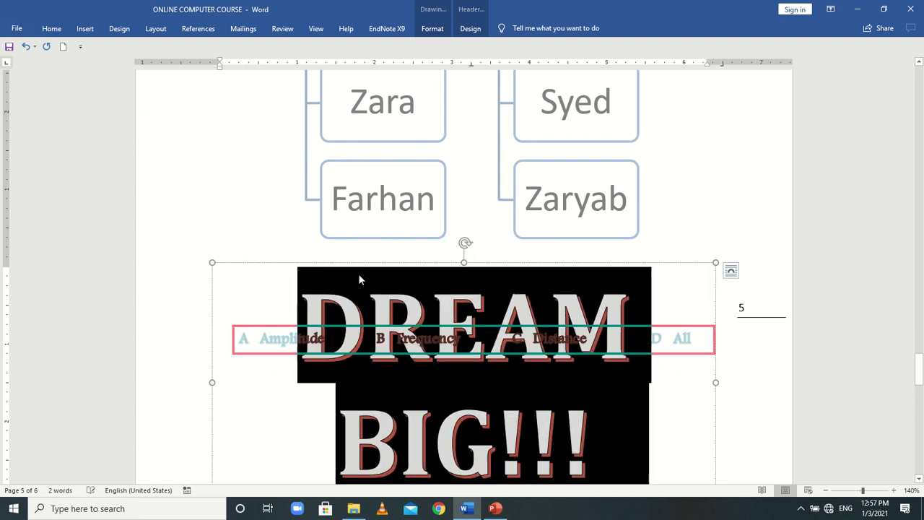
Move the enlarged WordArt down the page to sit below the red-bordered row of answer options
click(249, 327)
click(250, 327)
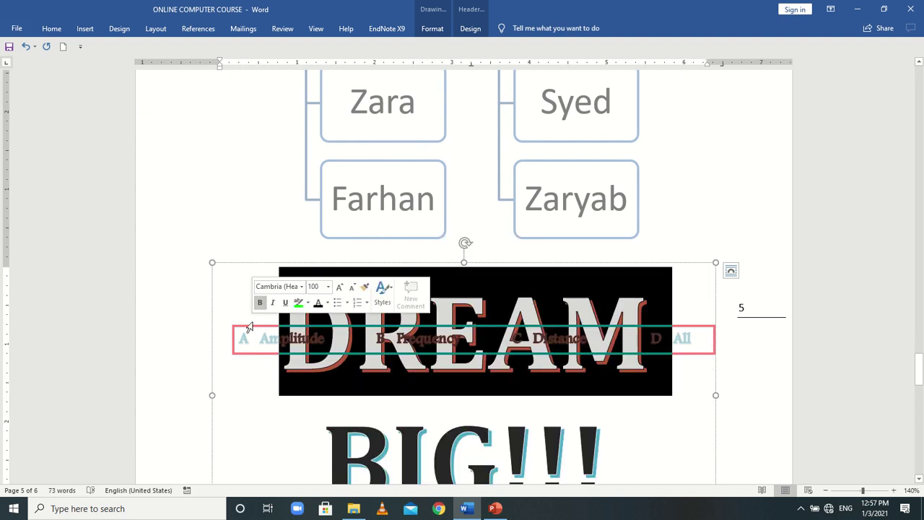
drag(213, 268, 220, 409)
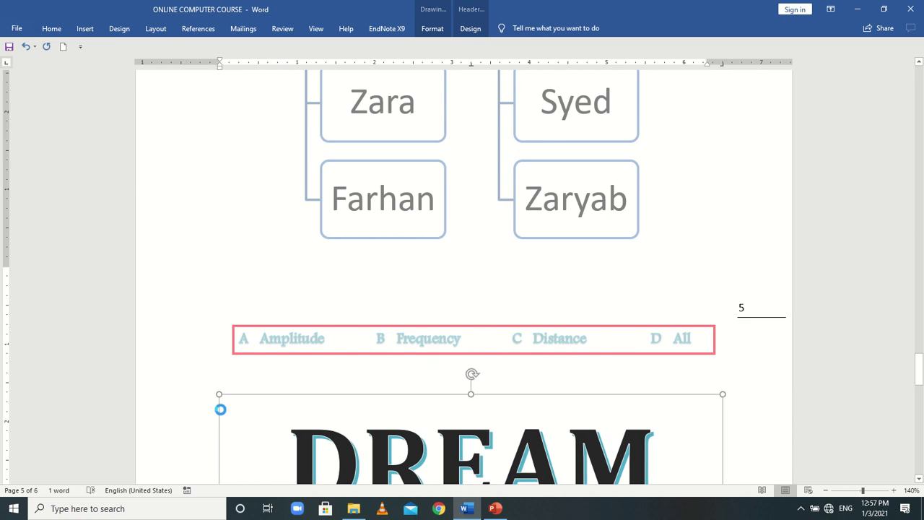
scroll(469, 289, down, 4)
Try the turquoise WordArt style on the whole "DREAM BIG!!!" text and undo the insertion
click(593, 246)
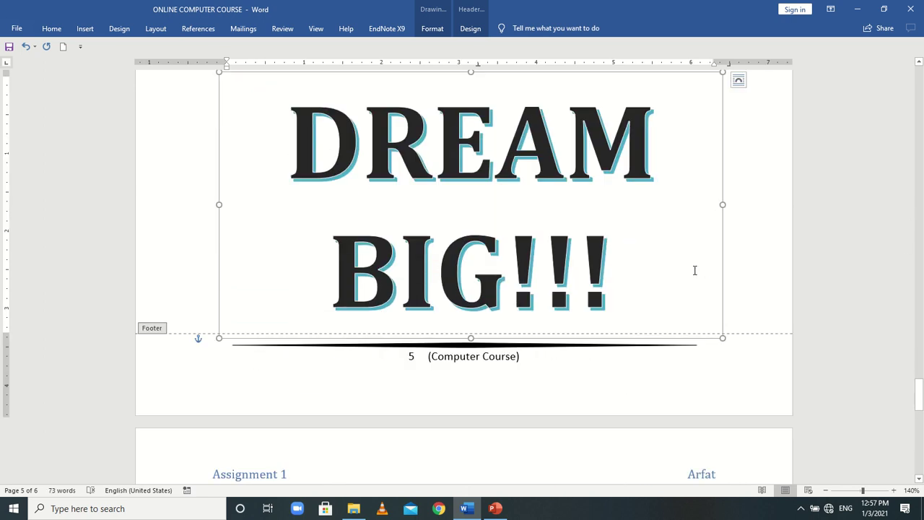
drag(409, 220, 306, 164)
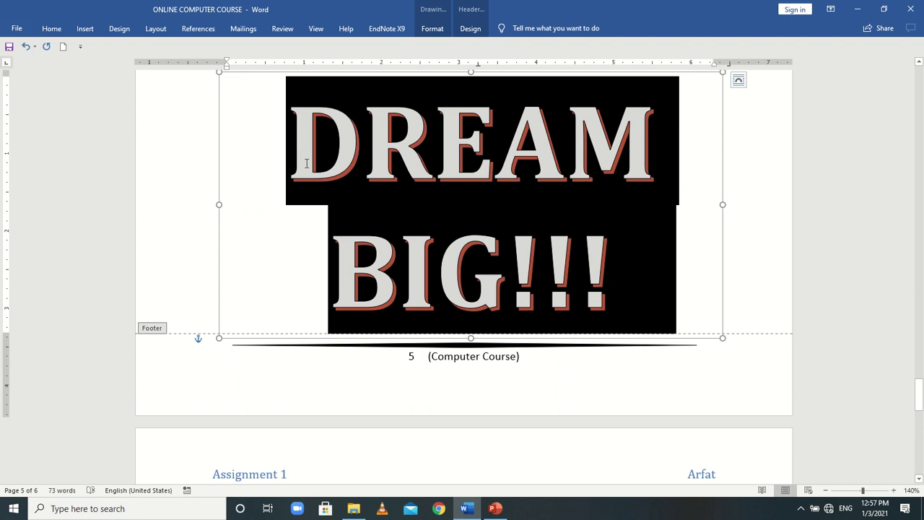
click(85, 30)
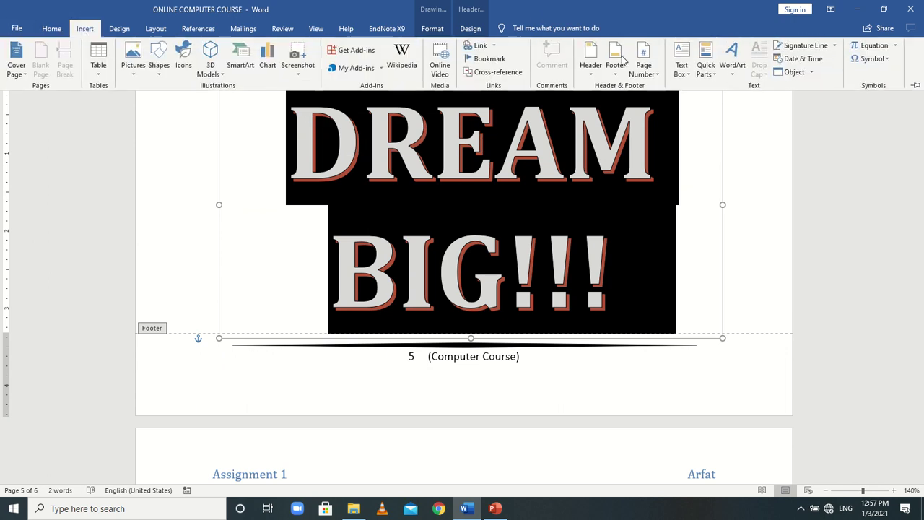
click(733, 58)
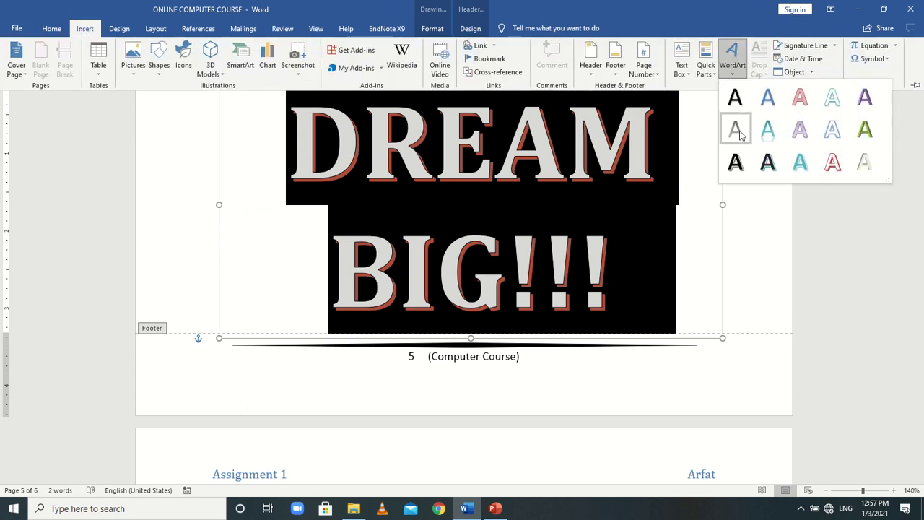
click(800, 164)
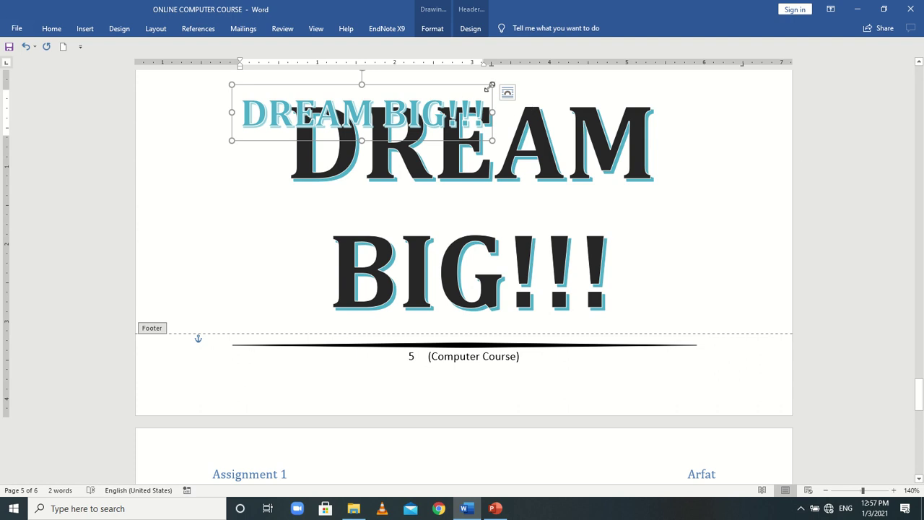
key(ctrl+z)
key(ctrl+z)
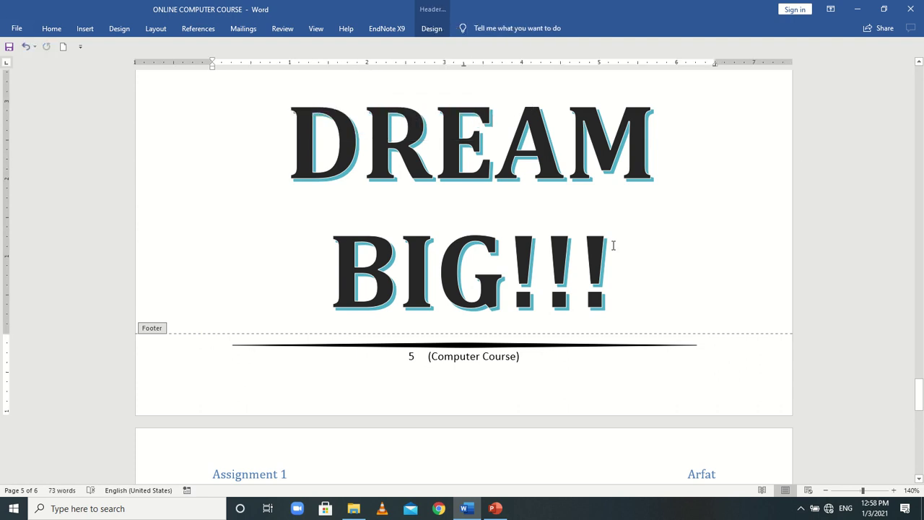
Delete the "DREAM BIG!!!" WordArt box on the last page
click(613, 246)
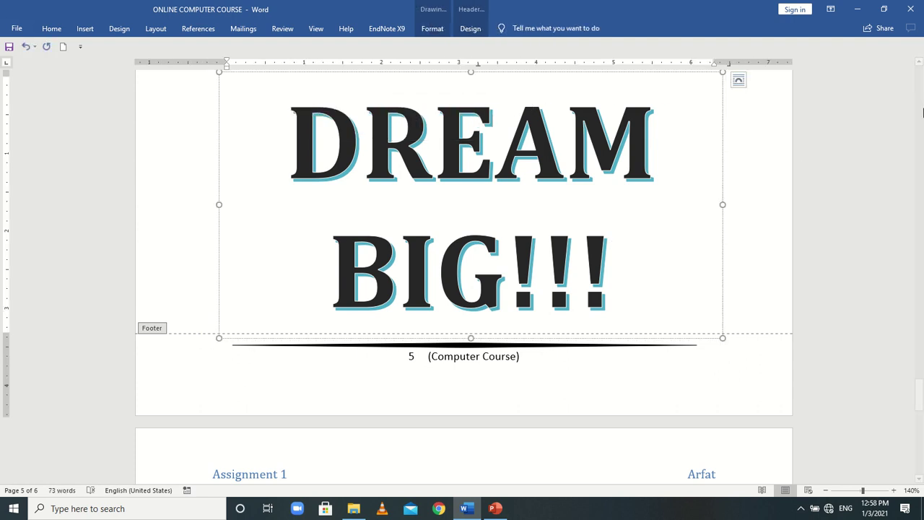
click(86, 28)
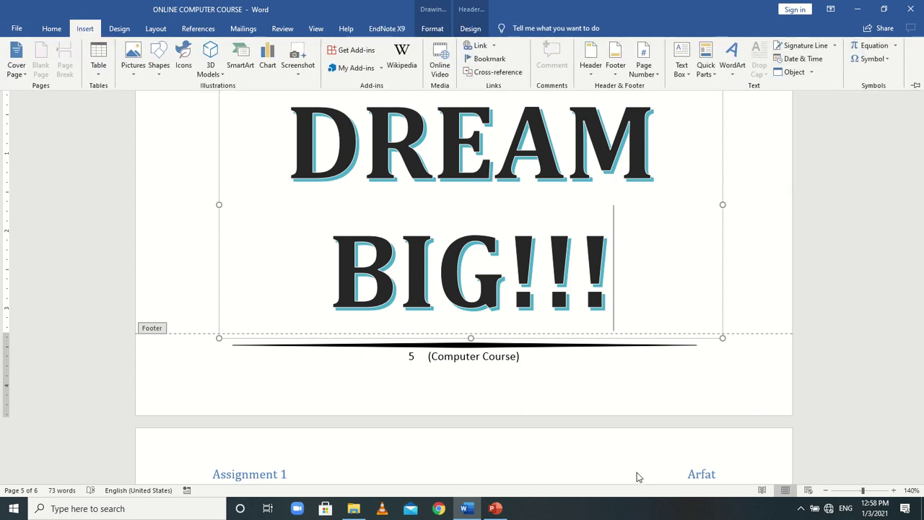
drag(920, 396, 919, 468)
click(573, 442)
click(633, 349)
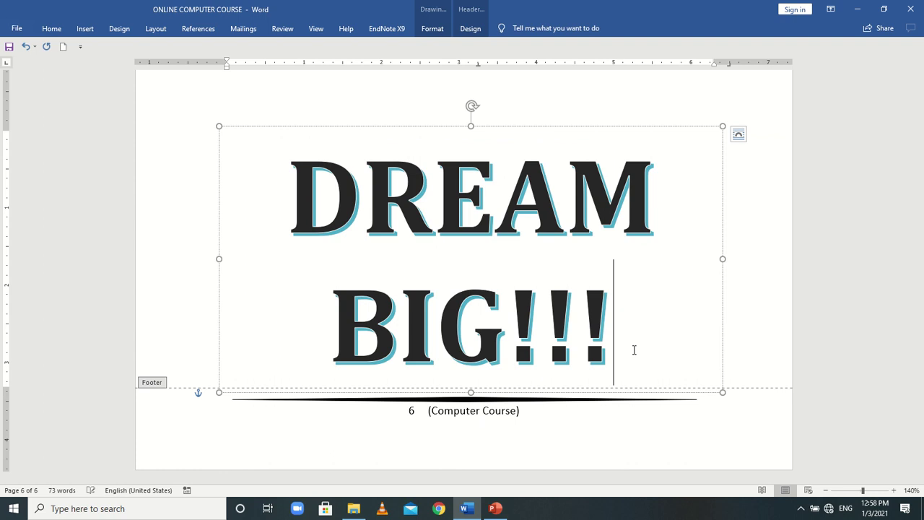
key(BackSpace)
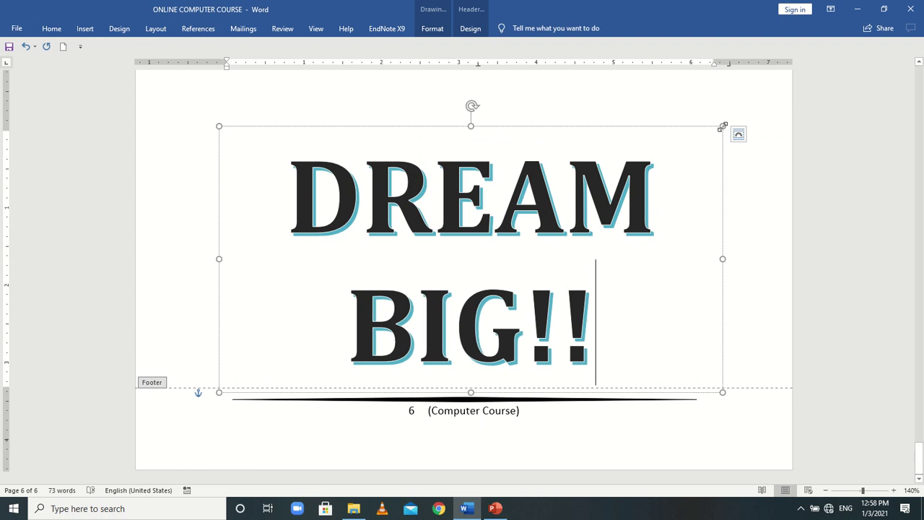
drag(722, 127, 713, 137)
key(Delete)
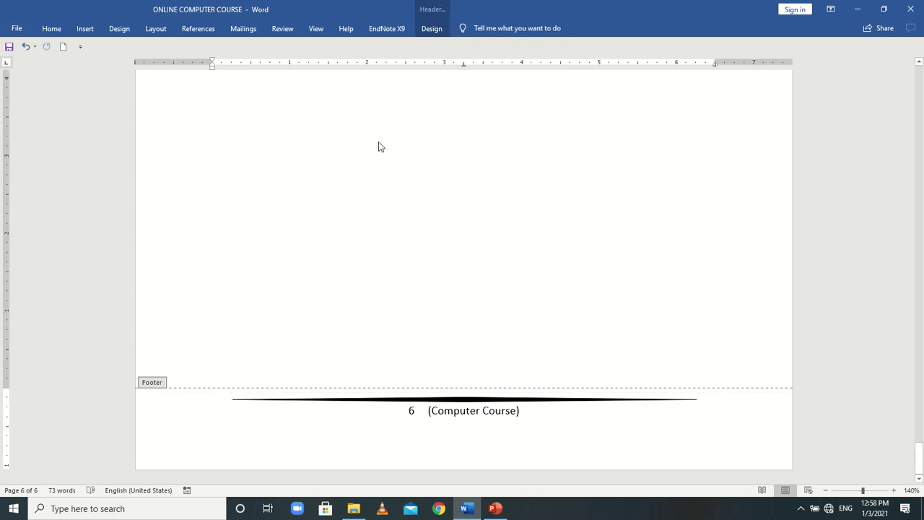
click(87, 32)
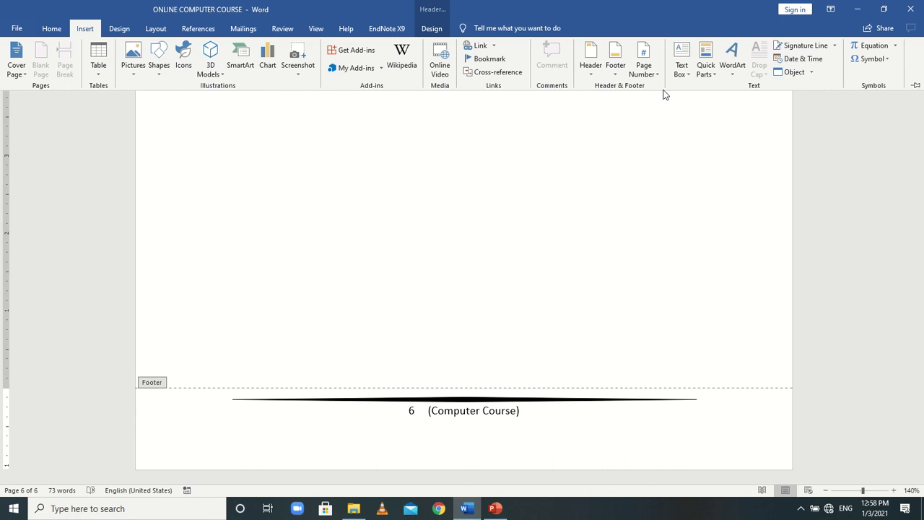
click(877, 46)
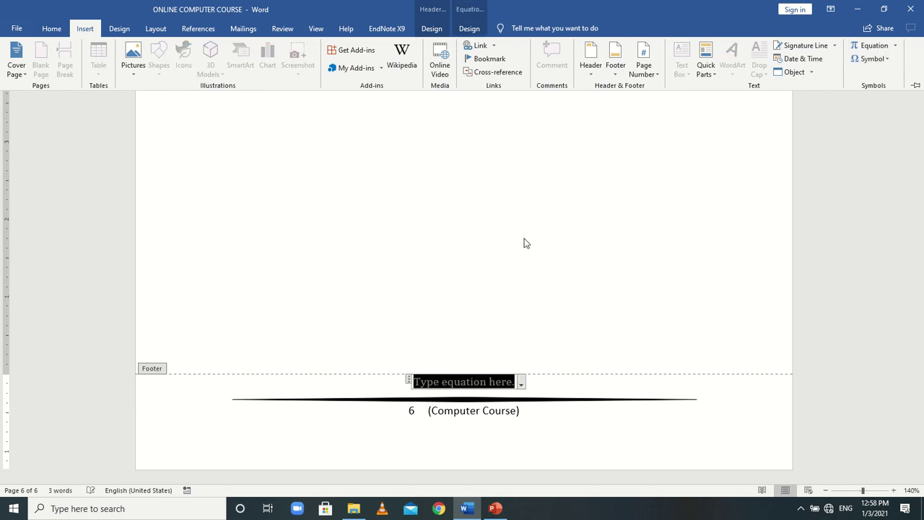
click(468, 381)
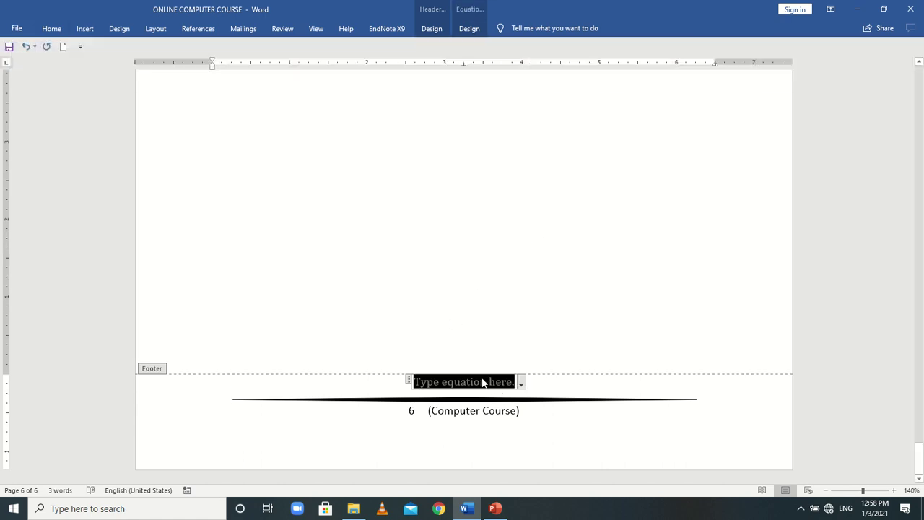
key(ctrl+z)
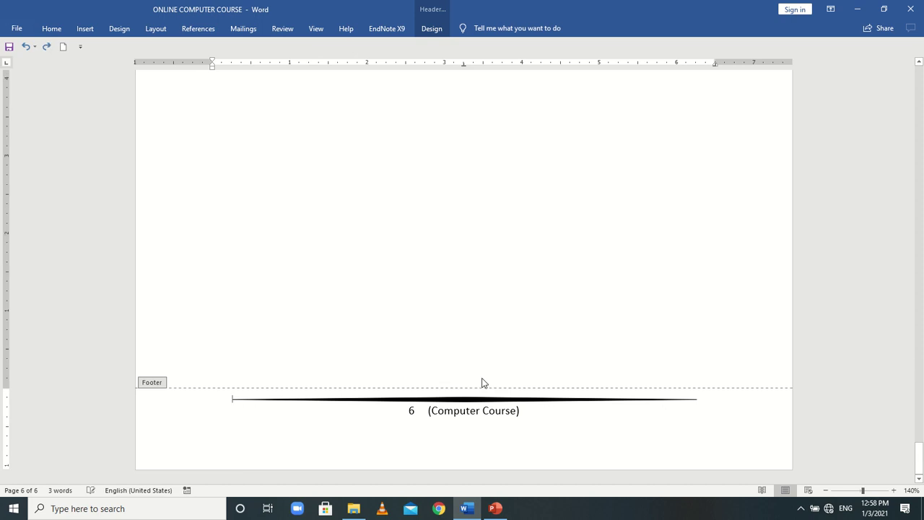
Leave footer editing, insert a blank equation in the body of the last page, and show its equation design tools
double_click(407, 245)
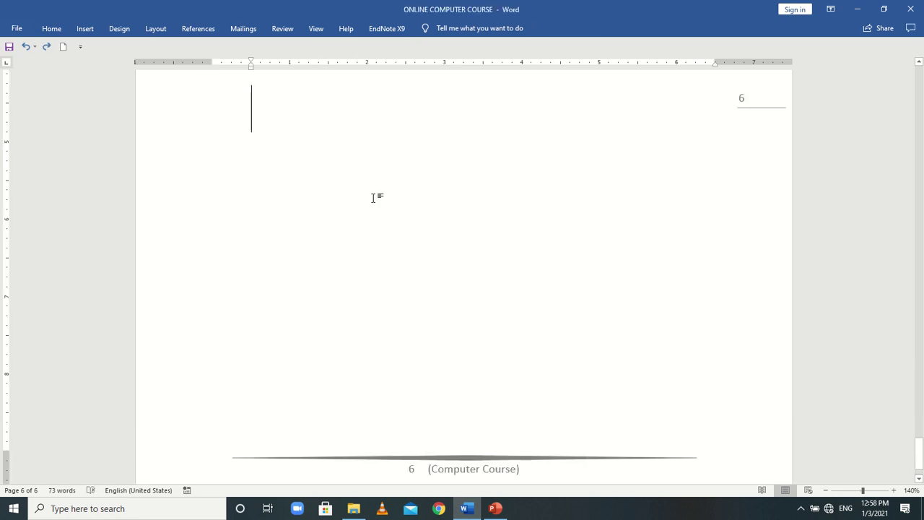
click(87, 29)
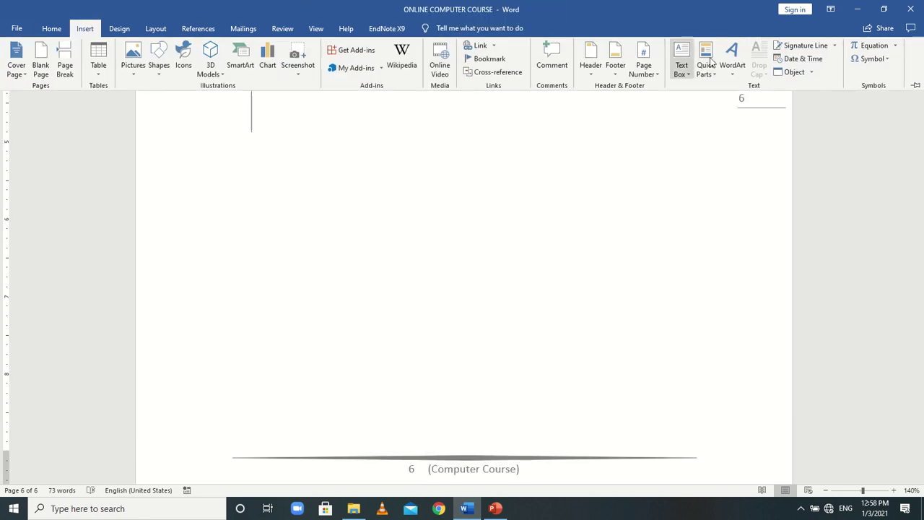
click(870, 45)
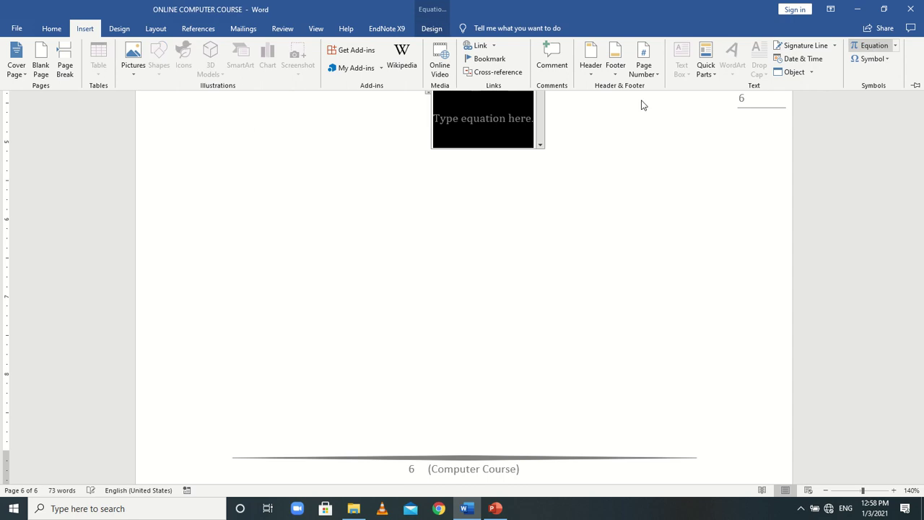
click(495, 130)
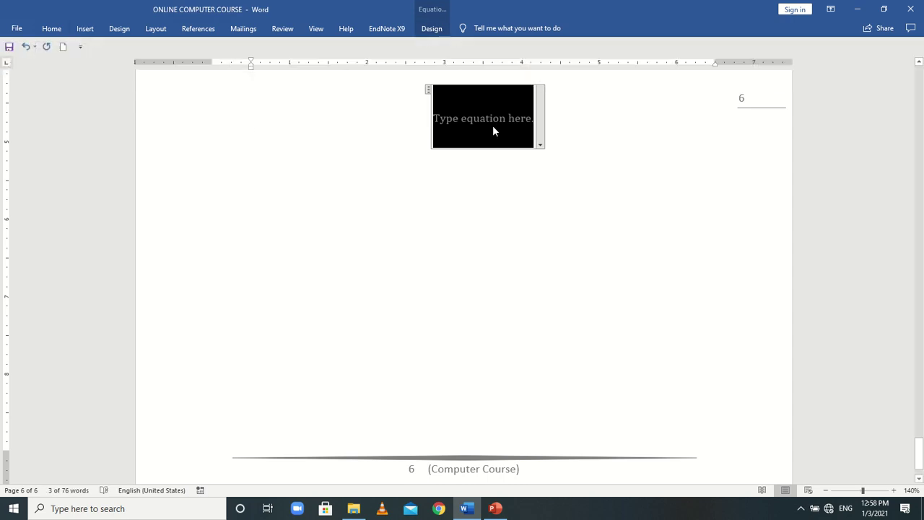
click(431, 31)
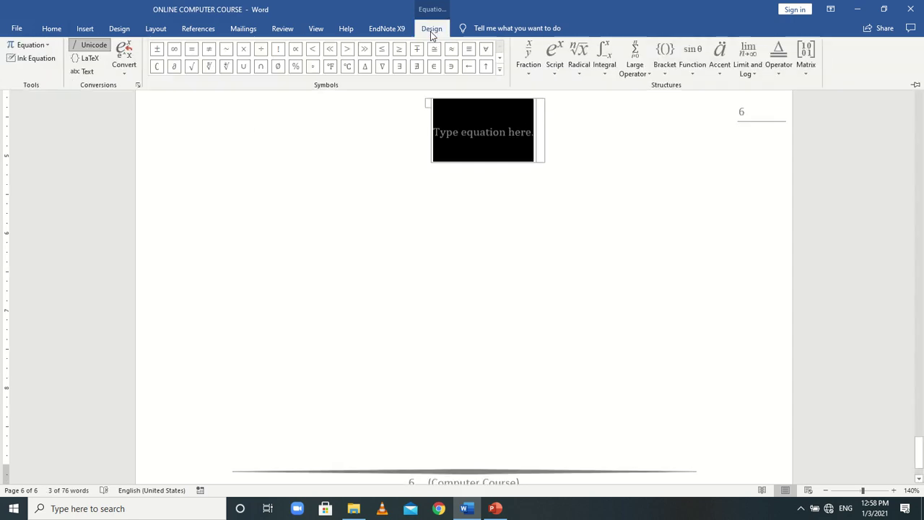
Insert a stacked fraction with x over y in the equation and add a plus sign after it
click(528, 76)
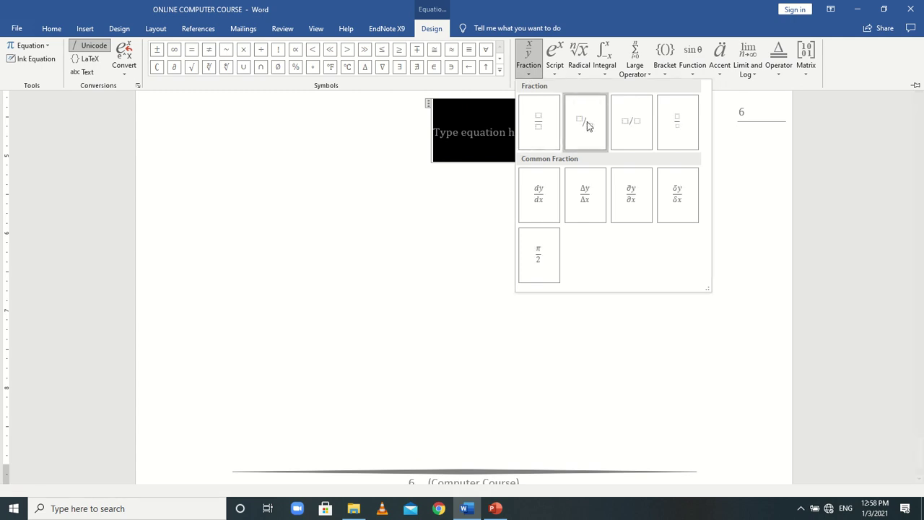
click(549, 114)
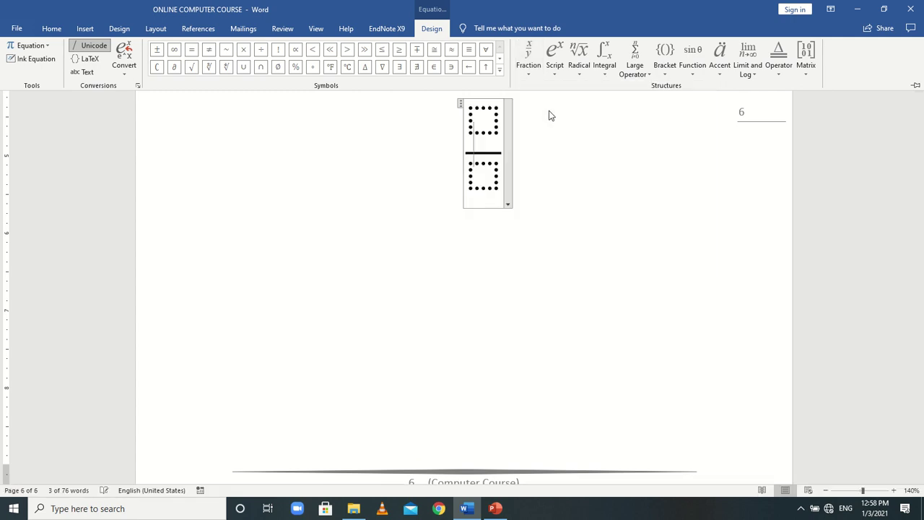
click(482, 127)
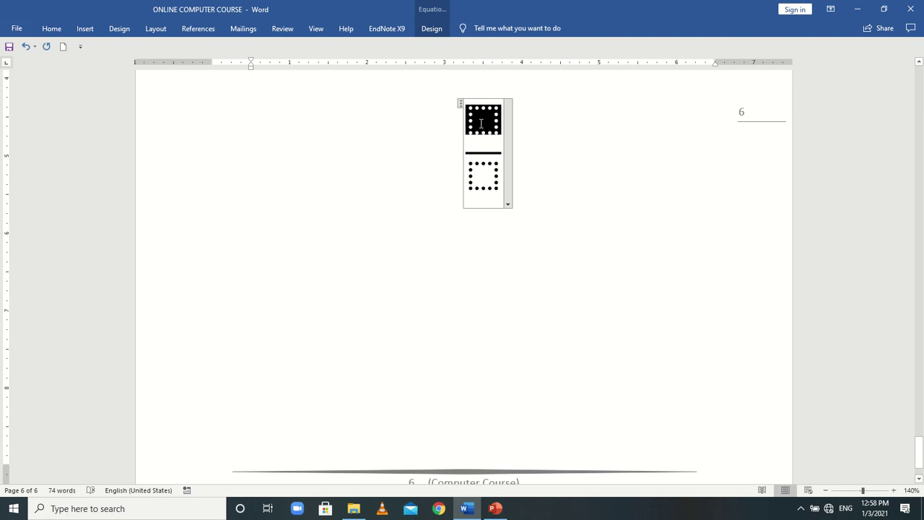
text(x)
key(Down)
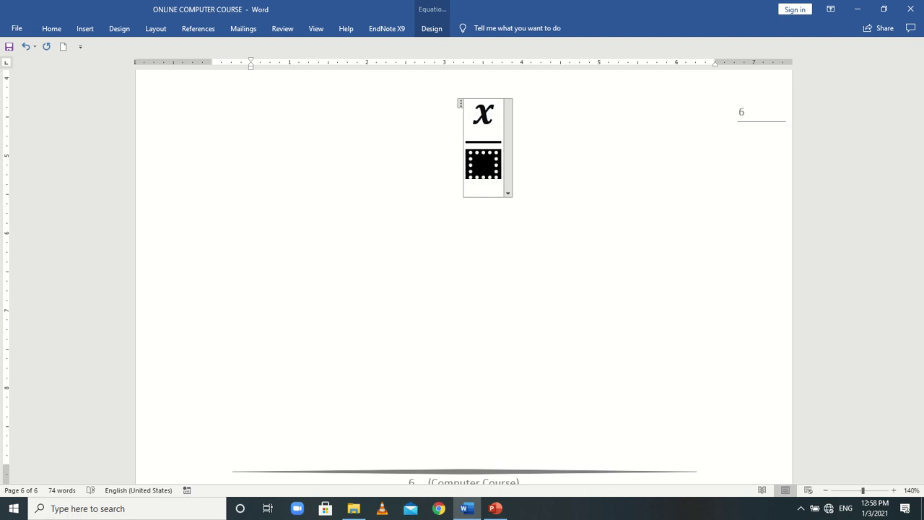
text(y)
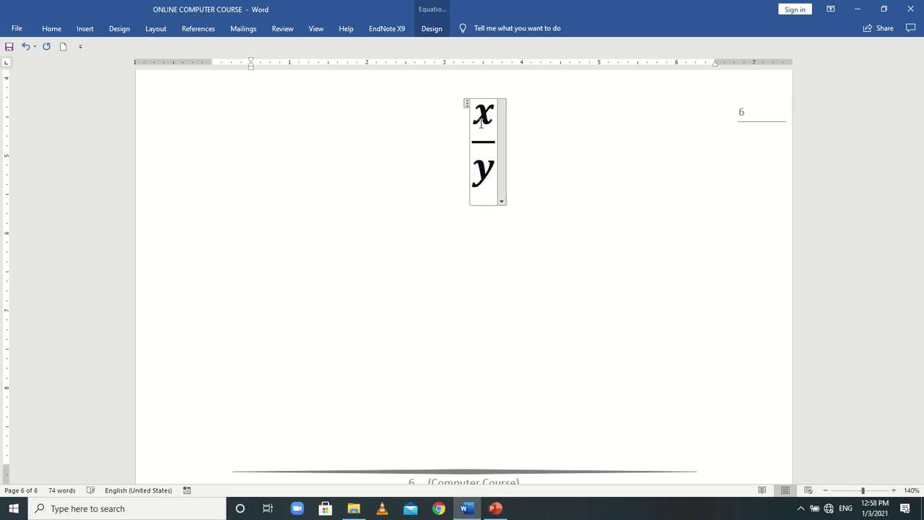
key(Right)
text(+)
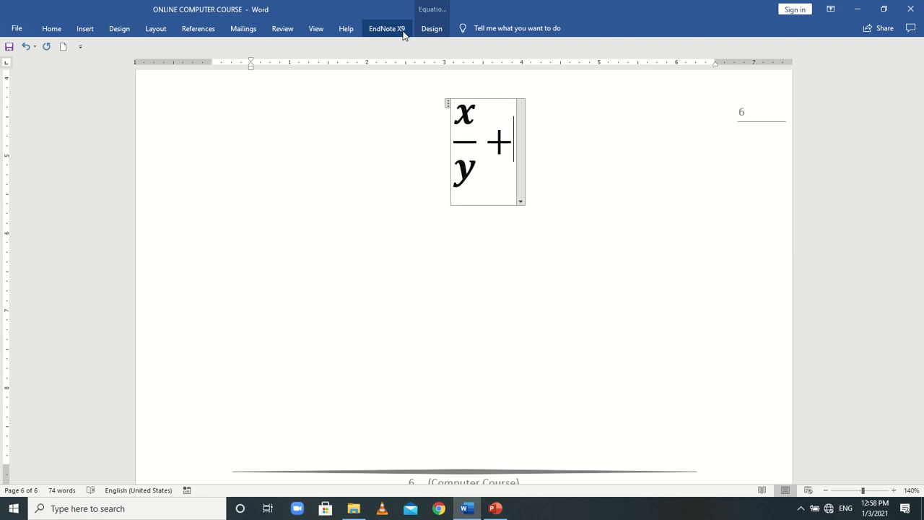
Add a superscript term x to the power 3 after the plus sign and follow it with a minus sign
click(432, 29)
click(556, 71)
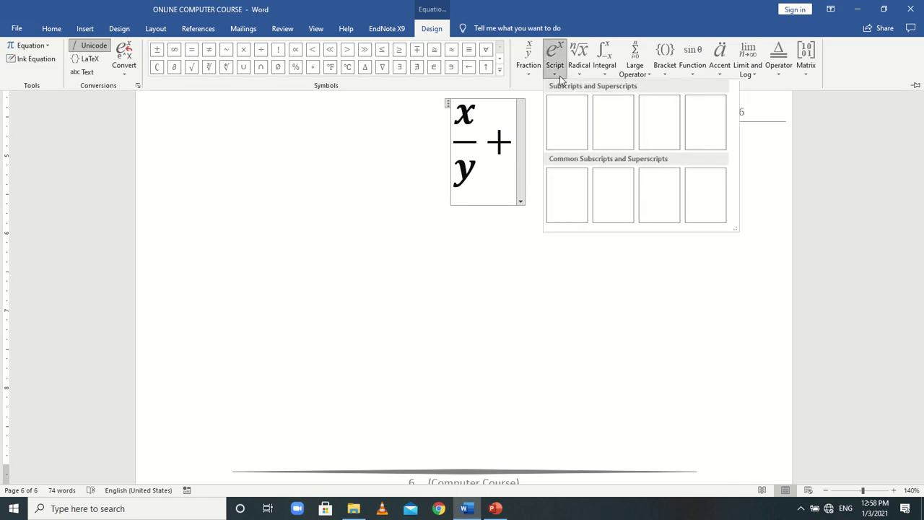
click(572, 132)
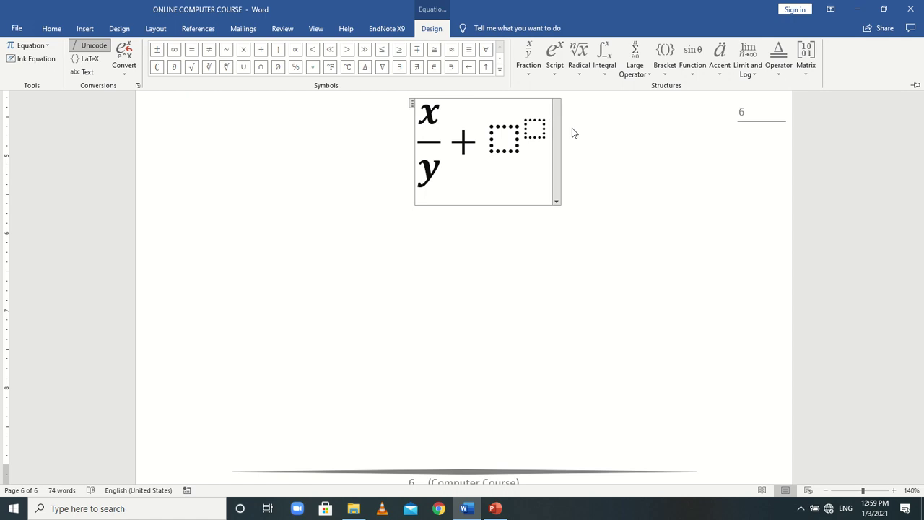
click(513, 138)
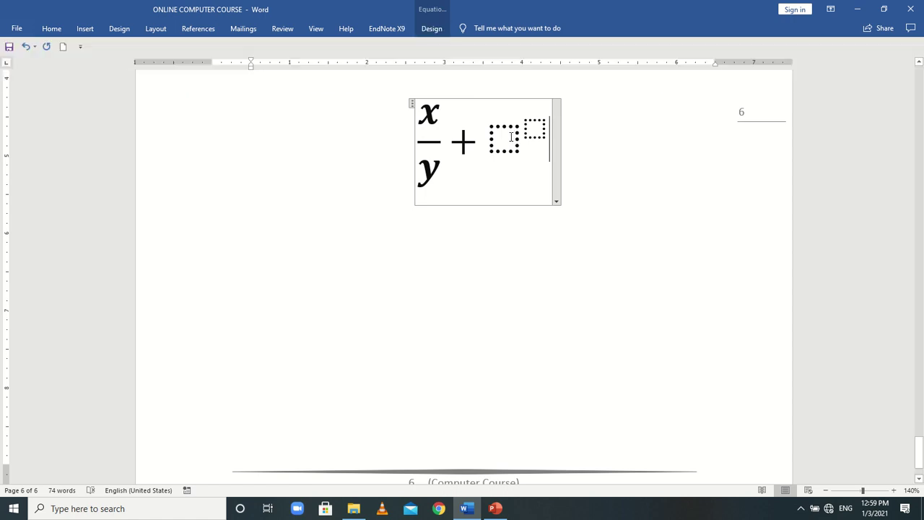
click(504, 141)
text(x)
key(Right)
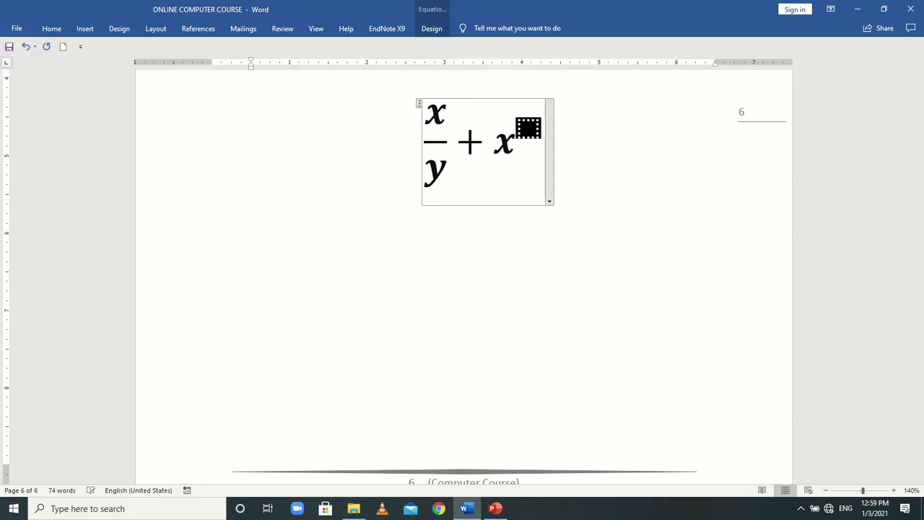
text(3)
key(Right)
text(-)
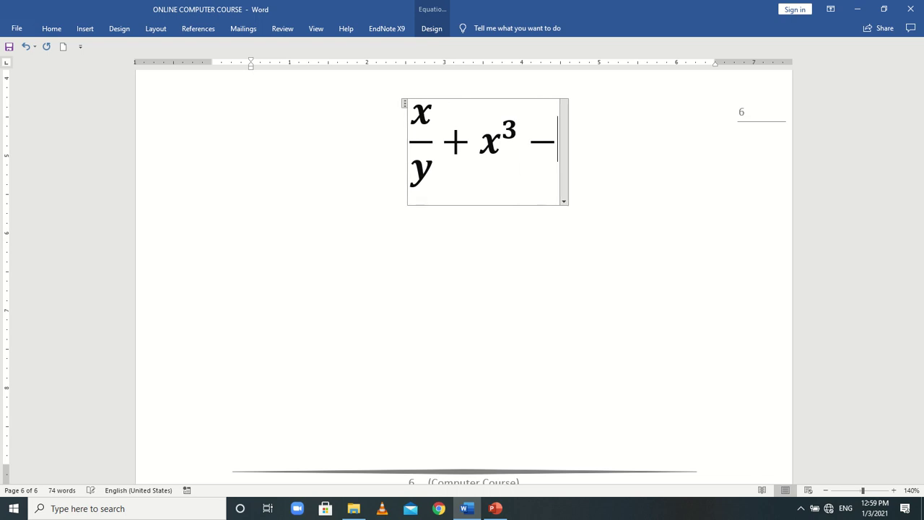
click(427, 34)
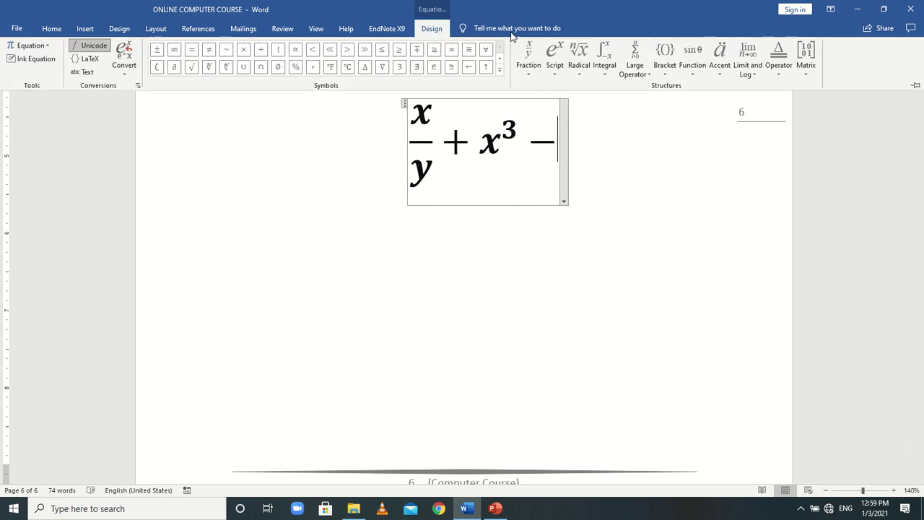
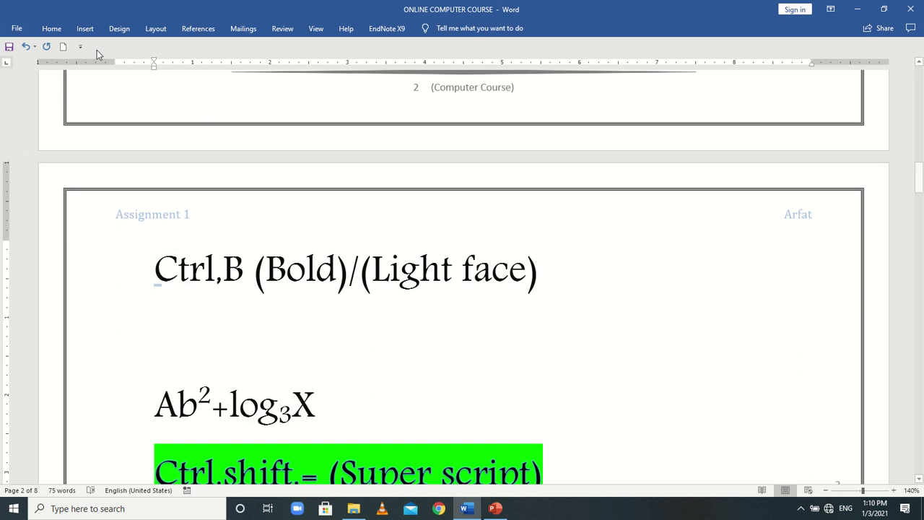
Apply the Heading 1 style to the "Ctrl,B (Bold)/(Light face)" line at the start of page 3
click(51, 28)
click(495, 63)
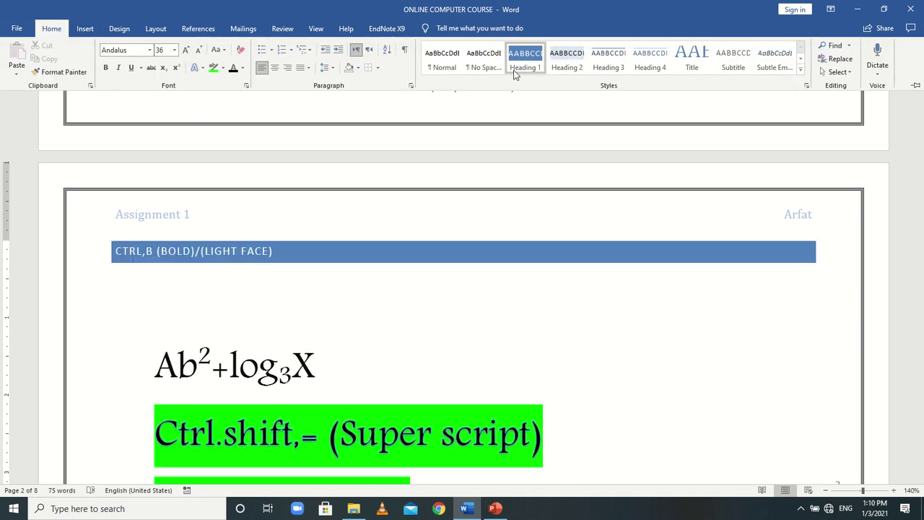
click(512, 65)
Apply the Heading 2 style to the numbered "Frequency" item that follows "Efficiency"
scroll(923, 238, up, 5)
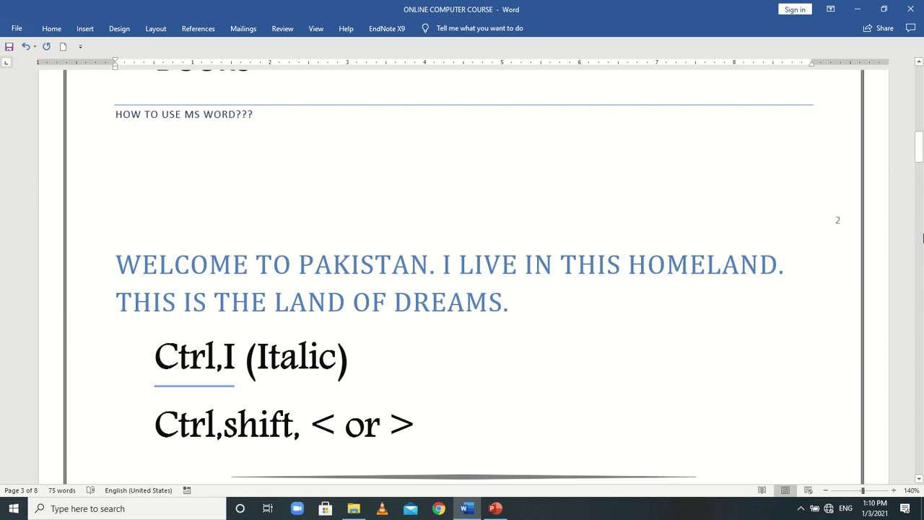
click(154, 424)
drag(918, 151, 920, 266)
click(166, 431)
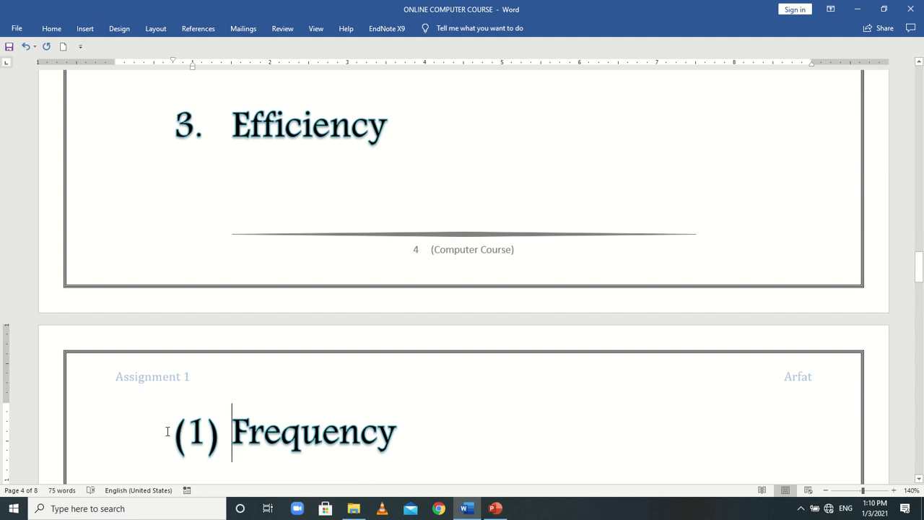
click(52, 28)
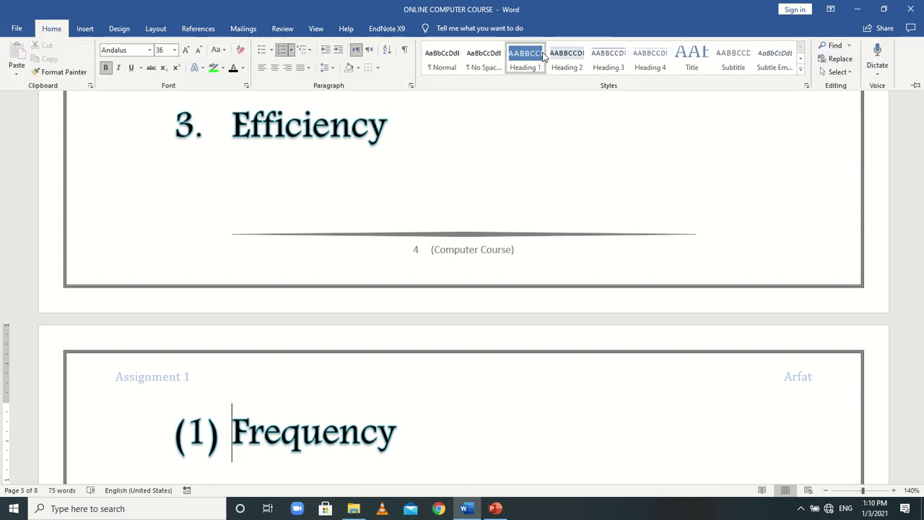
click(567, 58)
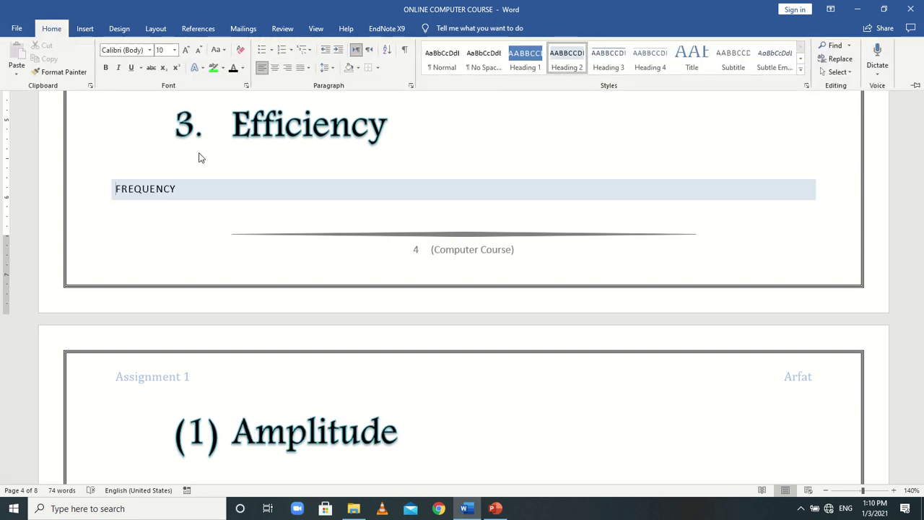
Try to give the first top-level box of the SmartArt diagram on page 6 a heading style
click(91, 30)
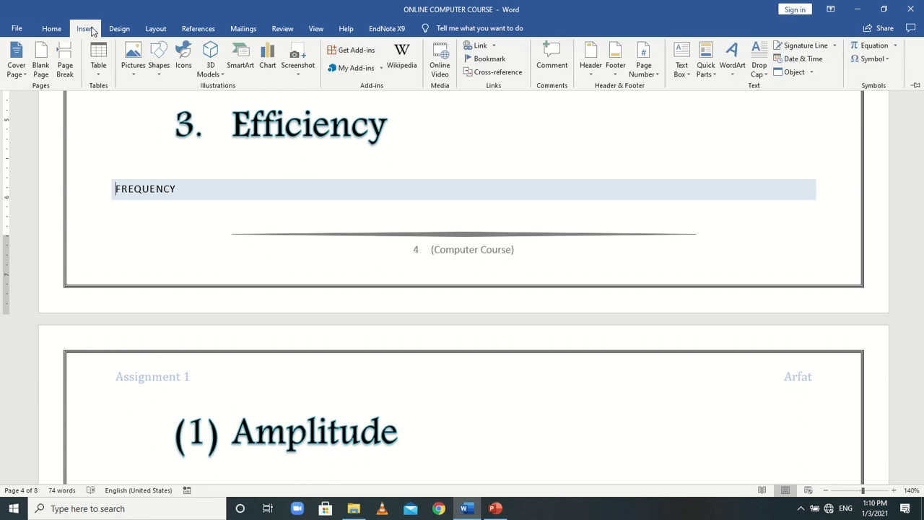
click(922, 318)
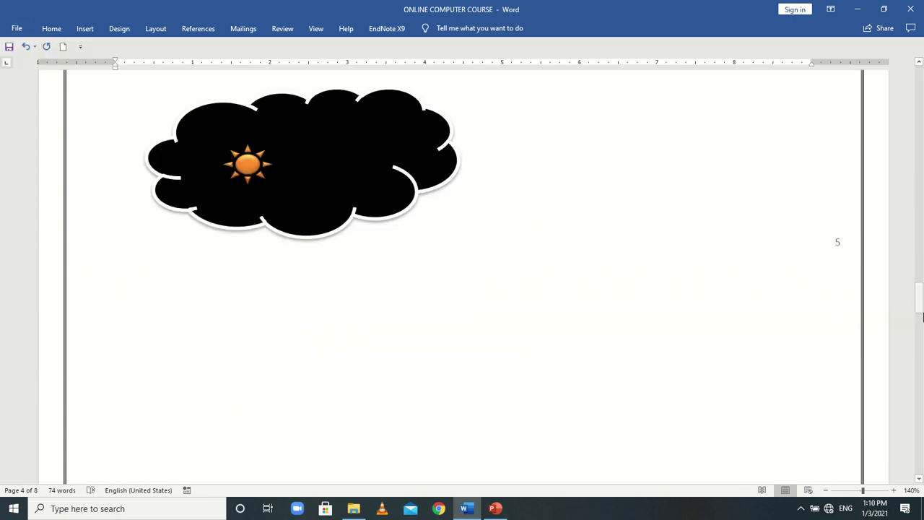
drag(922, 318, 923, 344)
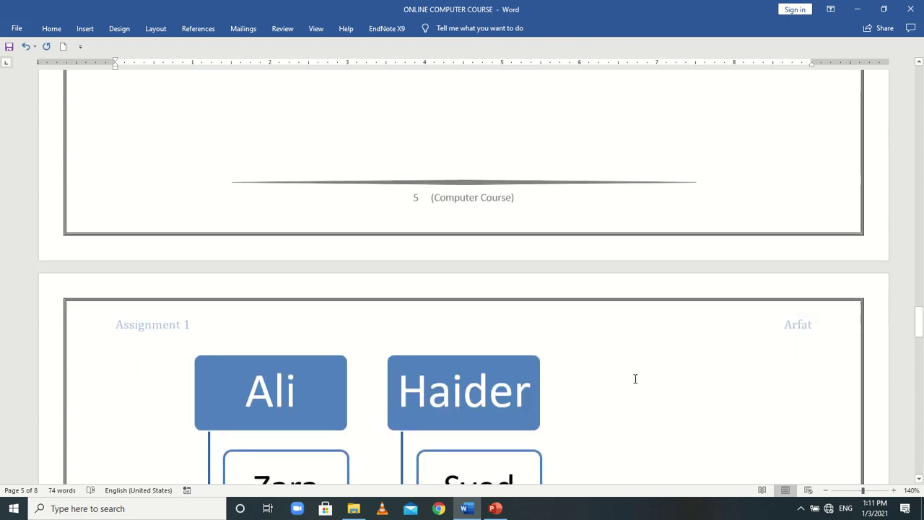
click(250, 390)
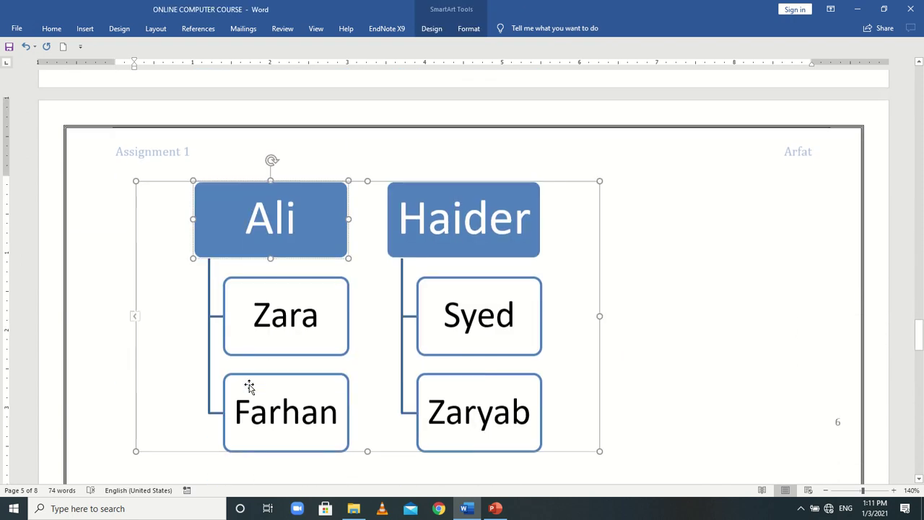
click(52, 29)
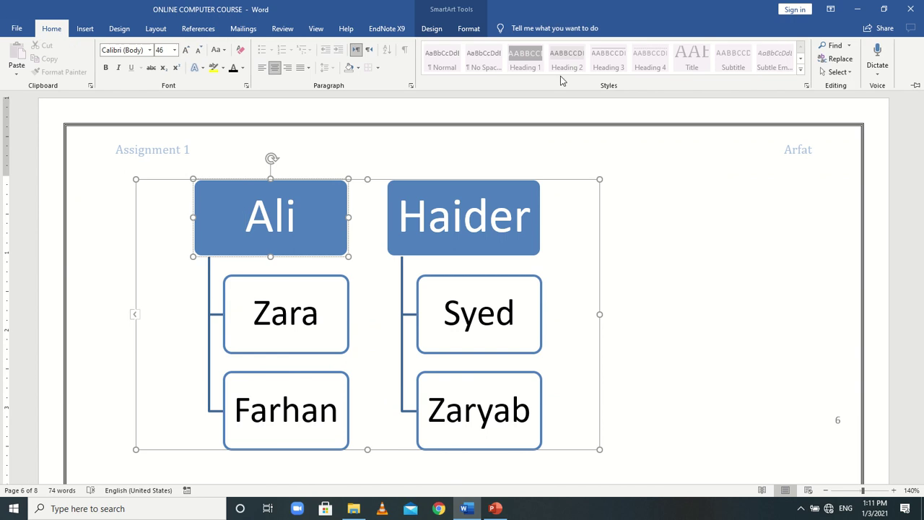
click(412, 161)
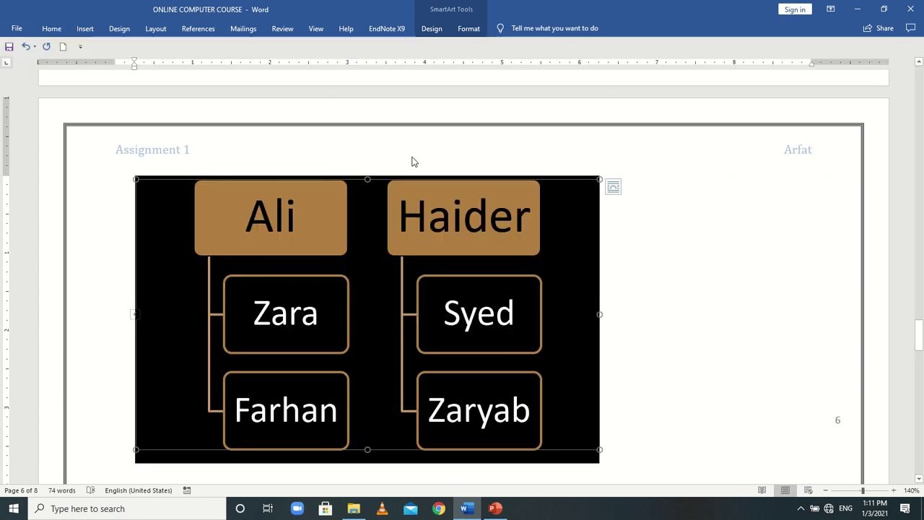
click(663, 205)
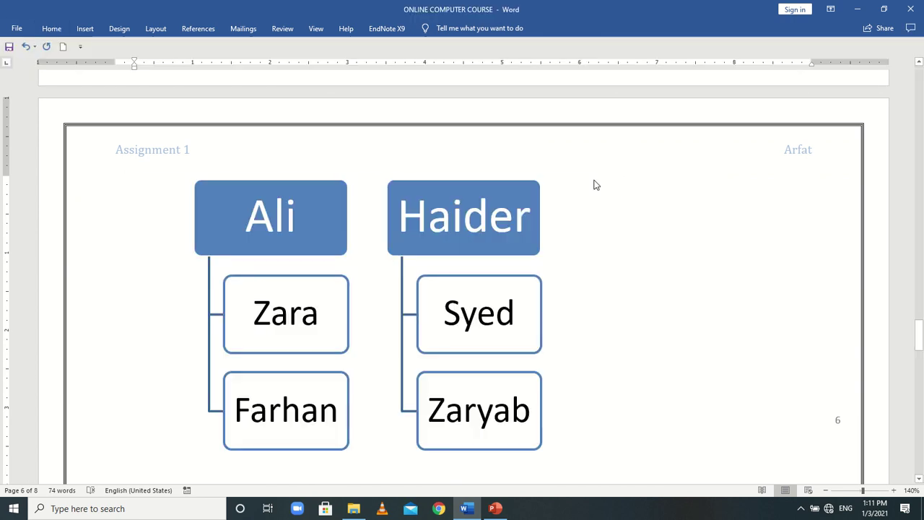
Add the text "Assignment" below the SmartArt diagram and format it as Heading 1
scroll(462, 275, down, 1)
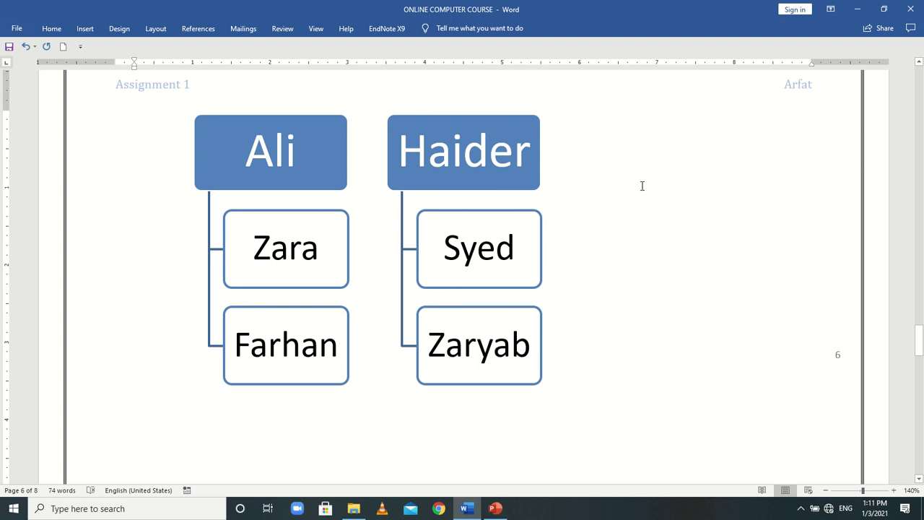
text(Assignment)
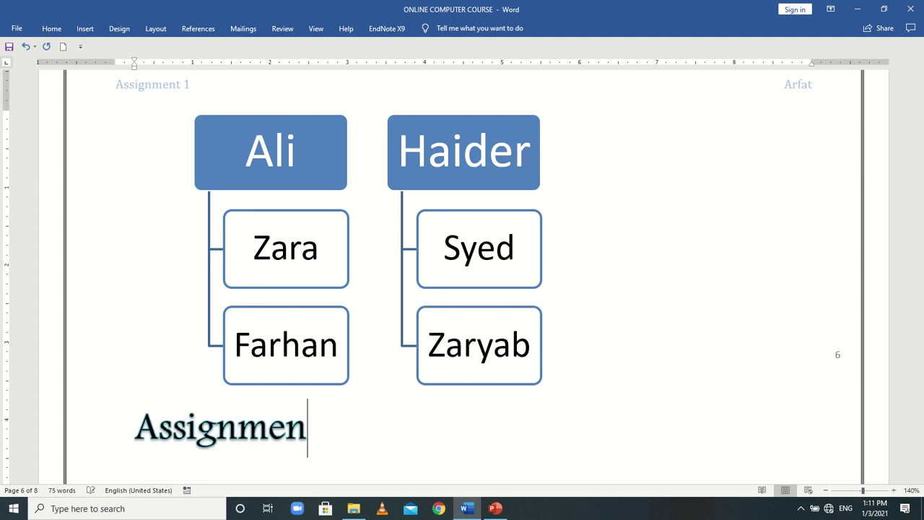
click(52, 29)
click(512, 61)
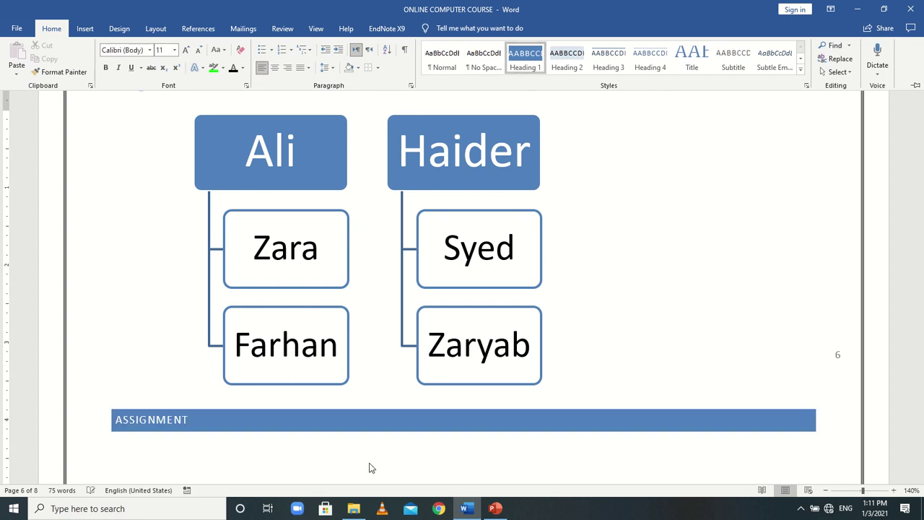
click(296, 458)
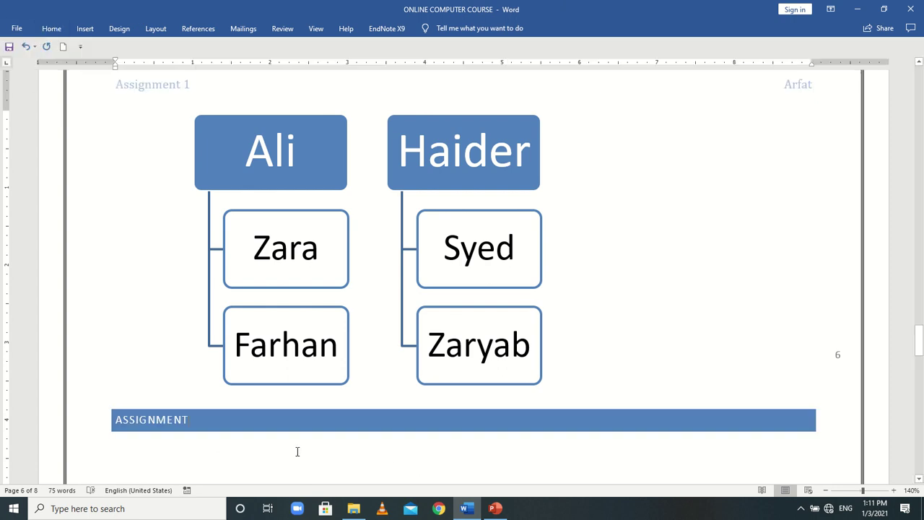
click(85, 29)
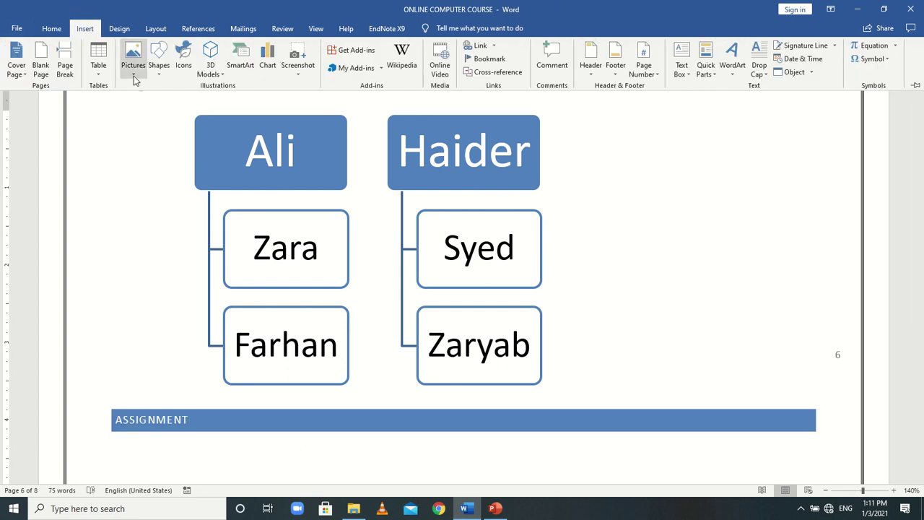
click(94, 72)
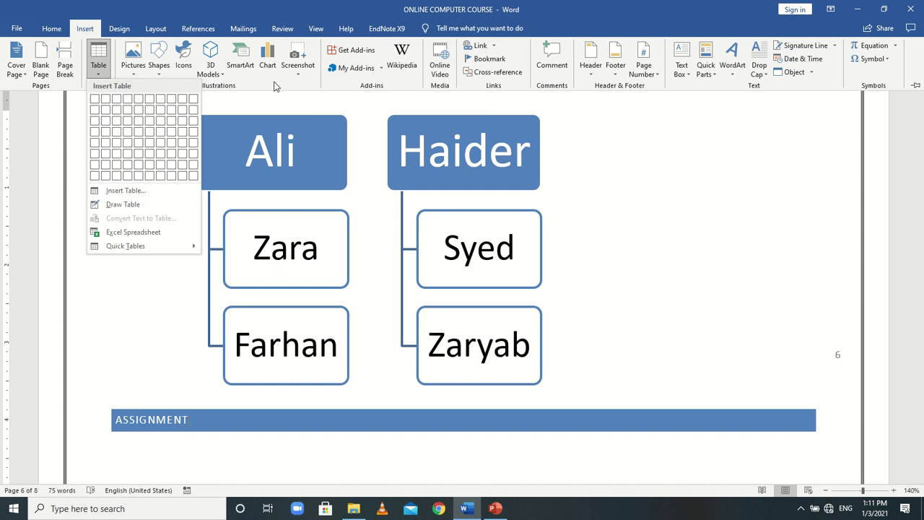
click(636, 148)
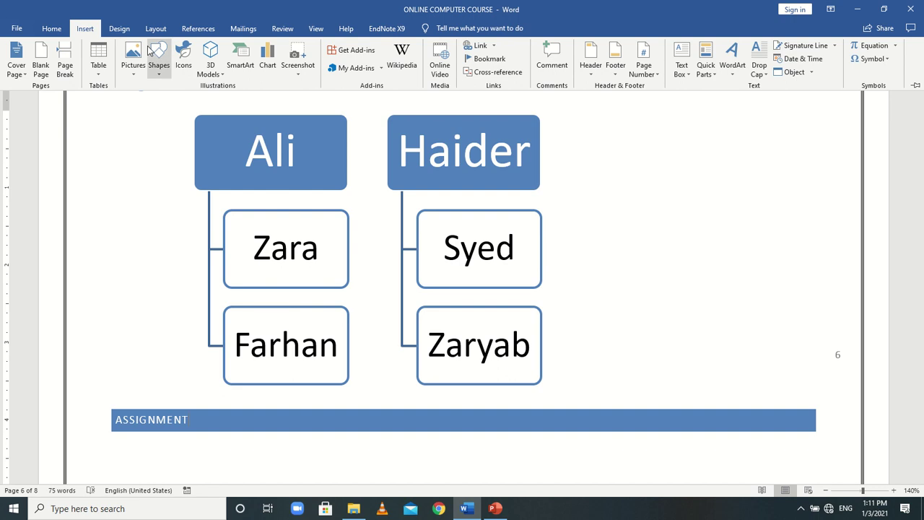
click(52, 30)
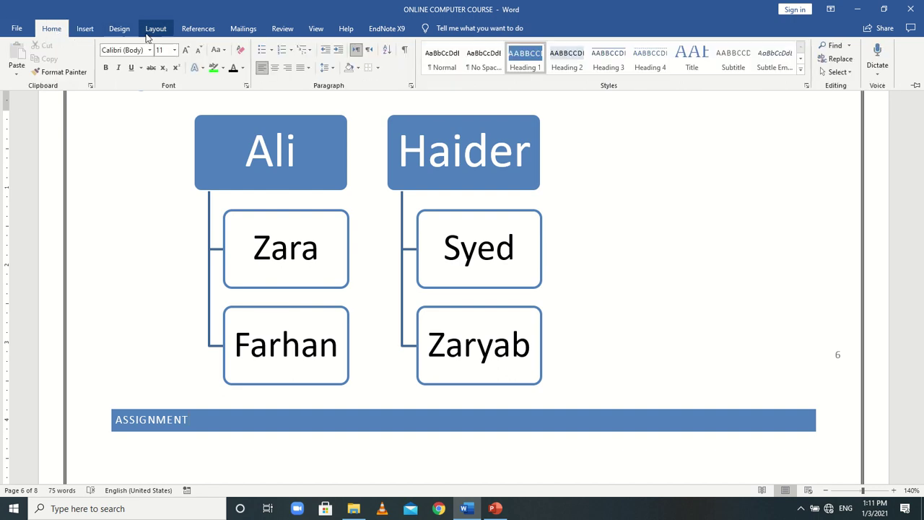
Insert the built-in Motion cover page at the start of the document
click(83, 32)
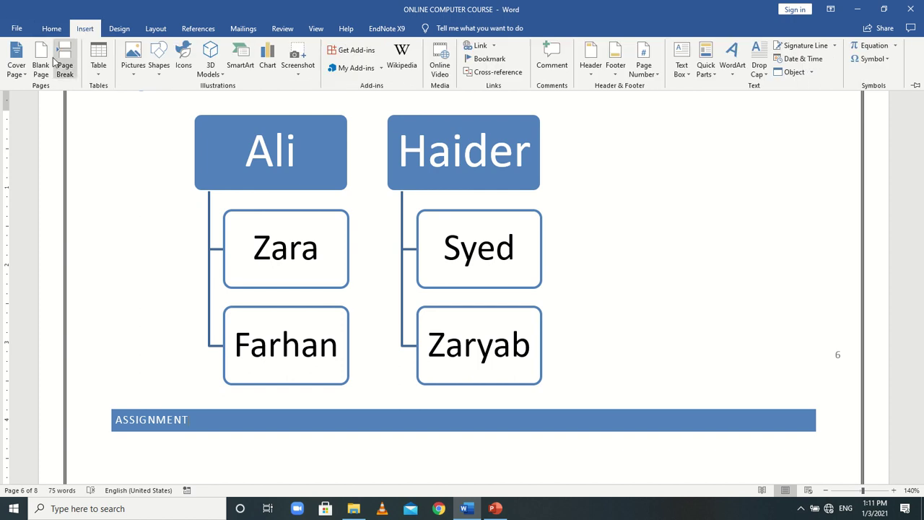
click(22, 75)
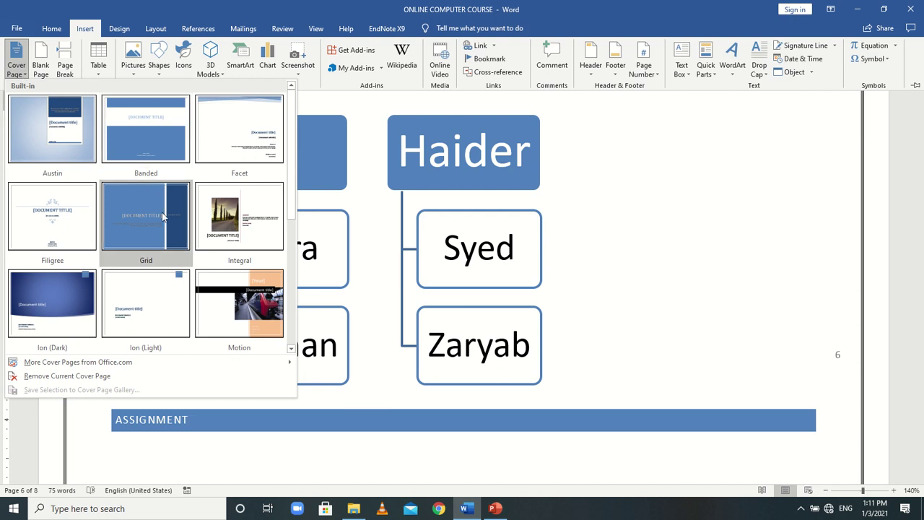
key(Escape)
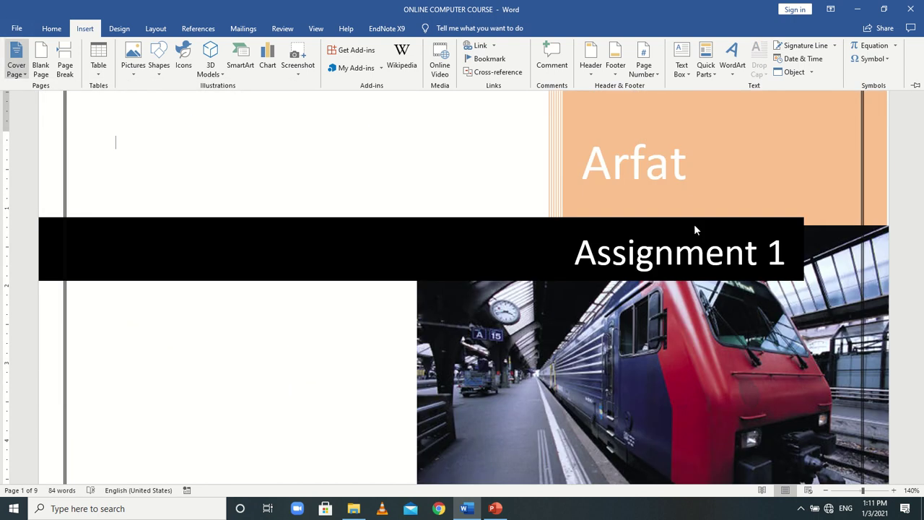
click(676, 180)
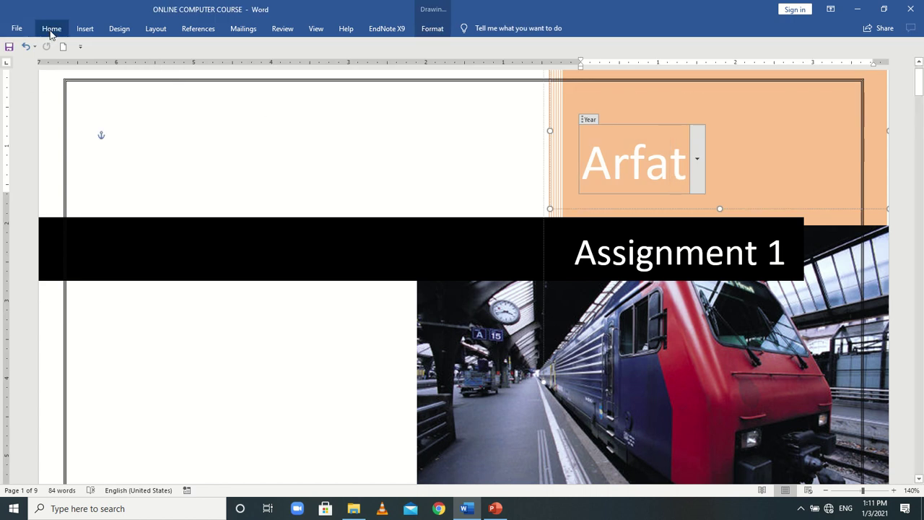
click(51, 33)
click(87, 30)
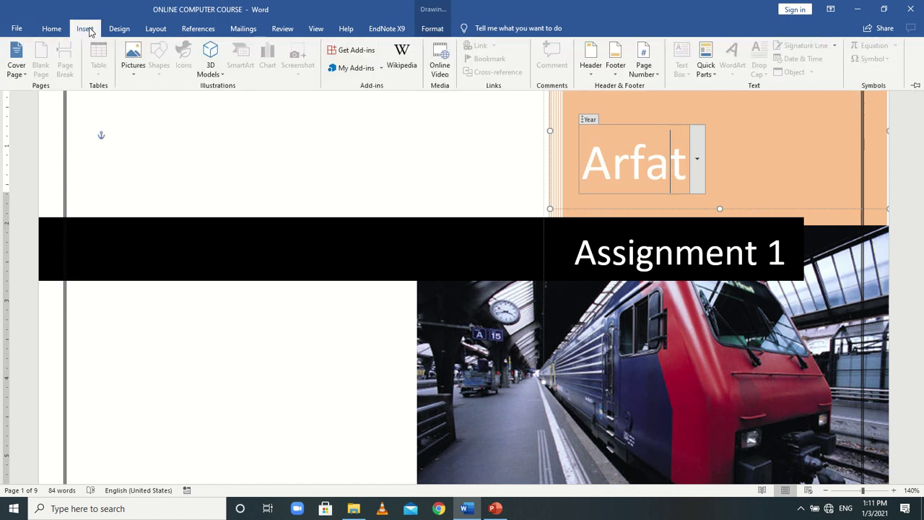
click(138, 144)
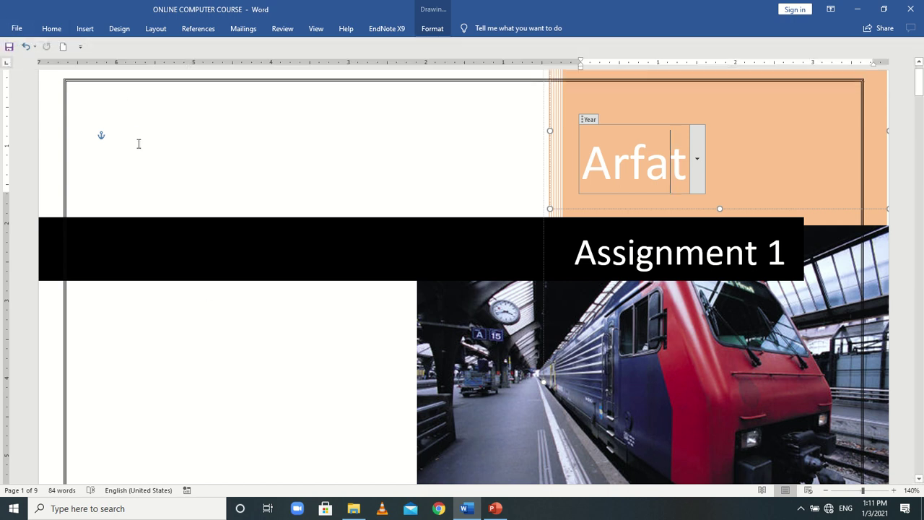
click(203, 298)
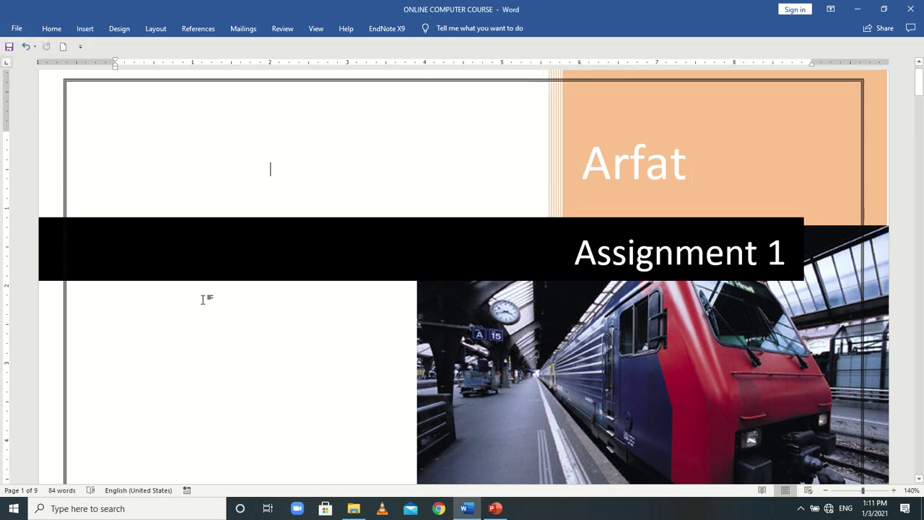
click(85, 29)
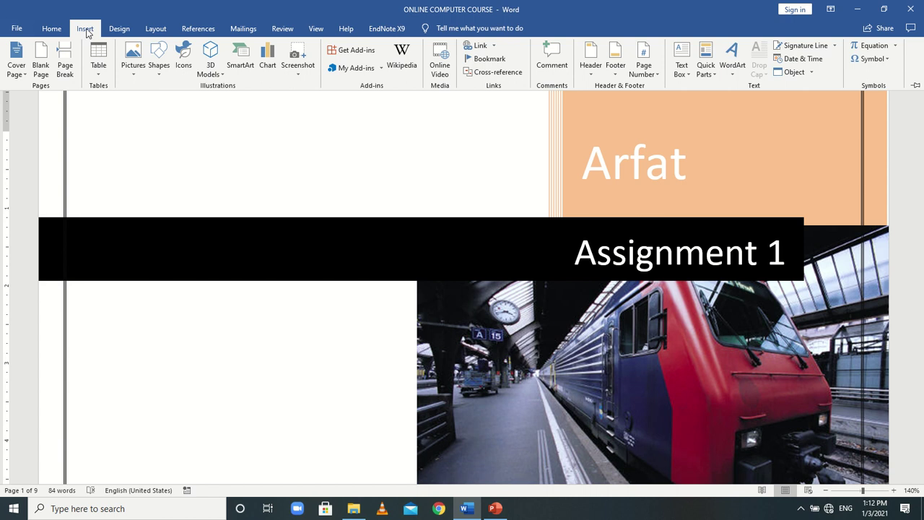
click(45, 32)
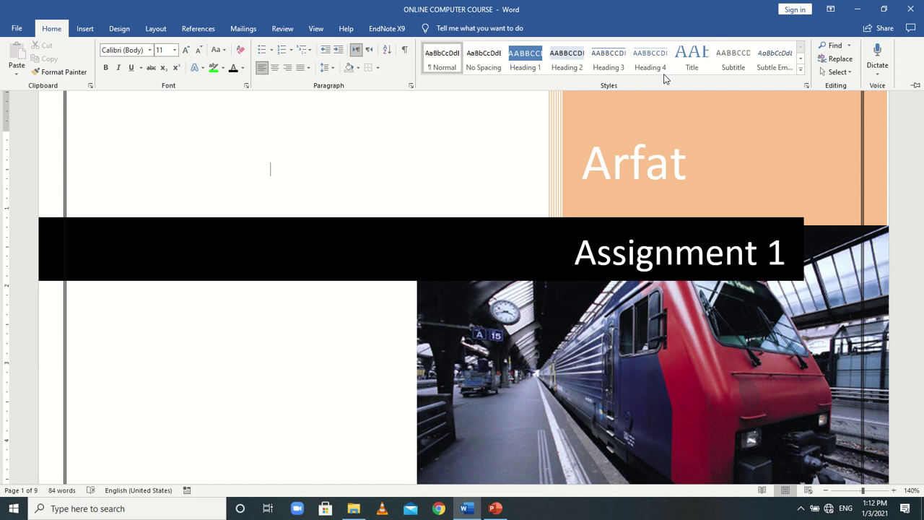
mouse_move(422, 6)
click(382, 36)
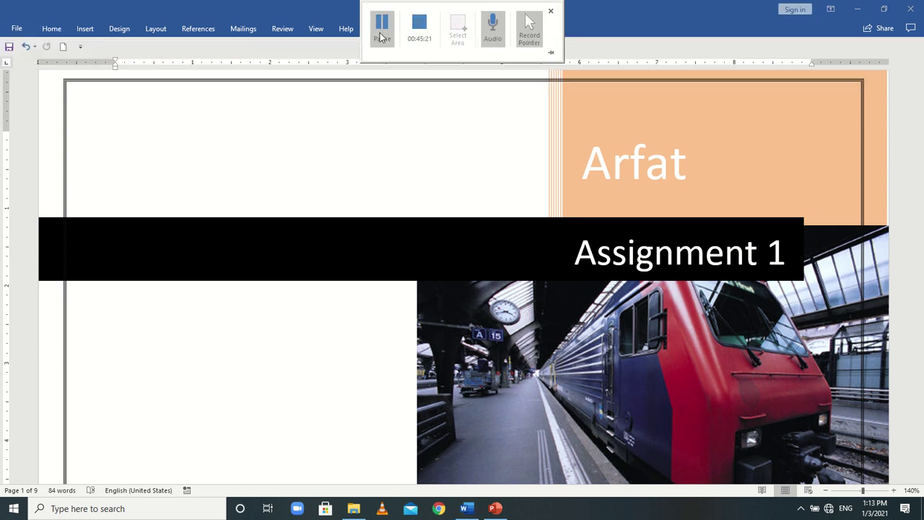
click(244, 53)
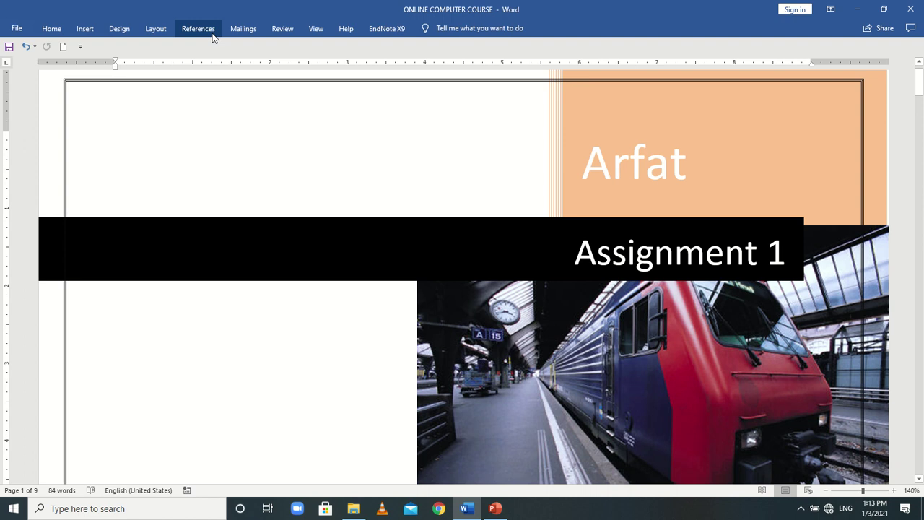
Insert the Automatic Table 2 table of contents after the cover page
click(210, 32)
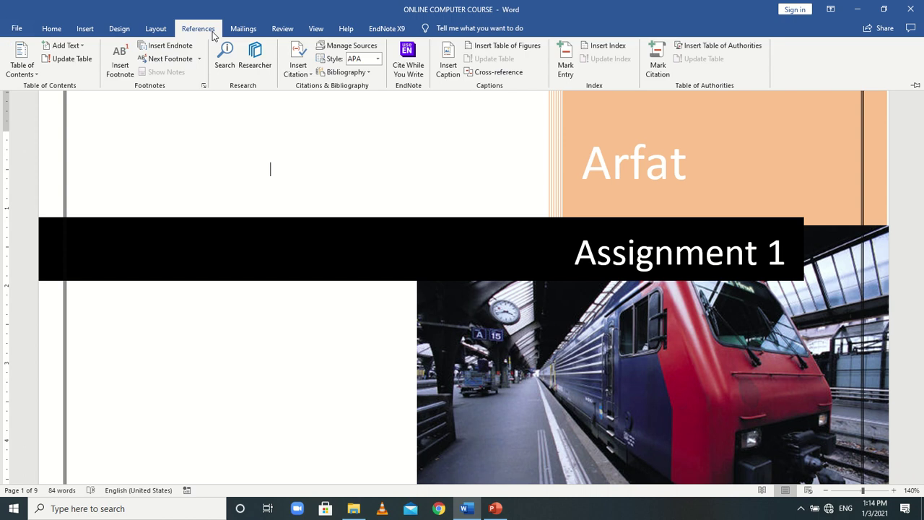
click(21, 70)
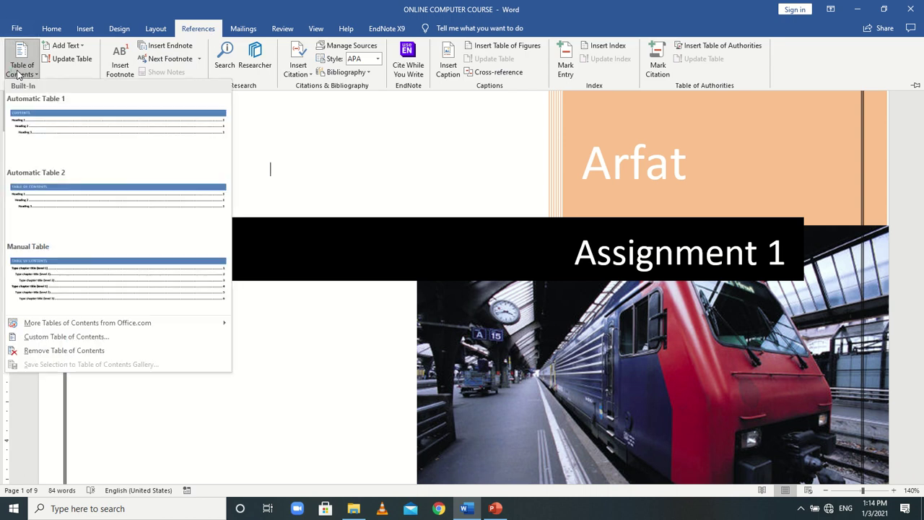
click(77, 188)
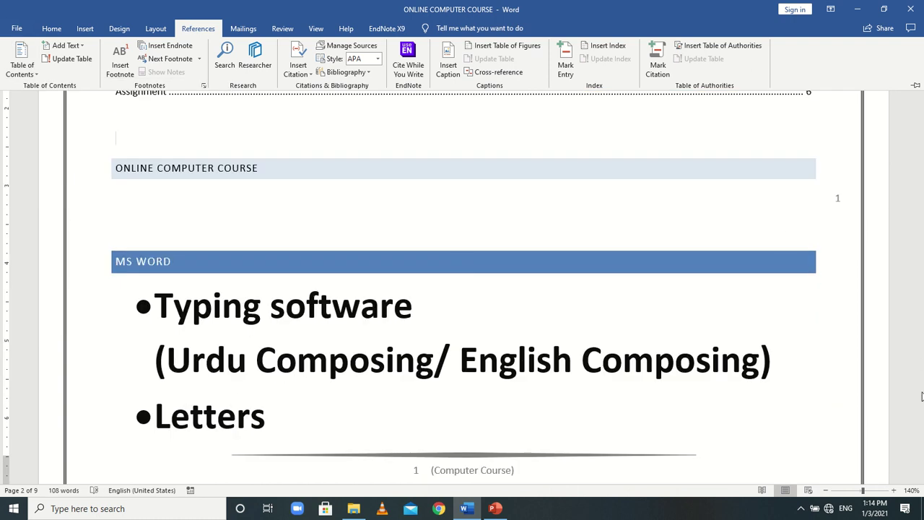
Go to the table of contents and follow its "Frequency" entry to that heading in the document
click(916, 85)
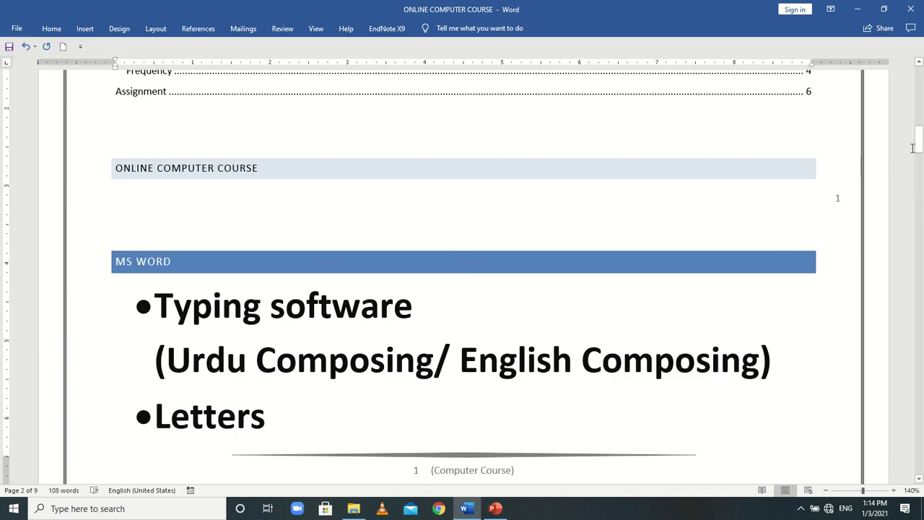
mouse_move(917, 140)
mouse_down()
mouse_move(918, 126)
mouse_move(917, 138)
mouse_up()
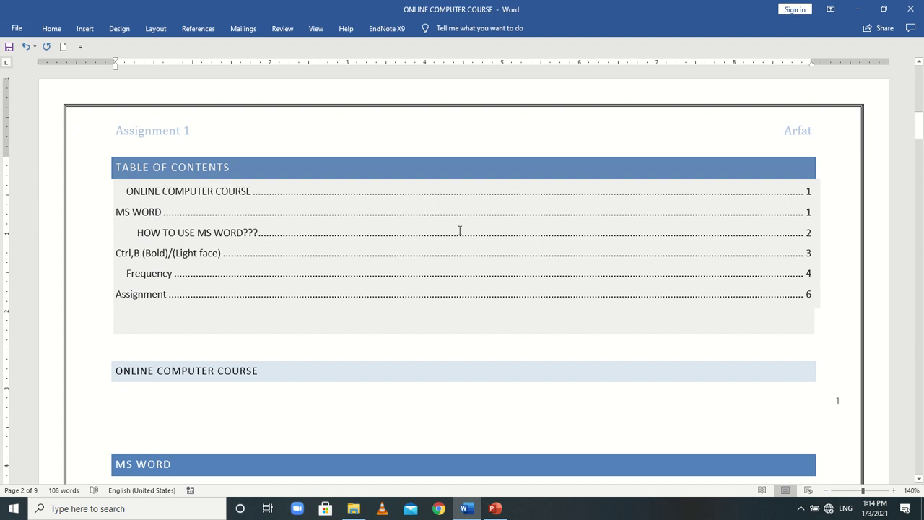
triple_click(156, 280)
ctrl+click(156, 278)
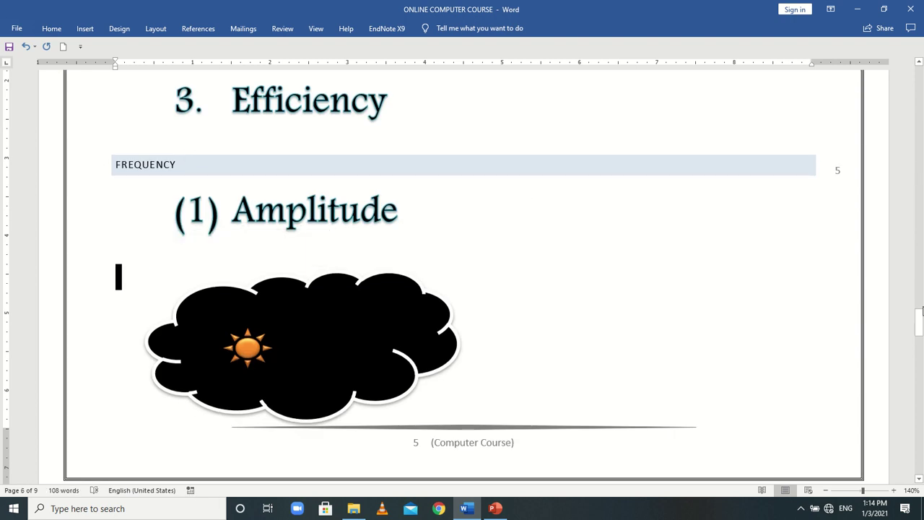
Add the text "Mathematics" above the fraction and square-root equation on page 8, followed by a new line
drag(922, 310, 920, 456)
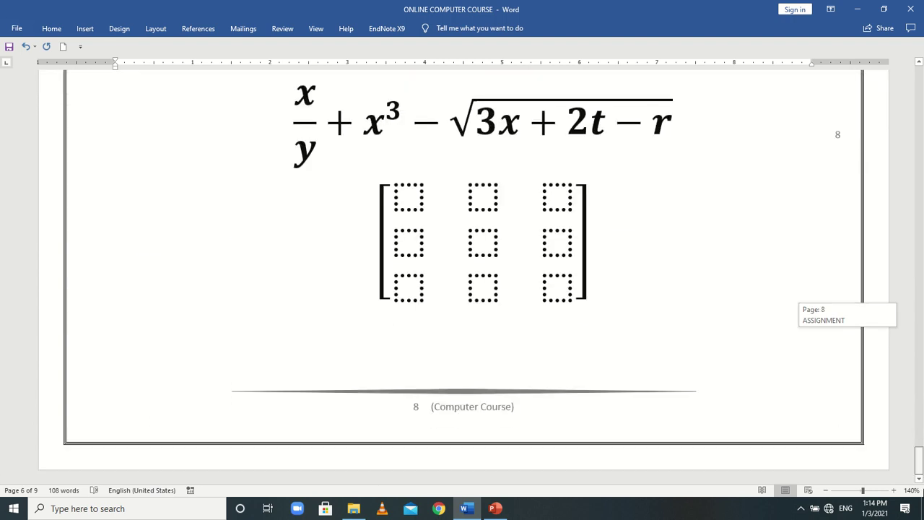
click(254, 98)
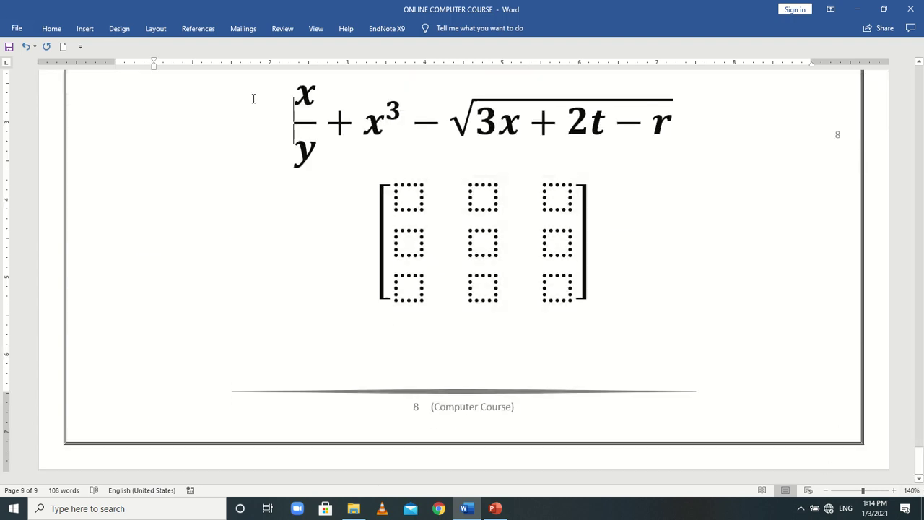
scroll(253, 98, up, 10)
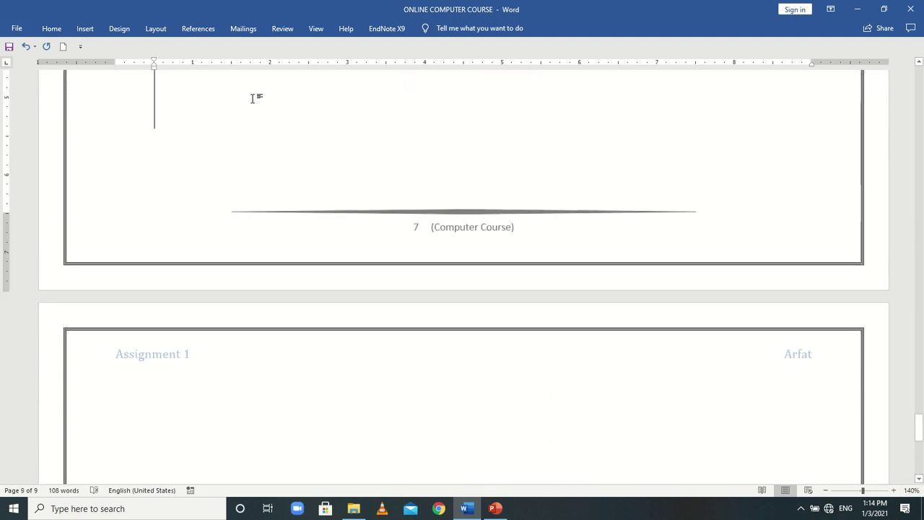
scroll(253, 98, down, 3)
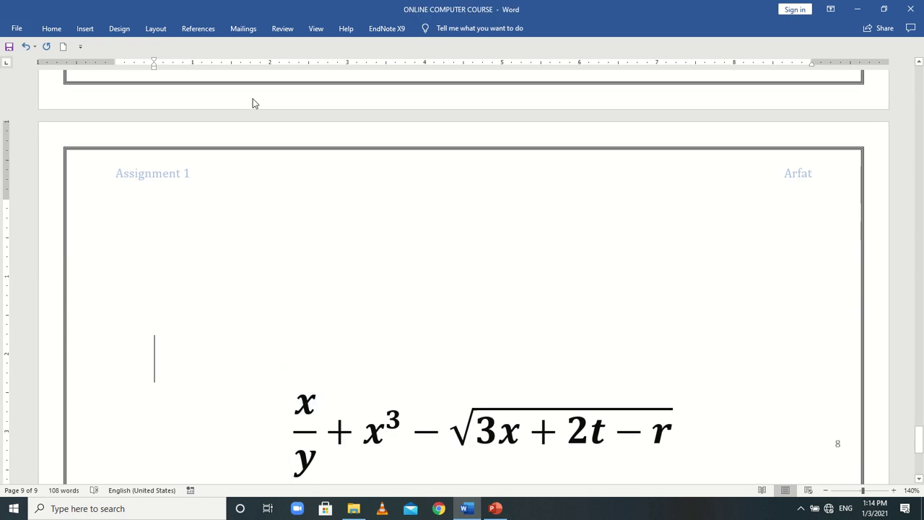
text(Mathemti)
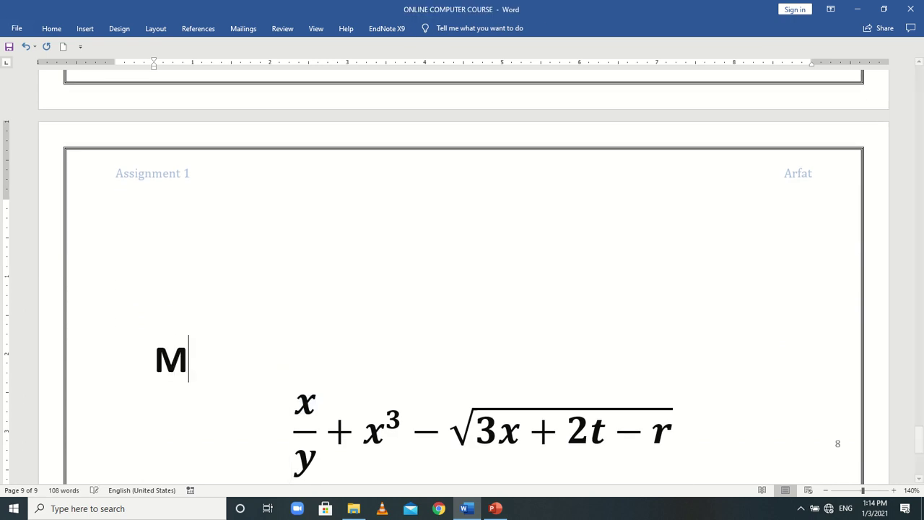
key(BackSpace)
key(BackSpace)
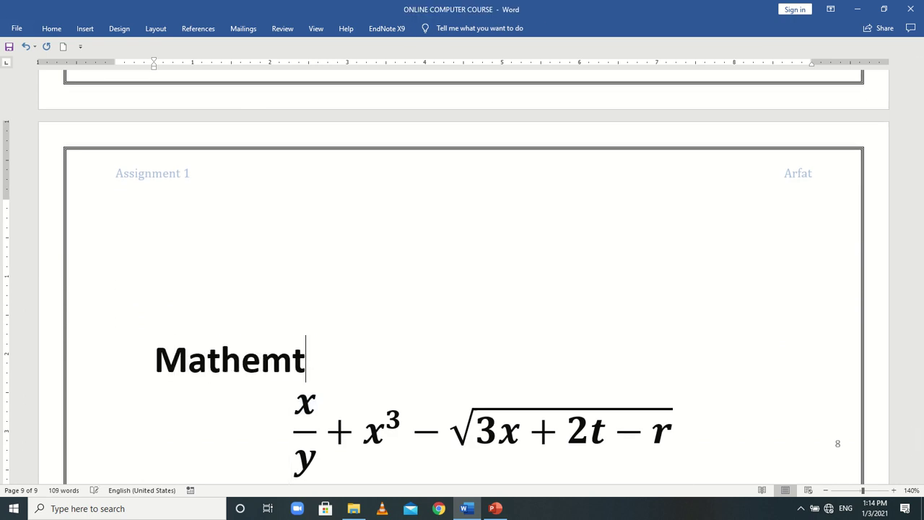
text(atics)
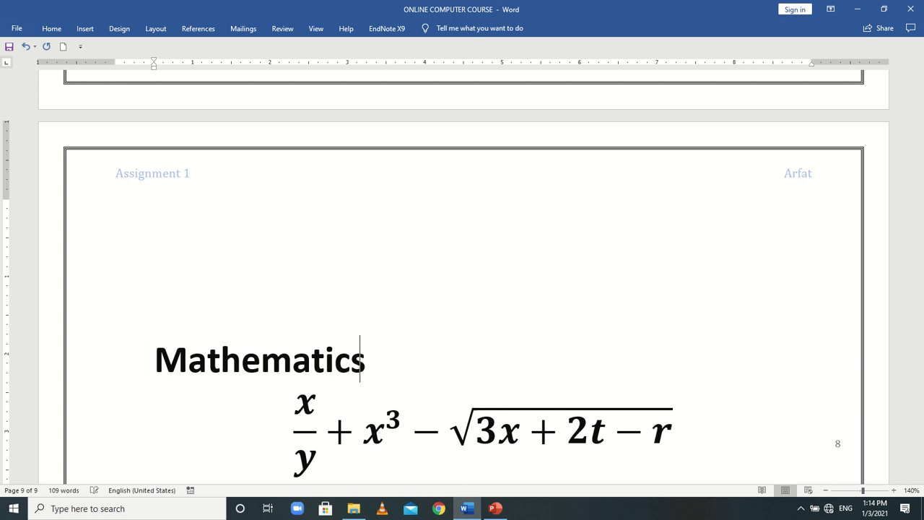
key(Return)
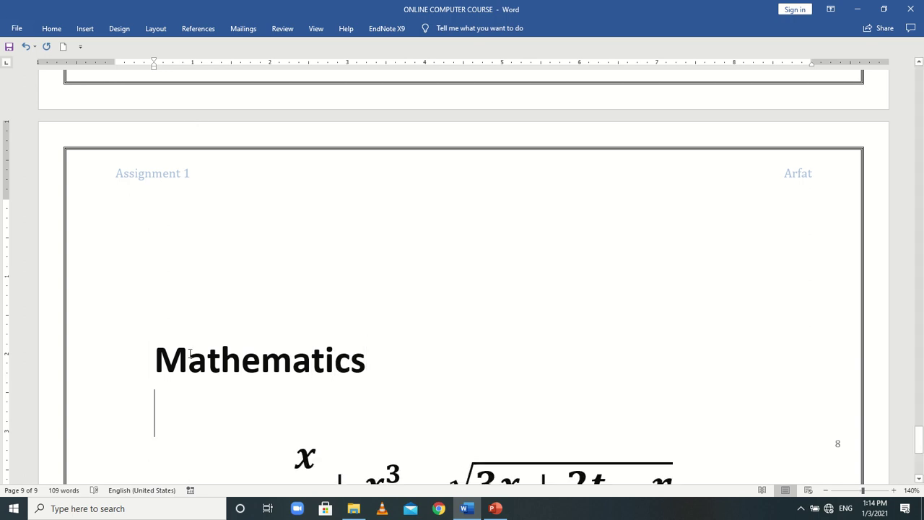
Apply the Heading 1 style to the "Mathematics" line
click(189, 354)
click(60, 34)
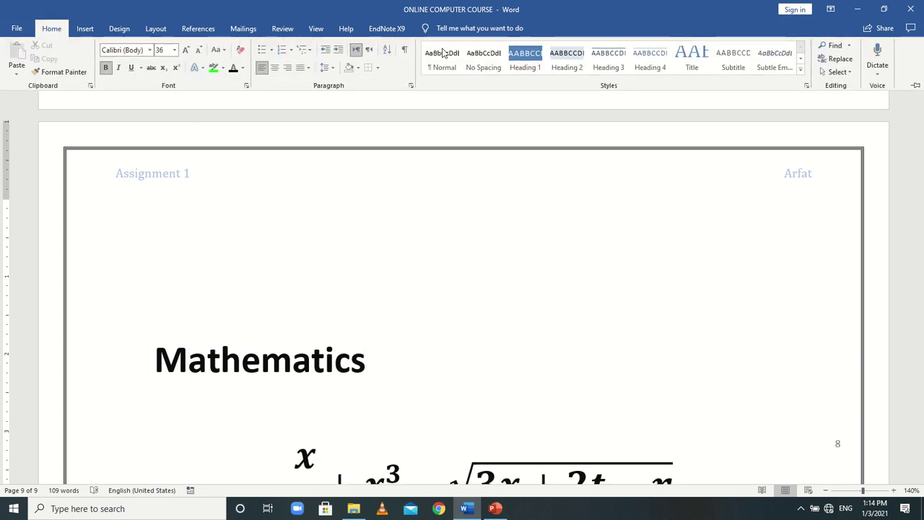
click(525, 58)
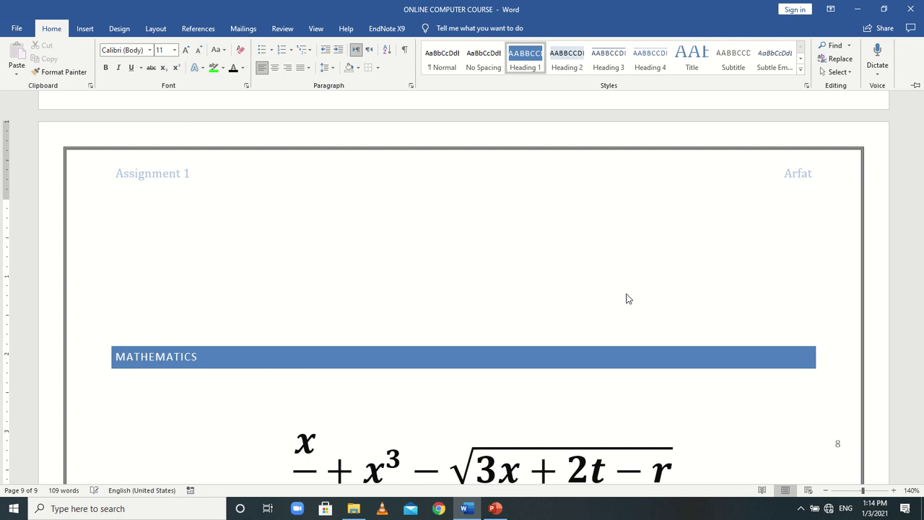
Insert a page break at the end of the document, after the matrix on page 8
click(920, 442)
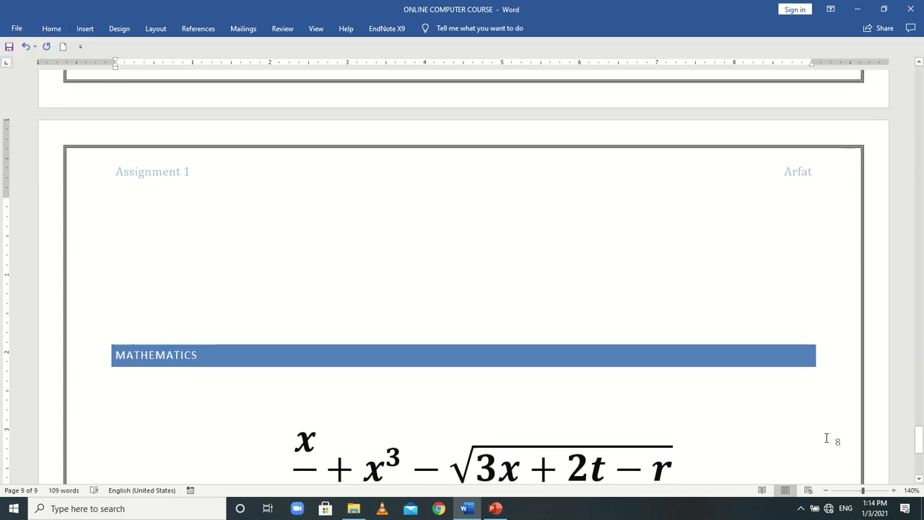
click(827, 438)
key(Down)
key(ctrl+Return)
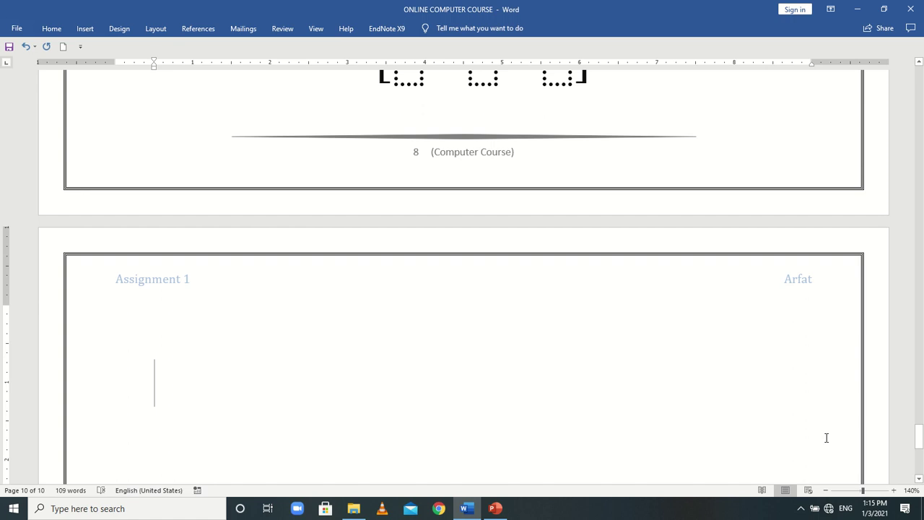
Add the line "Chemistry" on the new page, followed by a second line reading "The branch of science"
text(Chemistry)
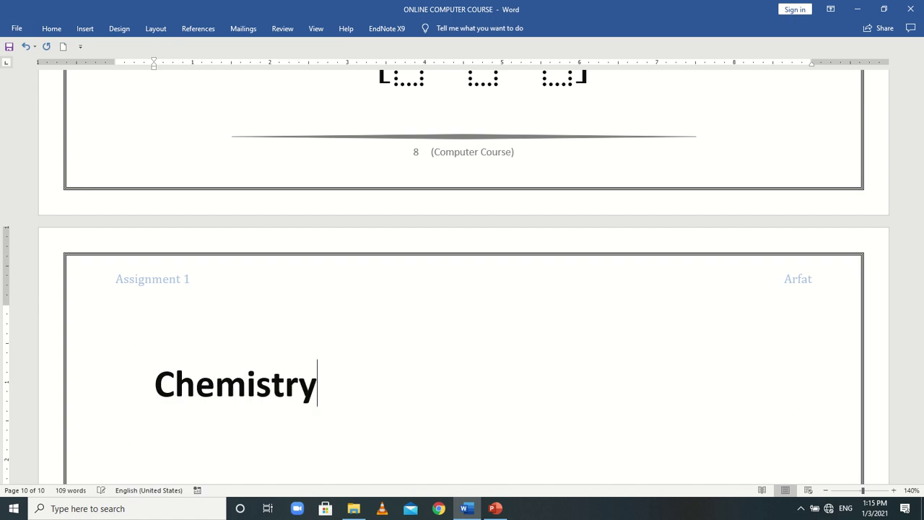
key(Return)
text(The bra)
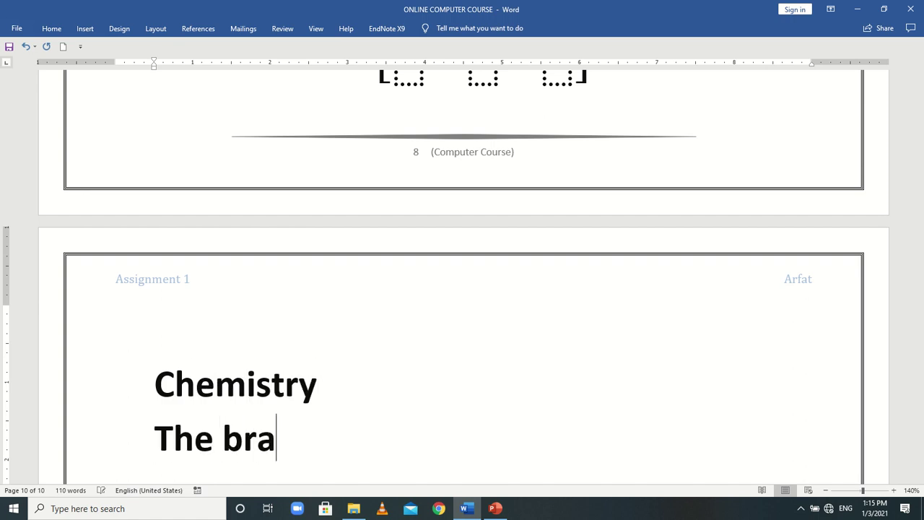
text(nch of a)
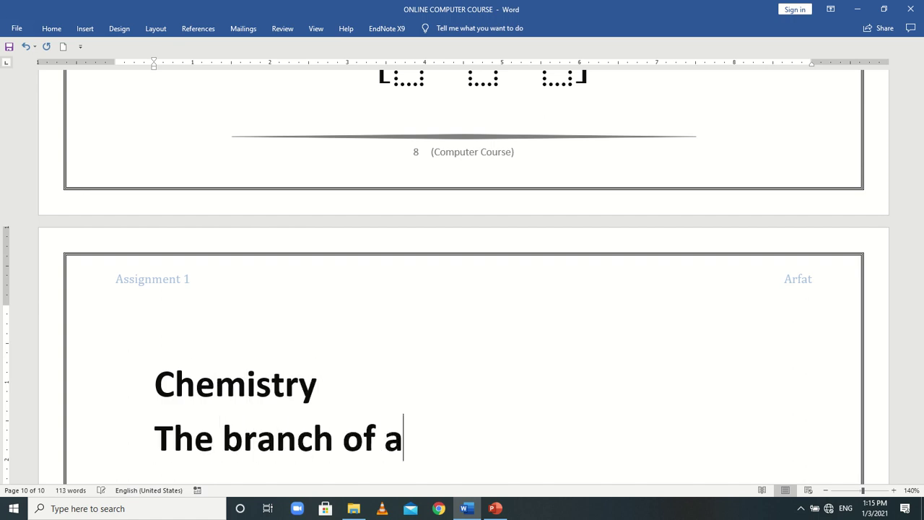
key(BackSpace)
text(science)
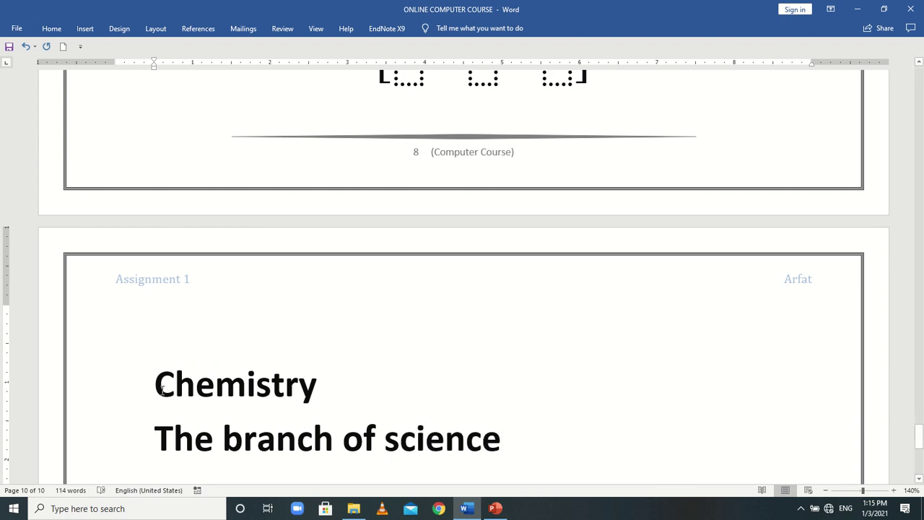
Apply the Heading 2 style to the "Chemistry" line
click(59, 32)
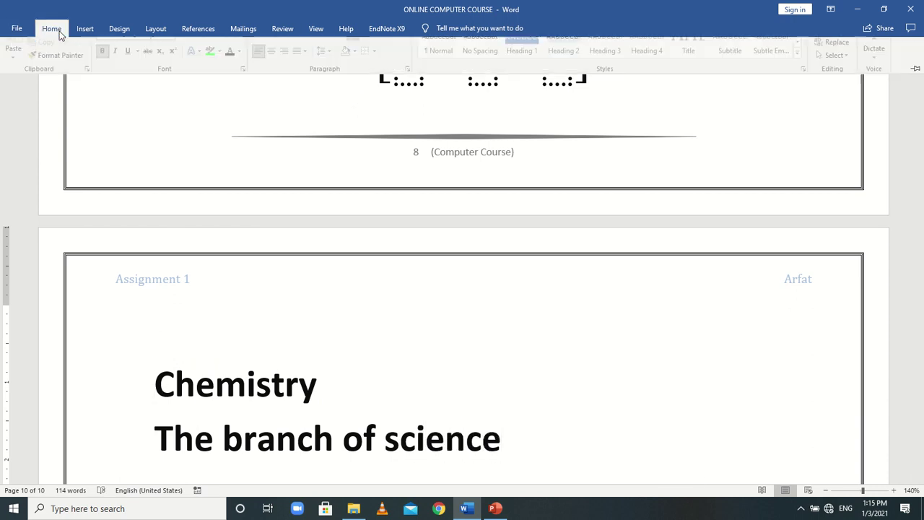
click(527, 60)
click(567, 59)
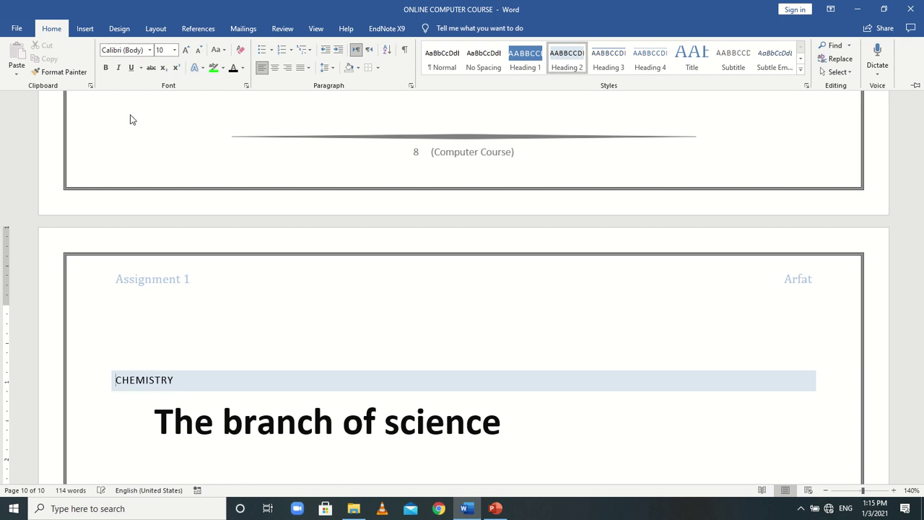
Update the entire table of contents so it includes the new headings, not just the page numbers
click(216, 35)
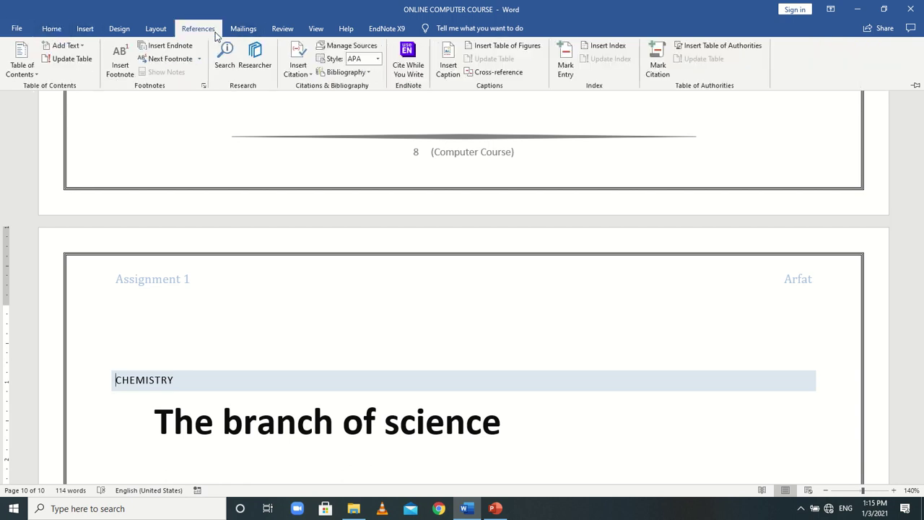
click(73, 60)
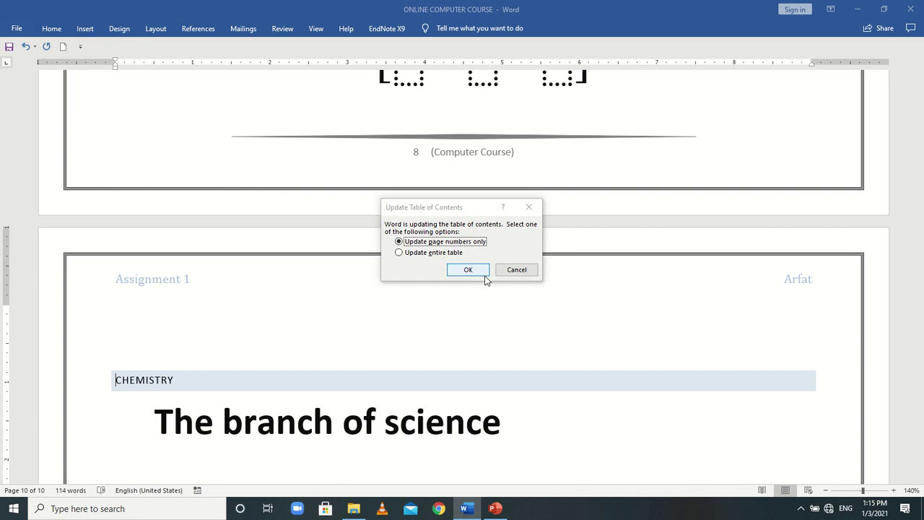
click(436, 253)
click(451, 270)
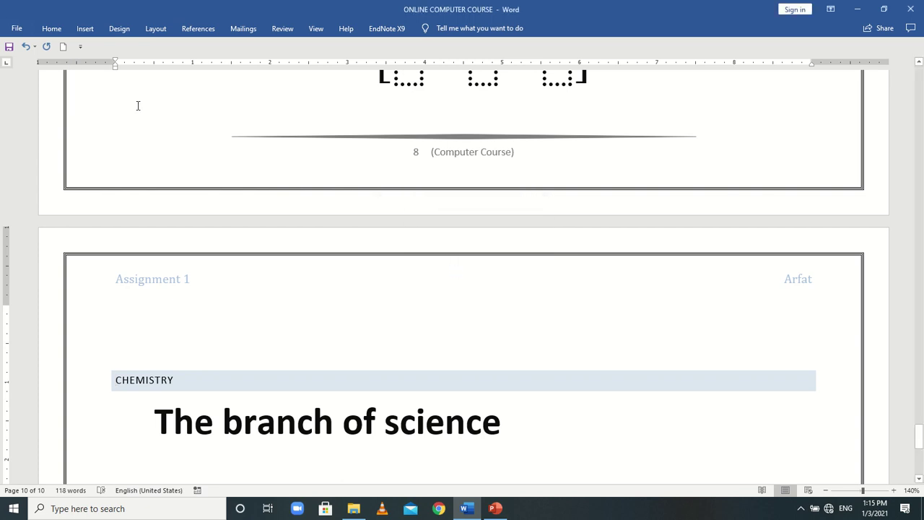
Return to the table of contents and check its entries for the Mathematics and Chemistry headings
click(86, 28)
click(184, 28)
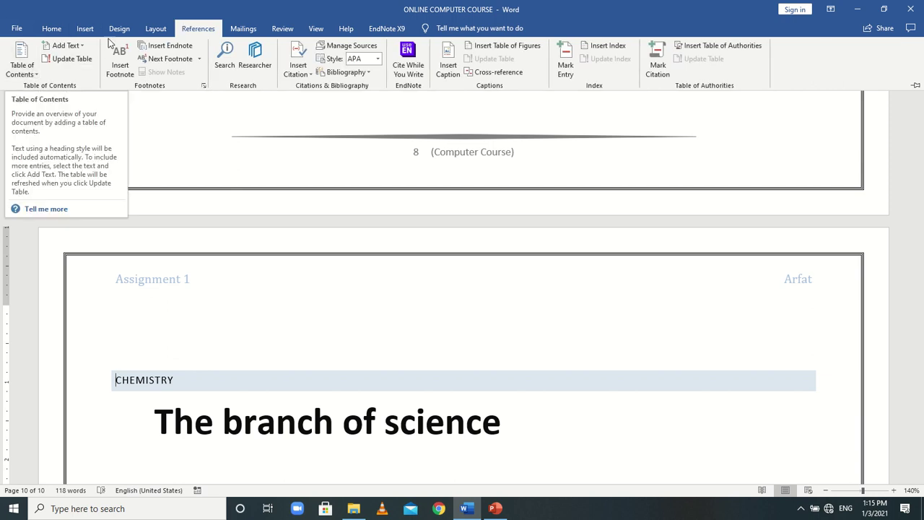
click(922, 347)
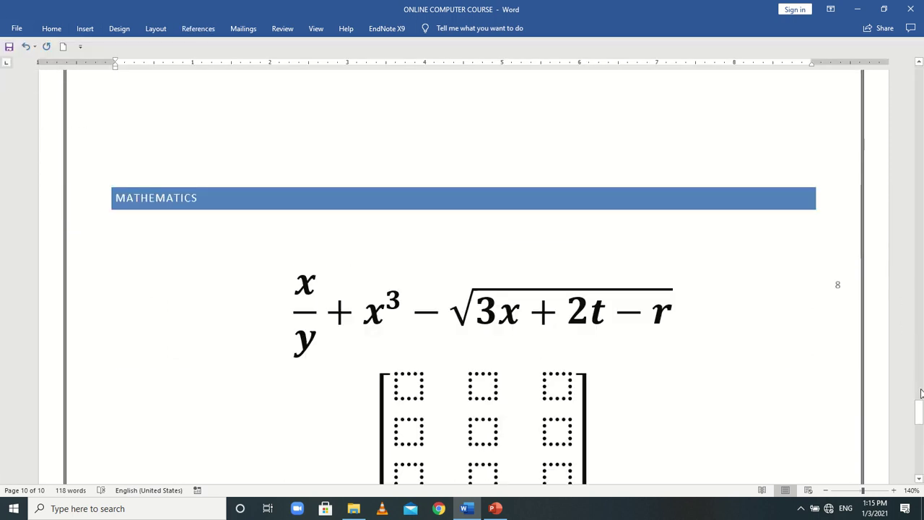
drag(921, 394, 907, 148)
mouse_move(905, 132)
mouse_down()
mouse_move(903, 87)
mouse_move(908, 124)
mouse_up()
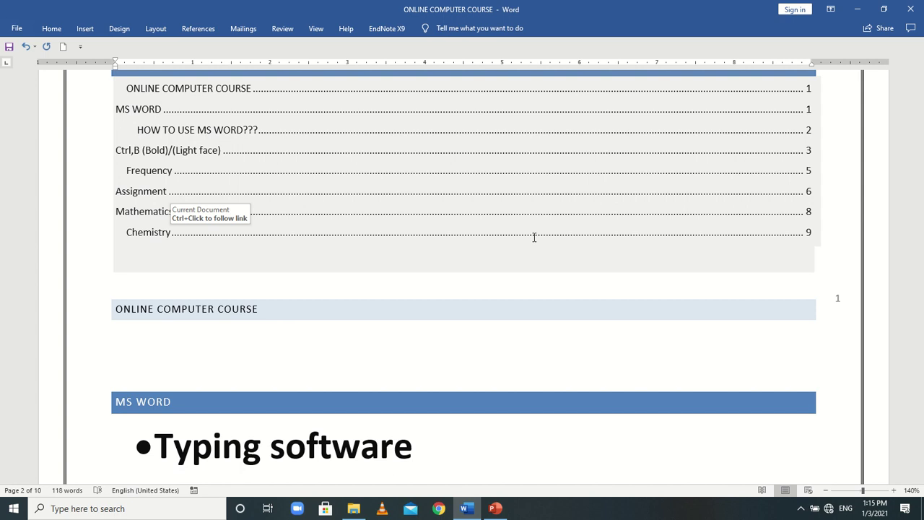
mouse_move(366, 5)
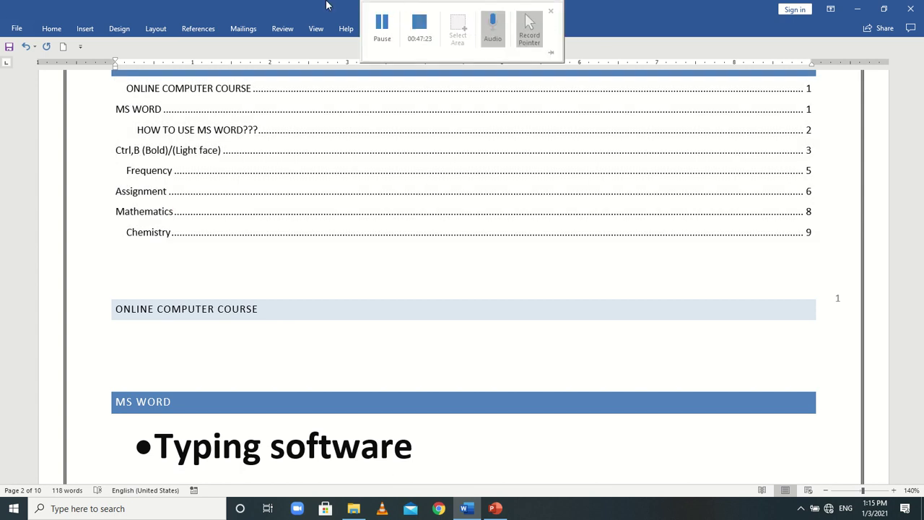